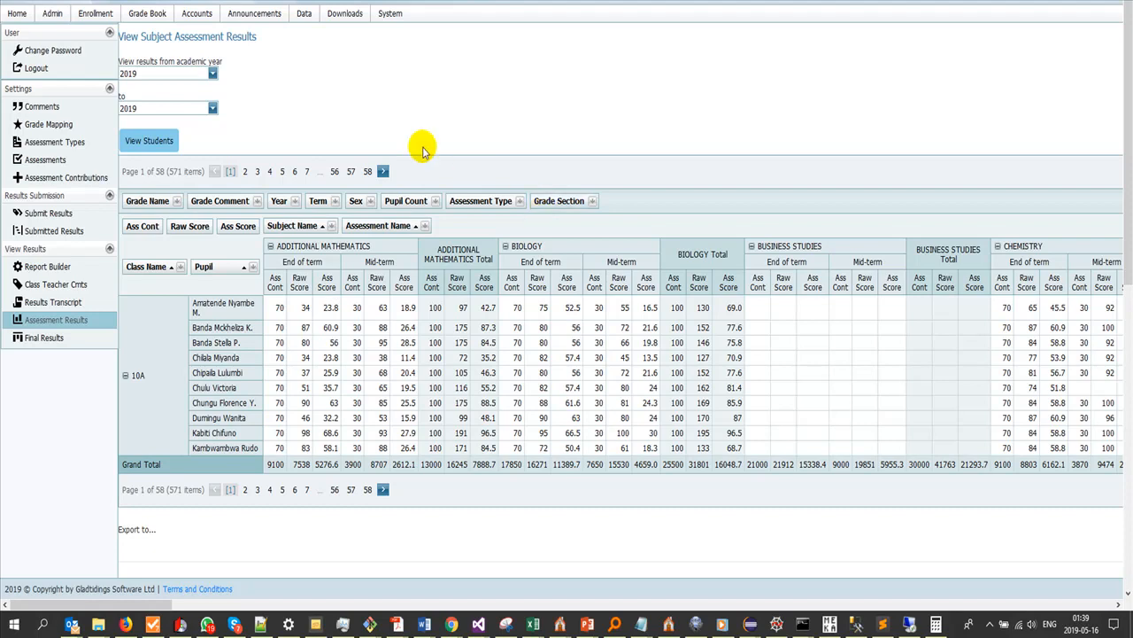
Step: Open the Grade Book section and try to view the Final Results page
left_click(142, 19)
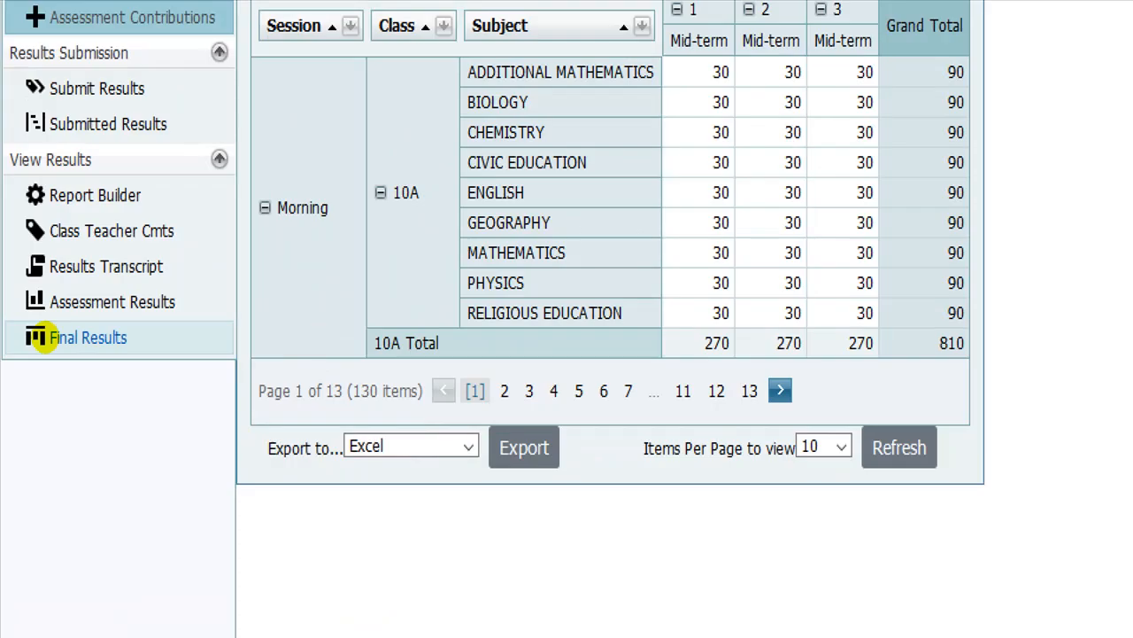
left_click(22, 338)
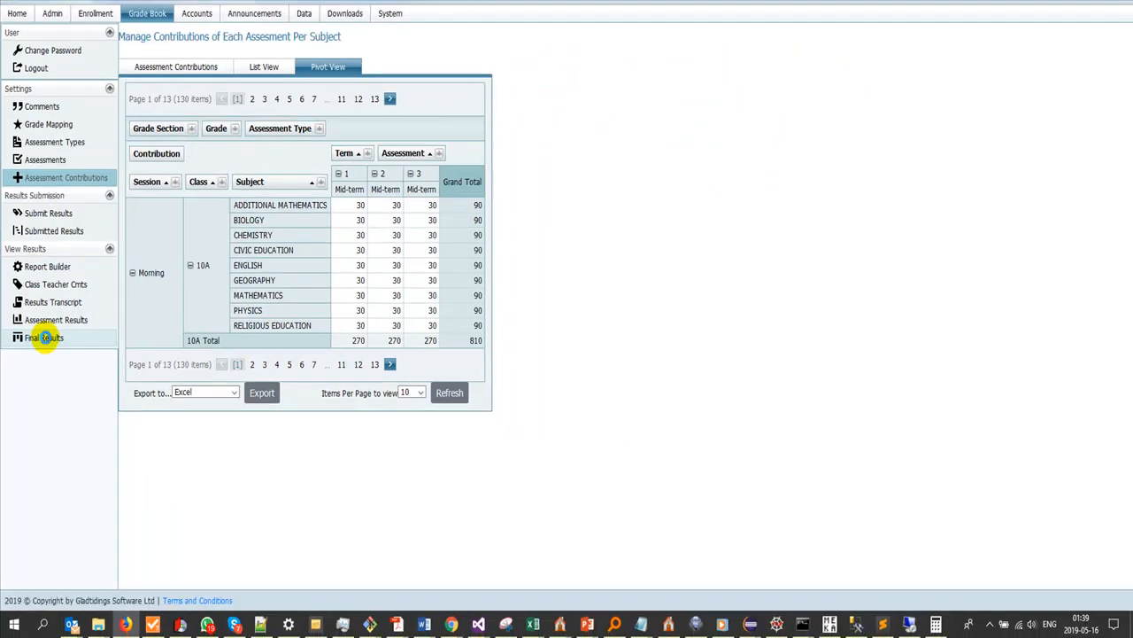
Step: Switch to Notepad++ and add the line "1. How to anlayise asessment results" a few lines below the existing text
key("alt+Tab")
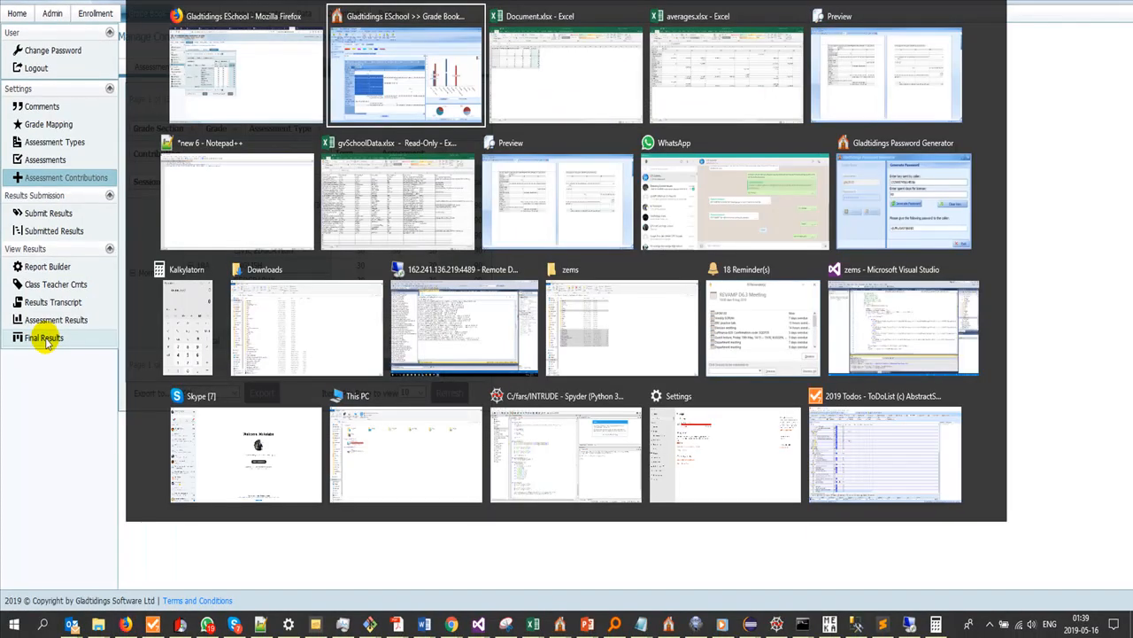
key("alt+Tab")
key("alt+Tab")
key("alt+Tab")
key("alt+Tab")
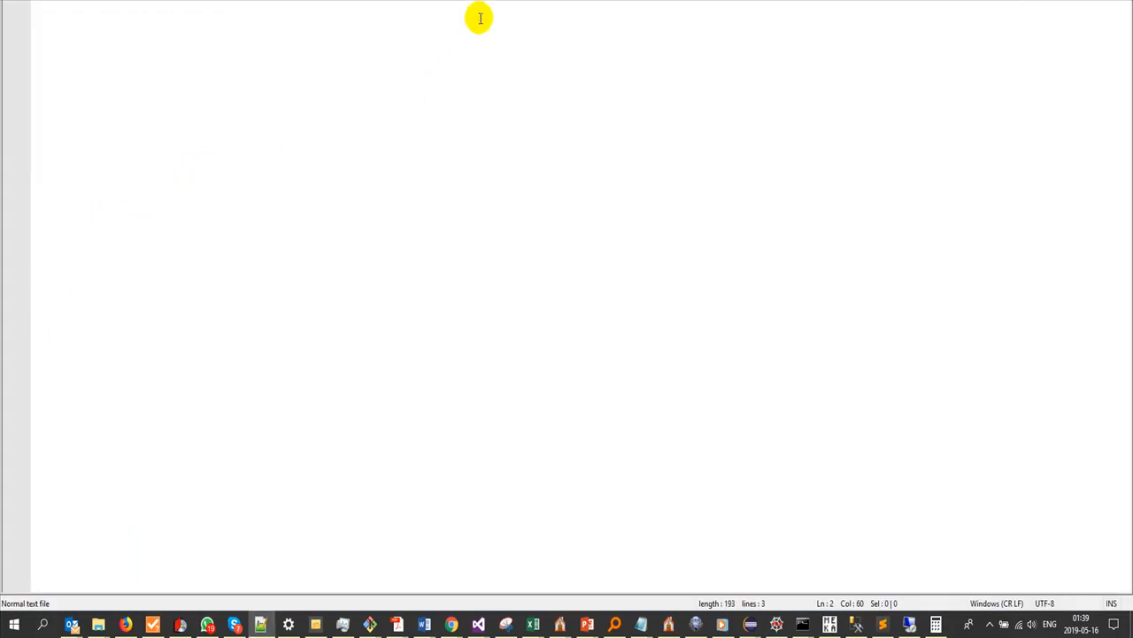
key("Return")
key("Return")
key("Return")
key("Return")
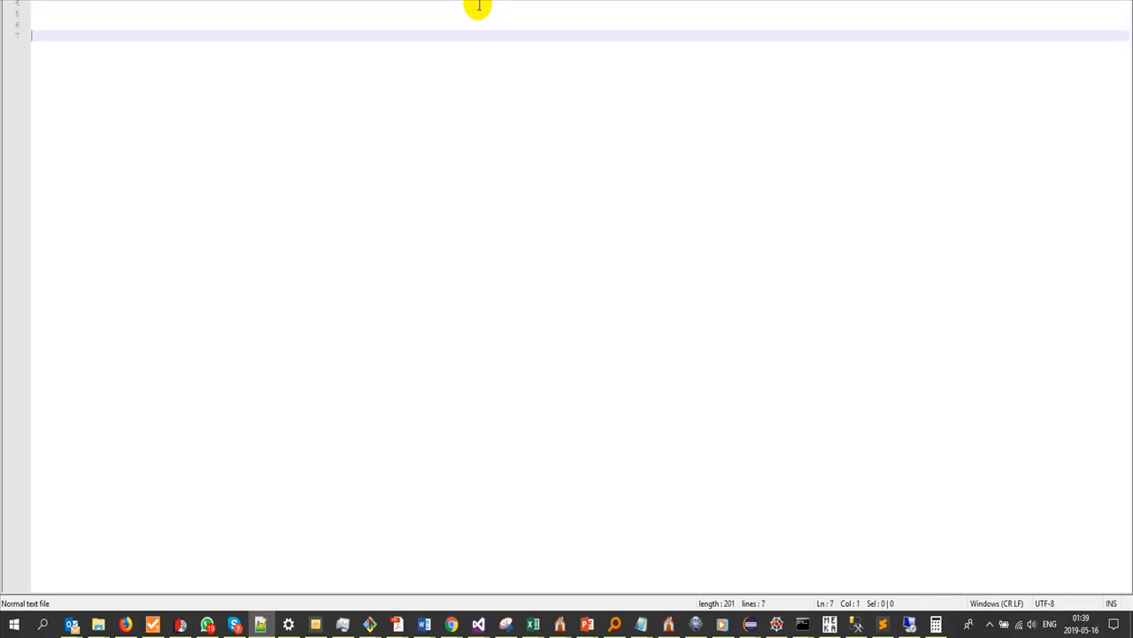
type("1. How to anlayise asessme")
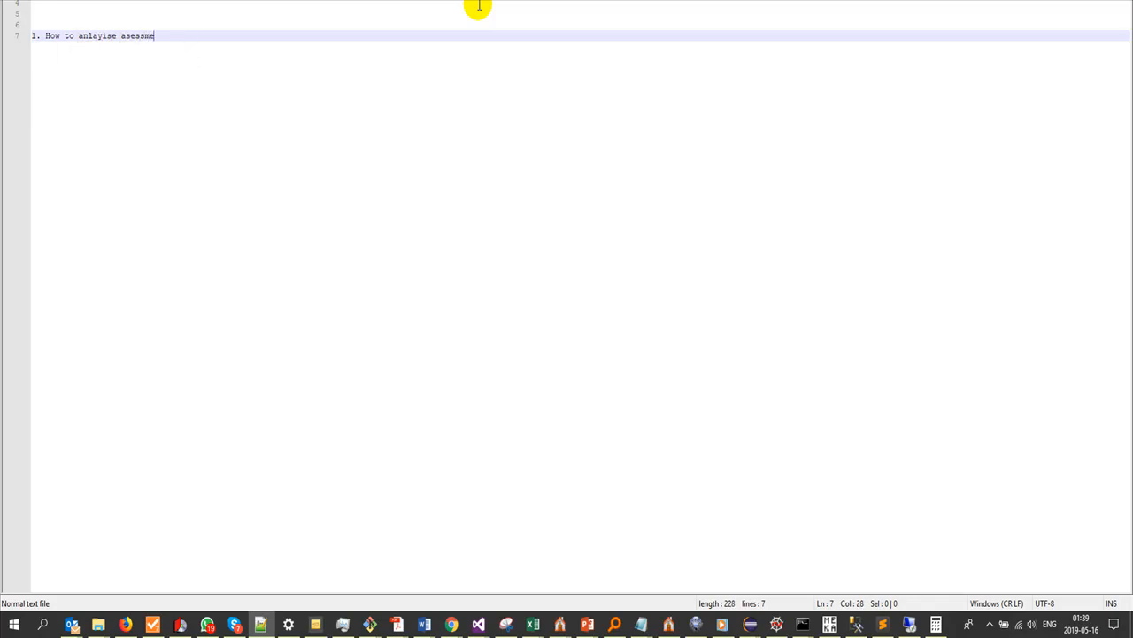
type("nt results")
key("Return")
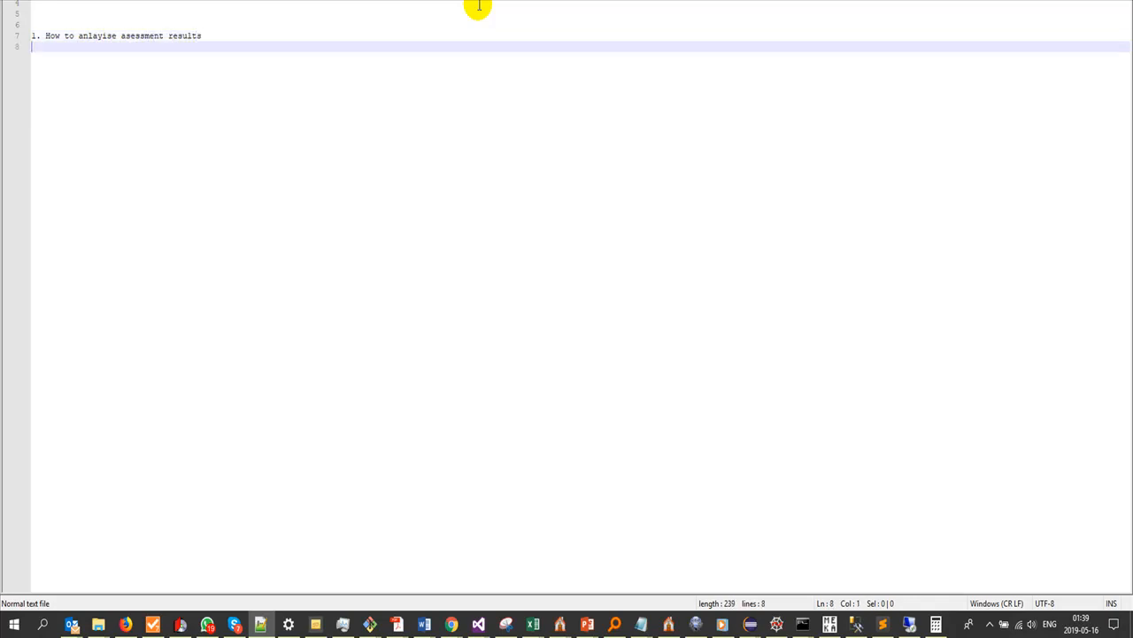
Step: Add two more lines to the note: "2. How to analyise FInal results" and "3. How to analyse rankings"
type("2. How to analyise FInal results")
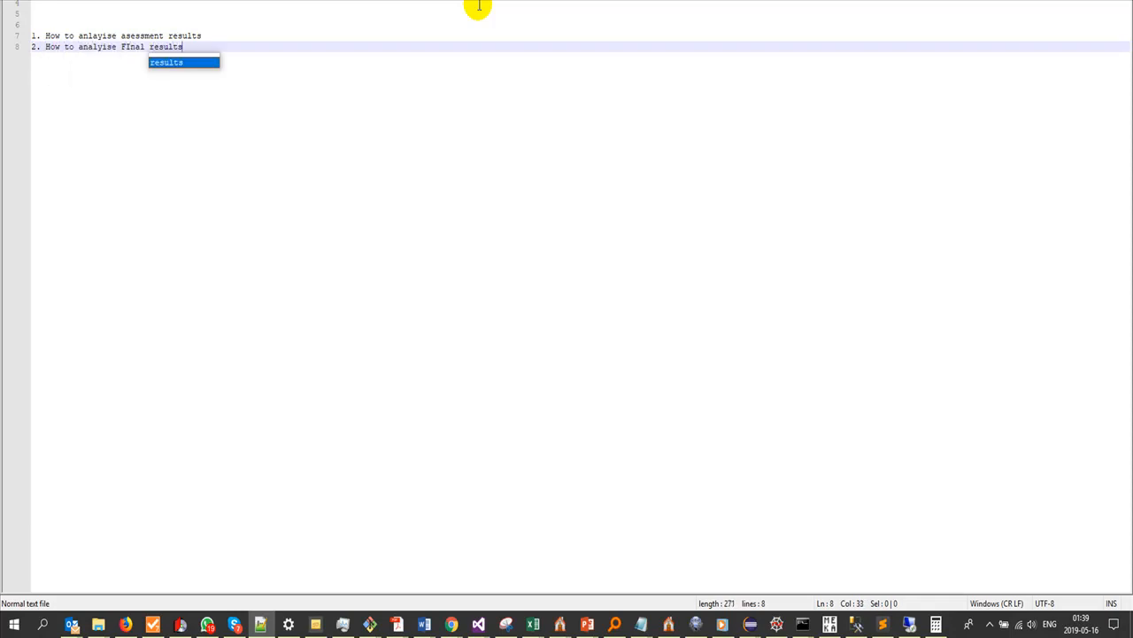
type("3.")
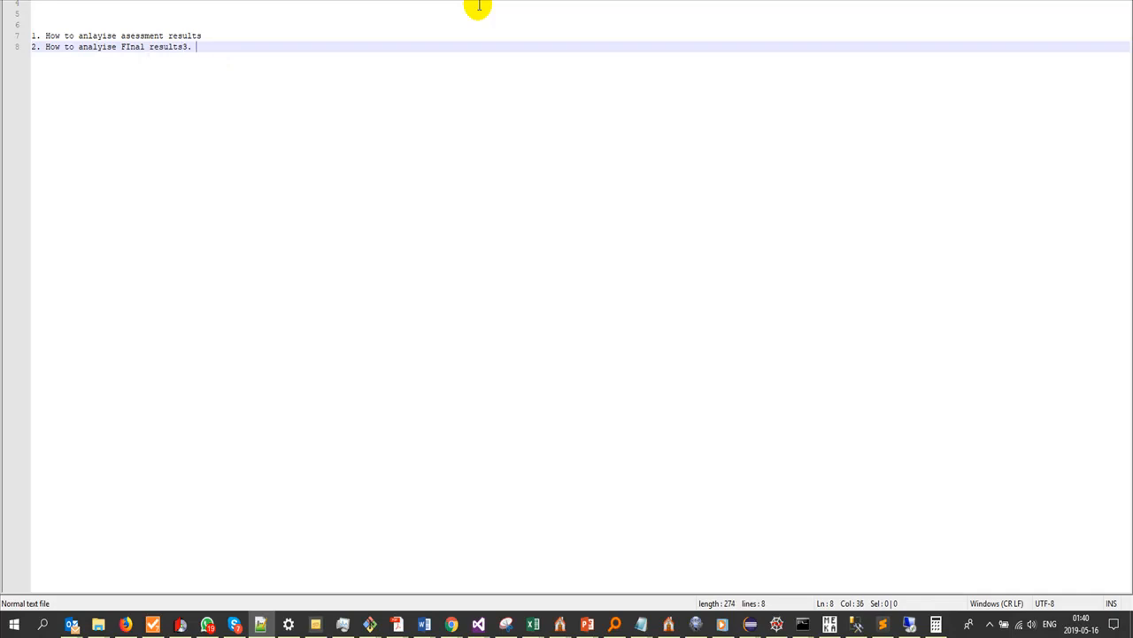
key("Return")
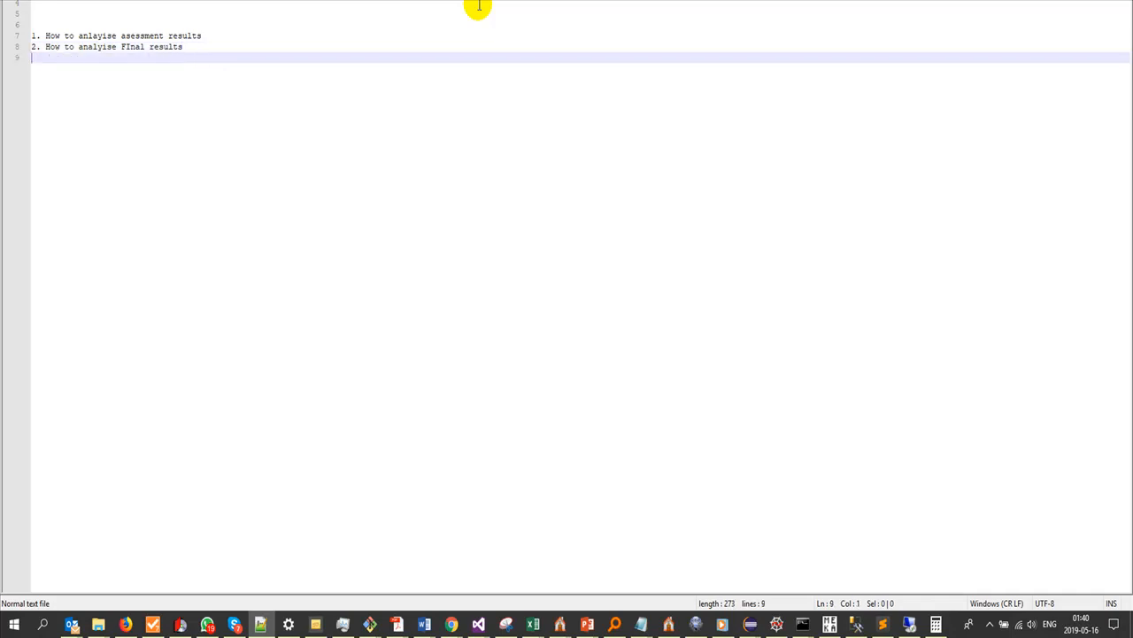
type("3. How to analyse rankings")
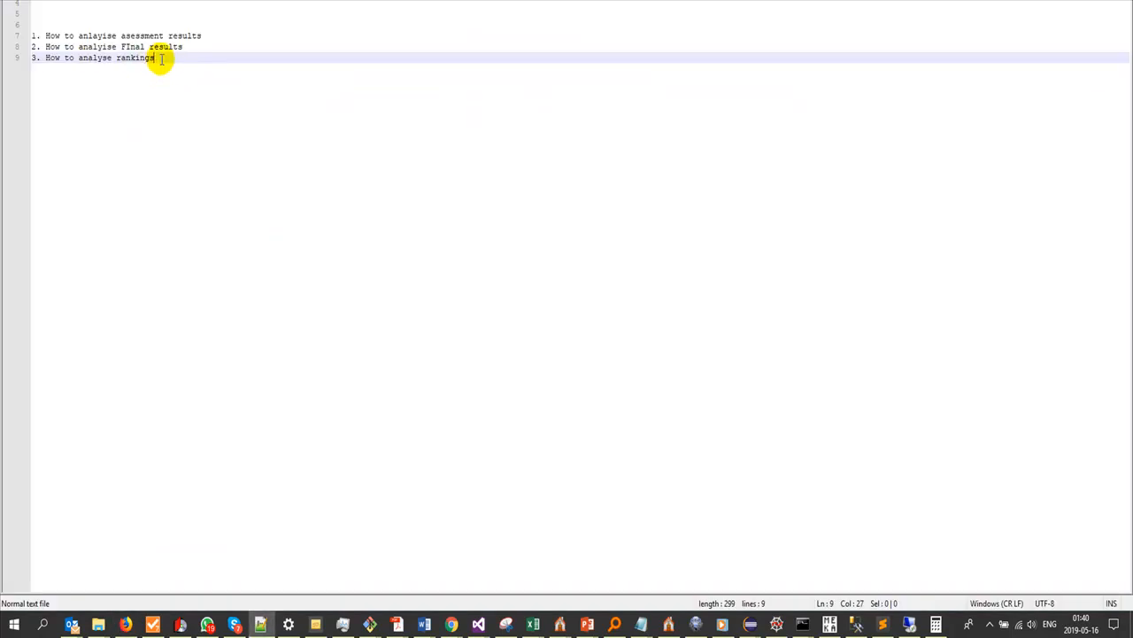
Step: Highlight the first topic's text in the note, switch back to Firefox and open the Assessment Results page
left_click_drag(207, 35, 49, 34)
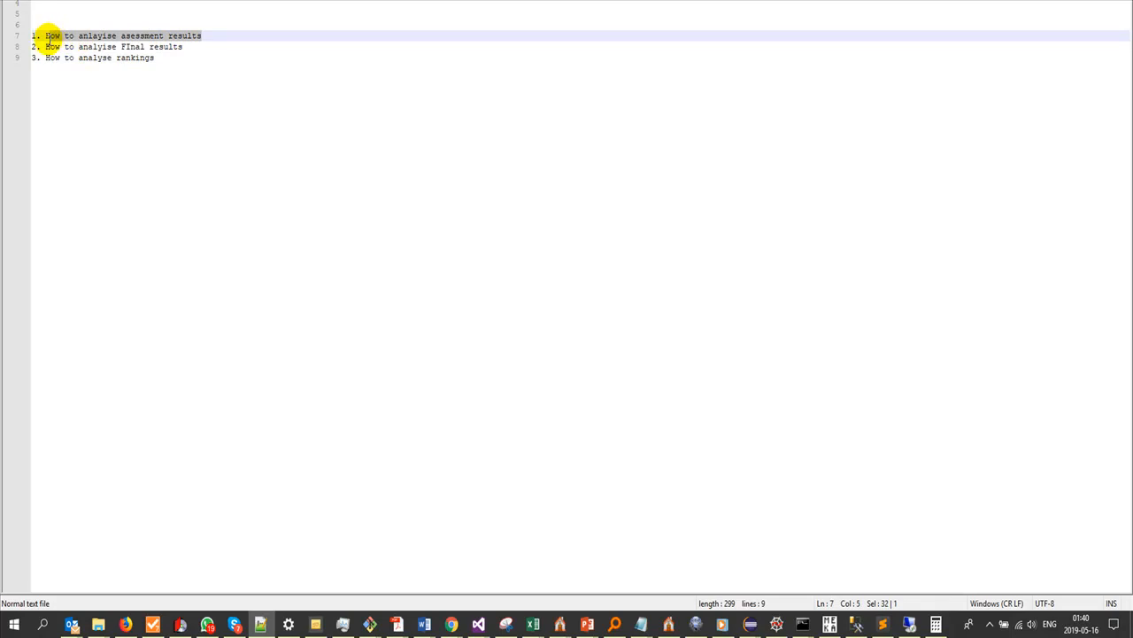
key("alt+Tab")
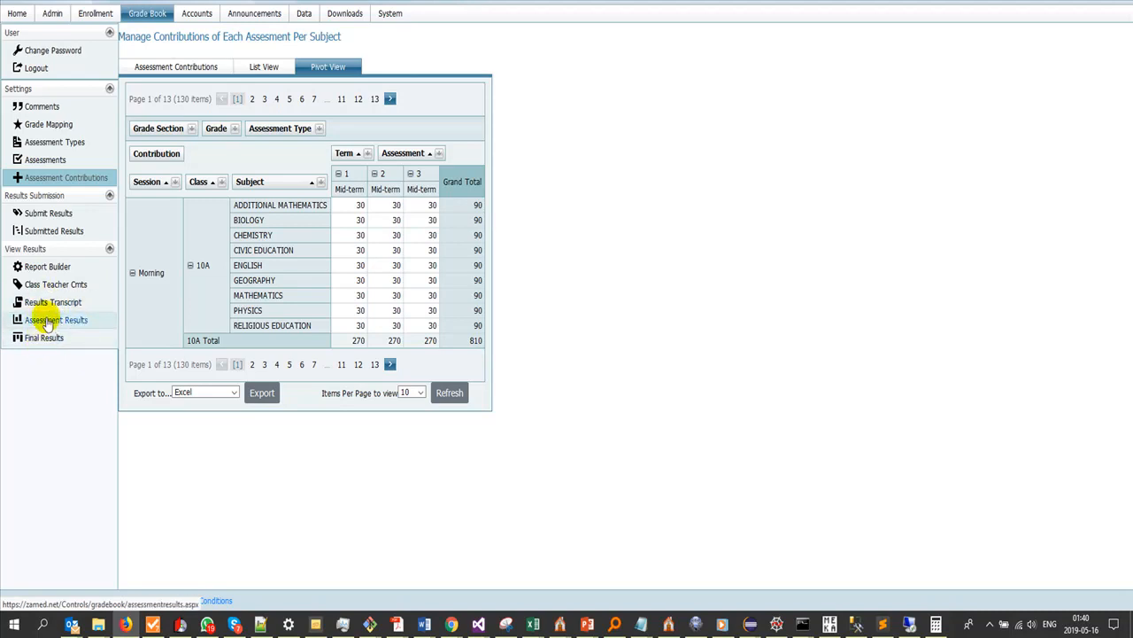
left_click(39, 323)
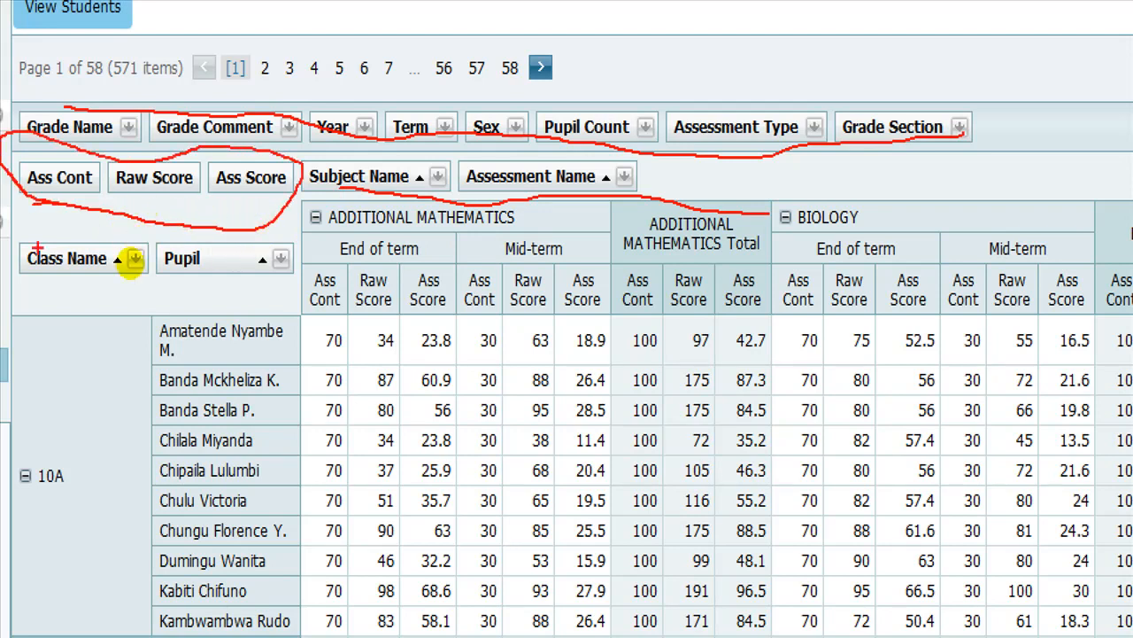
Step: Examine the pivot grid's row fields Class Name and Pupil, its column and data fields, and the unused filter fields
mouse_move(259, 297)
left_mouse_down()
mouse_move(297, 249)
mouse_move(1, 237)
mouse_move(50, 477)
left_mouse_up()
left_click_drag(278, 301, 276, 531)
left_click_drag(31, 286, 193, 299)
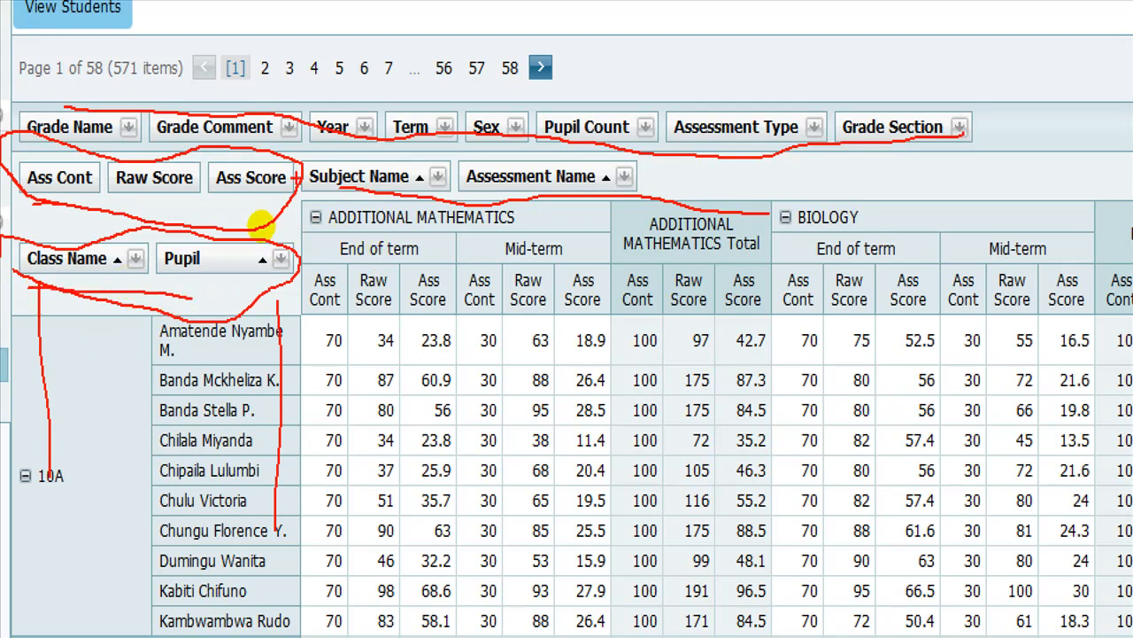
mouse_move(302, 157)
left_mouse_down()
mouse_move(306, 199)
mouse_move(592, 239)
mouse_move(779, 222)
left_mouse_up()
left_click_drag(13, 152, 202, 172)
mouse_move(213, 221)
left_mouse_down()
mouse_move(253, 221)
mouse_move(133, 237)
left_mouse_up()
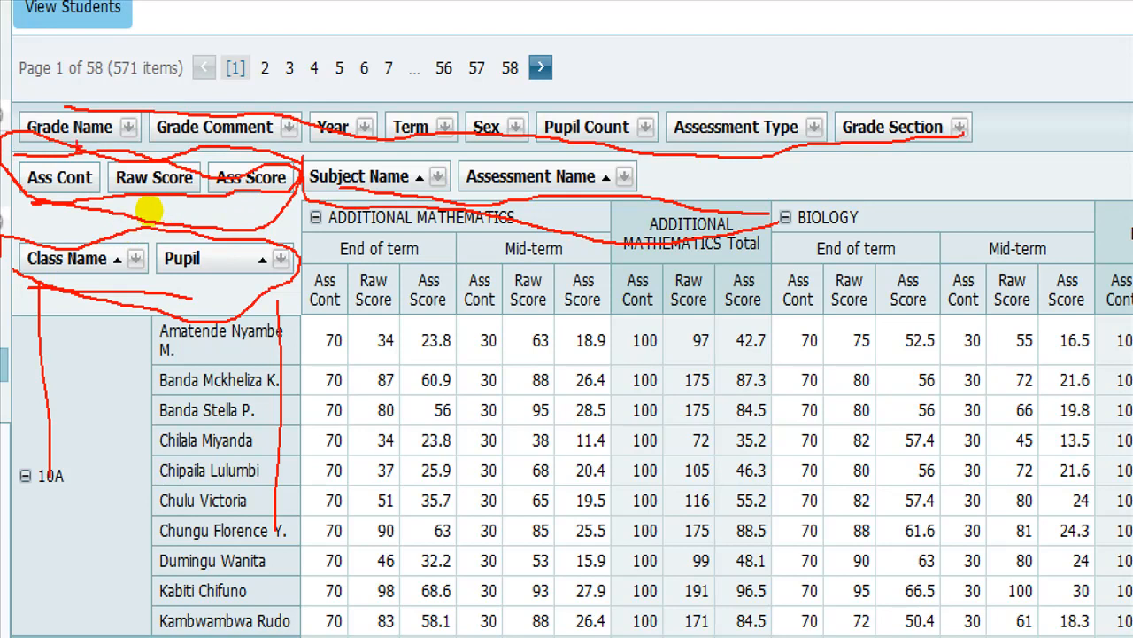
mouse_move(38, 150)
left_mouse_down()
mouse_move(347, 187)
mouse_move(590, 155)
mouse_move(834, 142)
left_mouse_up()
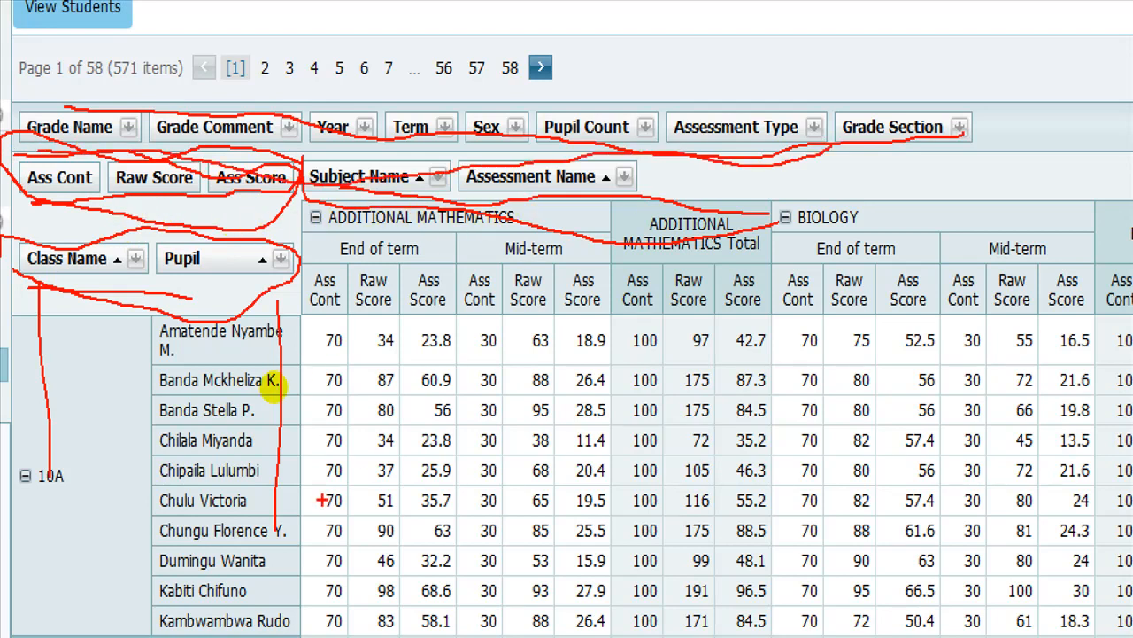
key("Escape")
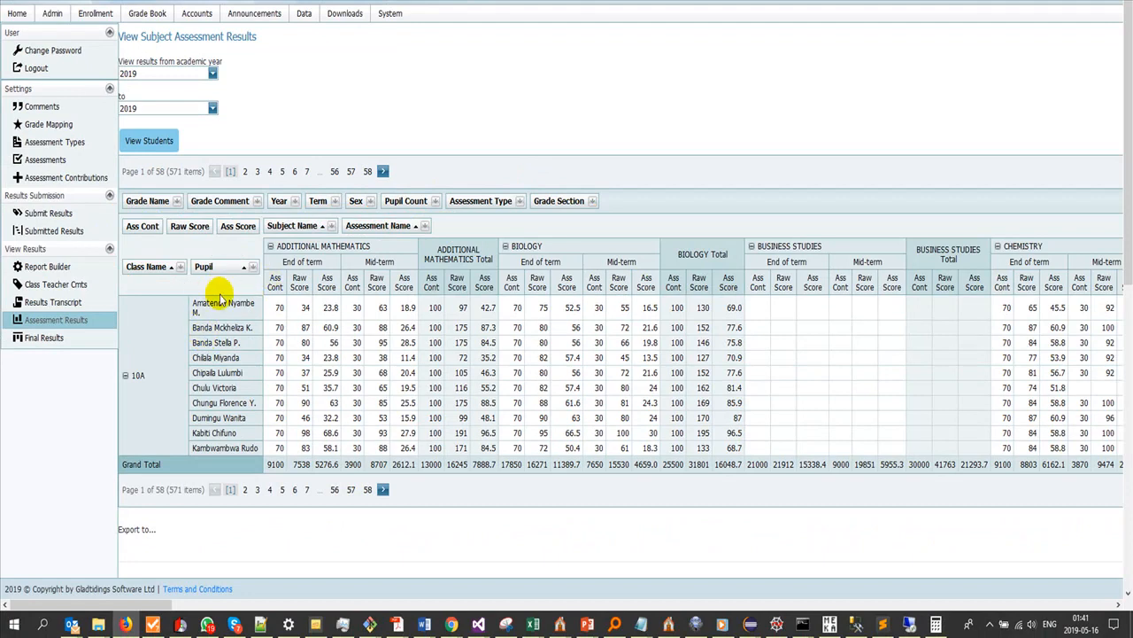
Step: Examine the Ass Cont, Raw Score and Ass Score data fields and check the contributions on the Assessment Contributions page
key("ctrl+1")
left_click(219, 292)
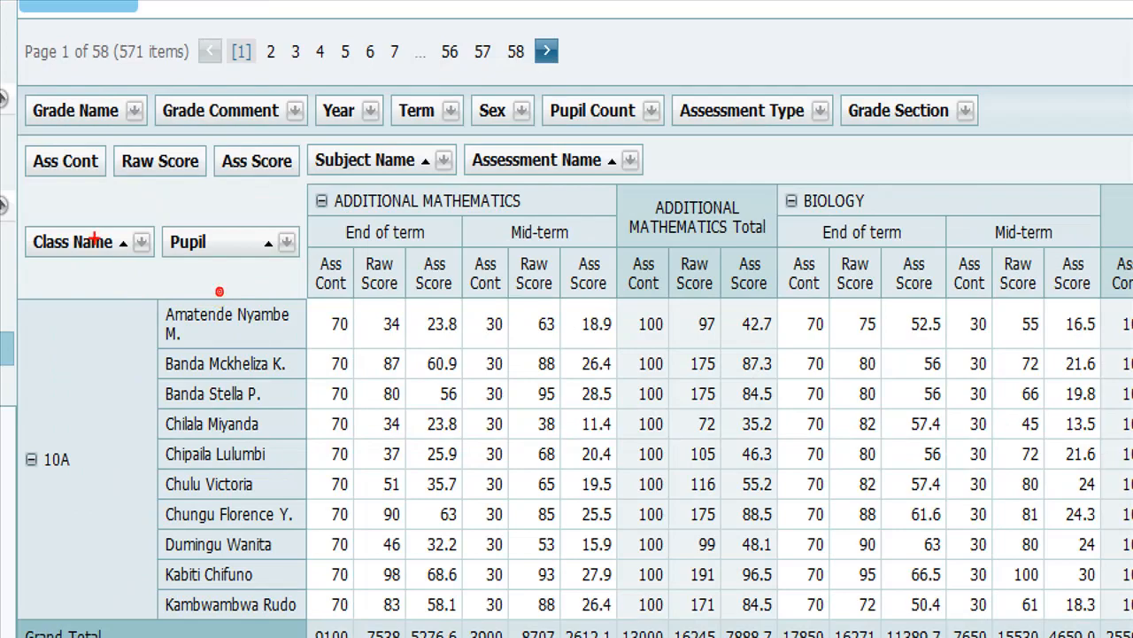
left_click_drag(125, 237, 153, 240)
left_click_drag(121, 188, 295, 192)
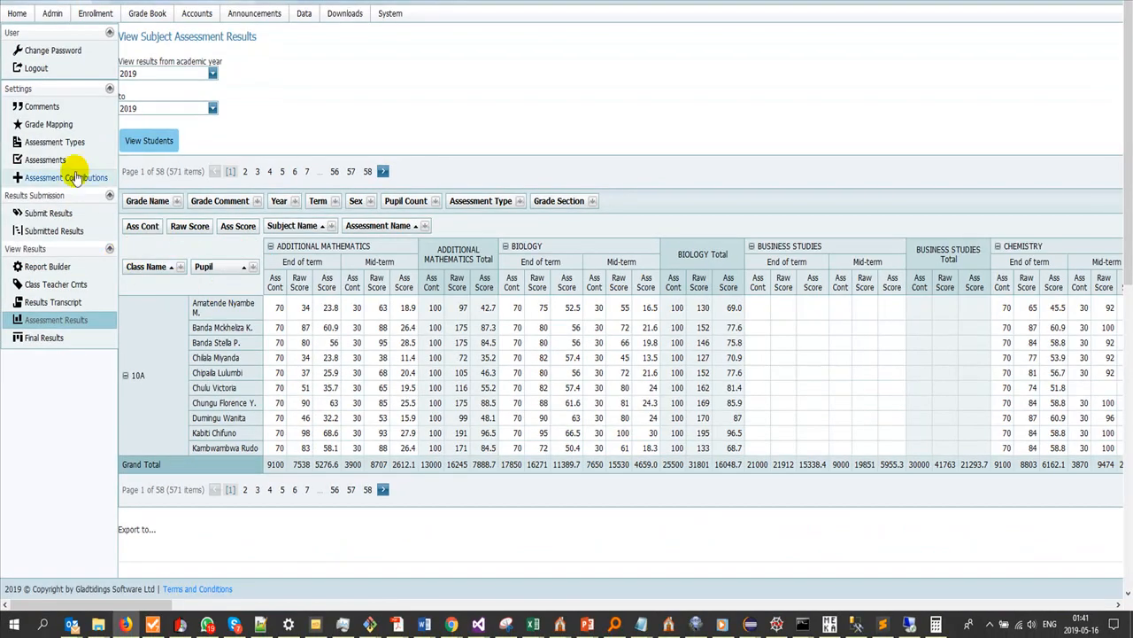
left_click(43, 177)
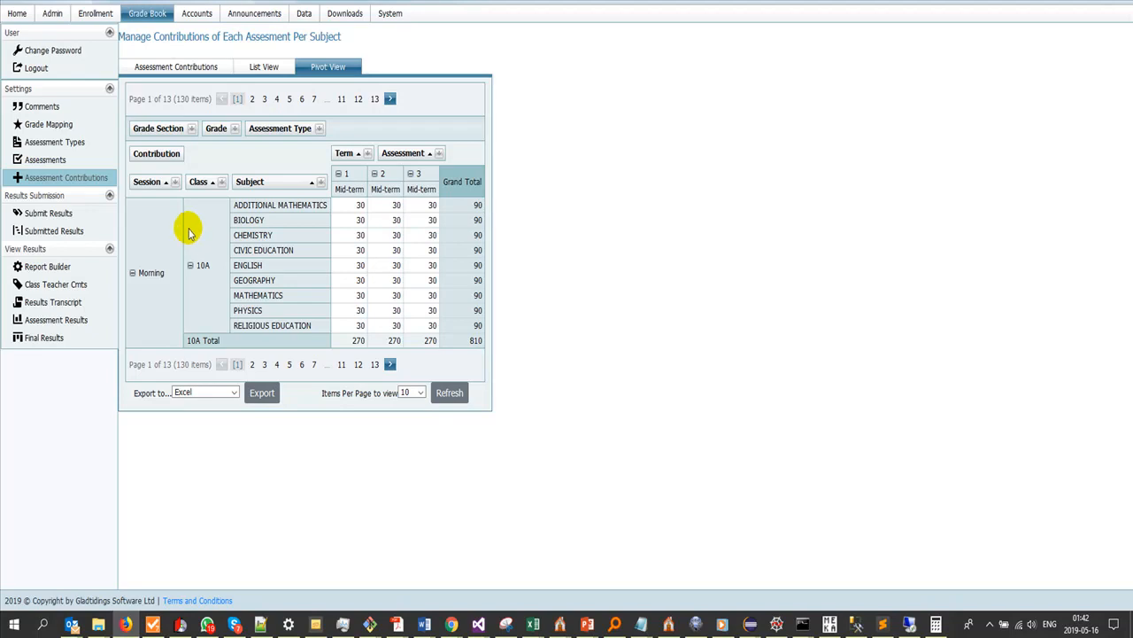
Step: Reopen Assessment Results and examine Additional Mathematics' End of term and Mid-term headings and the End of term Ass Cont column
left_click(51, 320)
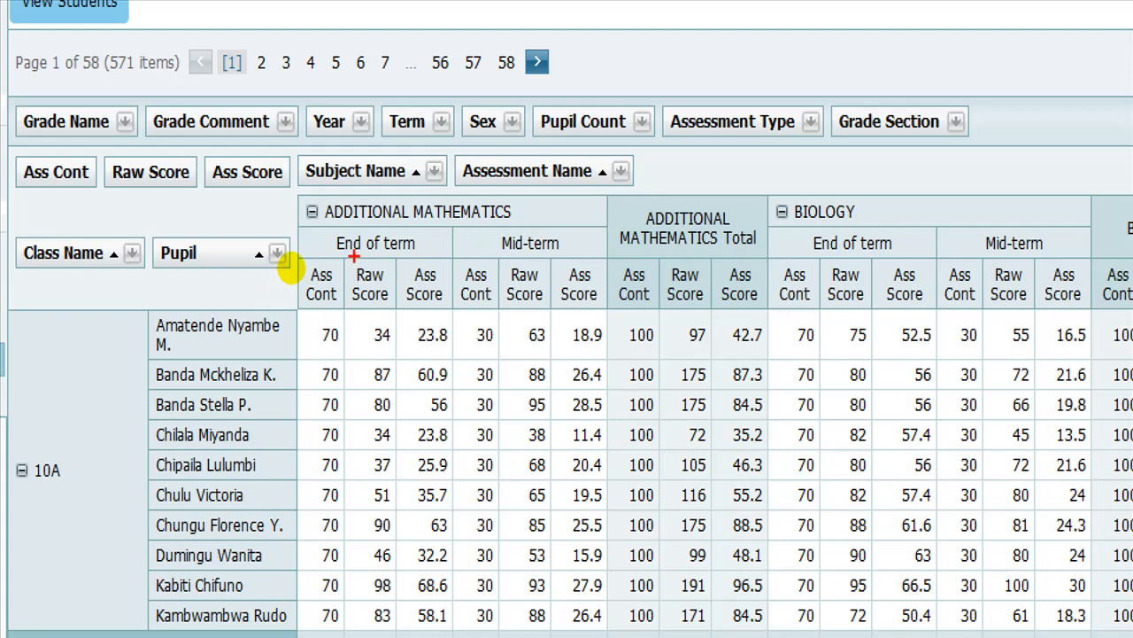
mouse_move(333, 228)
left_mouse_down()
mouse_move(346, 208)
mouse_move(512, 235)
left_mouse_up()
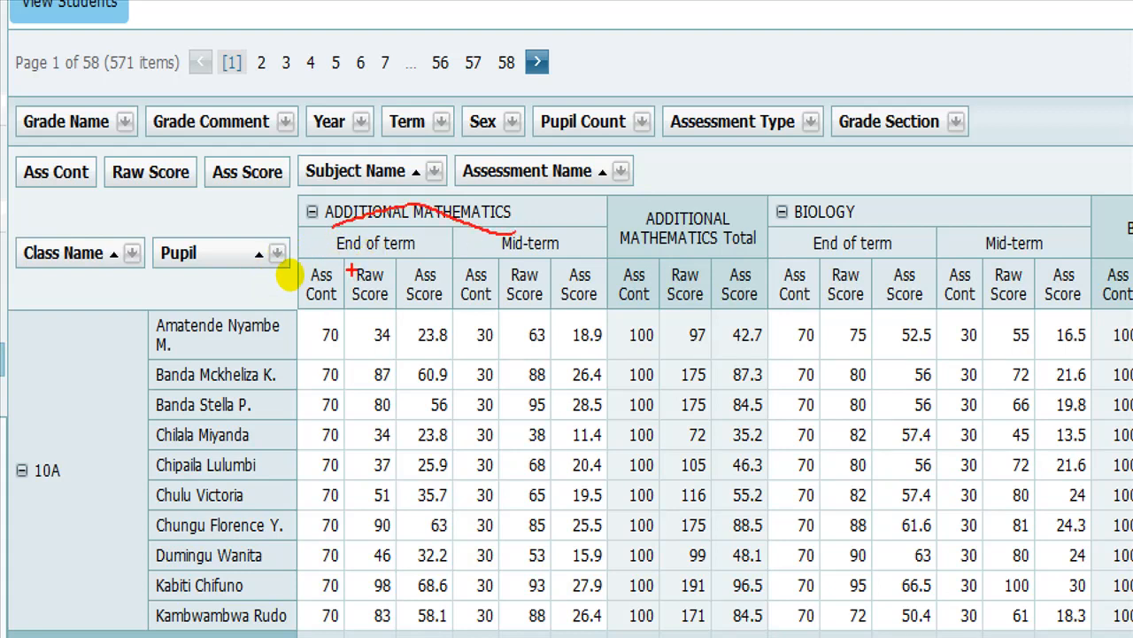
left_click_drag(337, 255, 401, 255)
left_click_drag(502, 255, 556, 254)
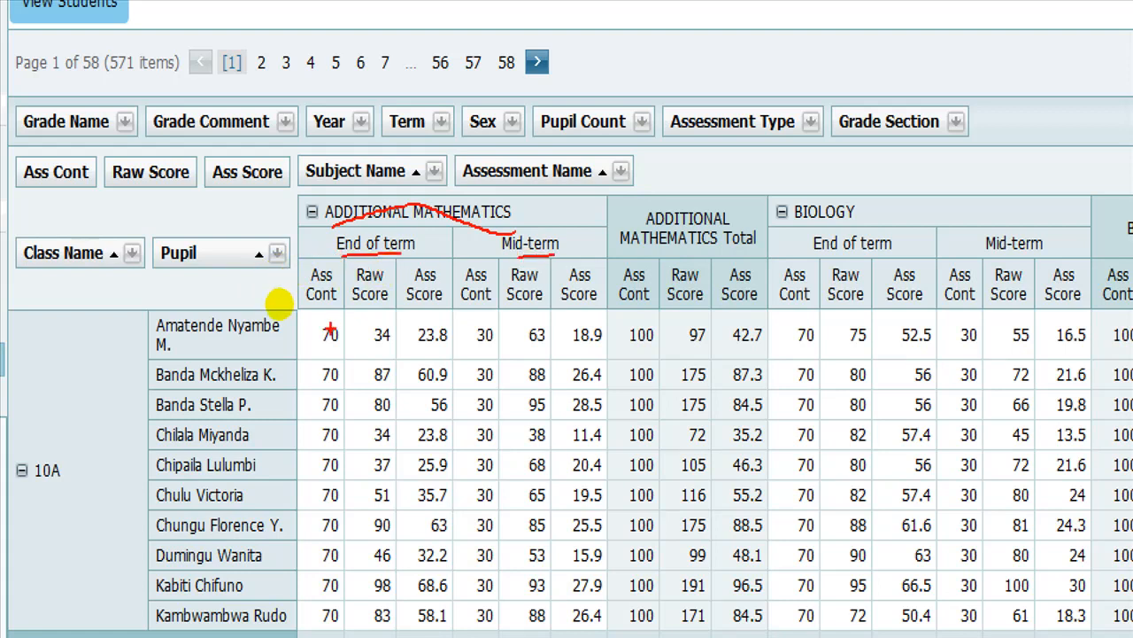
mouse_move(320, 317)
left_mouse_down()
mouse_move(327, 346)
mouse_move(342, 344)
left_mouse_up()
left_click_drag(305, 300, 309, 423)
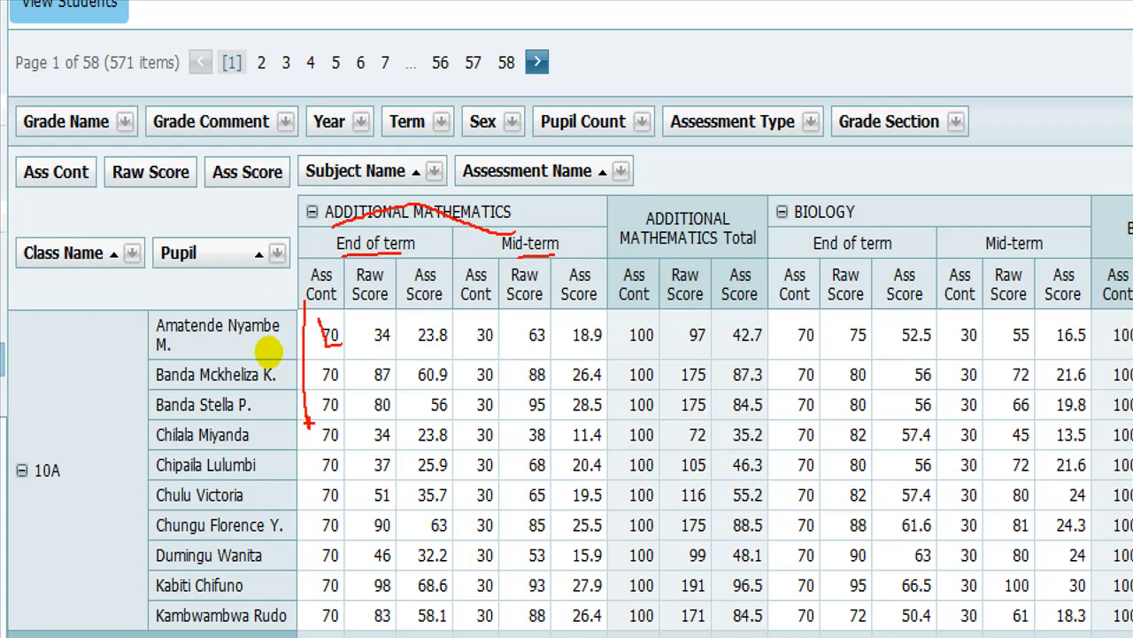
Step: Examine how the pupils' End of term Raw Score values relate to their Ass Score values in Additional Mathematics
left_click_drag(358, 310, 378, 309)
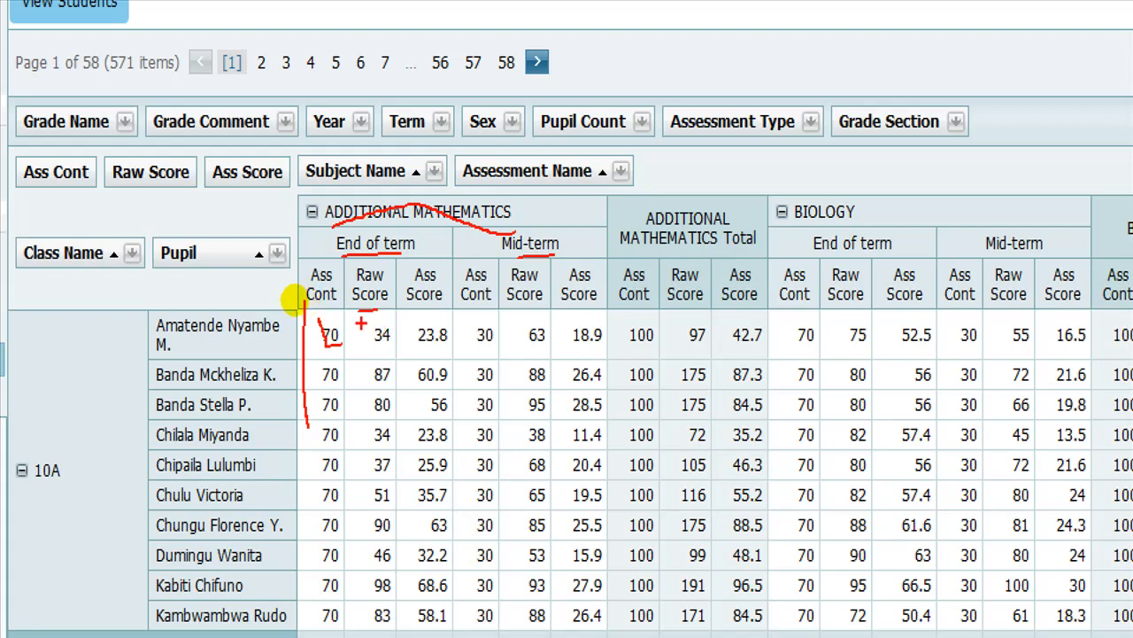
left_click_drag(369, 350, 383, 340)
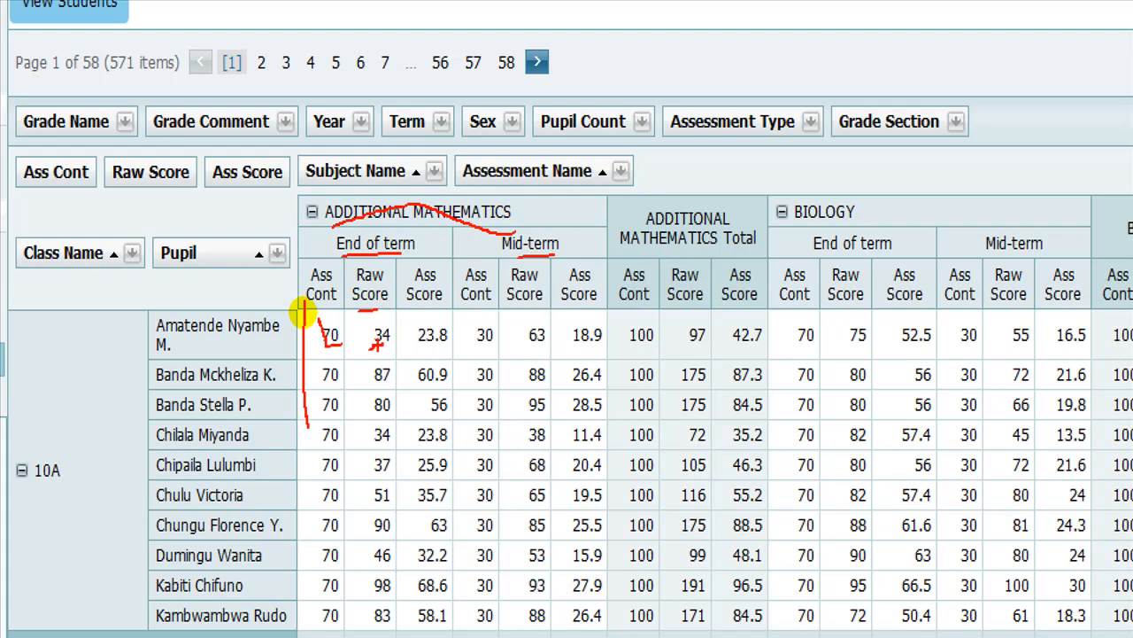
left_click_drag(420, 351, 449, 351)
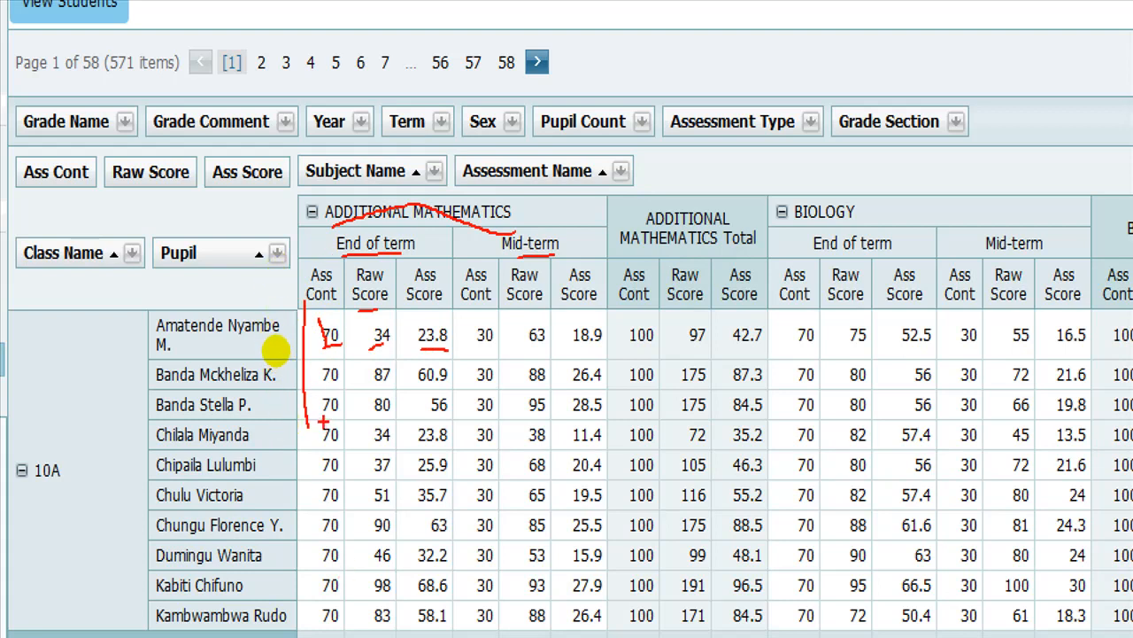
mouse_move(223, 323)
left_mouse_down()
mouse_move(209, 496)
mouse_move(202, 329)
mouse_move(223, 358)
mouse_move(225, 549)
mouse_move(226, 341)
mouse_move(250, 557)
mouse_move(239, 363)
left_mouse_up()
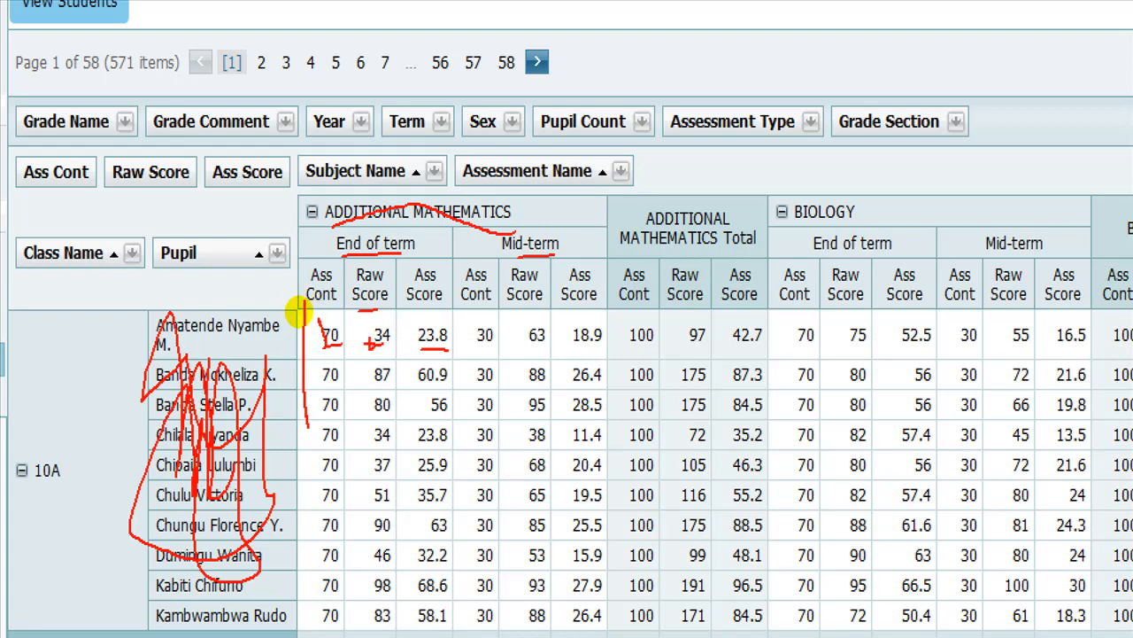
left_click_drag(422, 352, 448, 352)
left_click_drag(367, 333, 365, 532)
left_click_drag(413, 352, 412, 453)
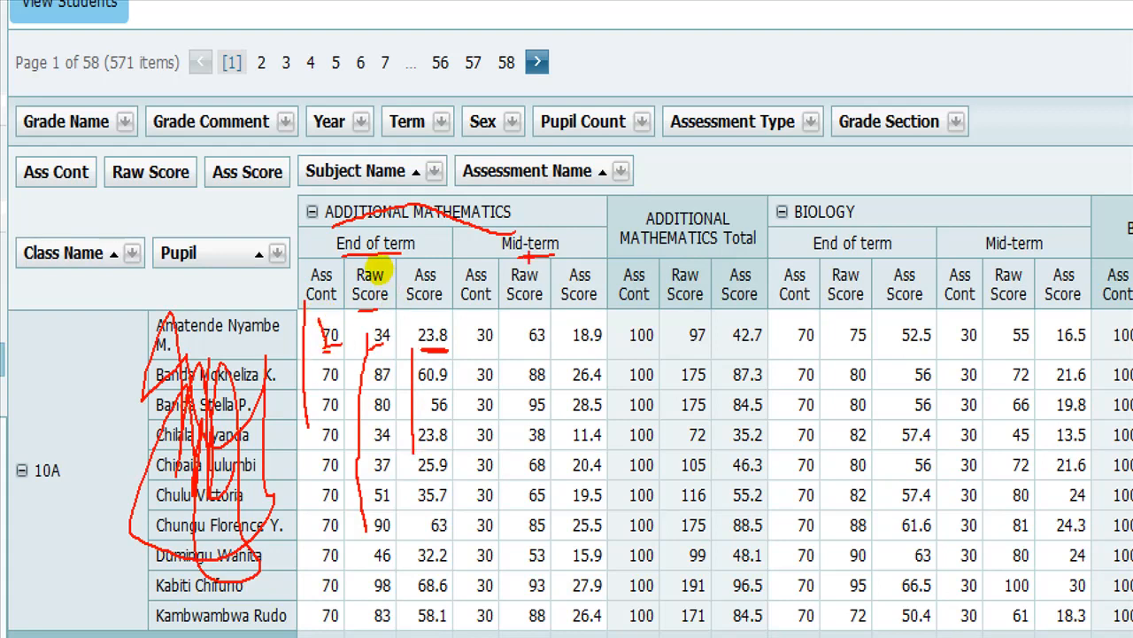
Step: Examine the Mid-term Ass Cont, Raw Score and Ass Score values for the first pupil in Additional Mathematics
left_click(367, 267)
left_click_drag(469, 335, 470, 465)
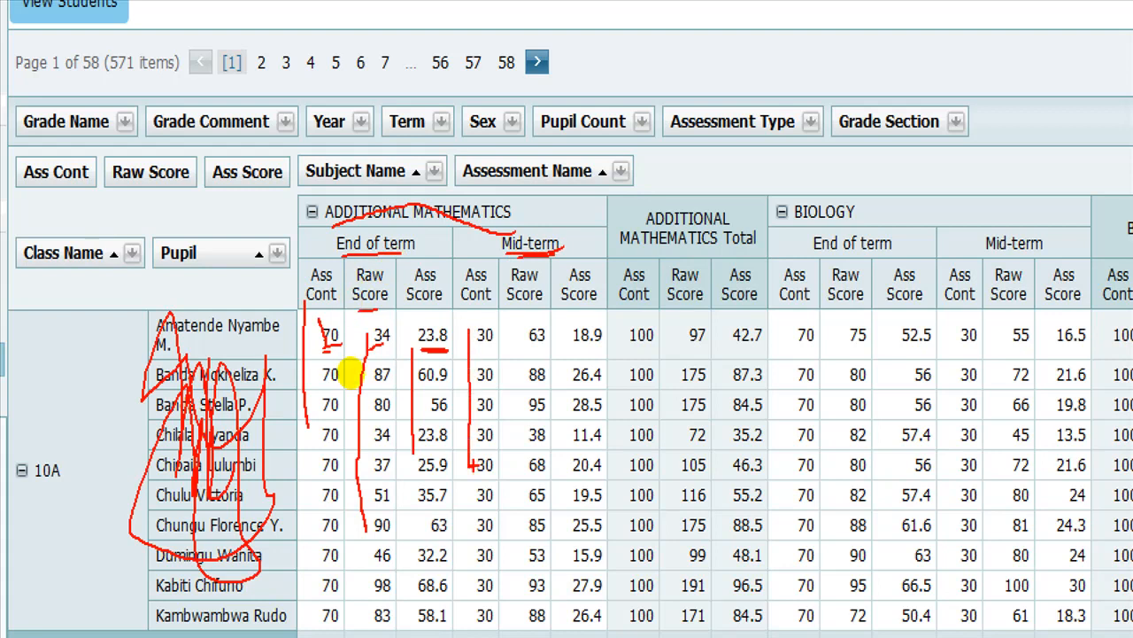
left_click_drag(524, 345, 607, 356)
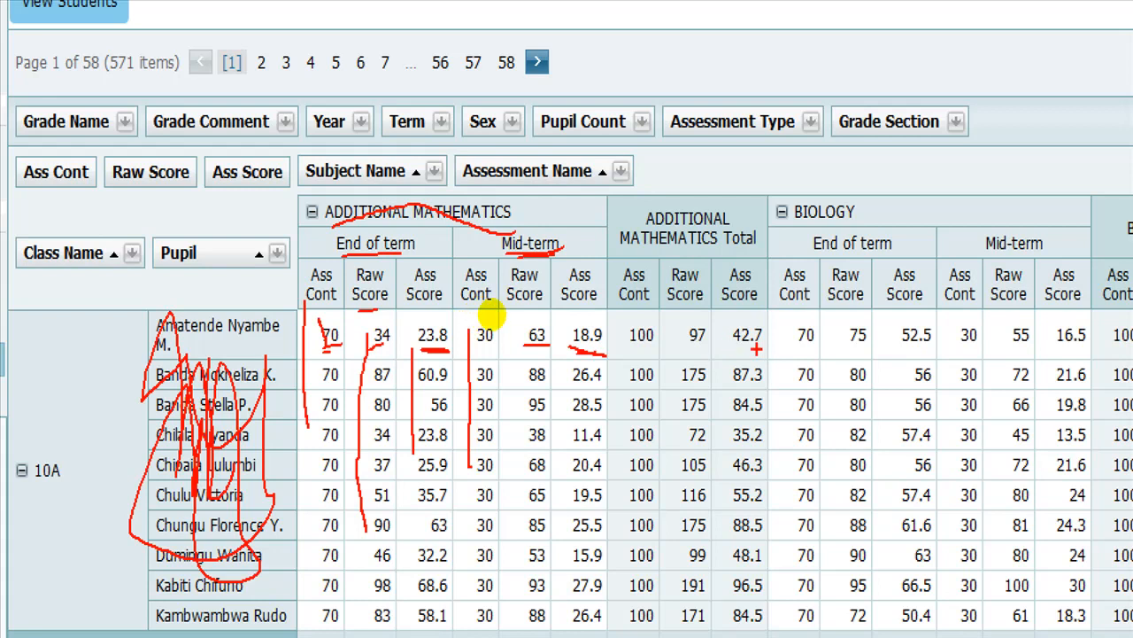
Step: Examine the Additional Mathematics Total columns for Ass Cont, Raw Score and Ass Score in the first pupil's row
left_click_drag(627, 351, 707, 349)
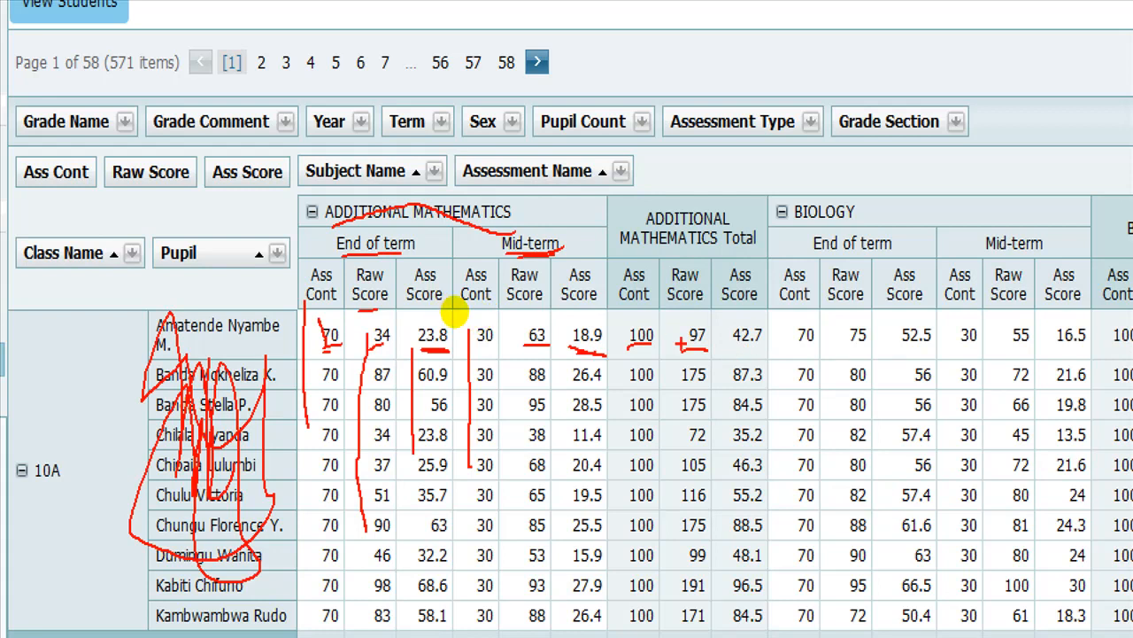
left_click_drag(680, 334, 682, 483)
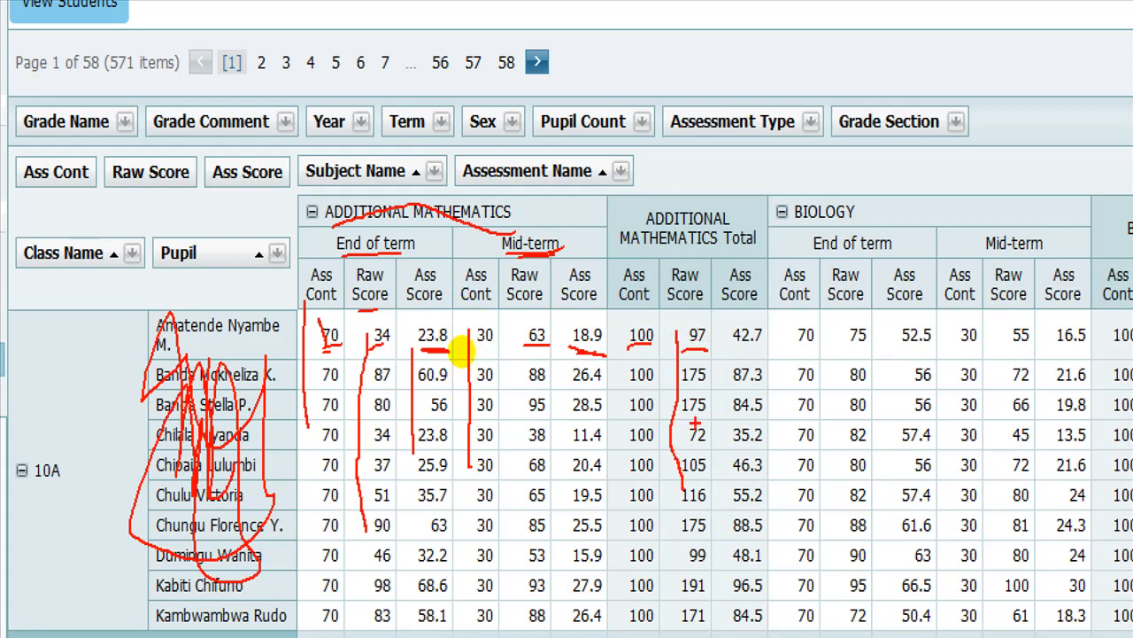
left_click_drag(735, 352, 770, 350)
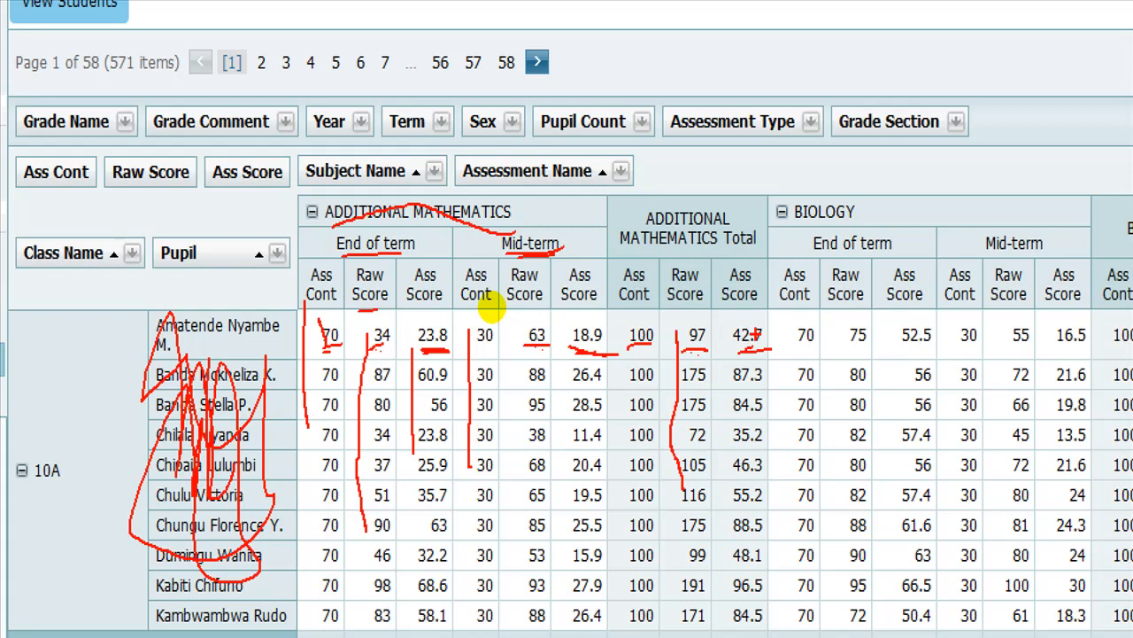
Step: Examine the Additional Mathematics Total Ass Score values down the pupils' rows of class 10A
left_click_drag(727, 350, 736, 506)
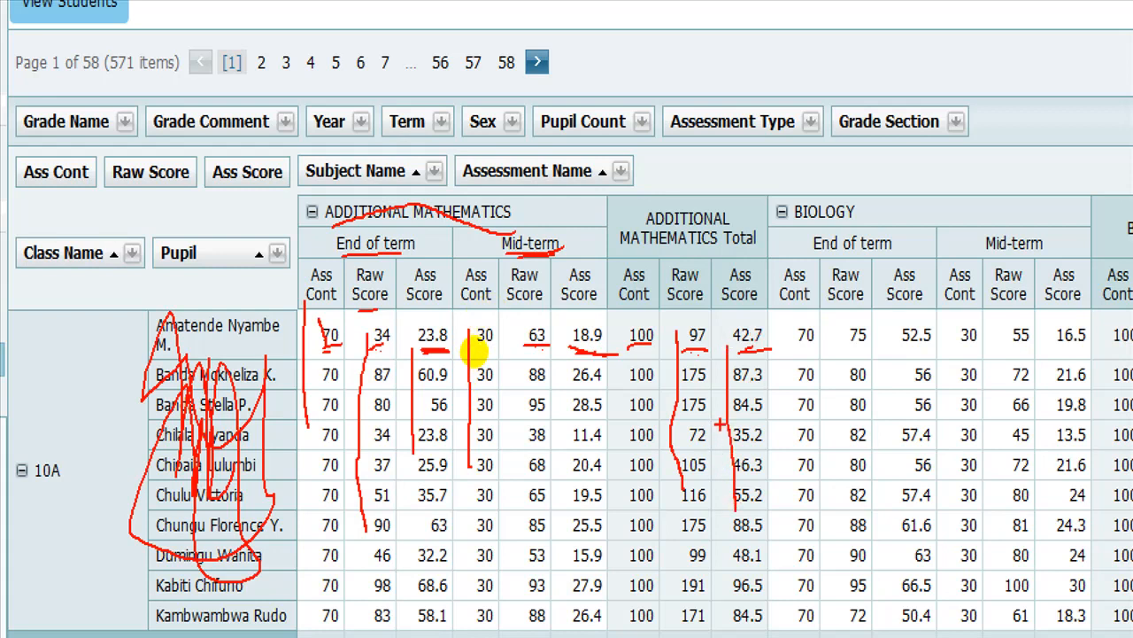
key("Escape")
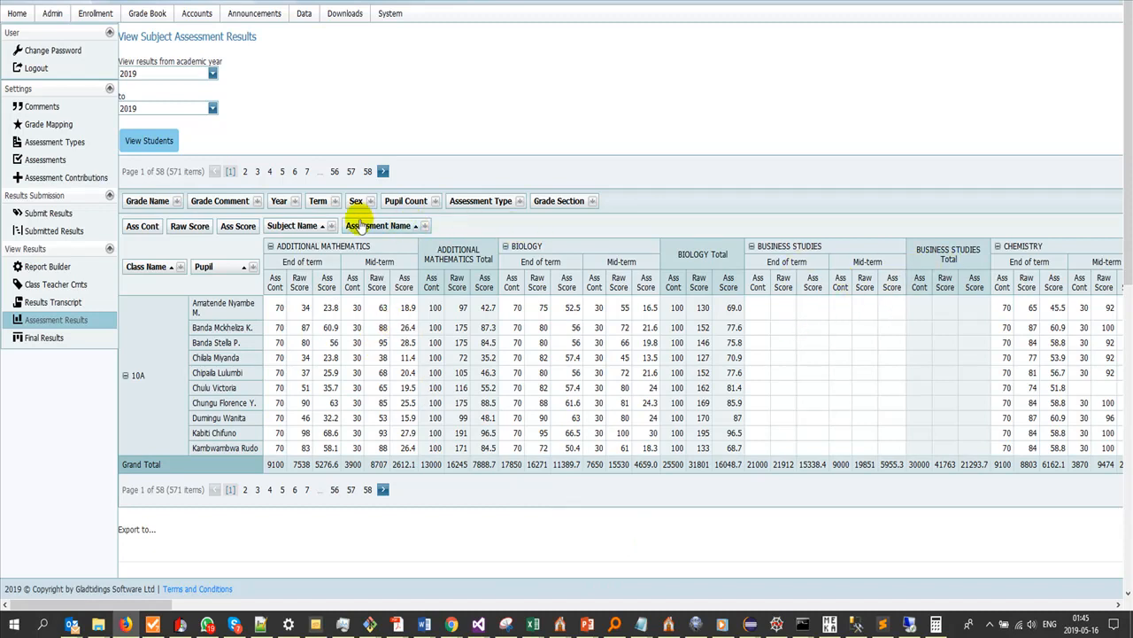
Step: Filter the results by Grade Section to exclude Senior Secondary and keep only Junior Secondary
left_click(332, 227)
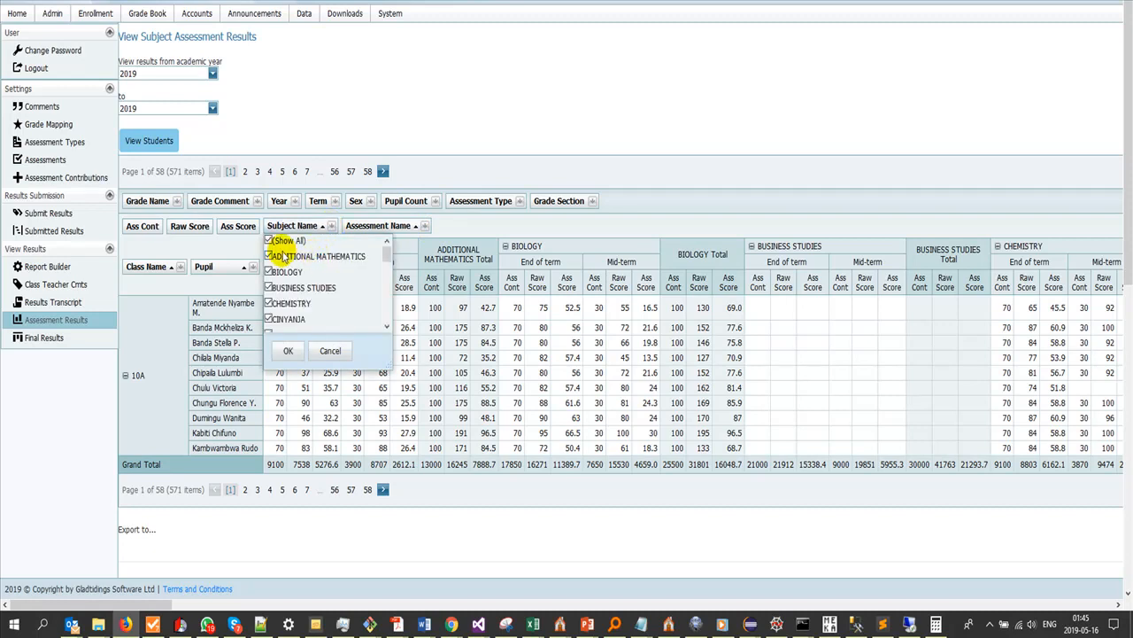
left_click(679, 228)
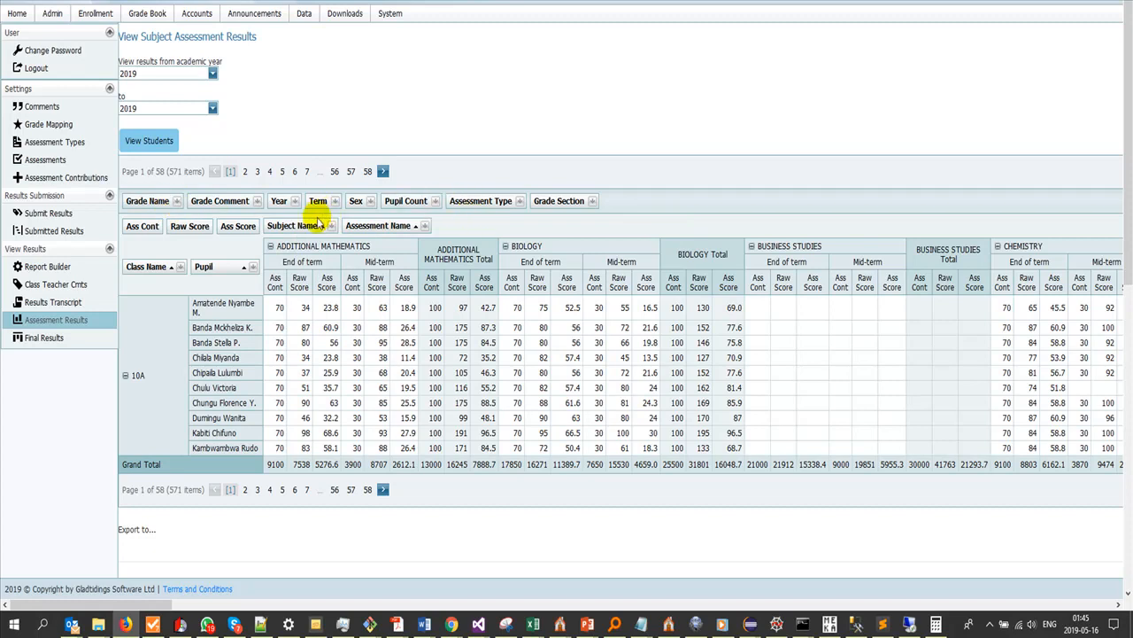
left_click(592, 202)
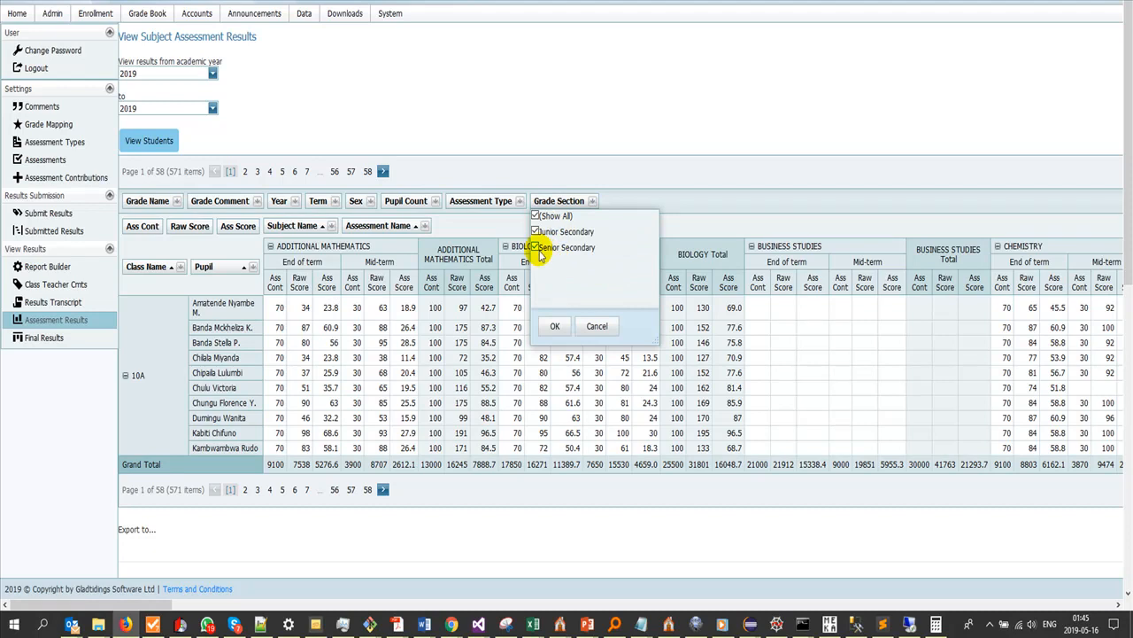
left_click(535, 248)
left_click(555, 326)
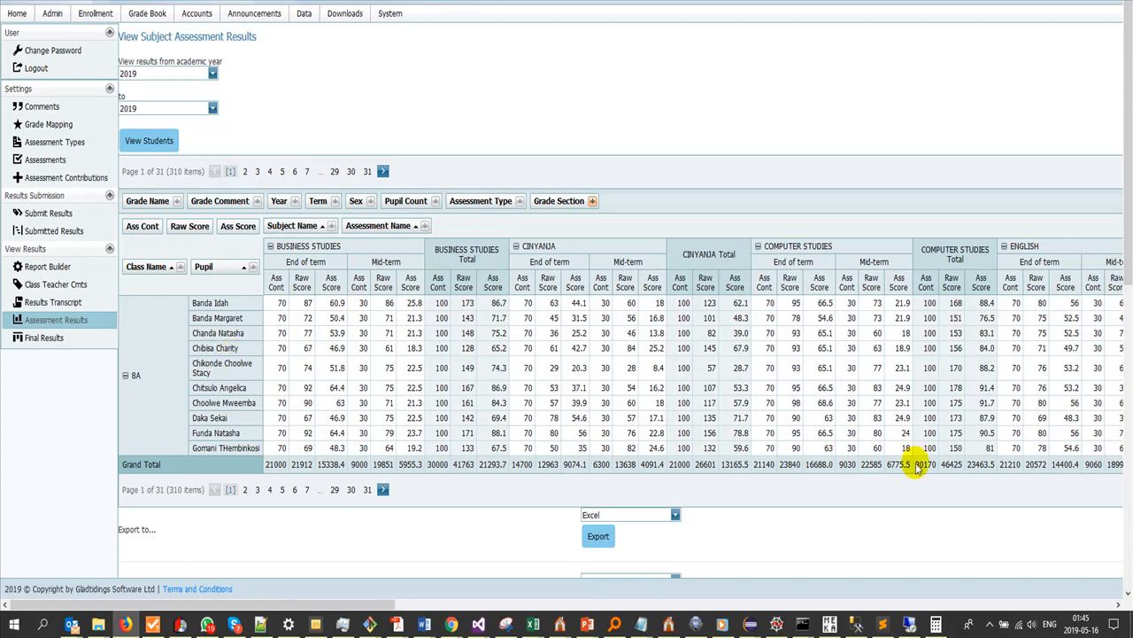
Step: Set the grid to 500 items per page and refresh it
left_click_drag(375, 605, 838, 627)
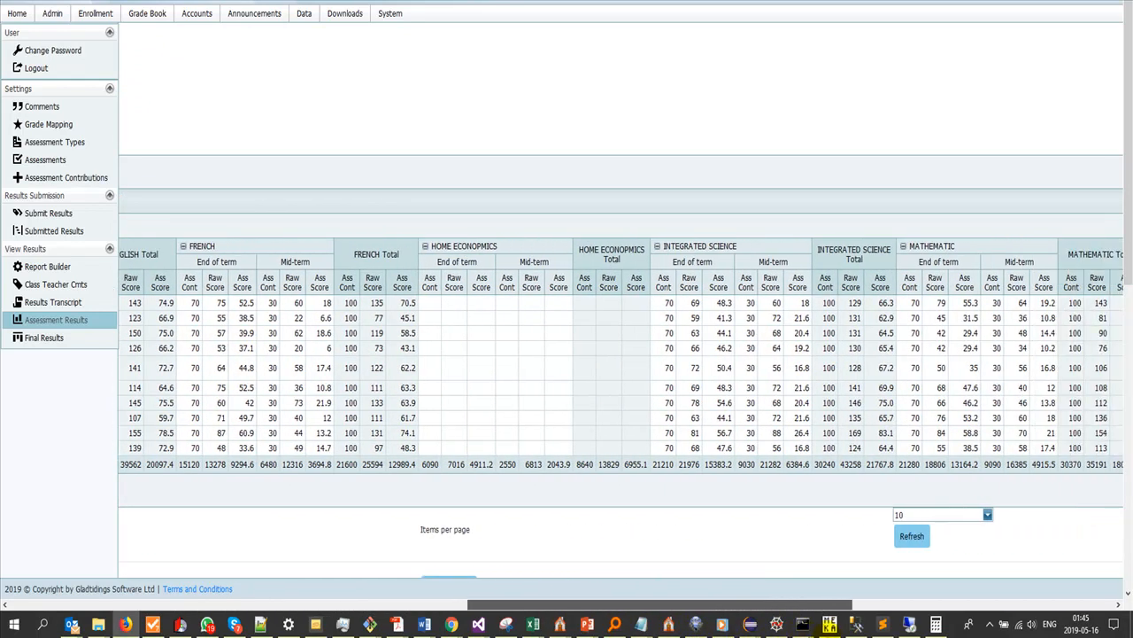
left_click(950, 514)
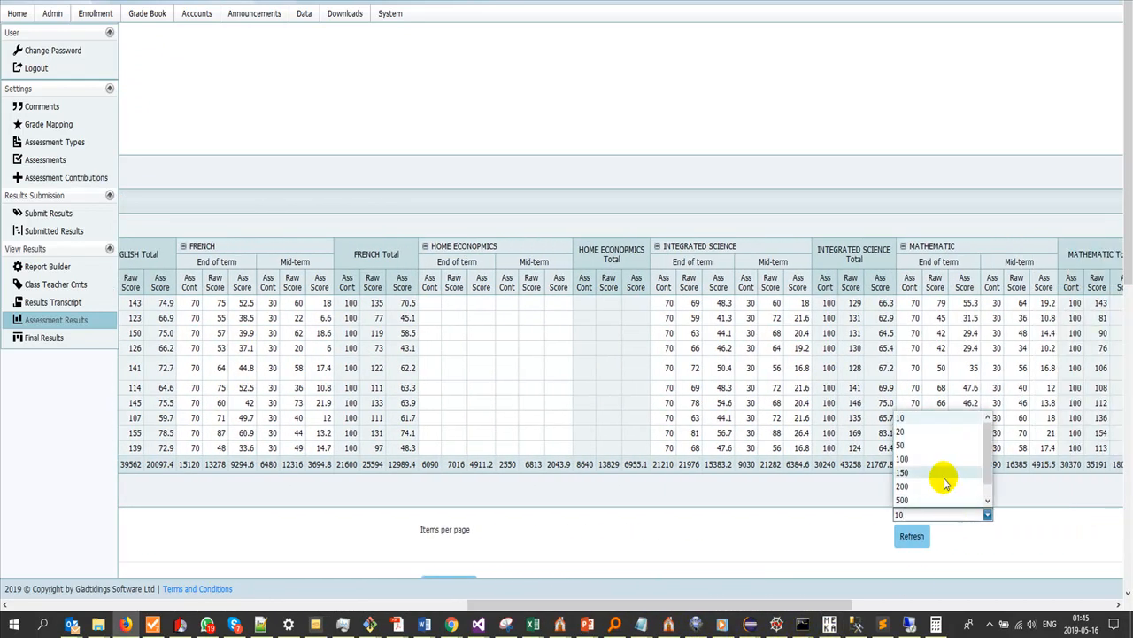
left_click(930, 500)
left_click(917, 540)
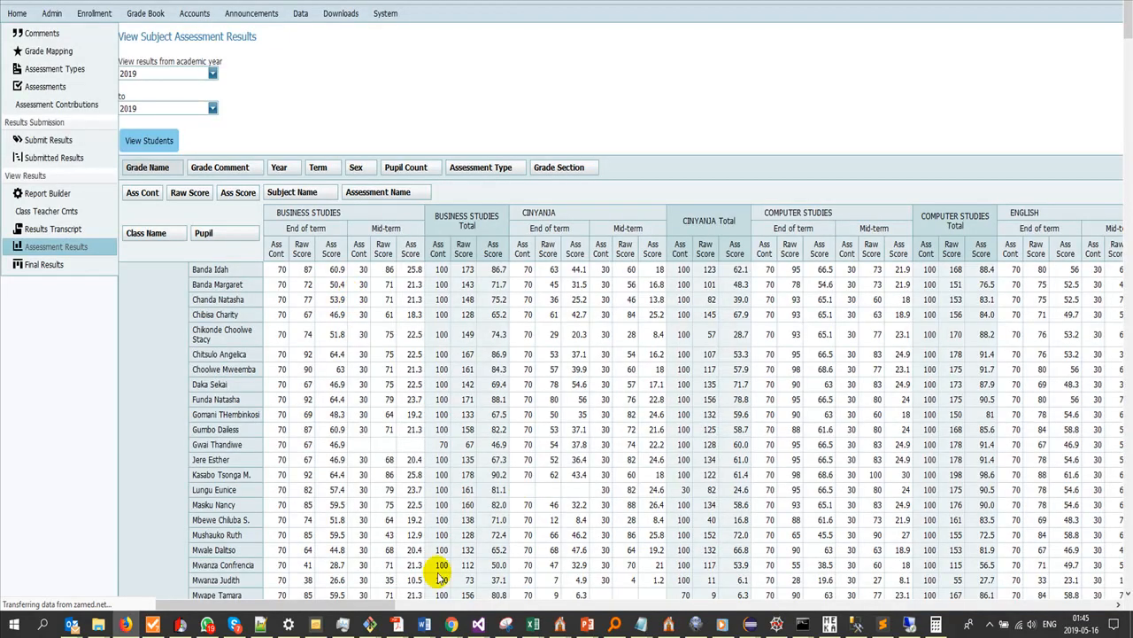
Step: Exclude HOME ECONOPMICS from the subjects shown in the grid with the Subject Name filter
left_click(331, 192)
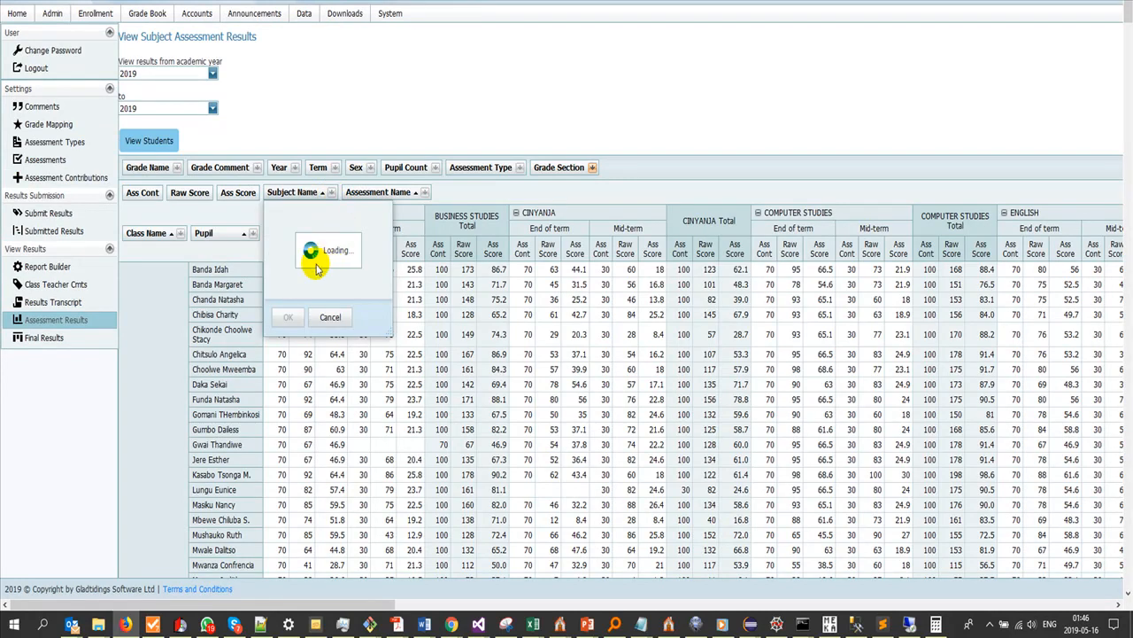
scroll(276, 264, "down", 3)
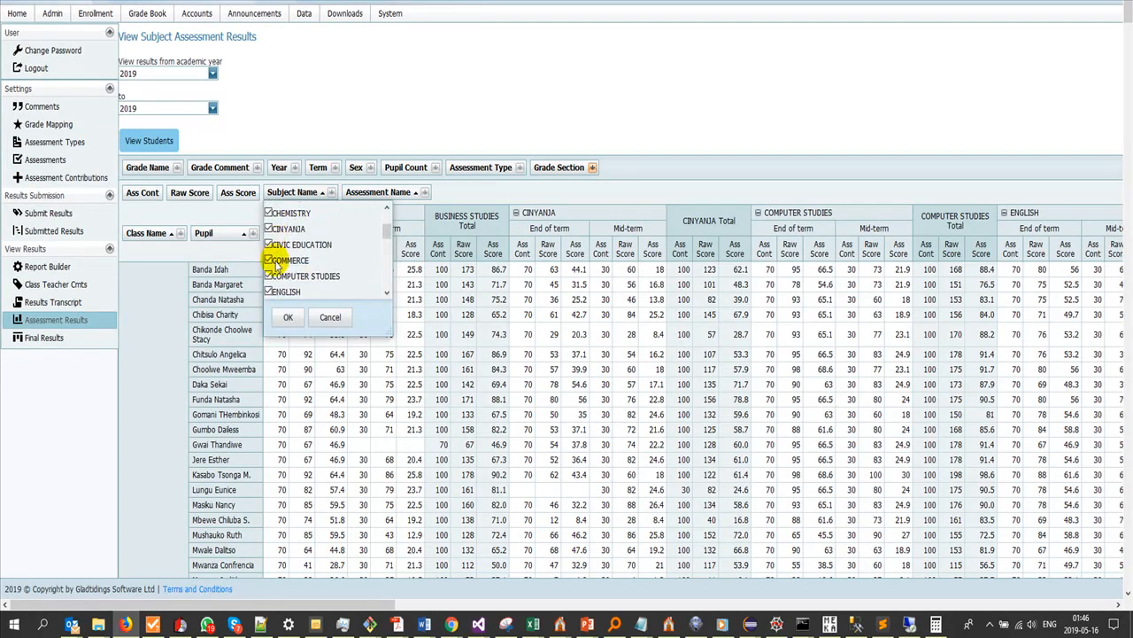
scroll(274, 264, "down", 2)
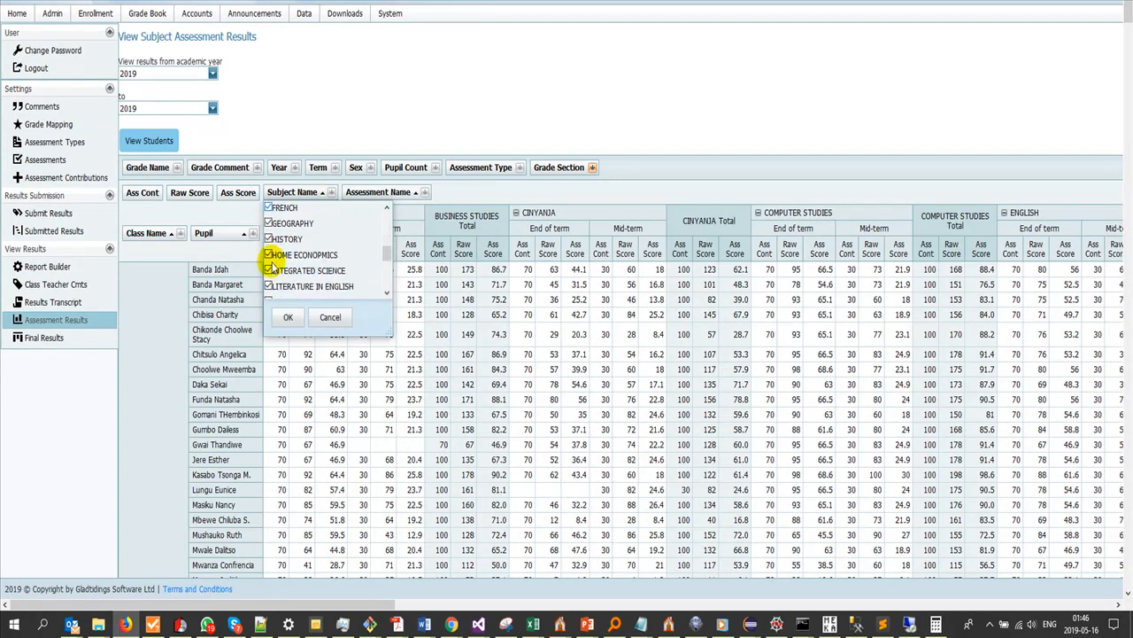
left_click(269, 255)
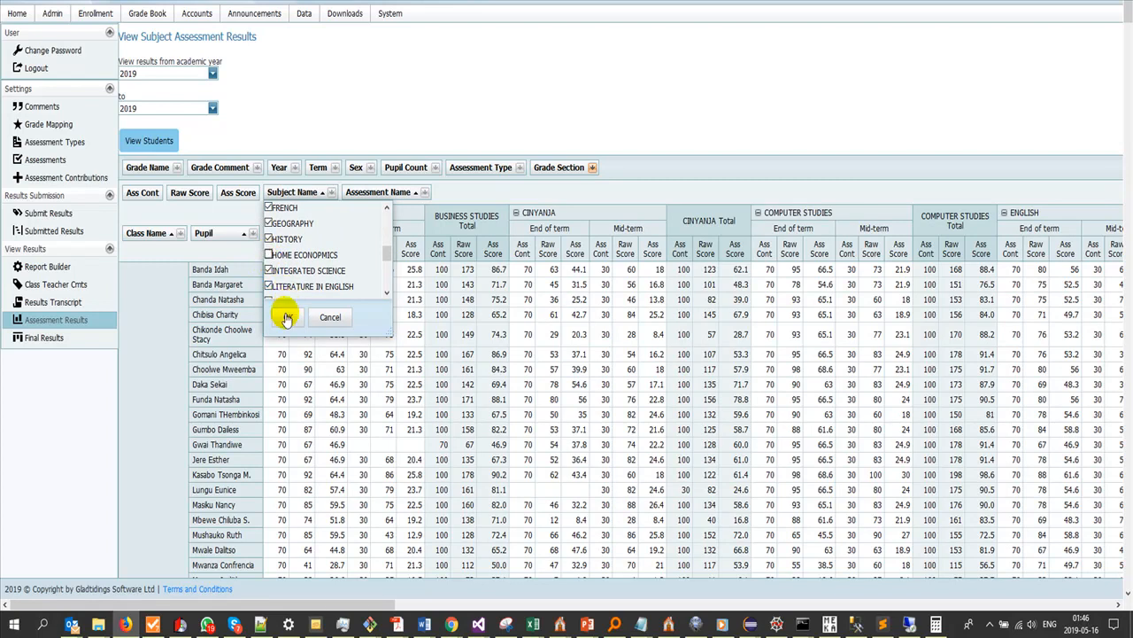
left_click(288, 317)
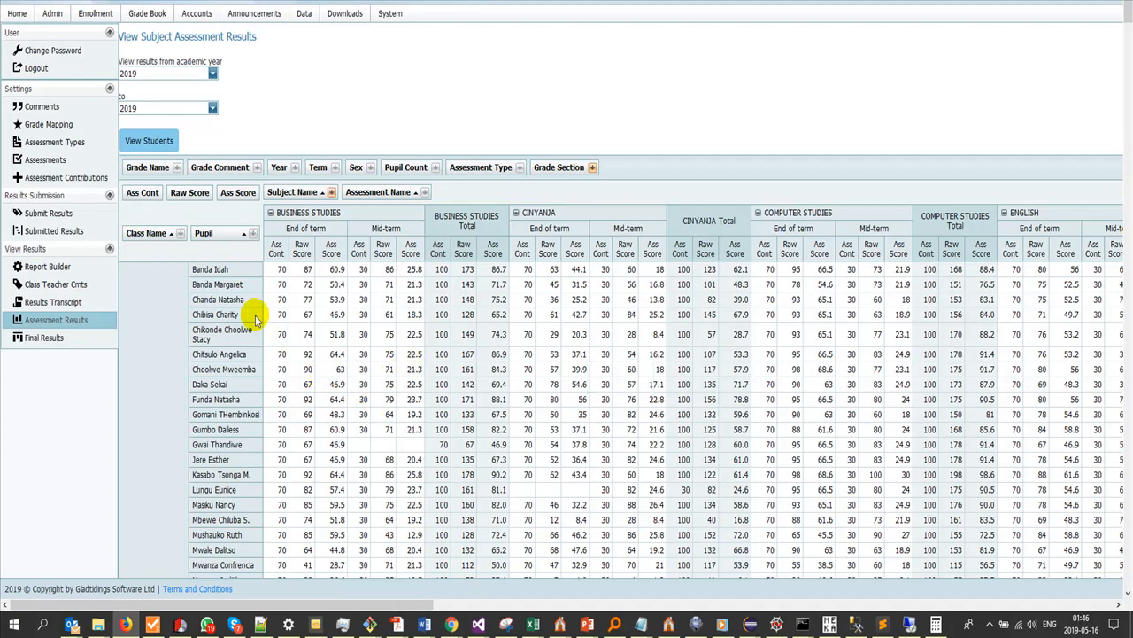
scroll(255, 316, "down", 3)
scroll(255, 319, "up", 3)
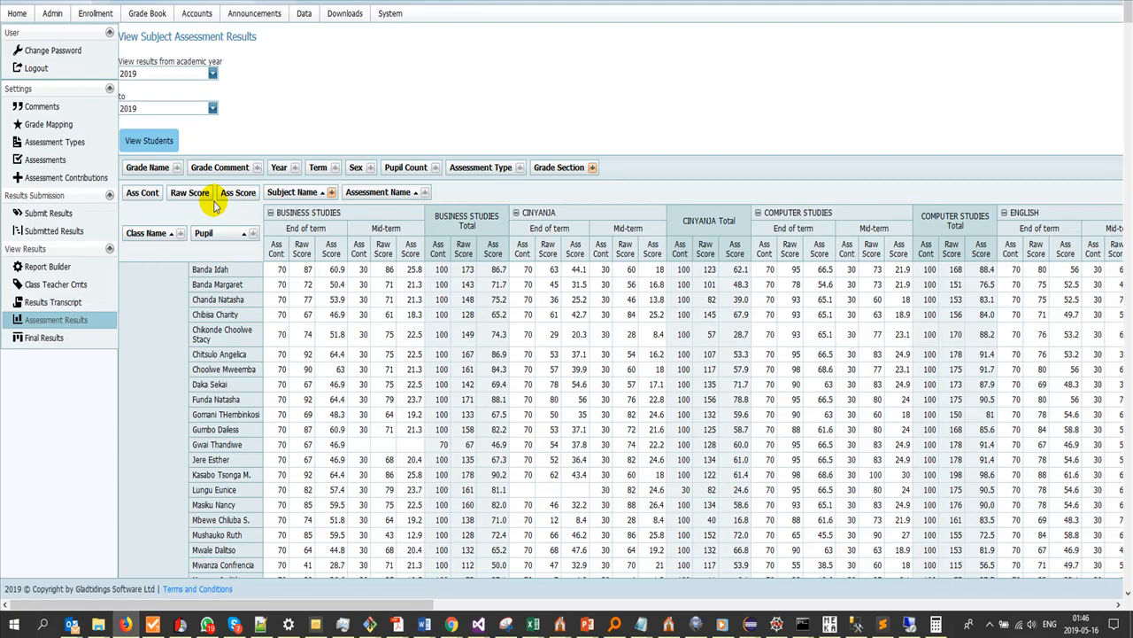
Step: Move Raw Score and Ass Cont out of the data fields to the unused filter fields, keeping only Ass Score in the grid
mouse_move(413, 195)
left_mouse_down()
mouse_move(604, 168)
mouse_move(106, 232)
mouse_move(152, 215)
left_mouse_up()
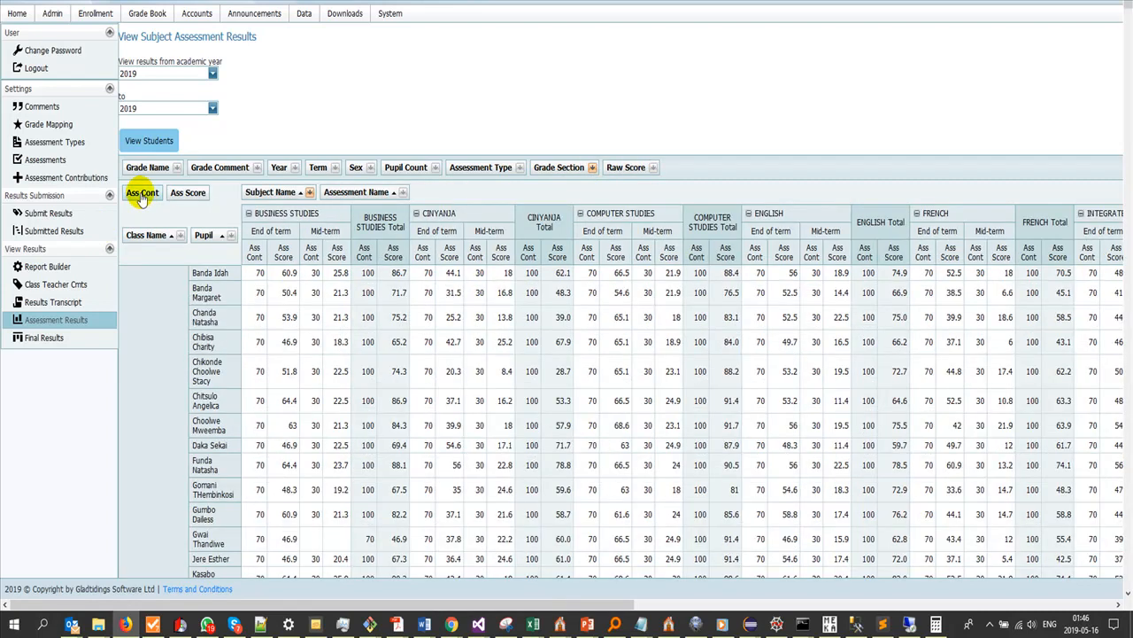
mouse_move(140, 197)
left_mouse_down()
mouse_move(576, 192)
mouse_move(657, 168)
left_mouse_up()
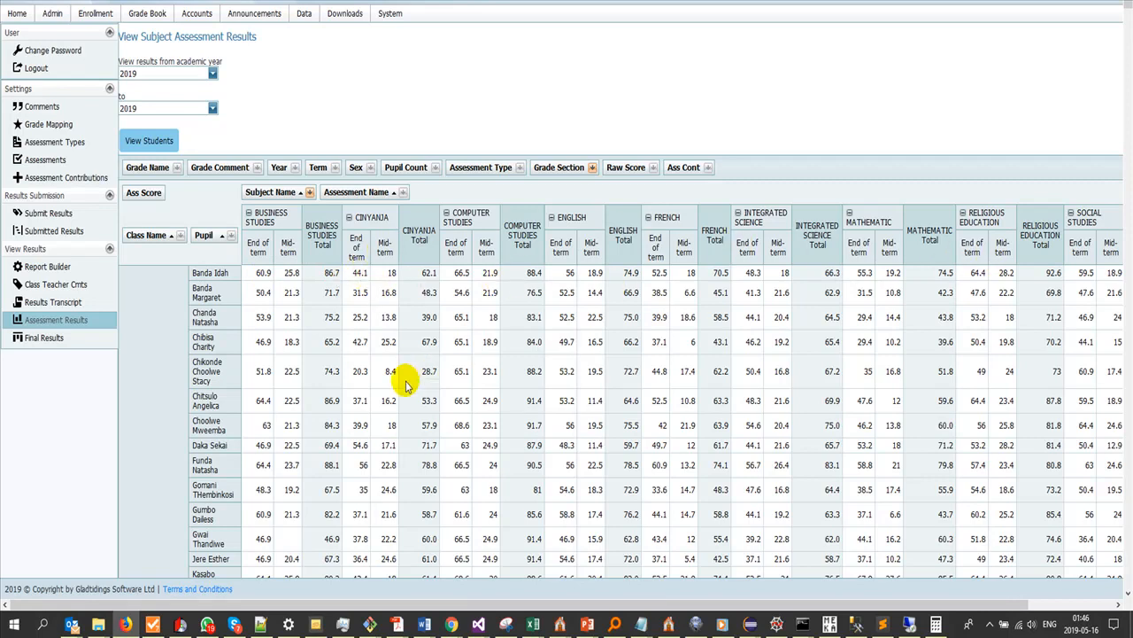
scroll(406, 385, "down", 5)
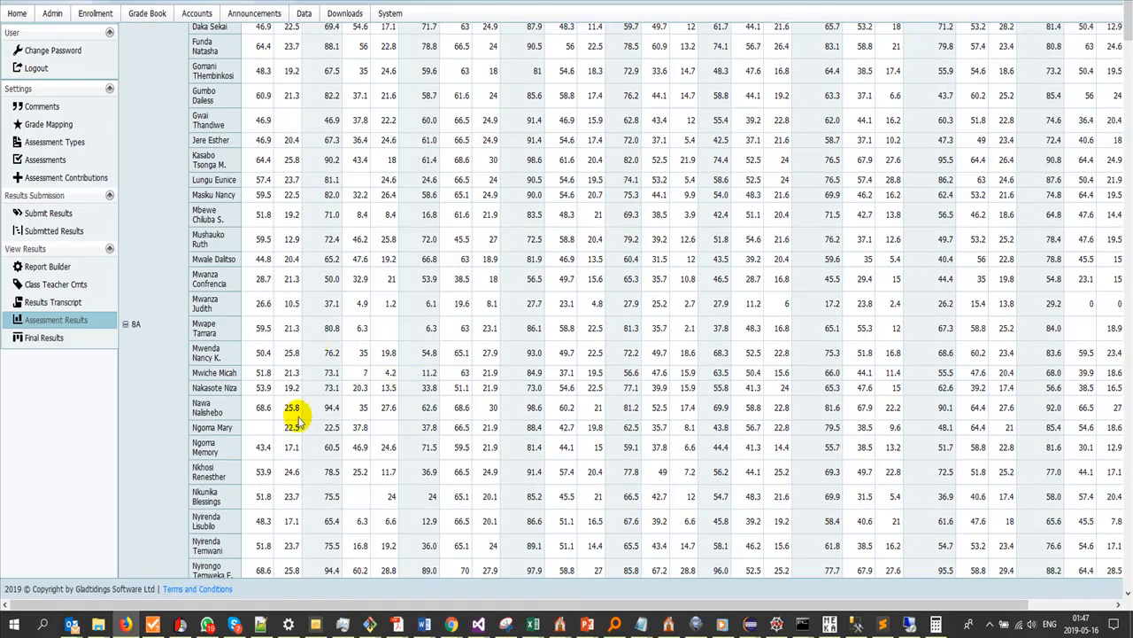
scroll(299, 408, "down", 3)
scroll(299, 418, "up", 8)
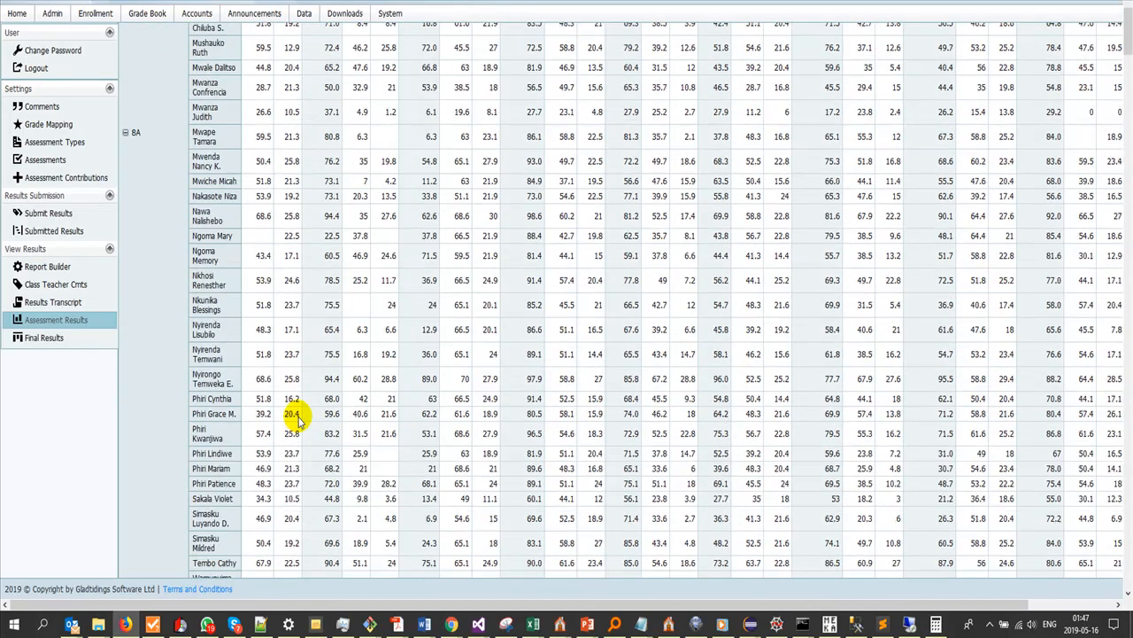
scroll(299, 418, "up", 2)
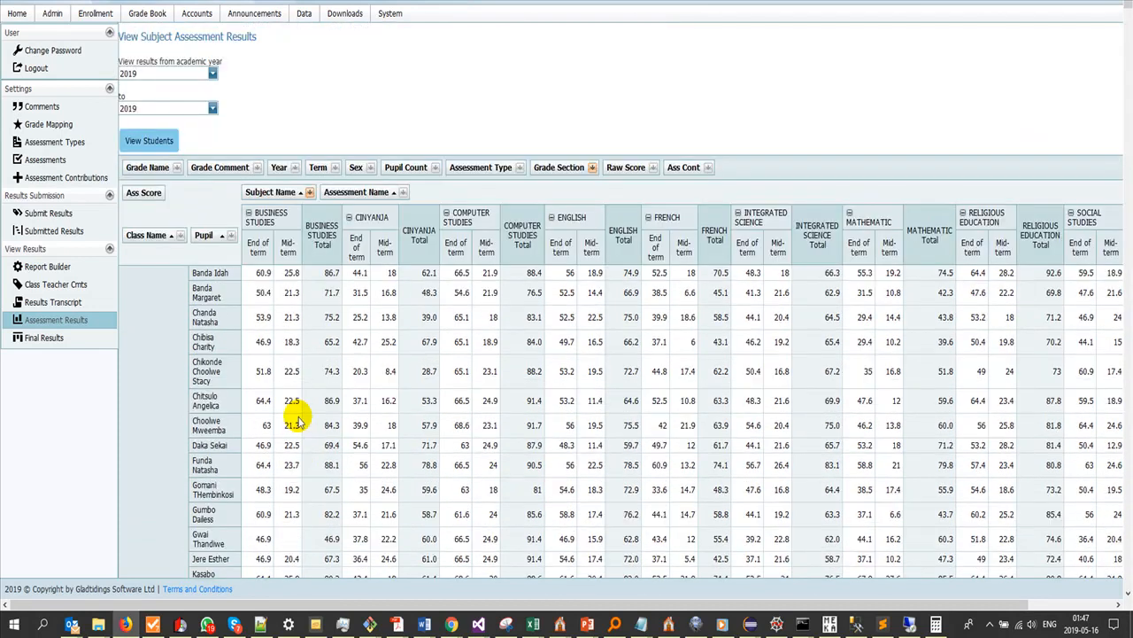
Step: Filter the results by Class Name to show only classes 8A and 9A
left_click(181, 236)
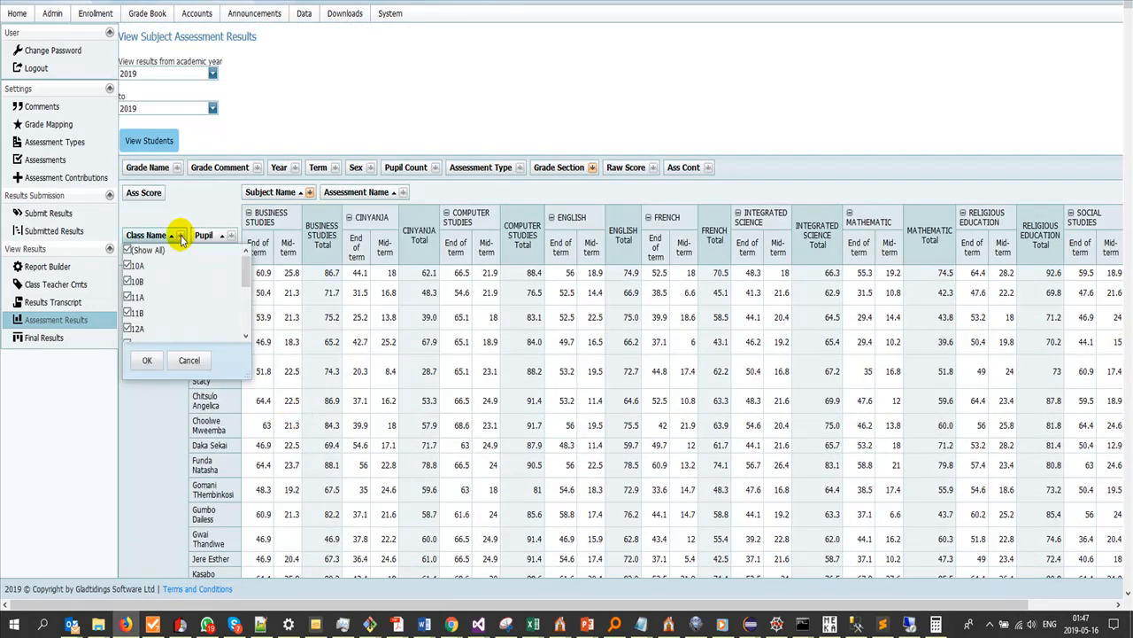
left_click(129, 249)
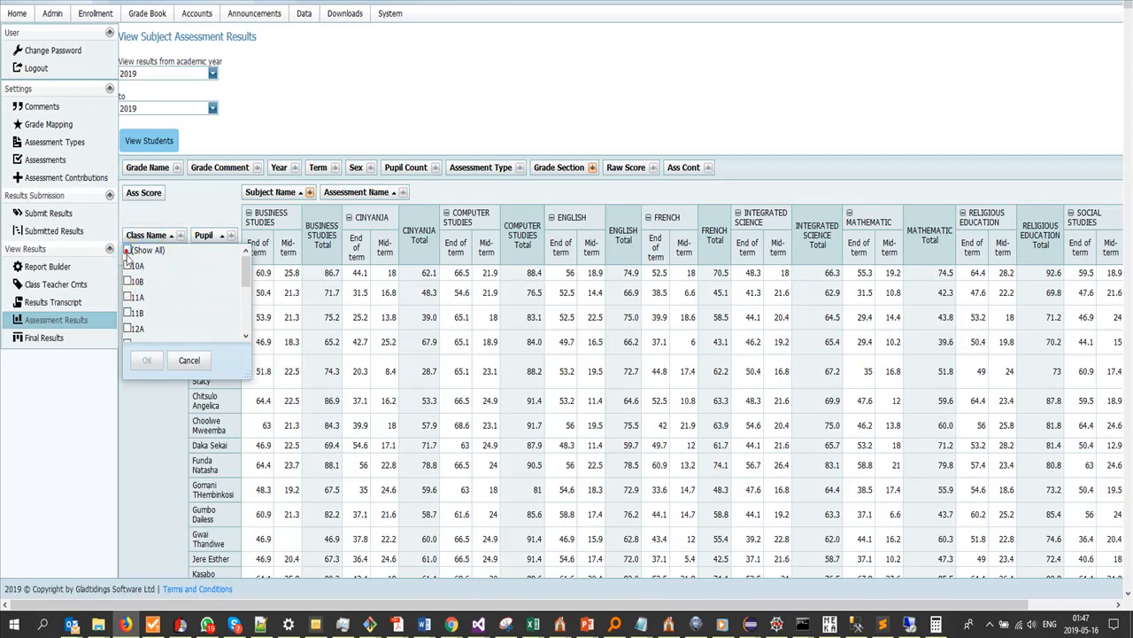
scroll(135, 297, "down", 3)
left_click(128, 253)
left_click(129, 299)
left_click(147, 362)
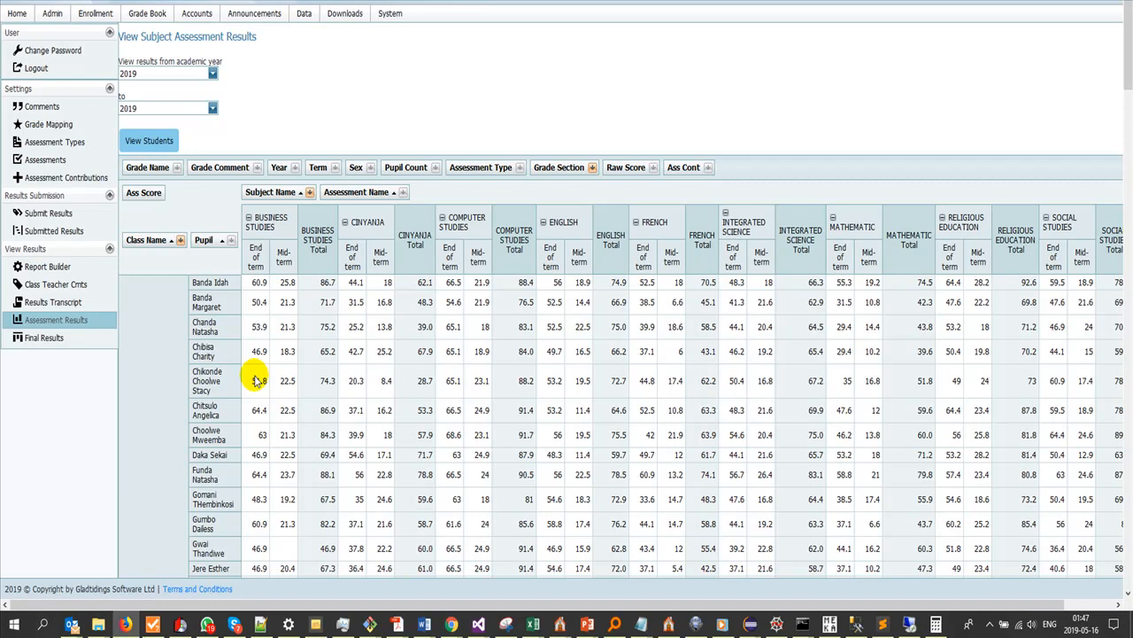
Step: Examine the Ass Scores per subject for classes 8A and 9A, down to the 9A Total and Grand Total rows
scroll(255, 381, "down", 2)
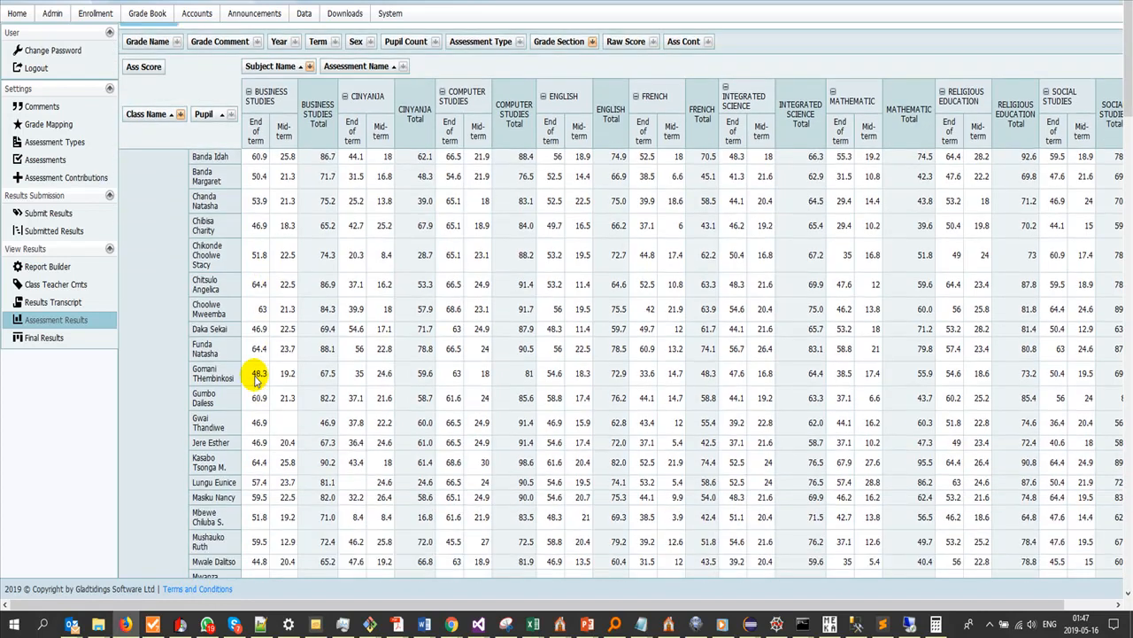
scroll(255, 381, "up", 2)
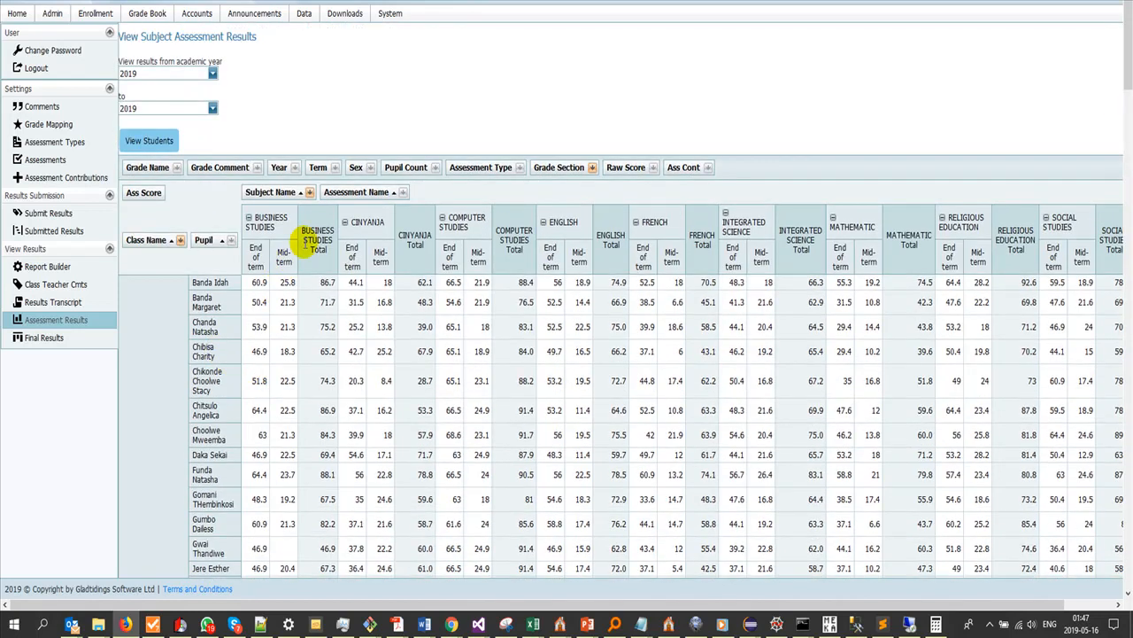
scroll(310, 241, "down", 3)
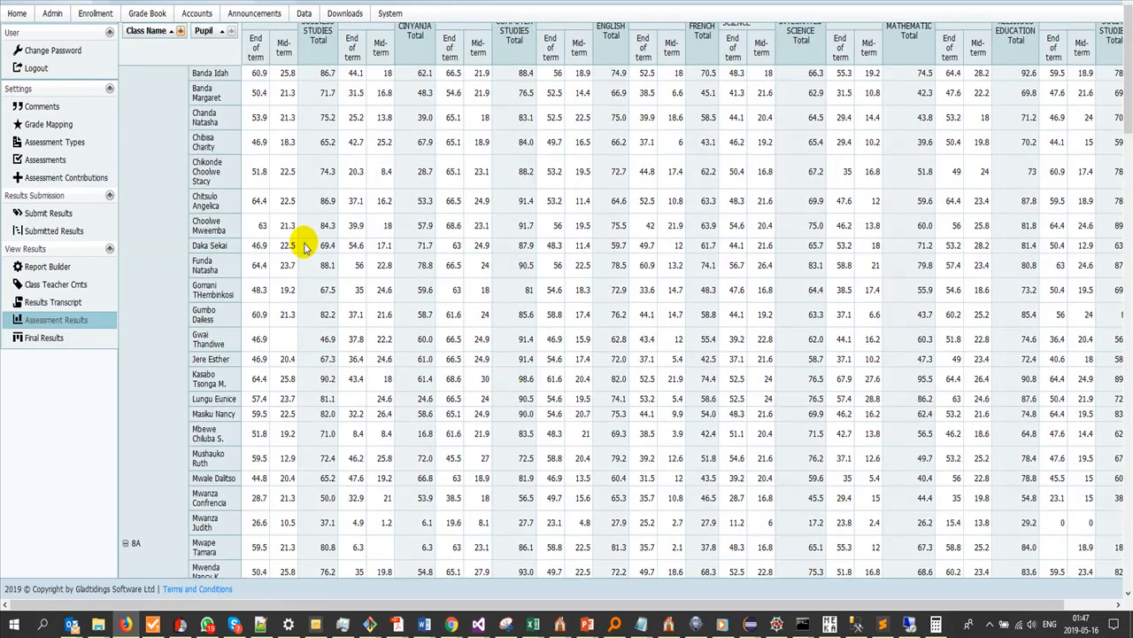
scroll(304, 246, "up", 3)
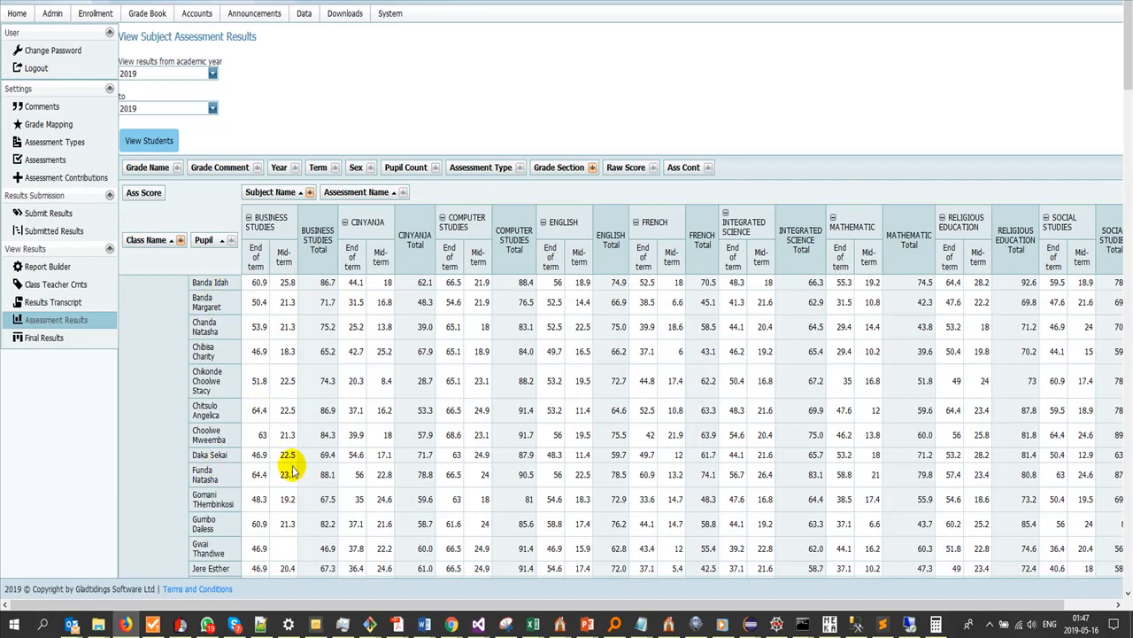
scroll(337, 459, "down", 10)
scroll(346, 458, "down", 8)
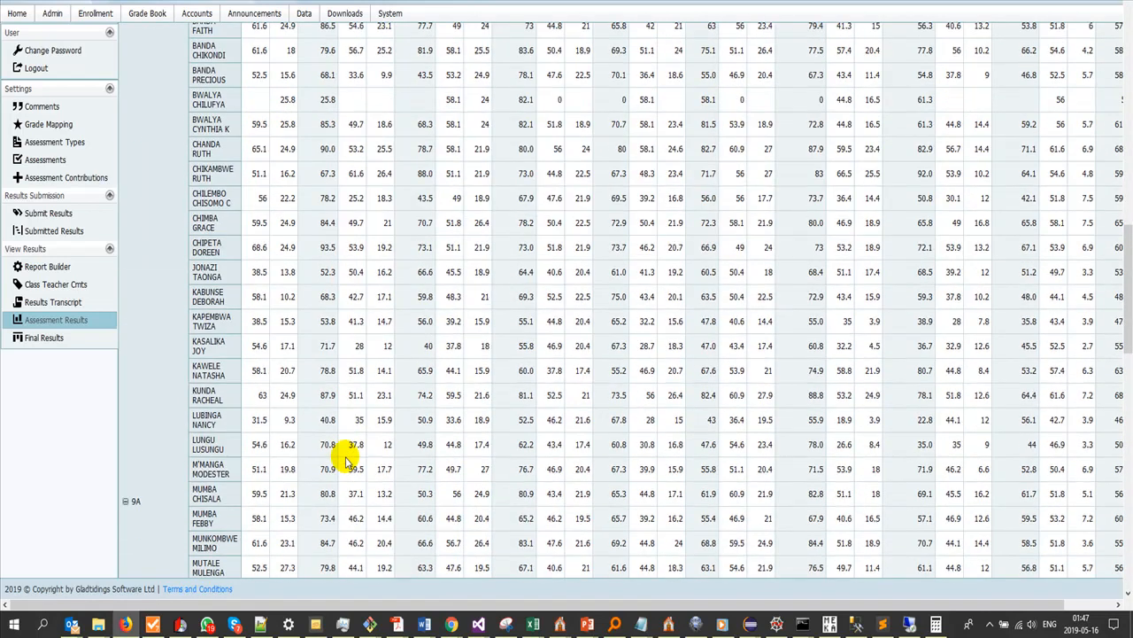
scroll(345, 458, "down", 5)
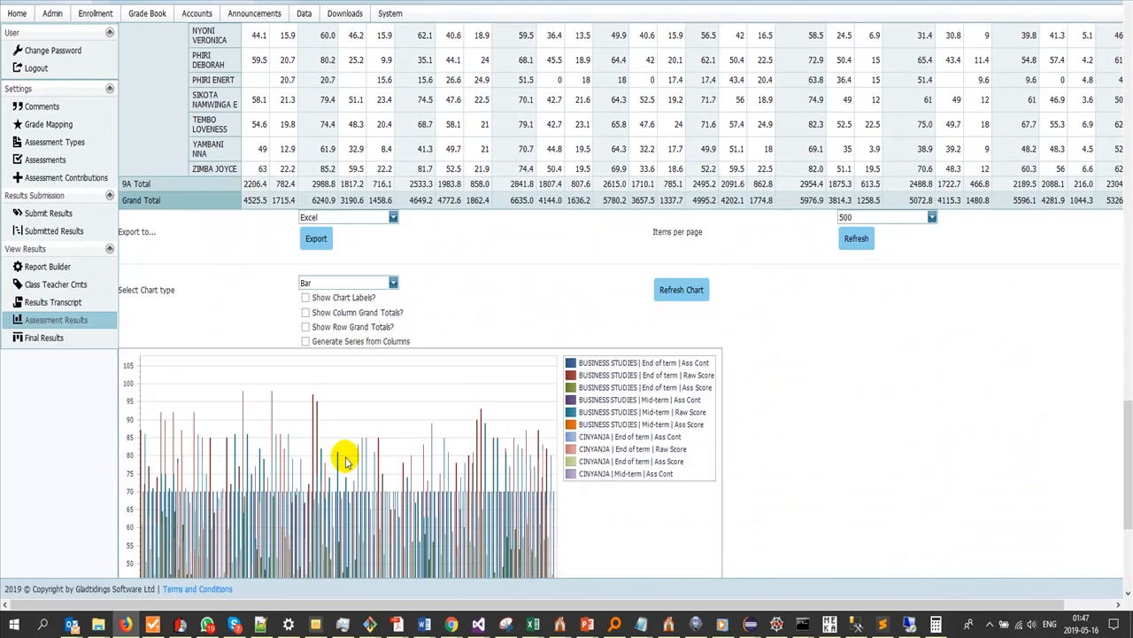
scroll(390, 450, "up", 3)
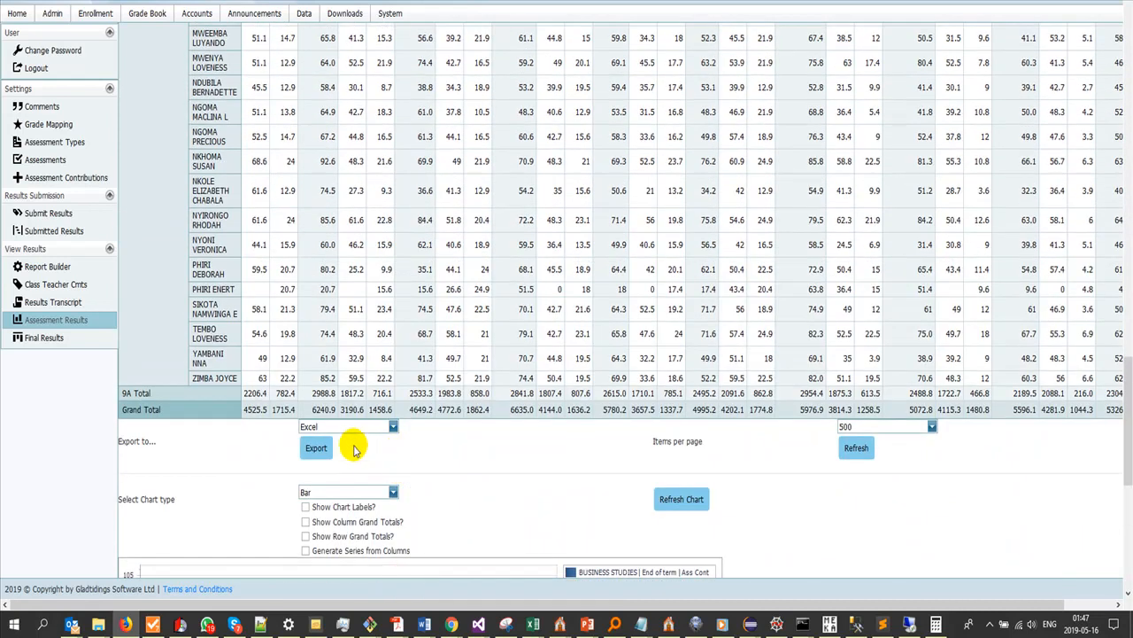
scroll(354, 460, "up", 2)
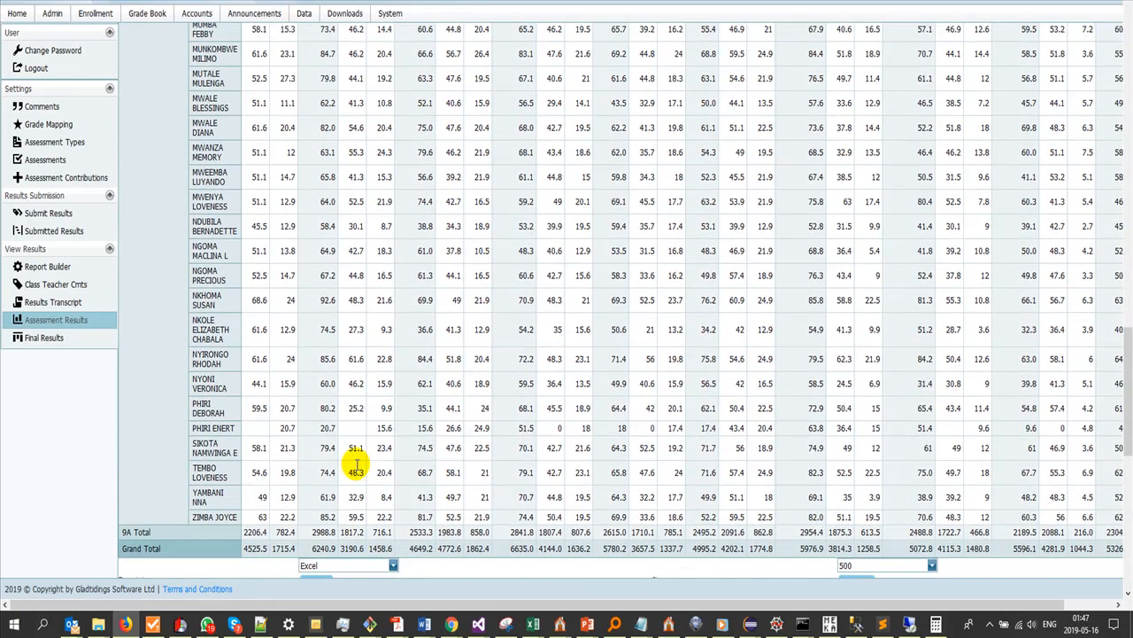
Step: Export the filtered grid to Excel, open pivotStudentResults.xlsx with Microsoft Excel and review the exported scores
scroll(354, 461, "down", 3)
left_click(315, 384)
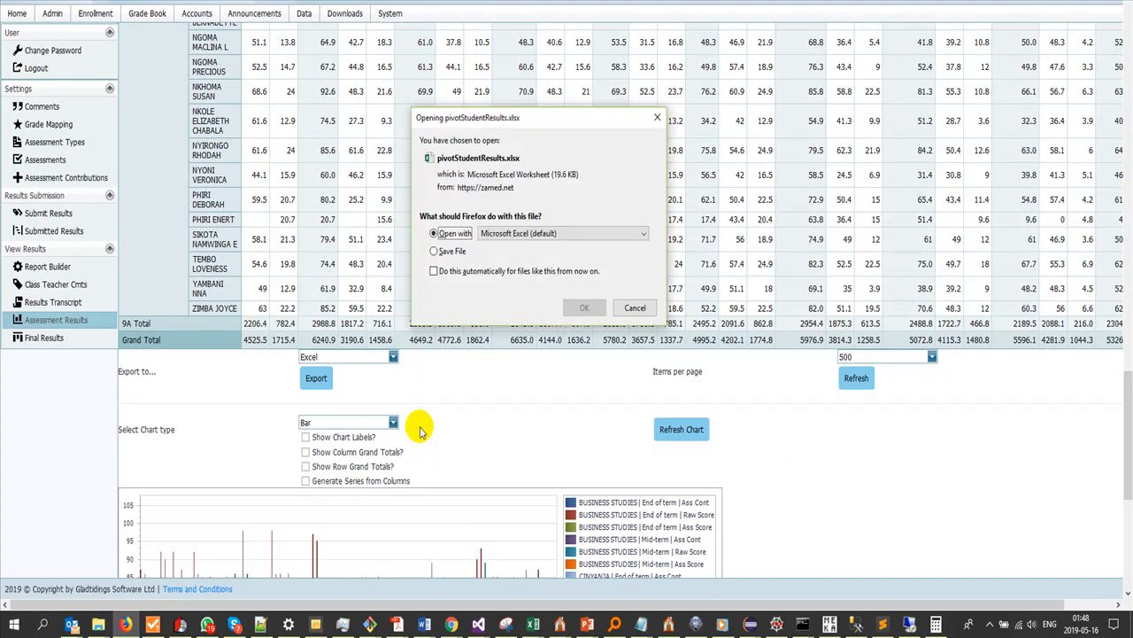
left_click(443, 251)
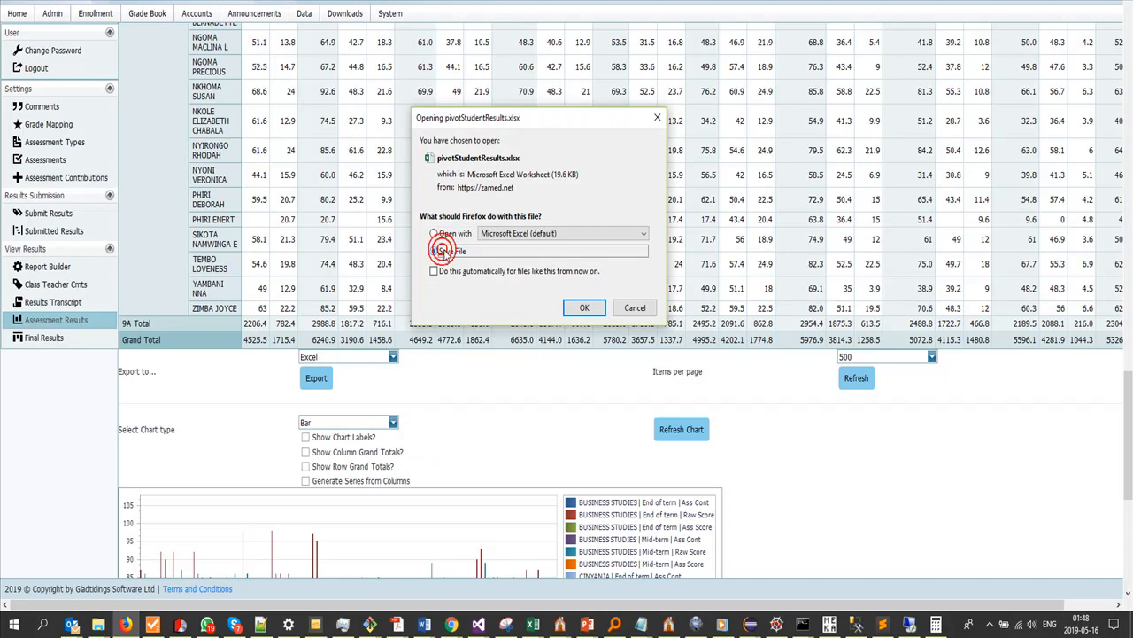
left_click(456, 234)
left_click(583, 308)
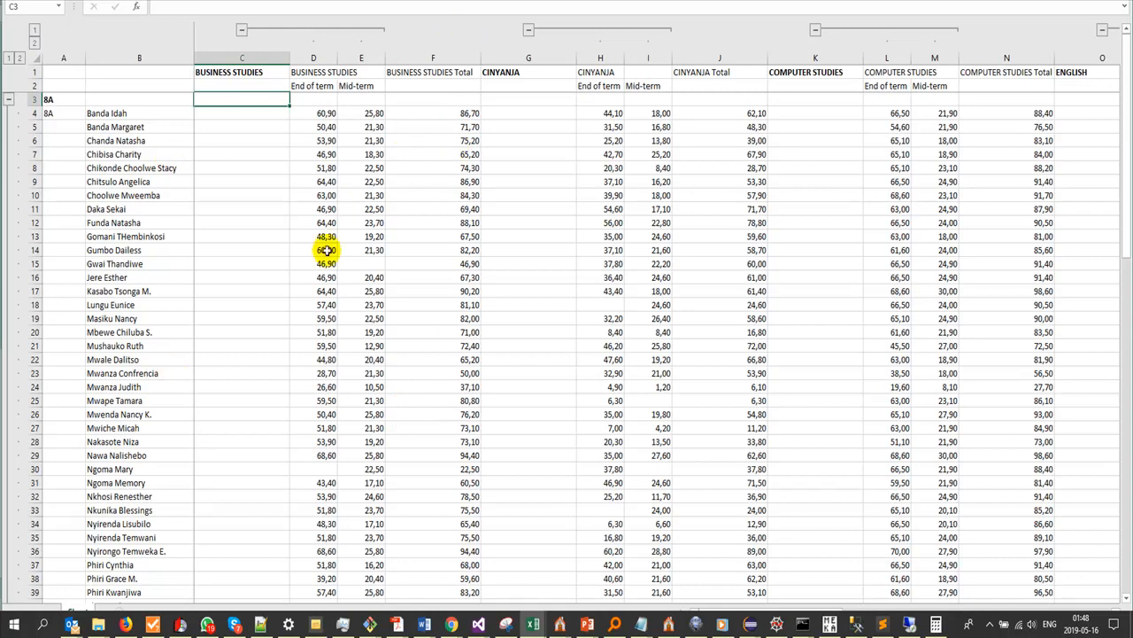
scroll(350, 269, "down", 7)
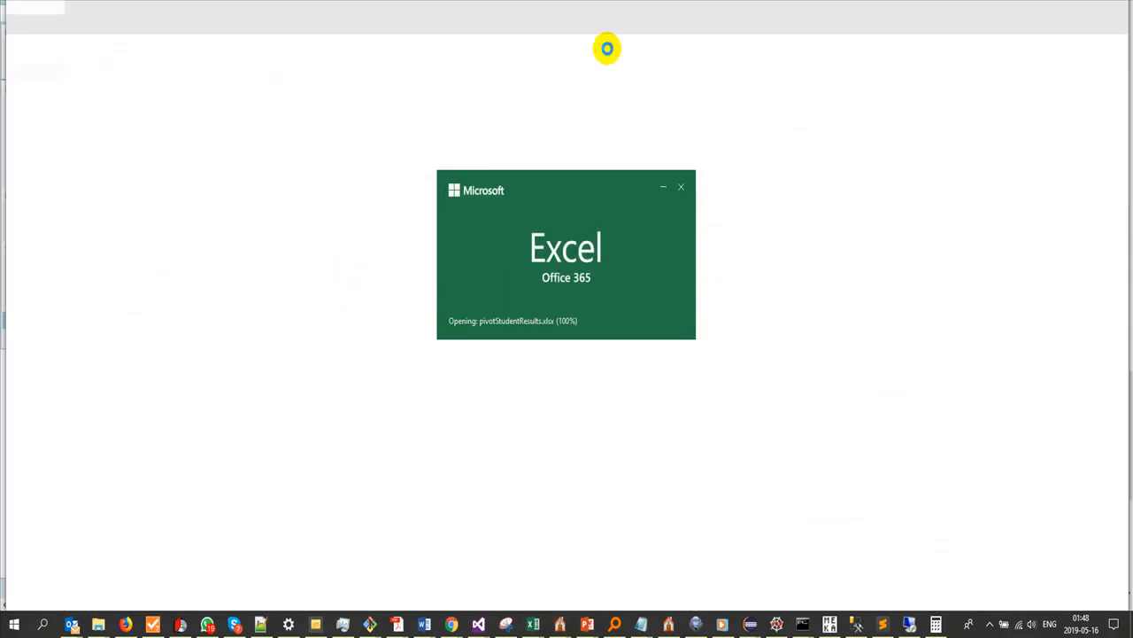
Step: Switch back to Firefox and move Pupil out of the row fields to the unused filter fields
left_click(127, 625)
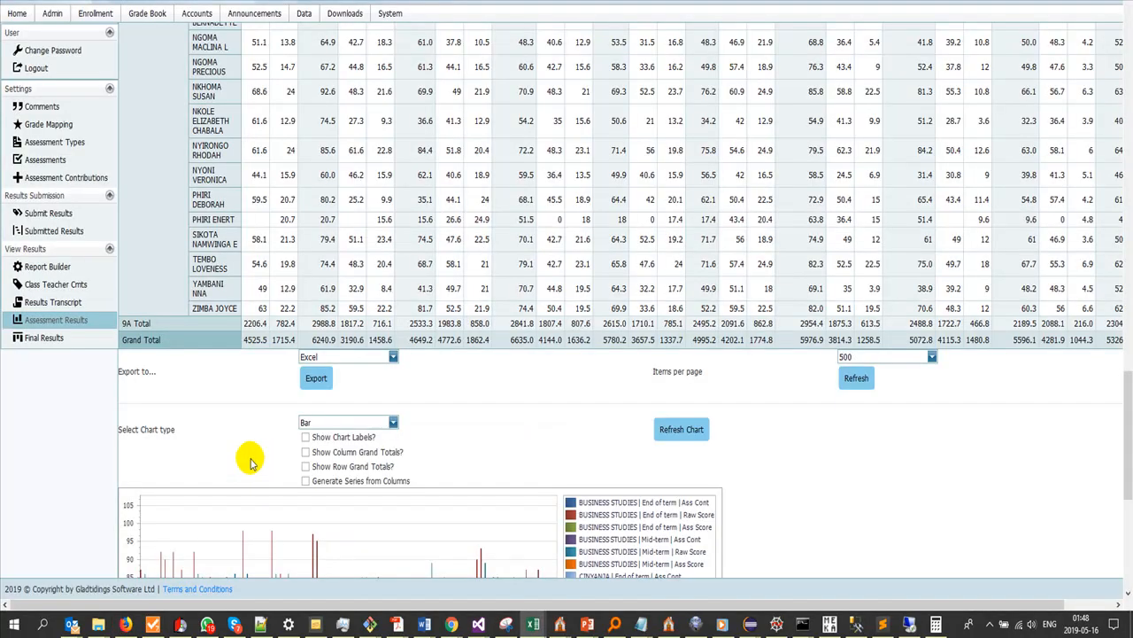
scroll(502, 413, "up", 20)
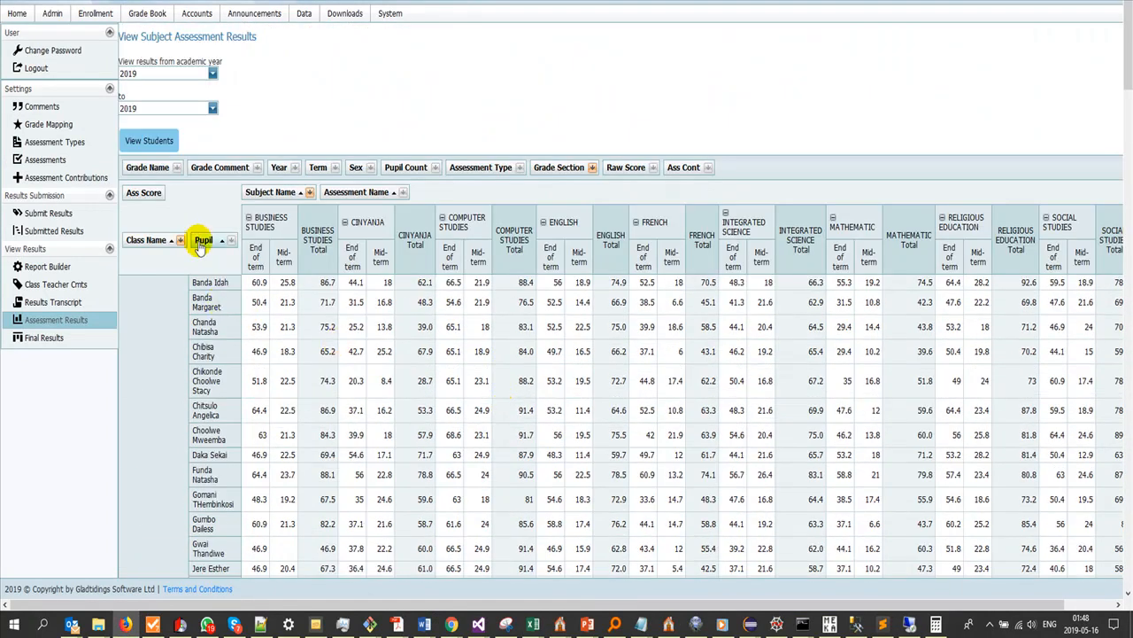
left_click_drag(202, 243, 719, 168)
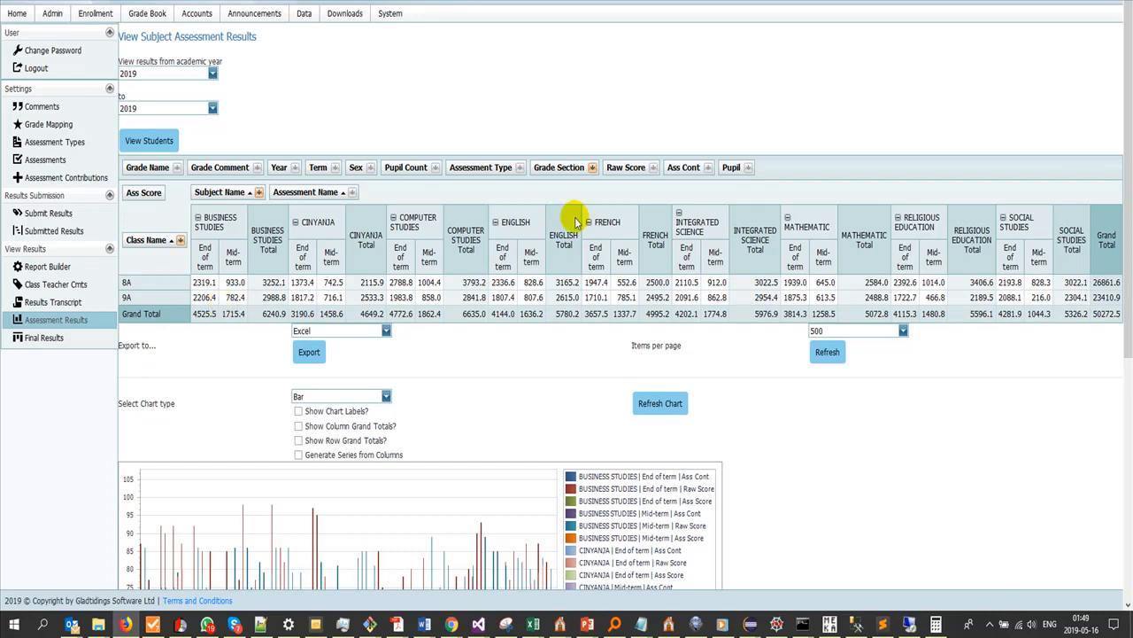
Step: Open the pivot grid's field list, add Grade Weight to the filter fields after Pupil, and close the list
right_click(779, 168)
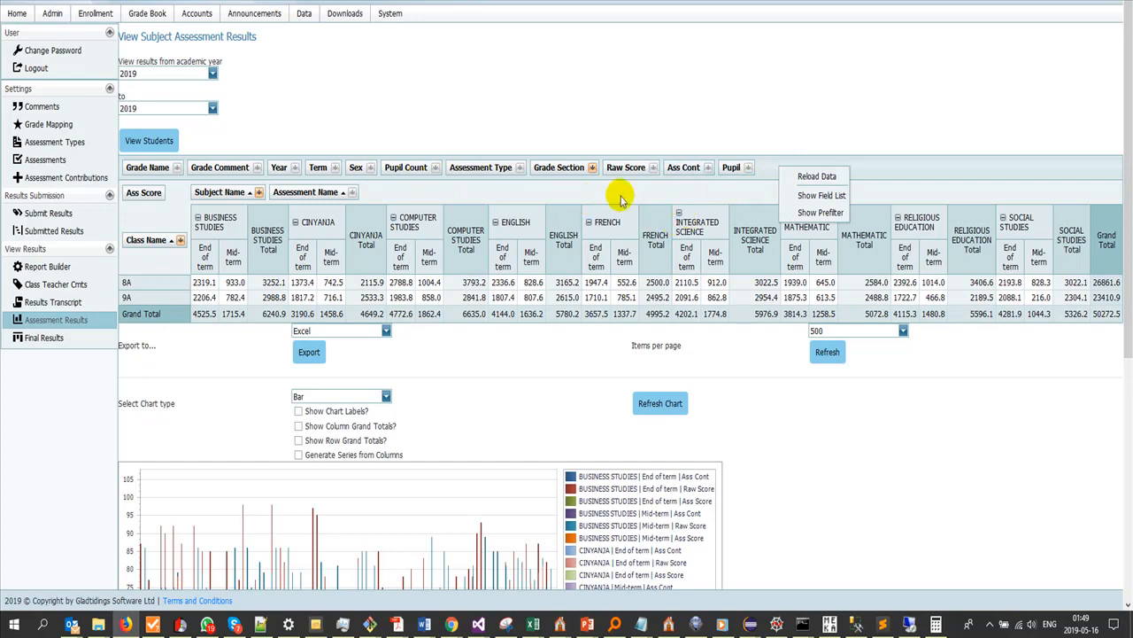
left_click(815, 197)
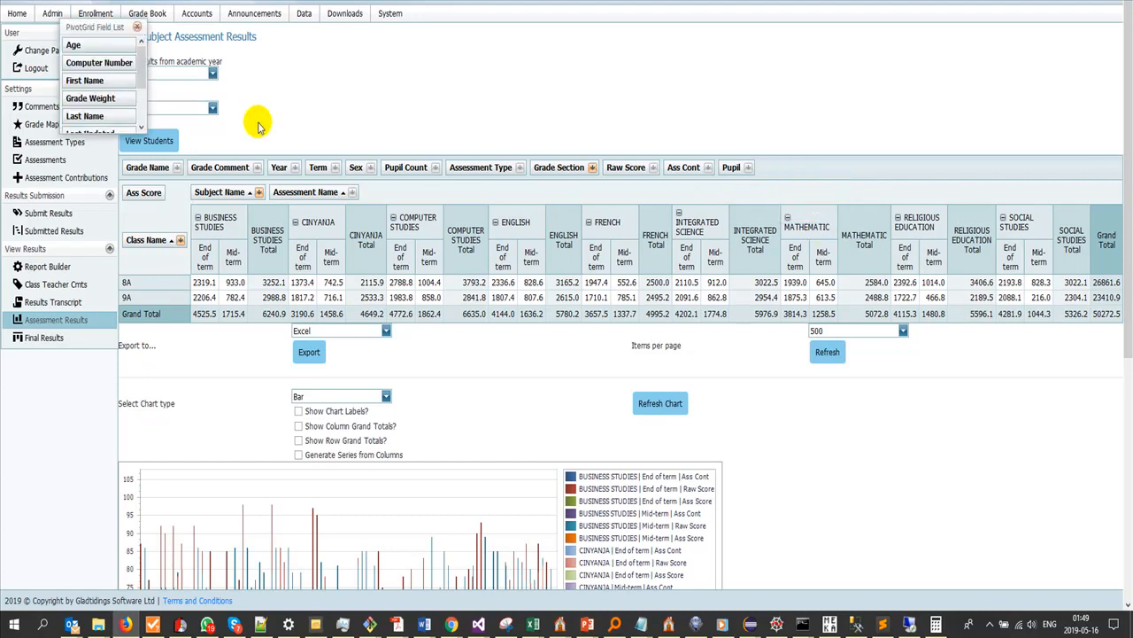
scroll(104, 104, "down", 3)
scroll(104, 105, "up", 3)
left_click_drag(103, 106, 753, 173)
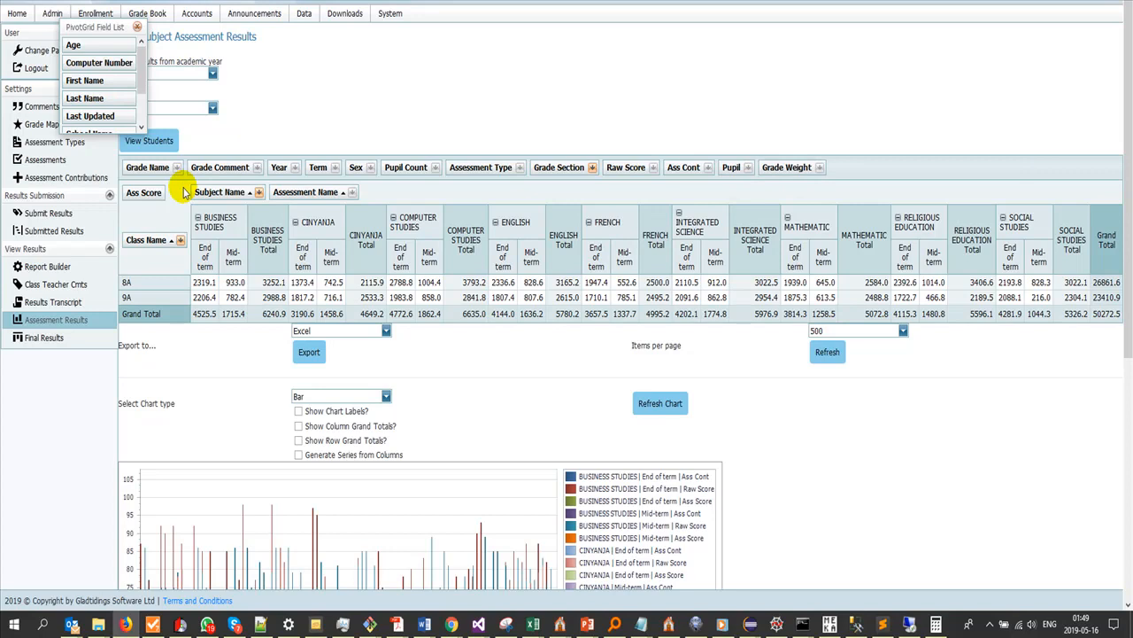
scroll(102, 93, "down", 2)
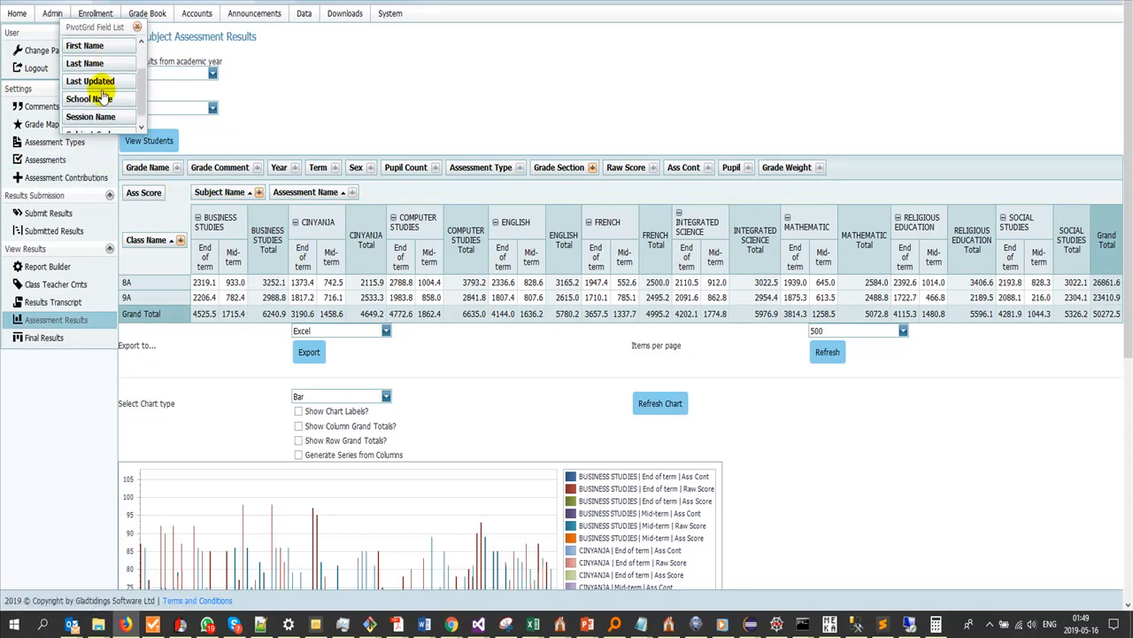
scroll(103, 95, "up", 3)
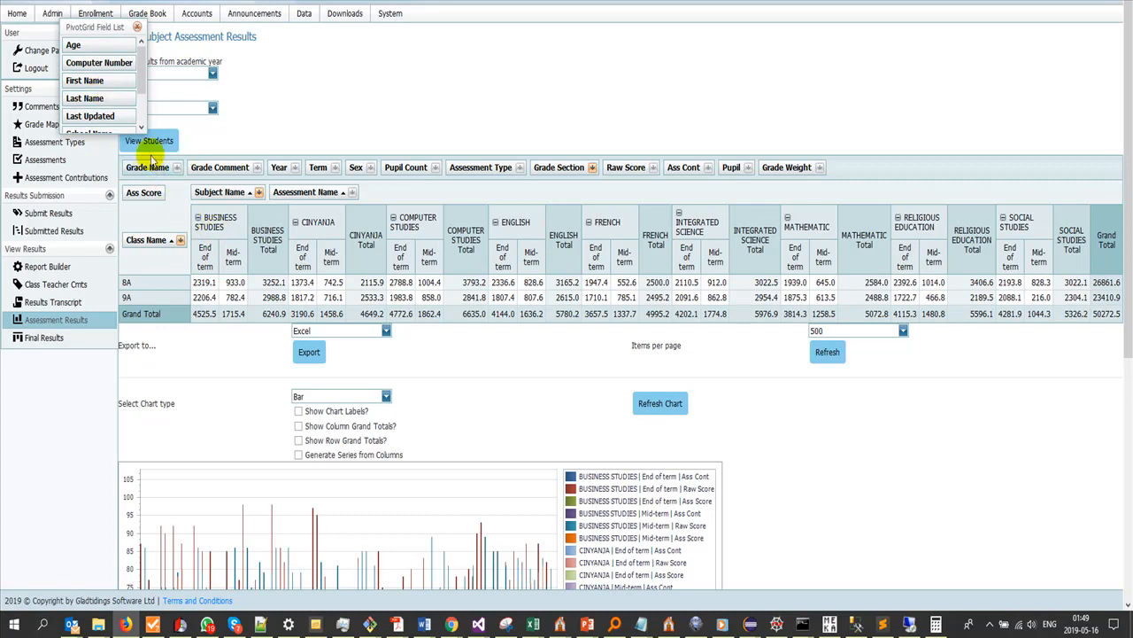
left_click(136, 30)
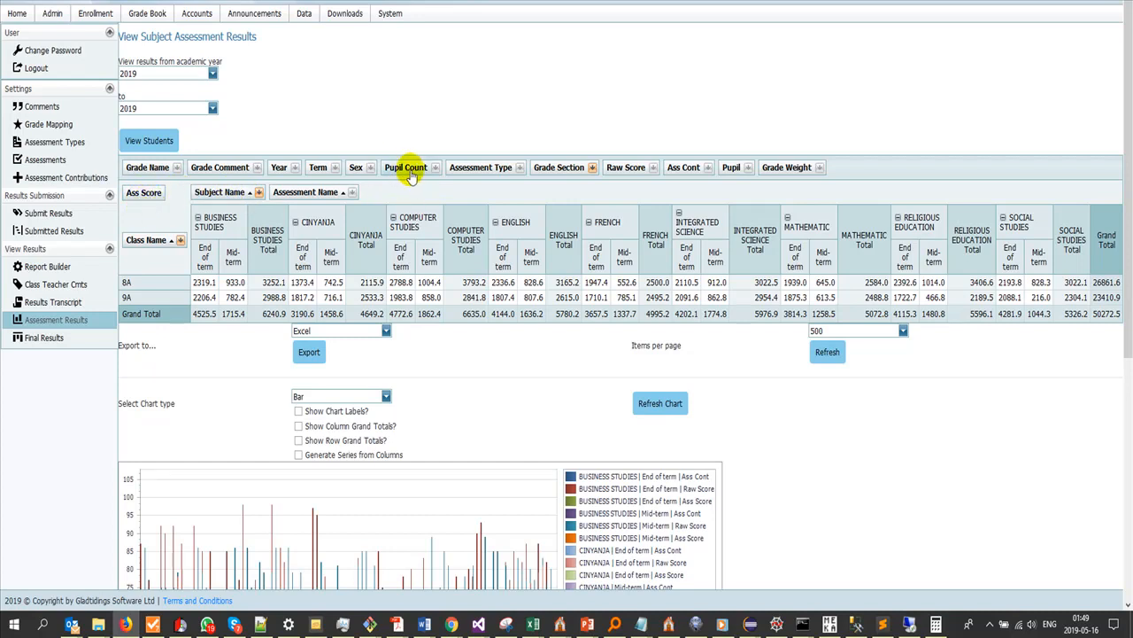
Step: Replace Ass Score with Pupil Count as the data field and add Grade Name to the rows after Class Name
left_click(156, 193)
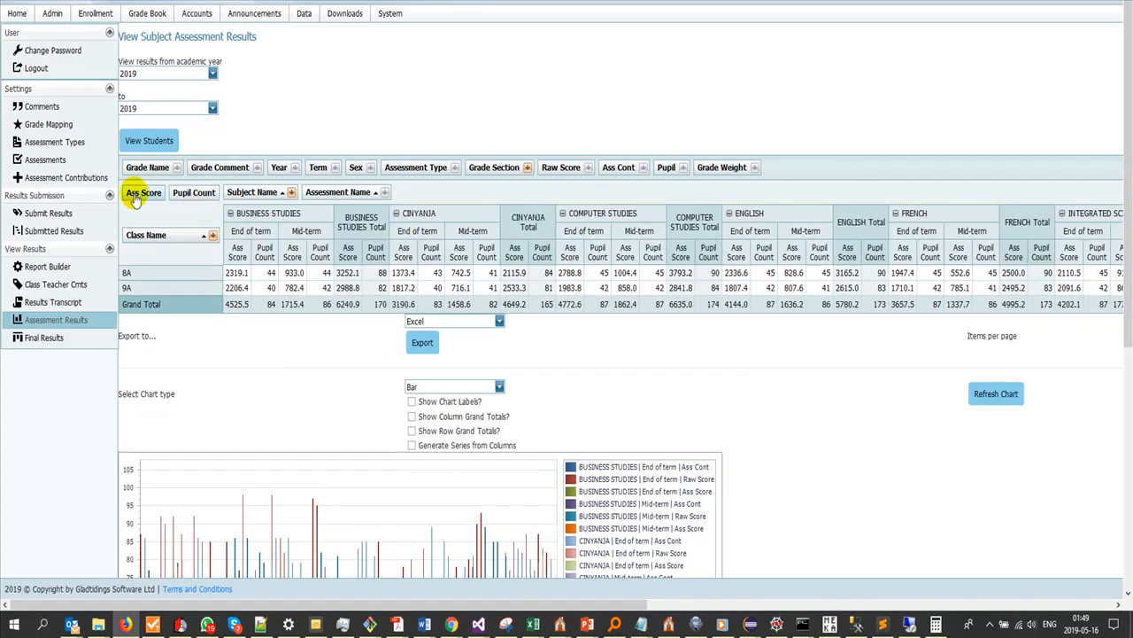
left_click_drag(135, 197, 453, 174)
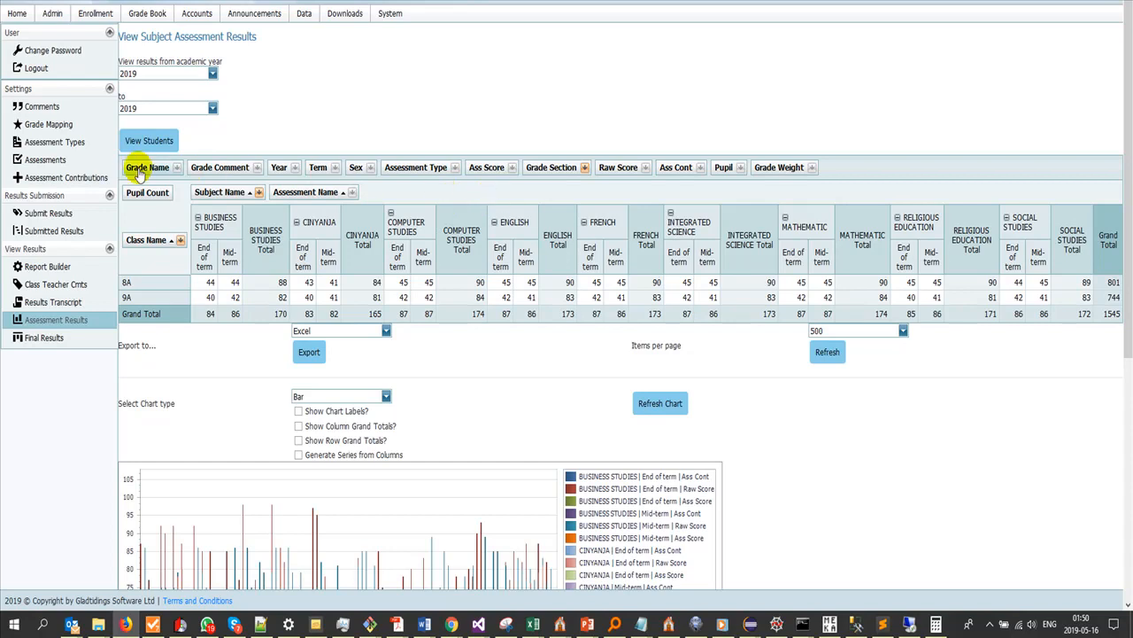
left_click_drag(139, 175, 181, 249)
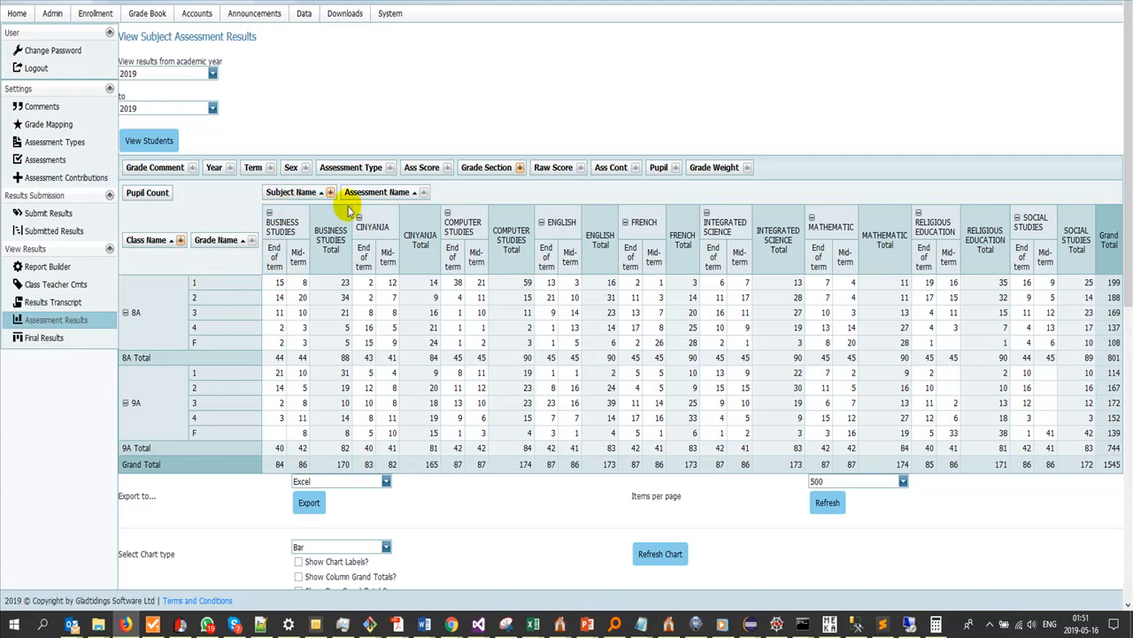
Step: Filter Assessment Name to show only Mid-term and move Grade Name to the column fields after Assessment Name
left_click(424, 193)
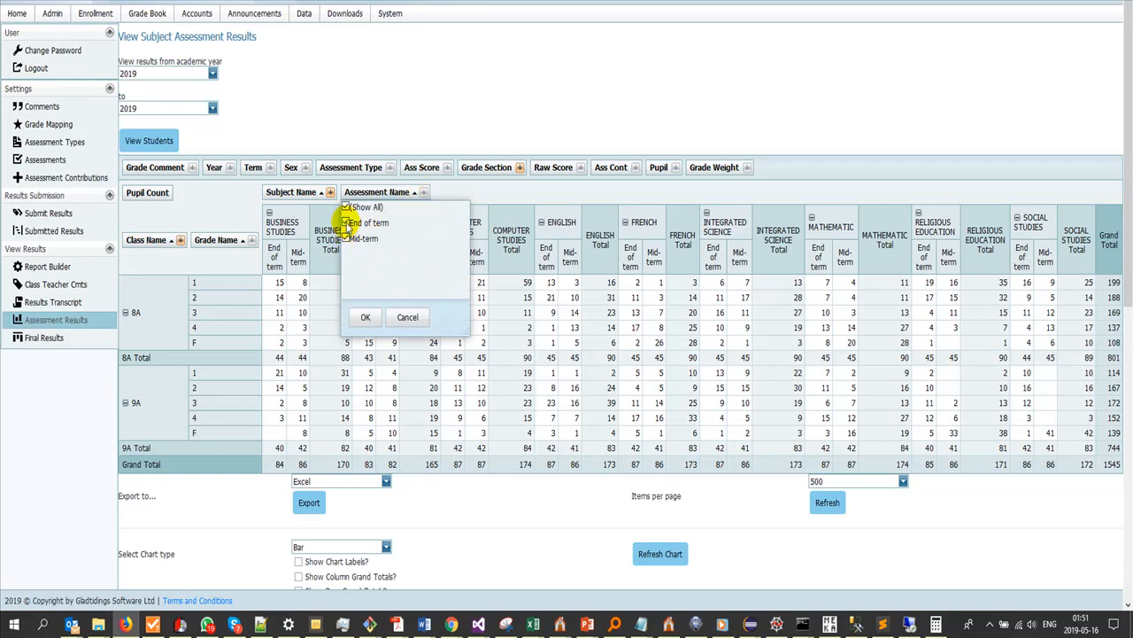
left_click(365, 317)
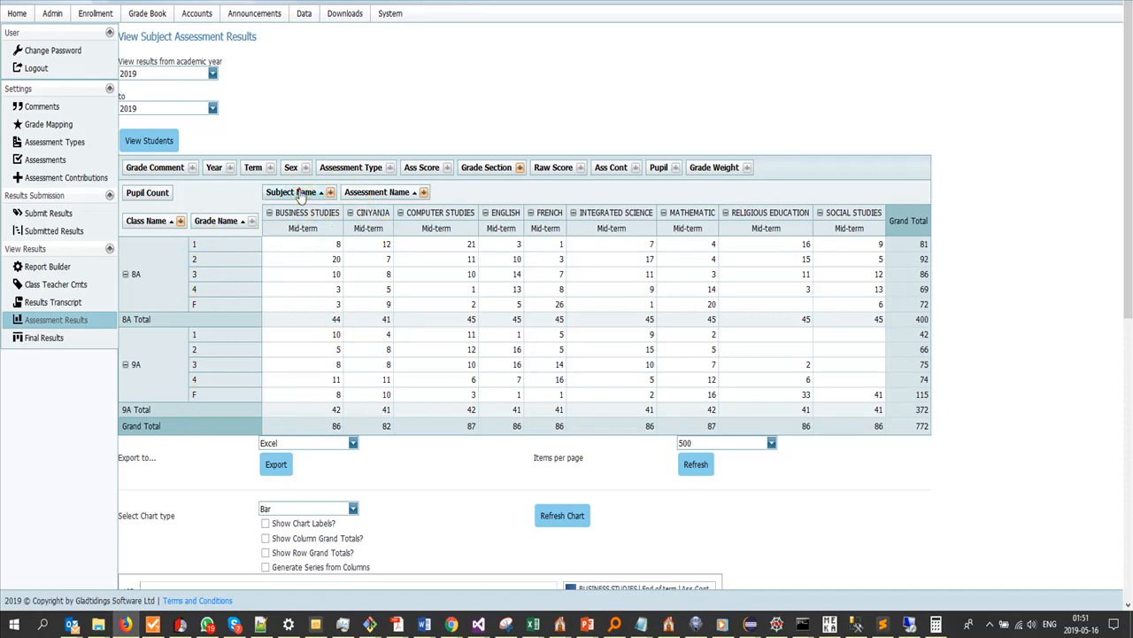
left_click(252, 221)
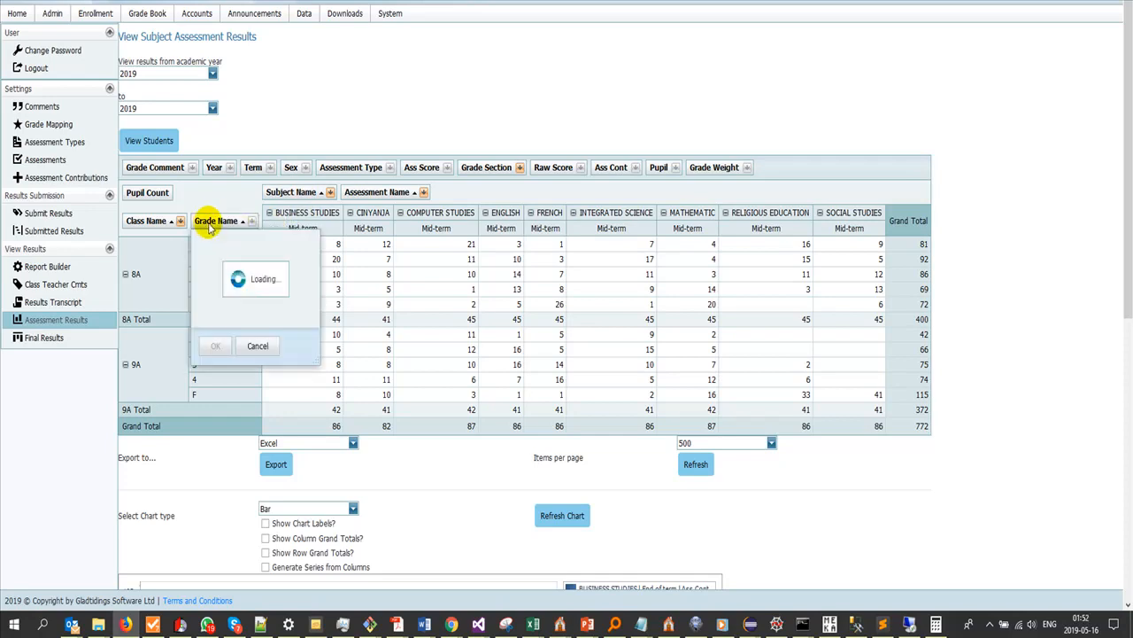
left_click_drag(304, 222, 650, 201)
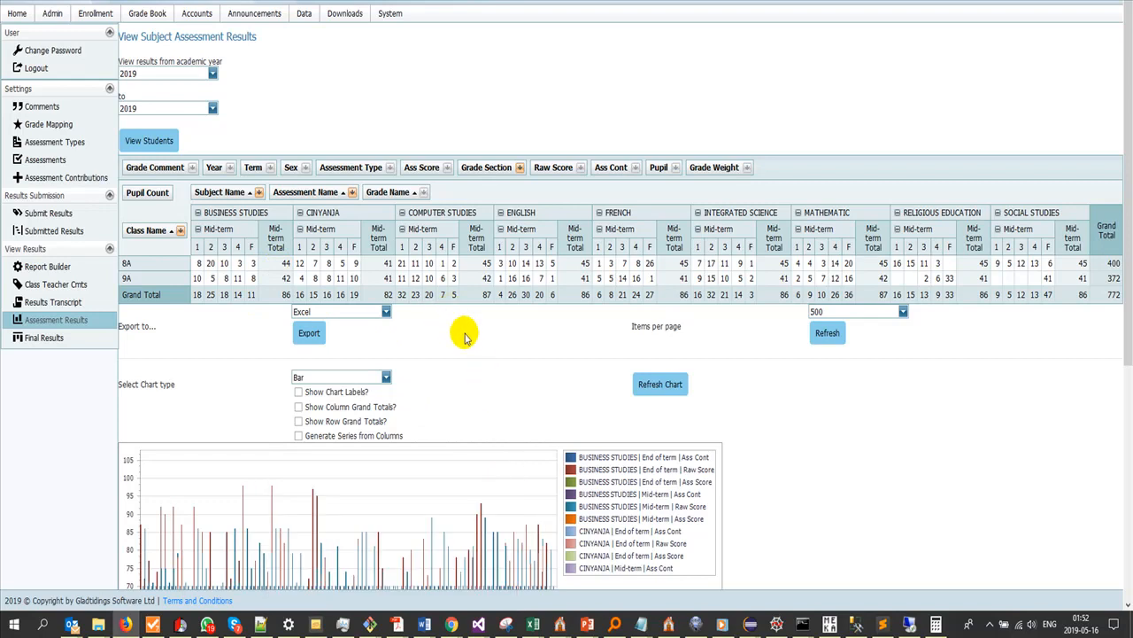
Step: Review the pupil counts per grade for 8A and 9A and compare them with the bar chart below the grid
scroll(466, 337, "down", 3)
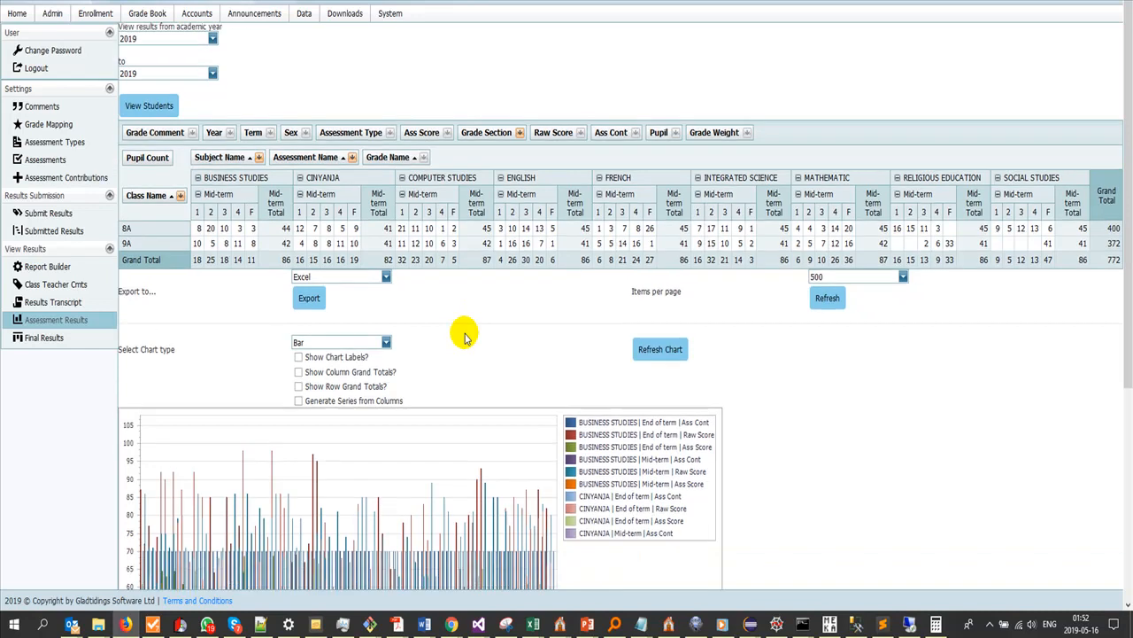
scroll(466, 337, "up", 3)
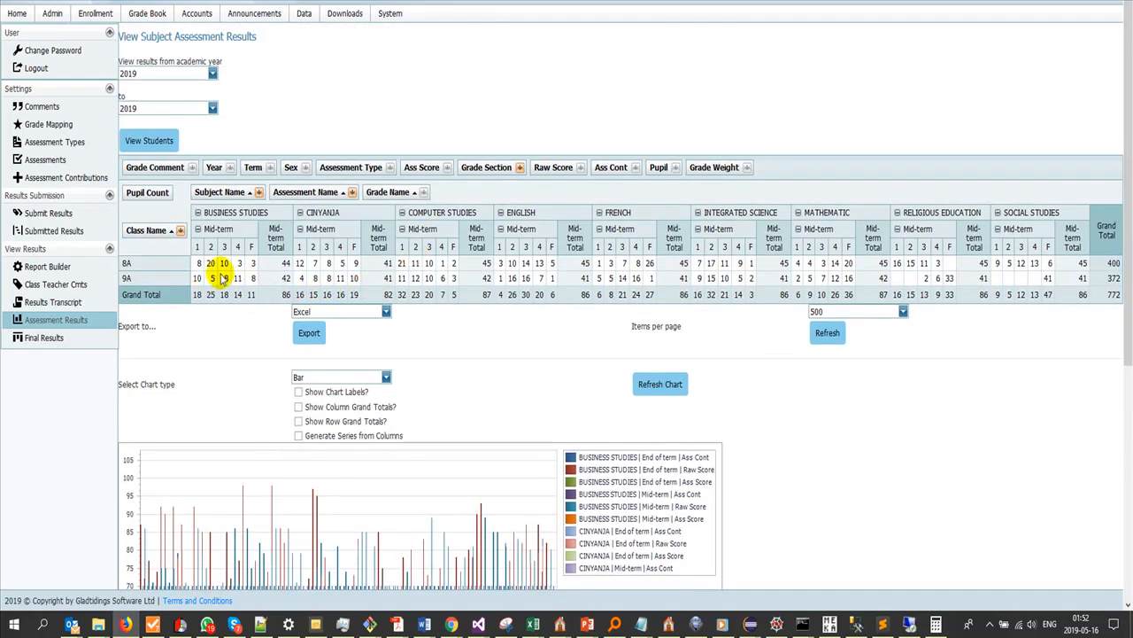
scroll(287, 283, "down", 2)
scroll(288, 279, "down", 1)
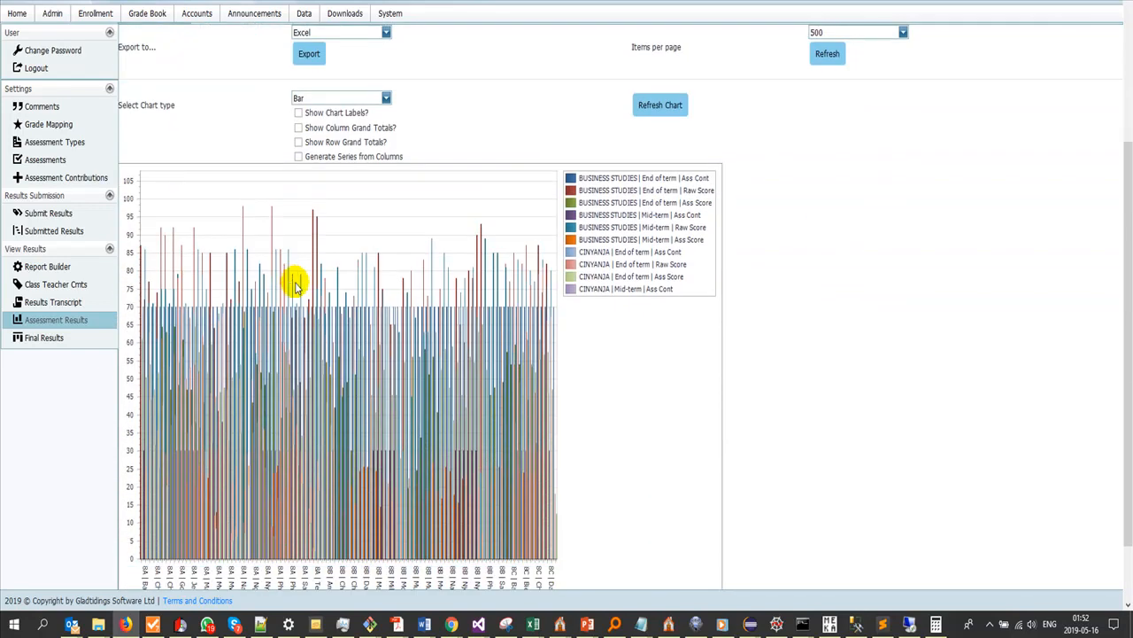
scroll(379, 338, "down", 1)
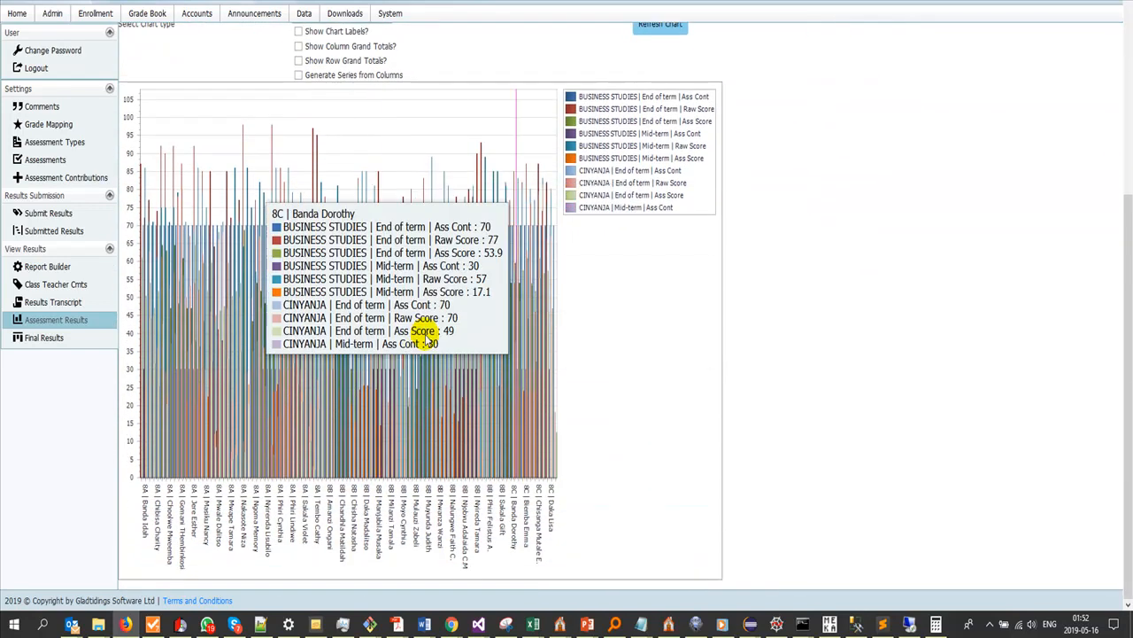
scroll(475, 346, "up", 4)
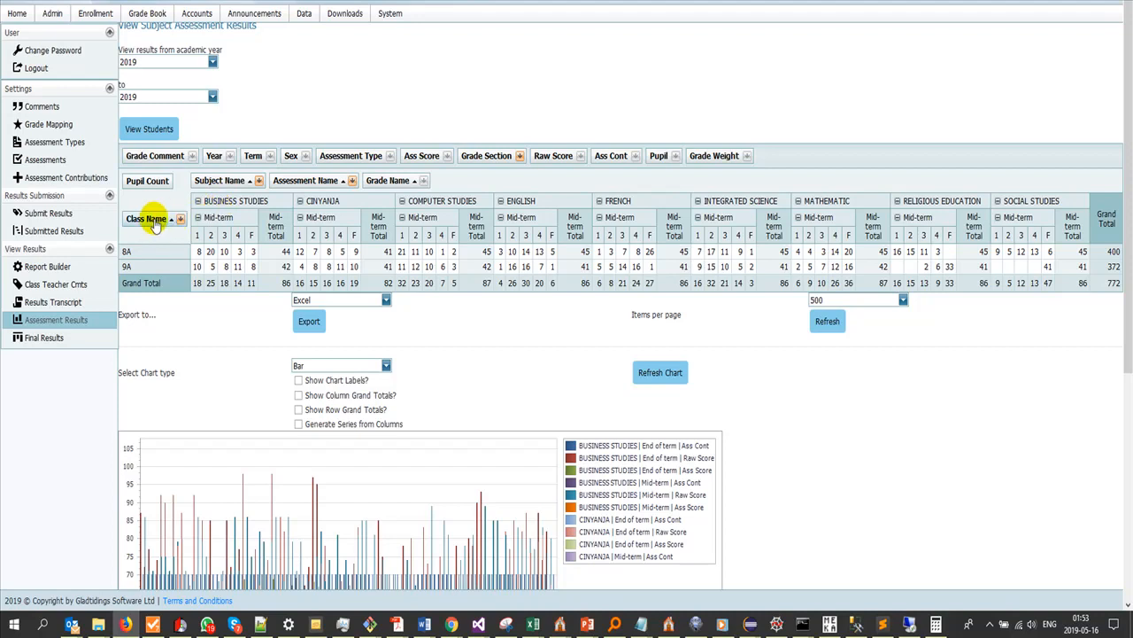
Step: Move Grade Name back to the row fields beside Class Name and refresh the chart
left_click_drag(379, 180, 161, 221)
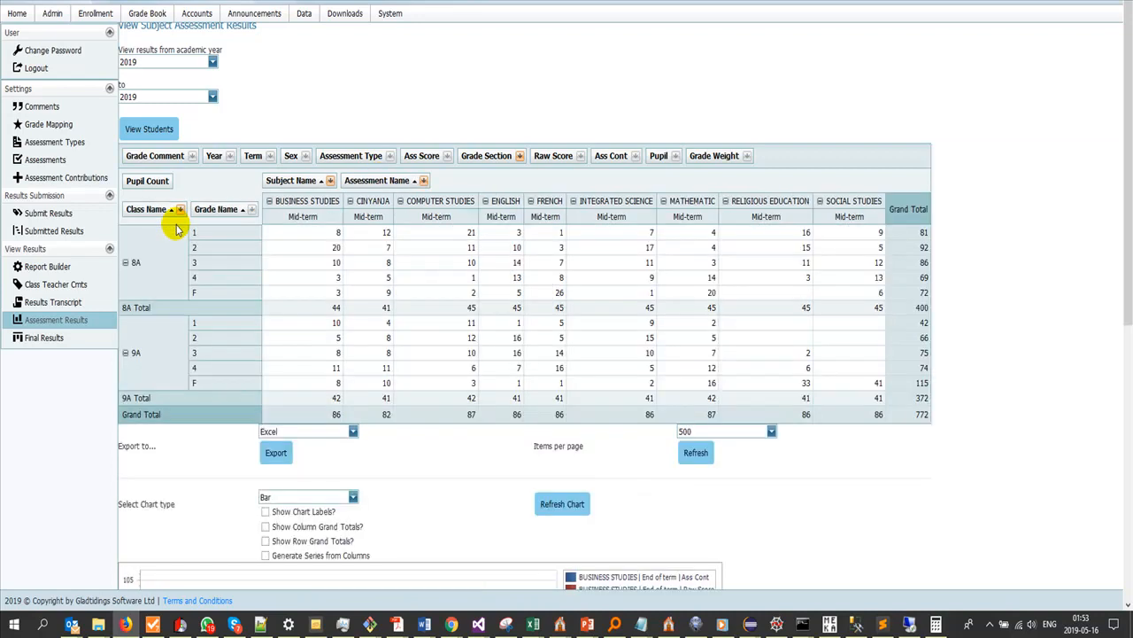
scroll(321, 341, "down", 3)
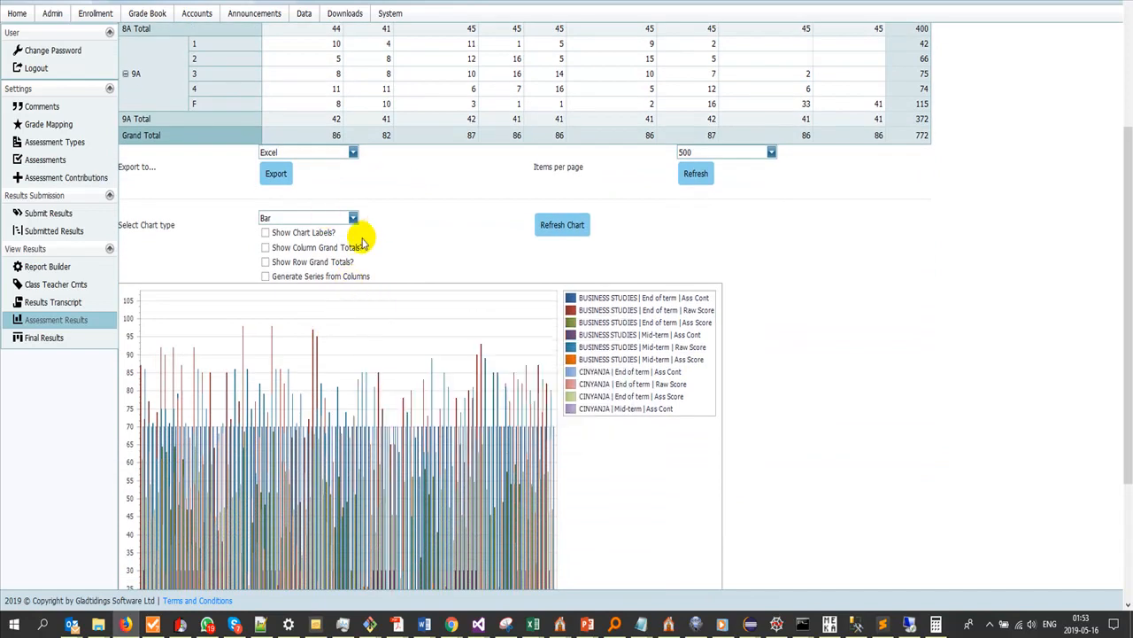
left_click(549, 228)
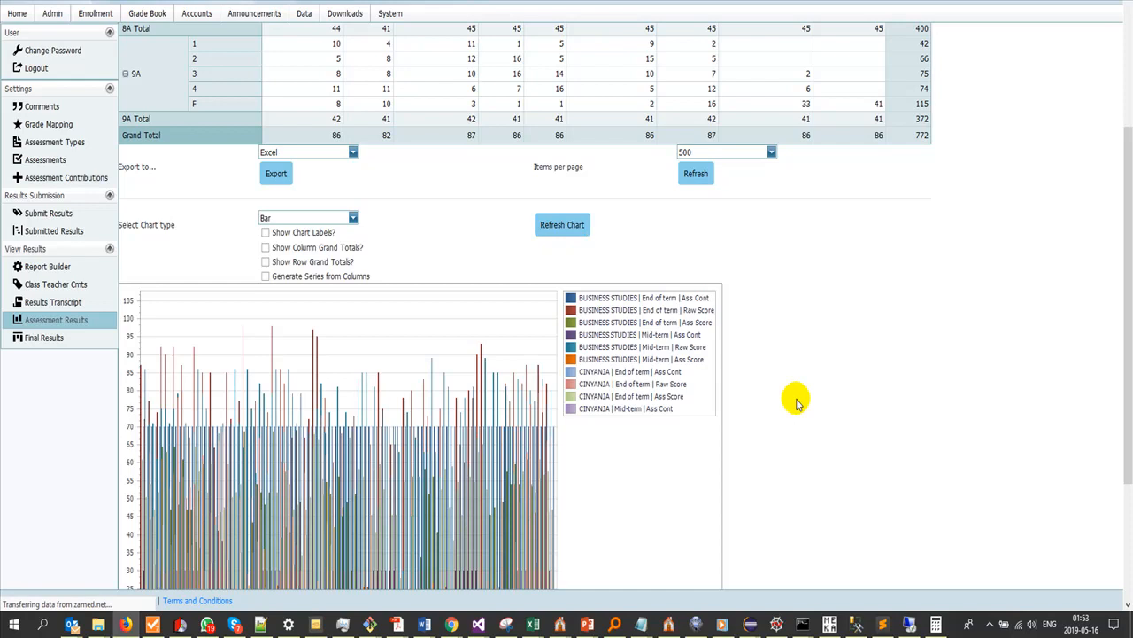
Step: Examine the refreshed bar chart of mid-term pupil counts per subject and grade for 8A and 9A, comparing it with the grid
scroll(795, 401, "down", 4)
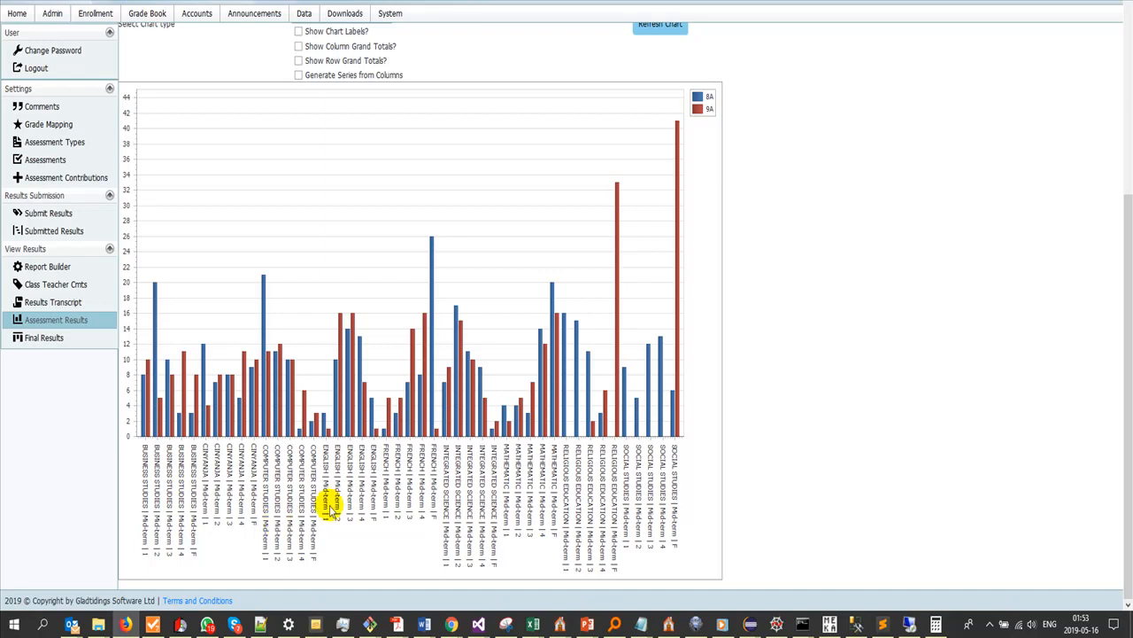
scroll(329, 504, "up", 5)
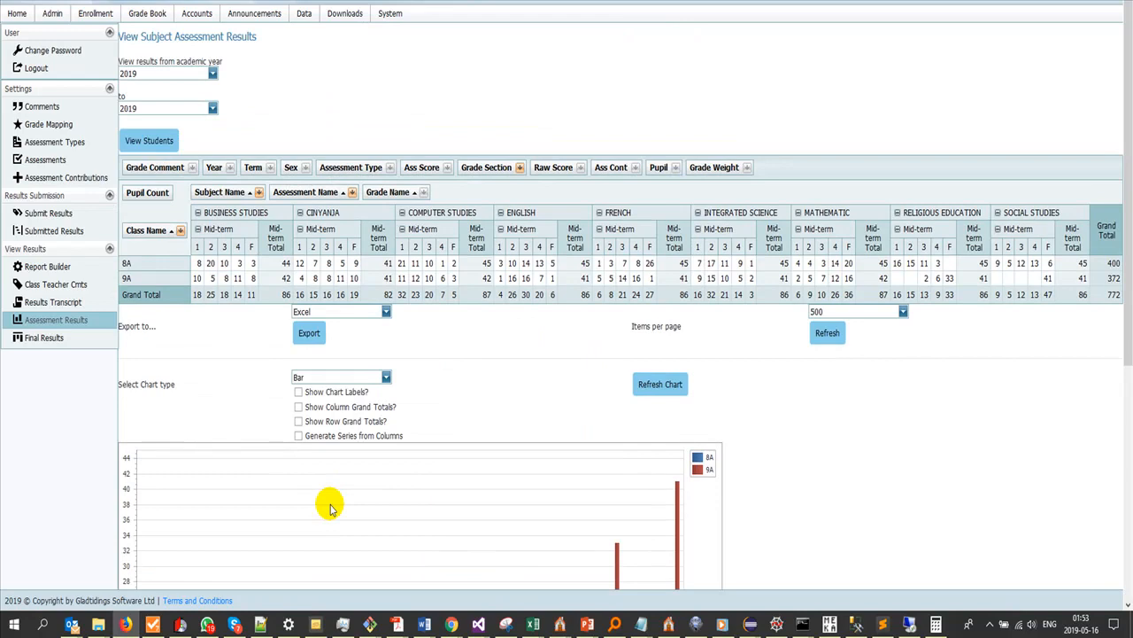
scroll(329, 505, "down", 5)
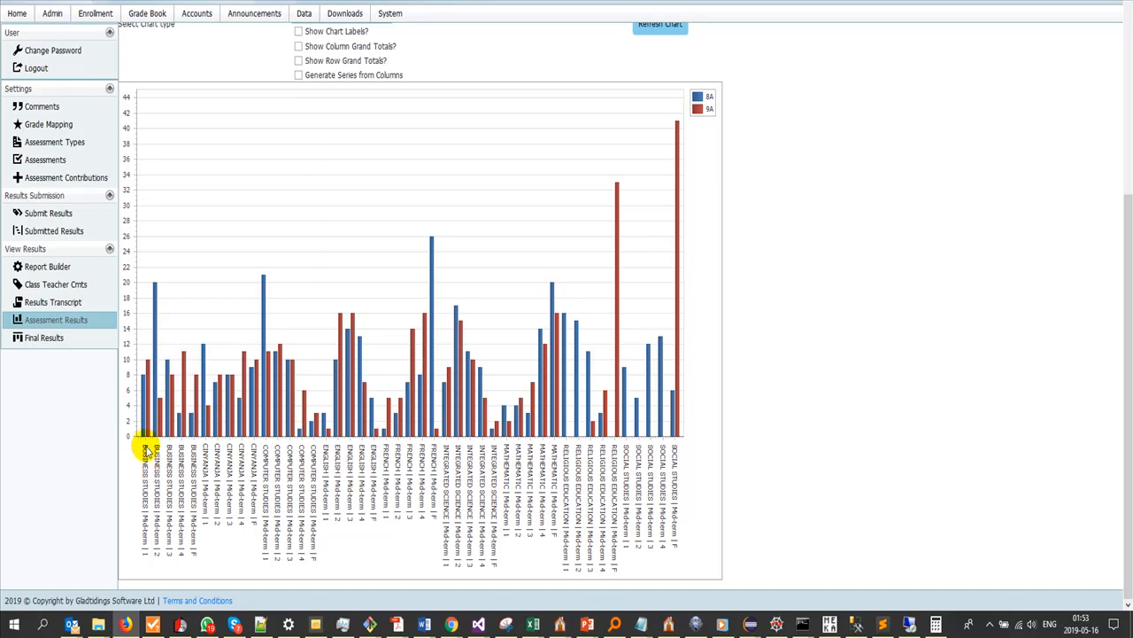
mouse_move(144, 428)
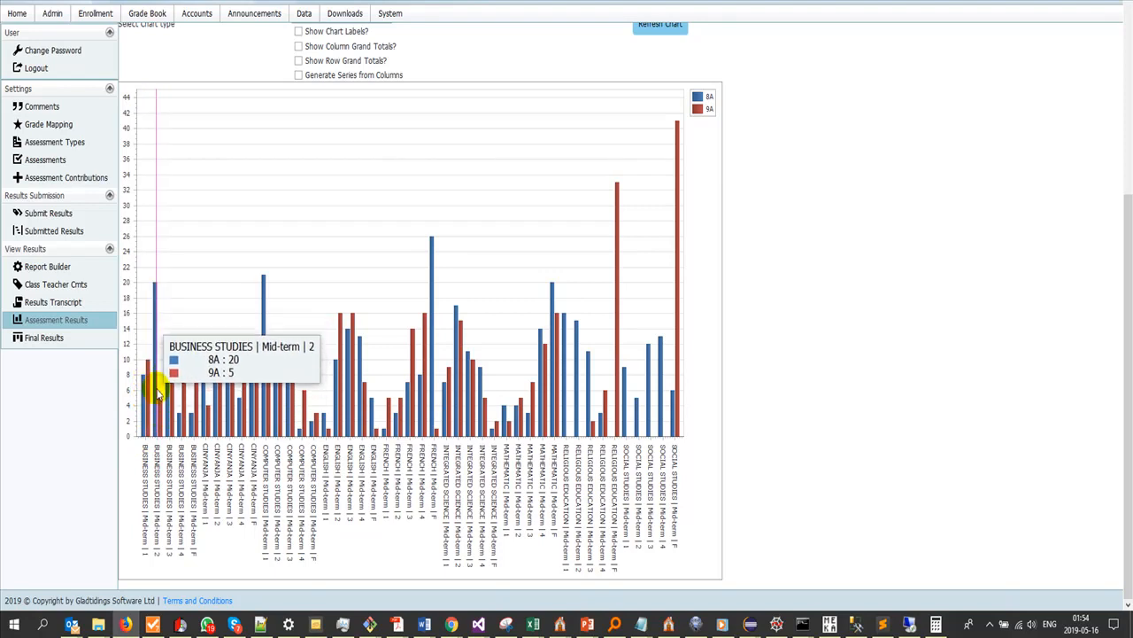
mouse_move(181, 399)
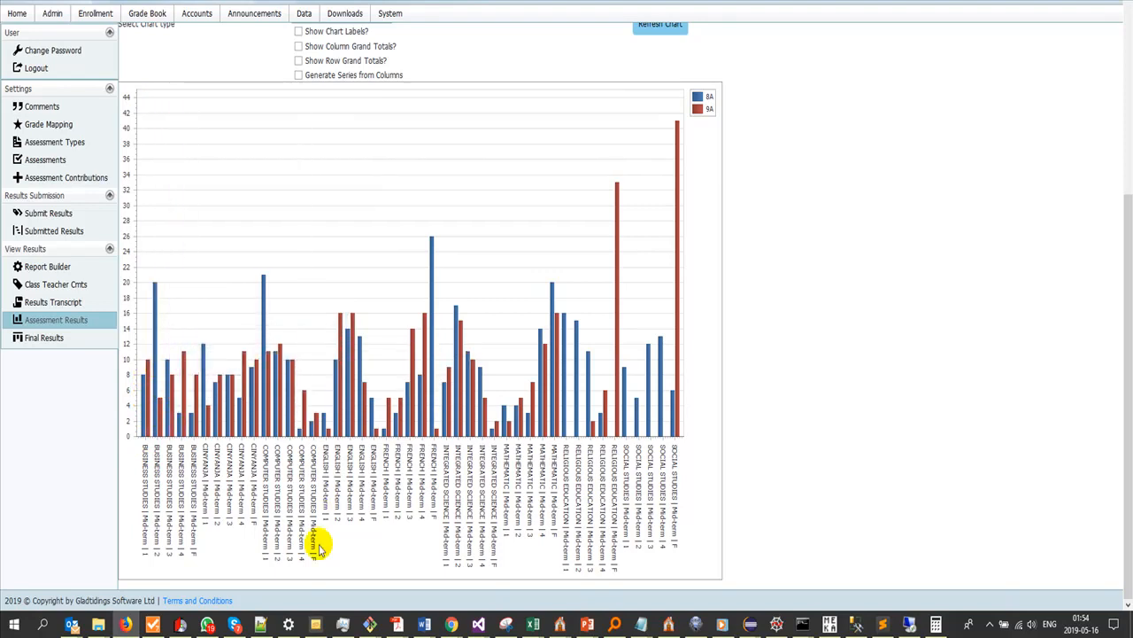
Step: Browse the available chart types and set the chart type to Pie
scroll(323, 545, "up", 3)
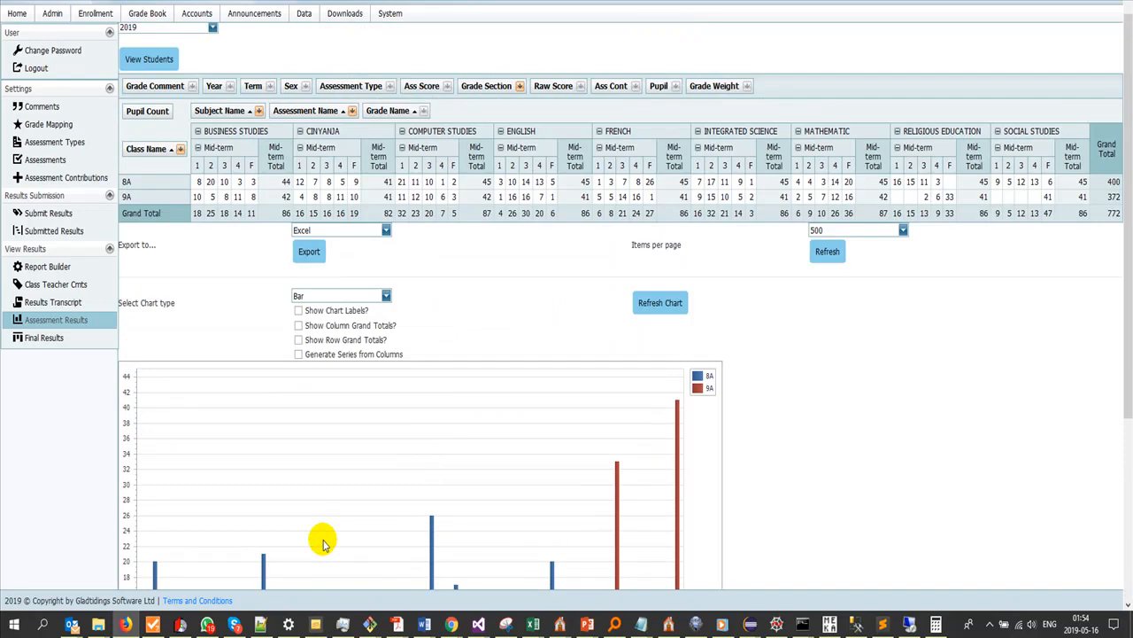
left_click(335, 296)
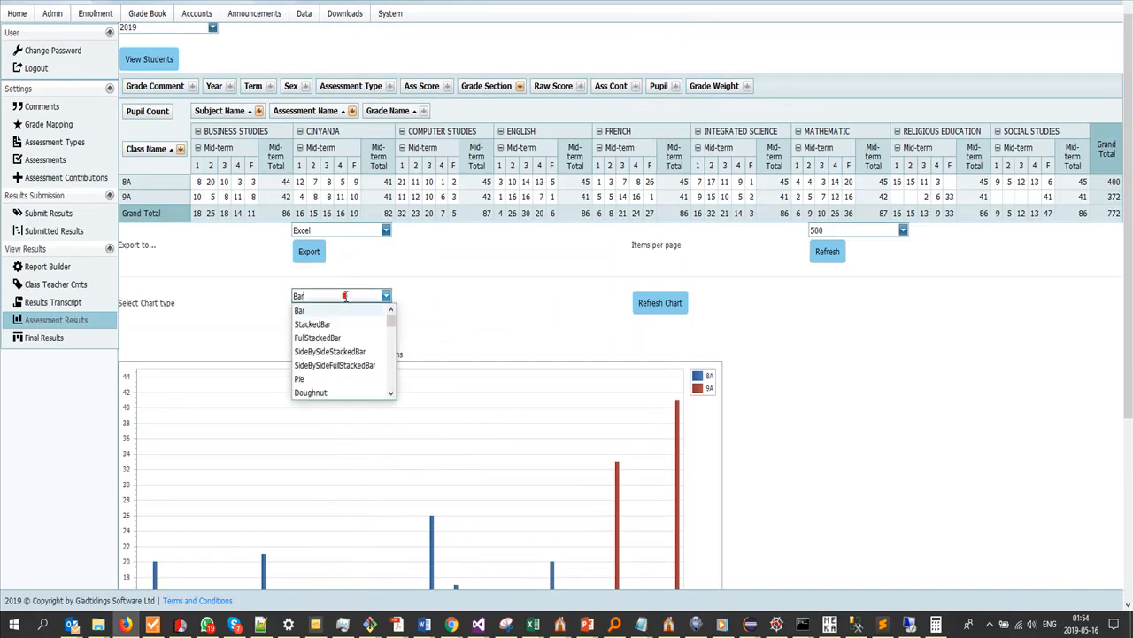
scroll(339, 353, "down", 3)
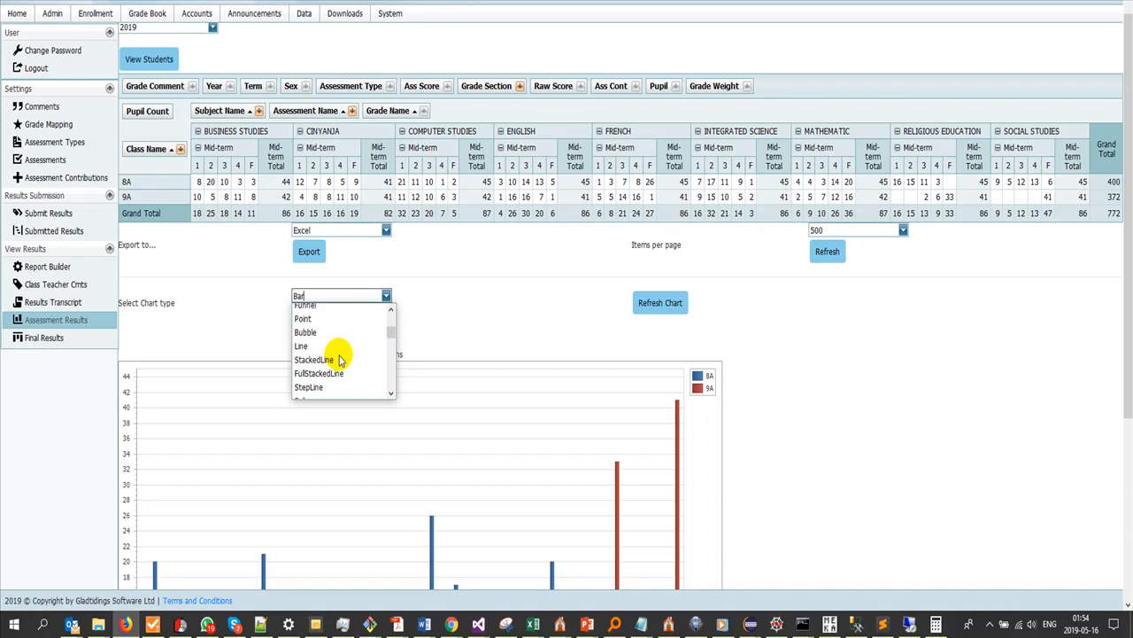
left_click(336, 297)
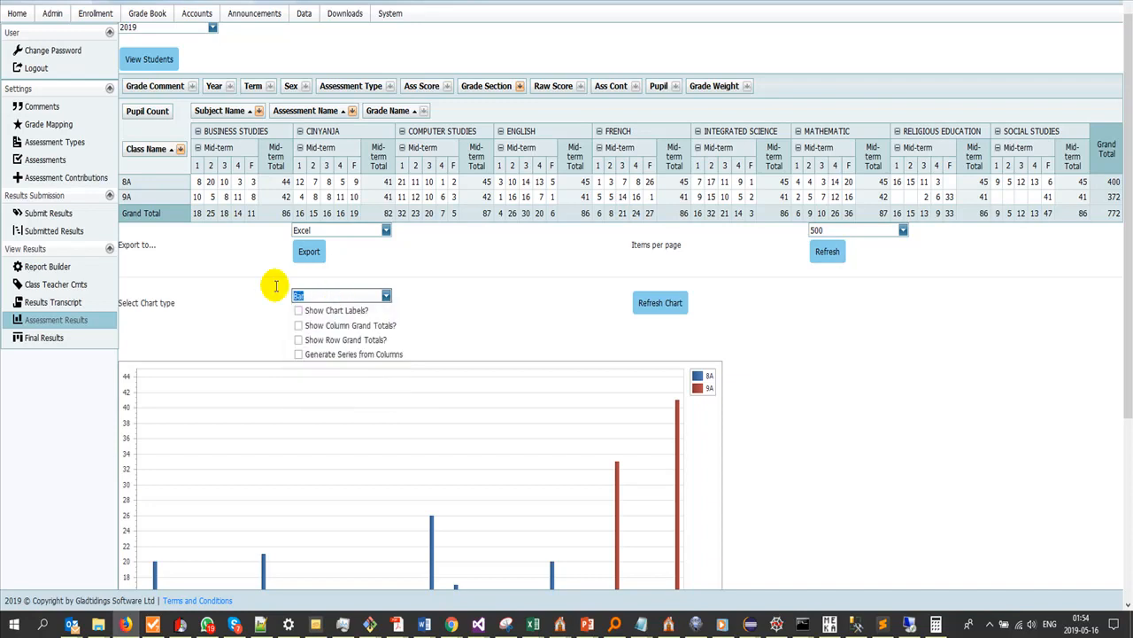
type("pie")
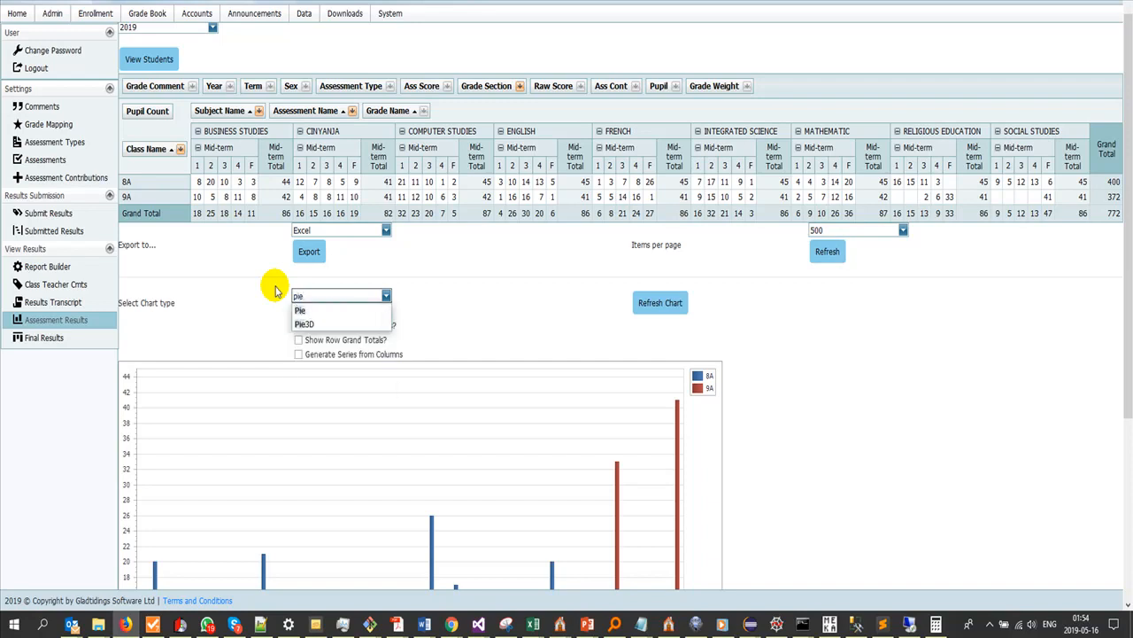
left_click(301, 311)
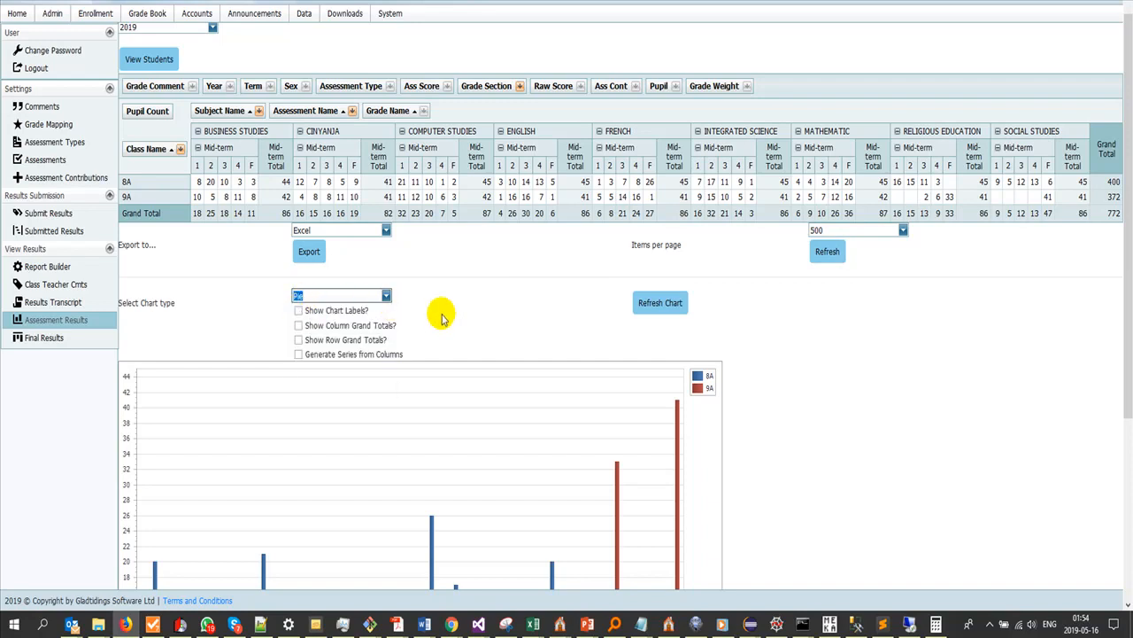
Step: Refresh the chart as a pie chart and review the resulting 8A and 9A pies against the grid
left_click(657, 303)
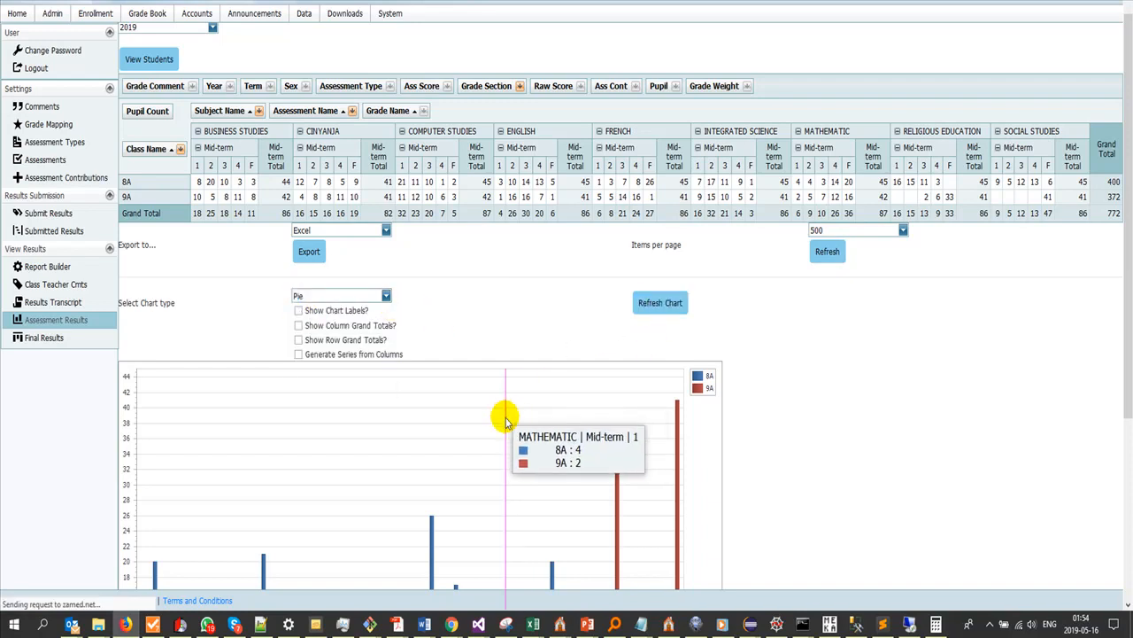
scroll(442, 419, "down", 5)
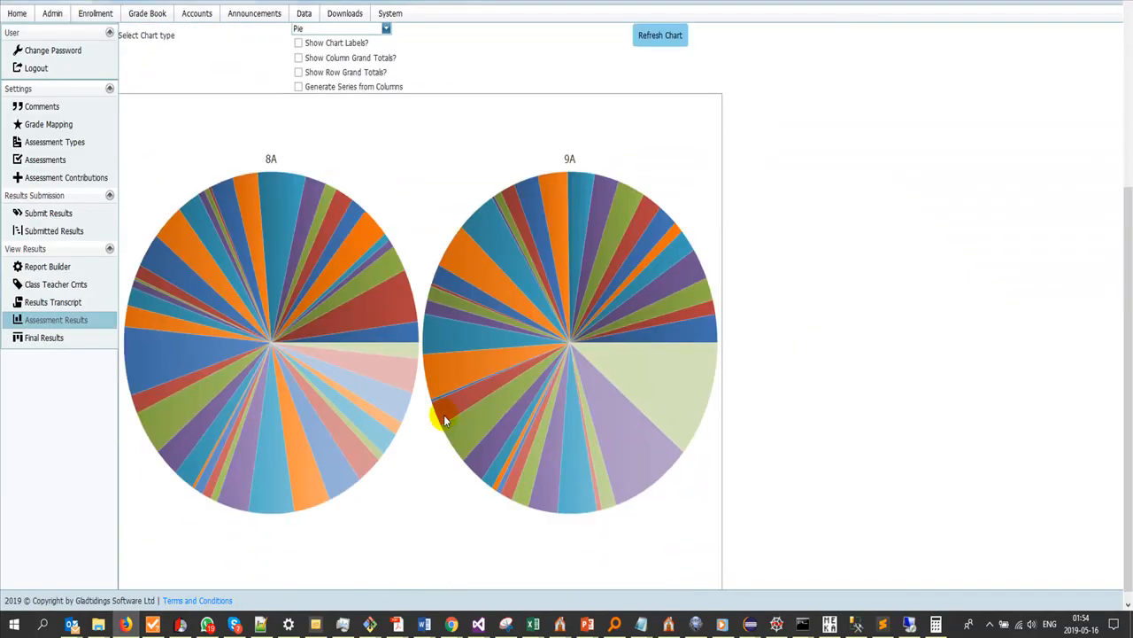
scroll(445, 420, "down", 1)
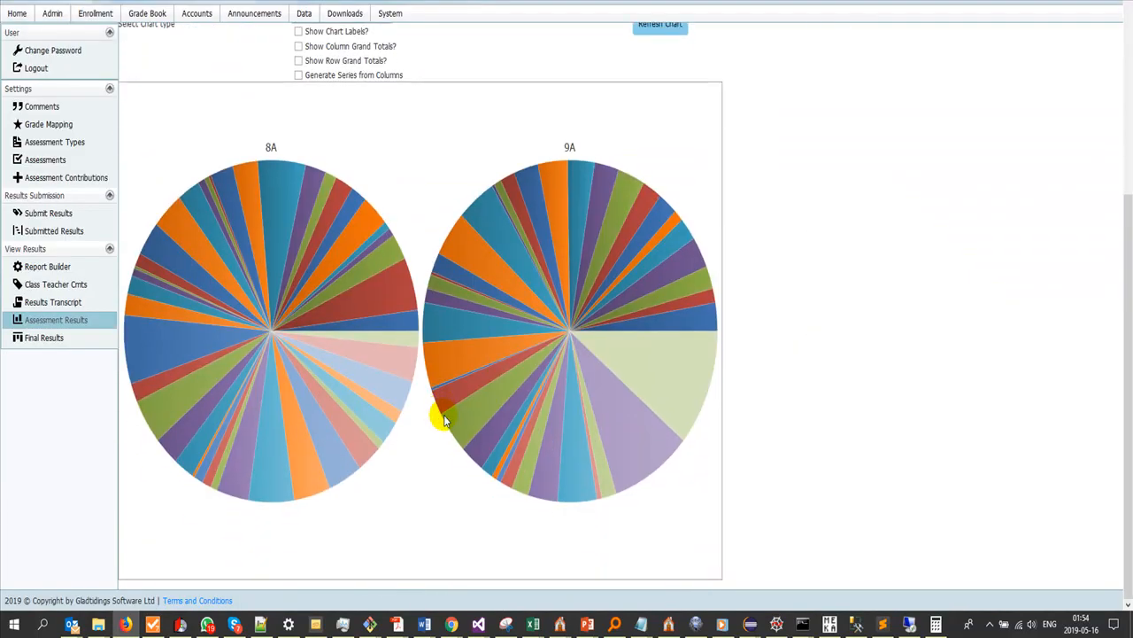
scroll(446, 420, "up", 5)
scroll(446, 419, "down", 5)
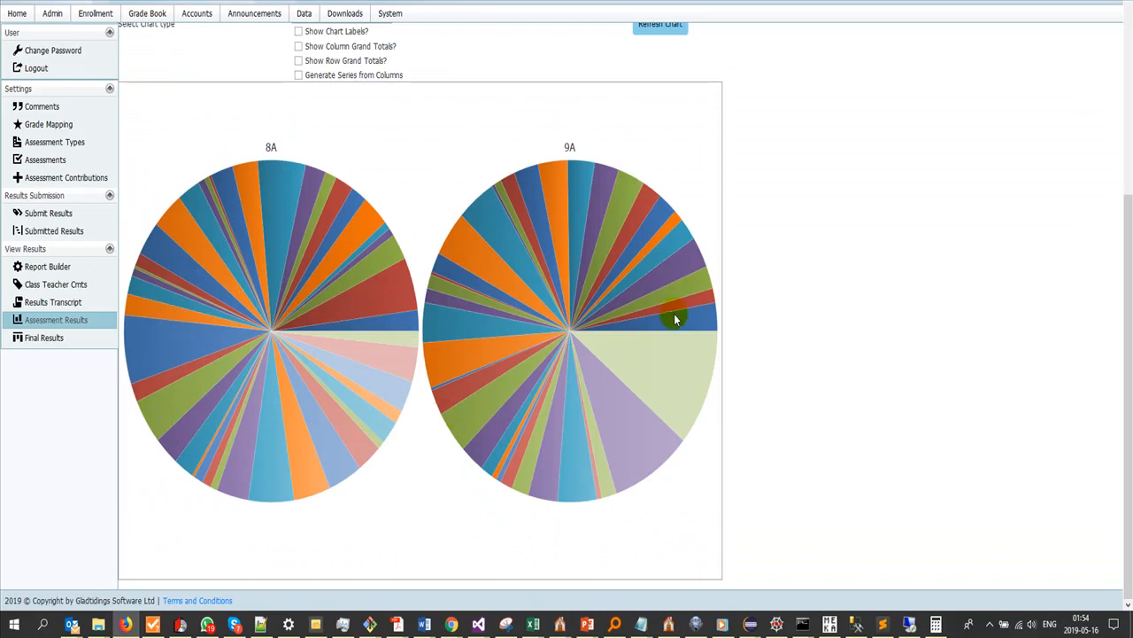
scroll(589, 412, "up", 3)
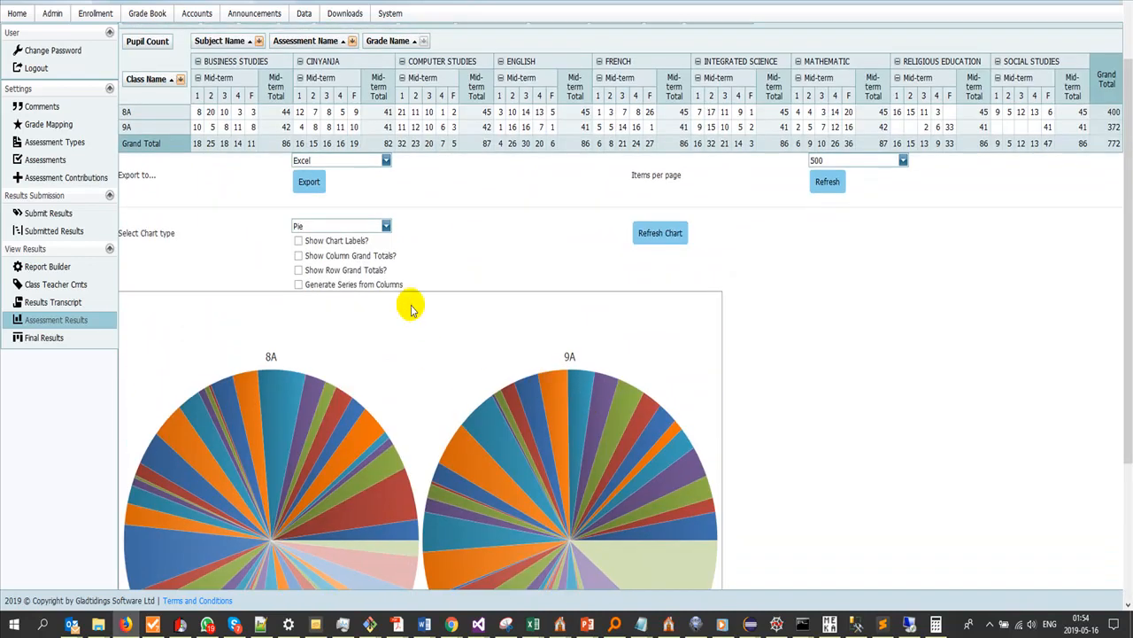
Step: Enable chart labels, refresh the pie chart and review the labelled slices for 8A and 9A
left_click(352, 243)
left_click(659, 233)
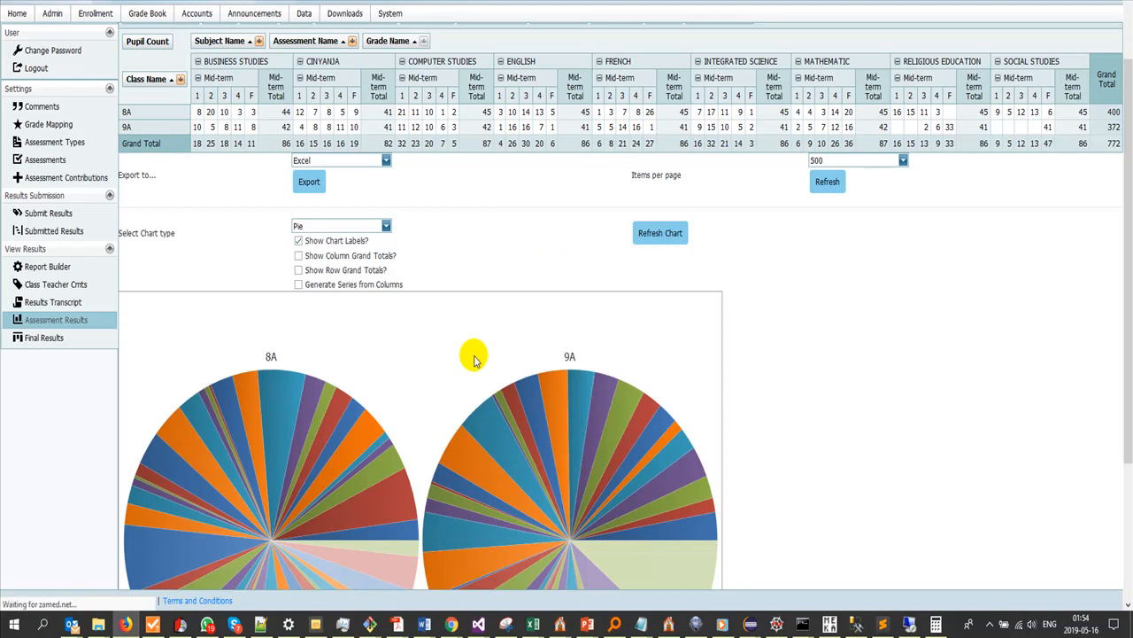
scroll(531, 389, "down", 5)
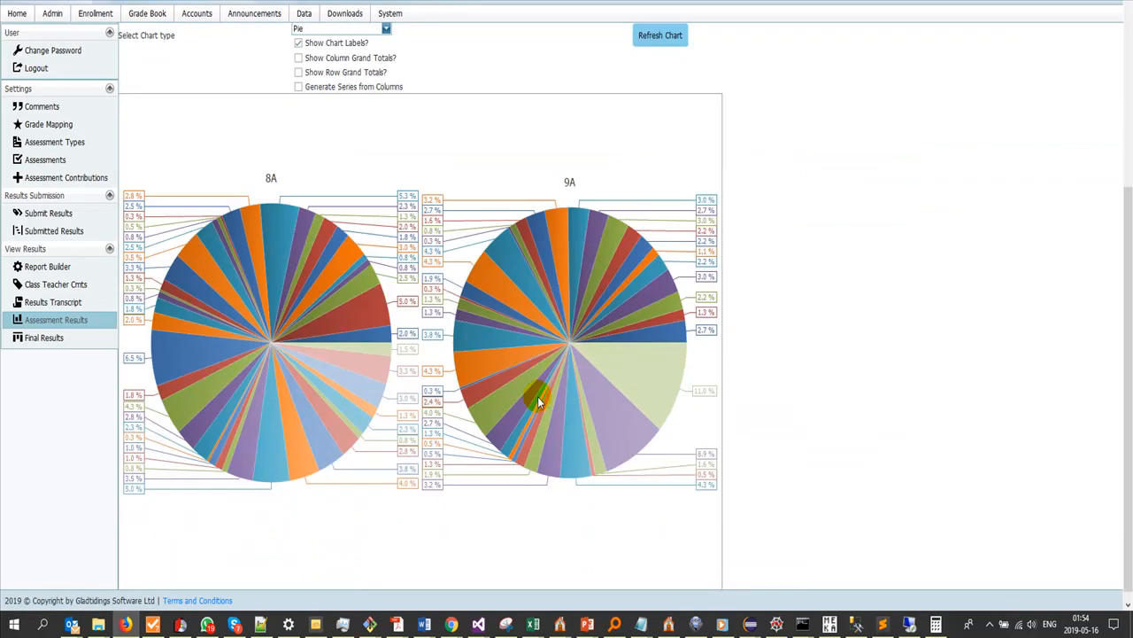
scroll(605, 494, "down", 1)
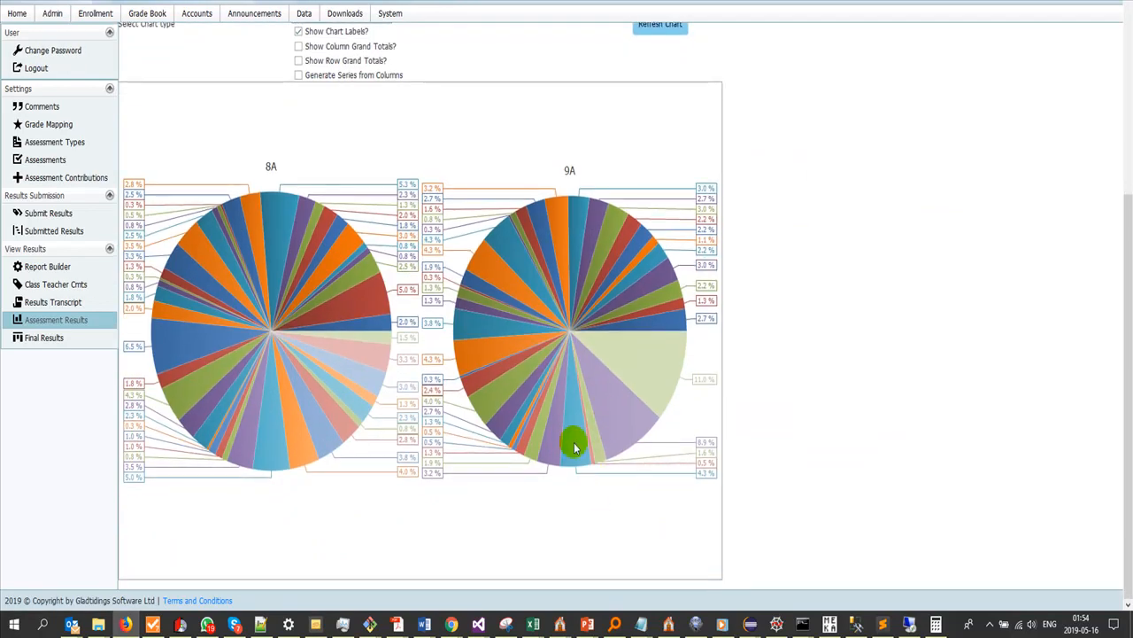
scroll(574, 447, "up", 5)
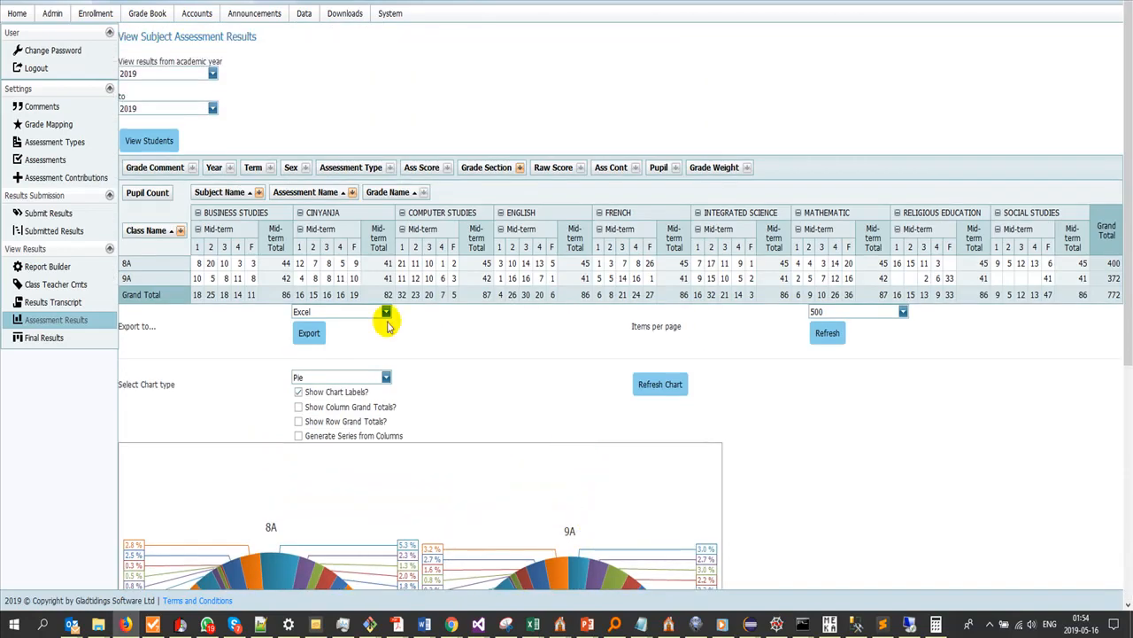
scroll(211, 354, "down", 2)
scroll(210, 354, "up", 2)
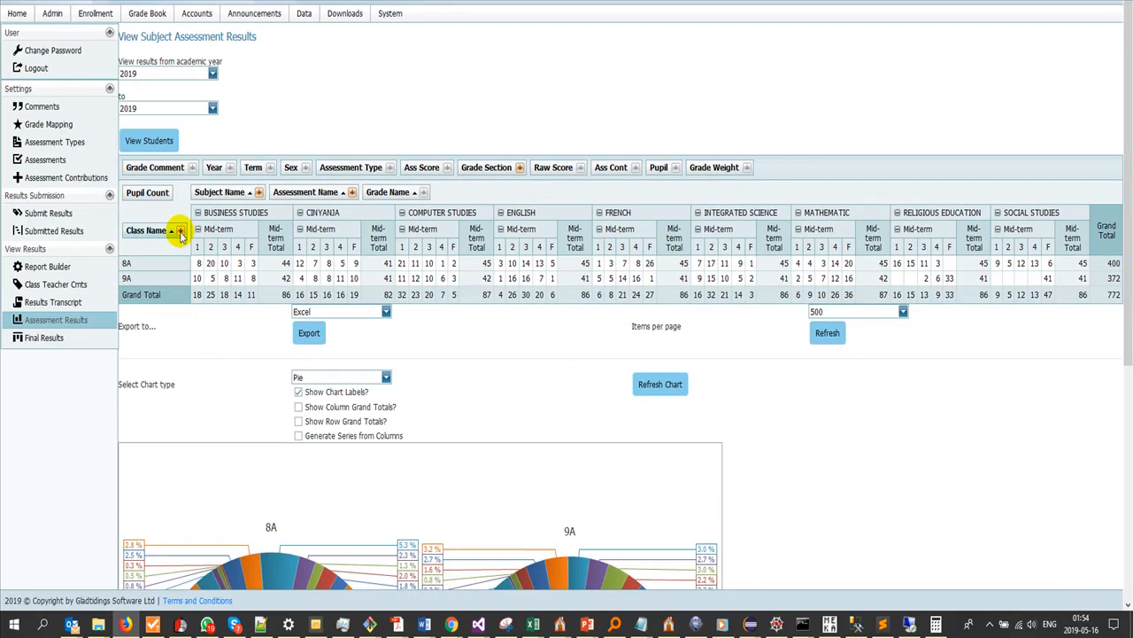
left_click(181, 231)
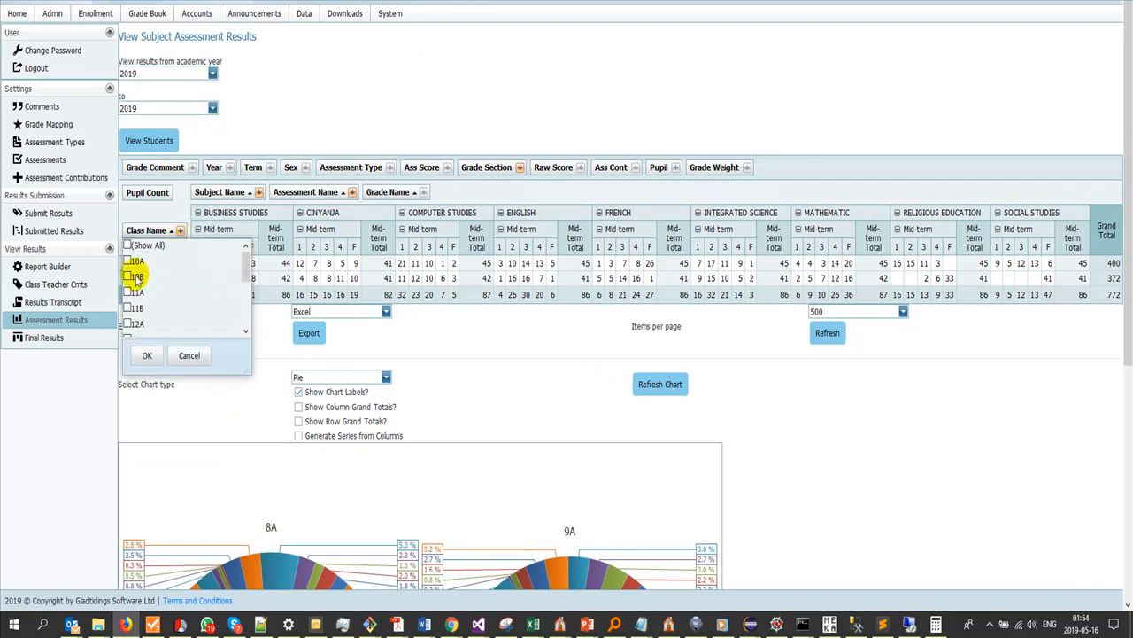
scroll(137, 279, "down", 3)
scroll(137, 271, "up", 3)
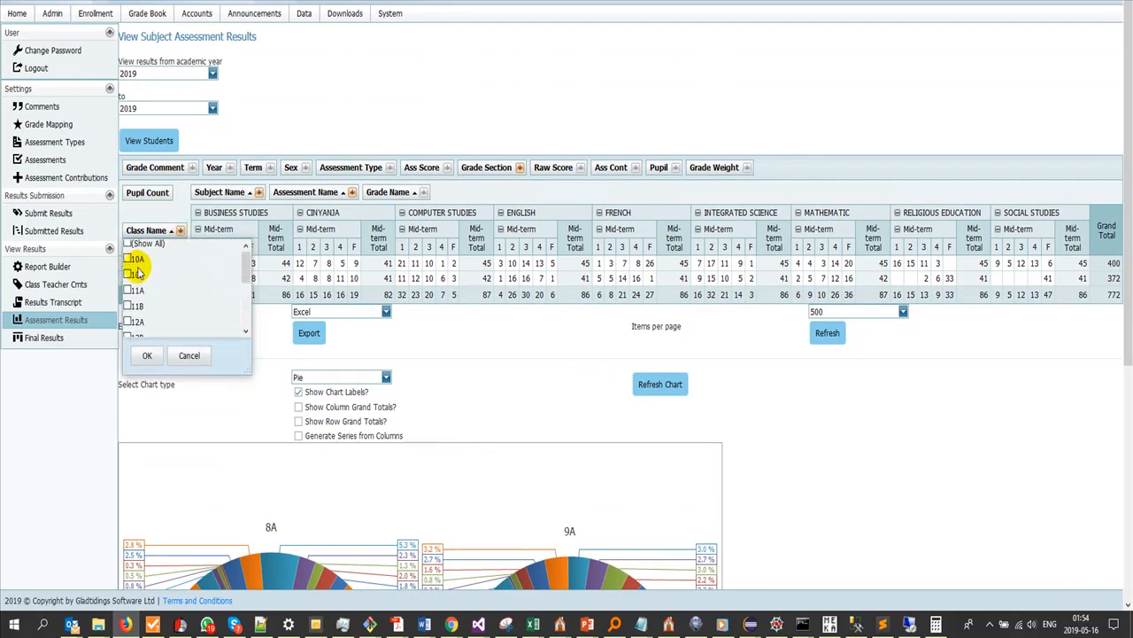
left_click(432, 335)
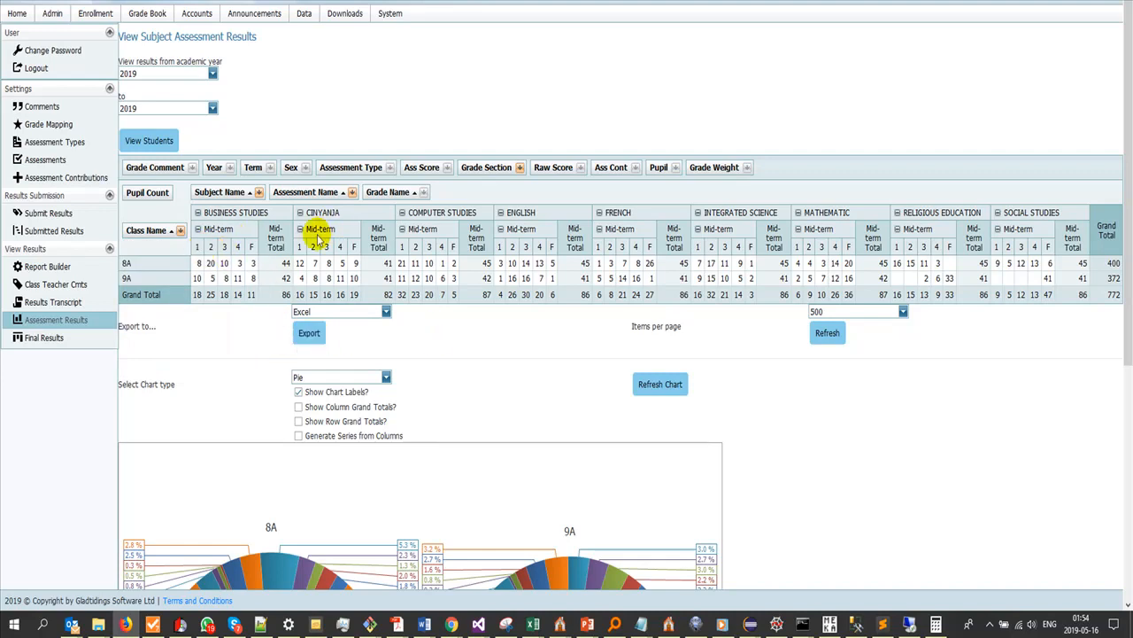
Step: Move Assessment Name out of the column fields into the filter fields beside Grade Weight
left_click_drag(293, 194, 736, 169)
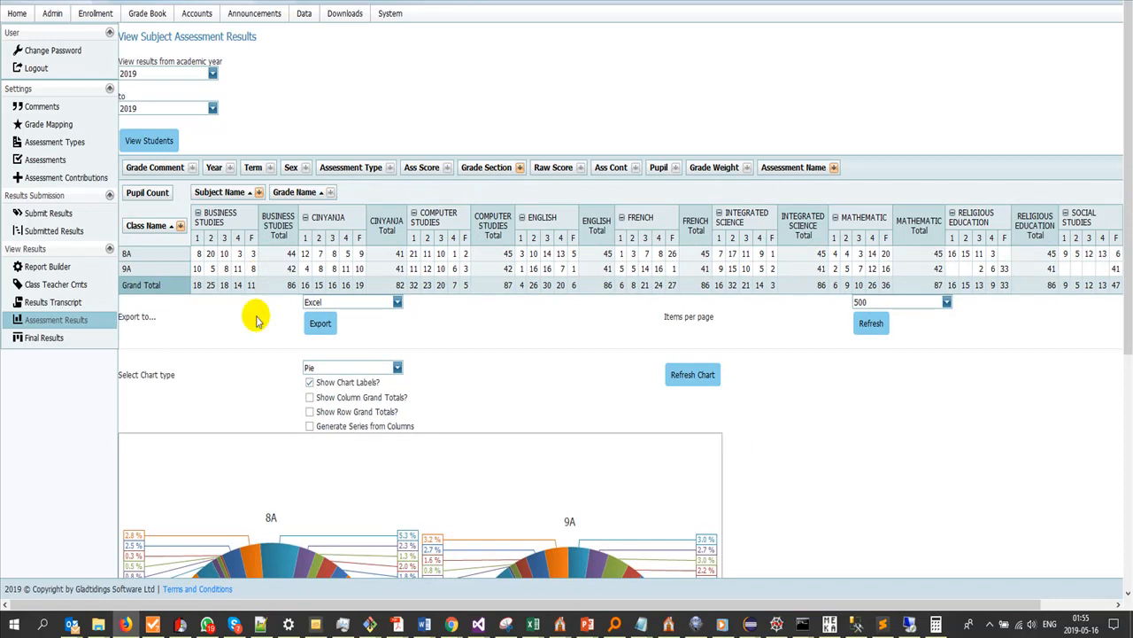
scroll(246, 374, "down", 3)
scroll(247, 373, "up", 3)
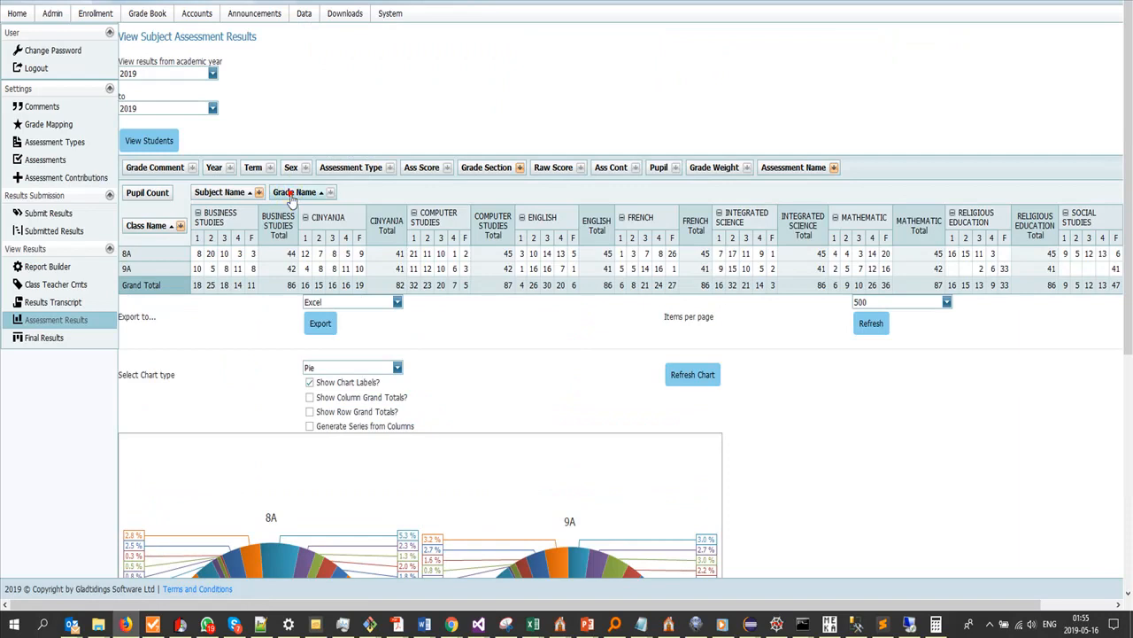
Step: Try to move Grade Name into the row fields beside Class Name and refresh the pie chart
left_click_drag(294, 192, 186, 235)
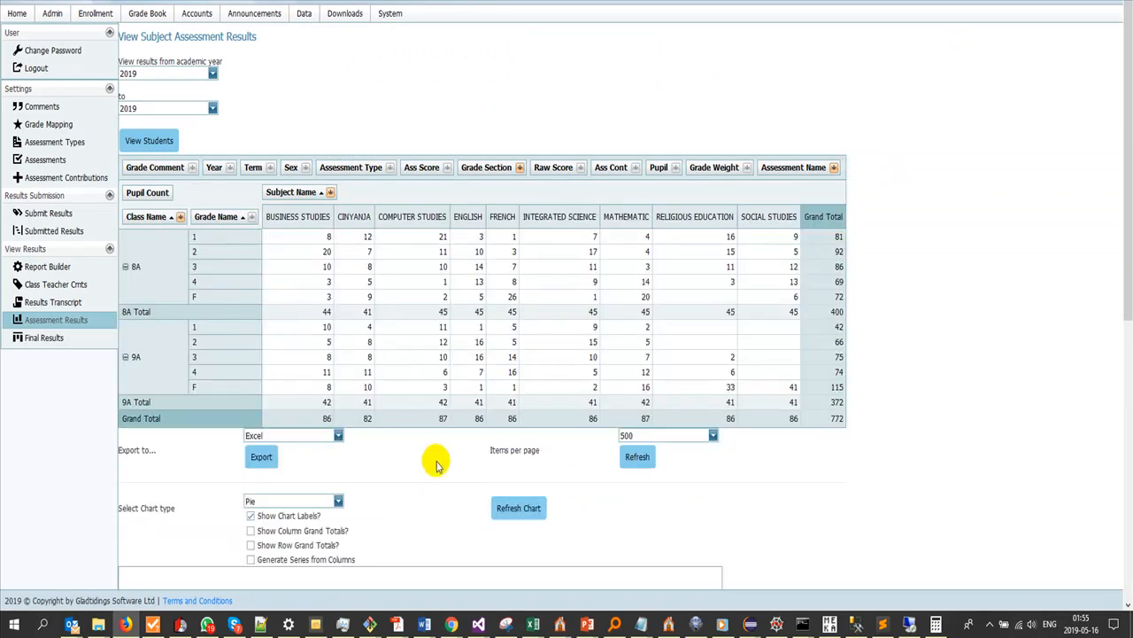
scroll(438, 465, "down", 4)
left_click(517, 159)
scroll(890, 443, "down", 4)
scroll(797, 447, "up", 4)
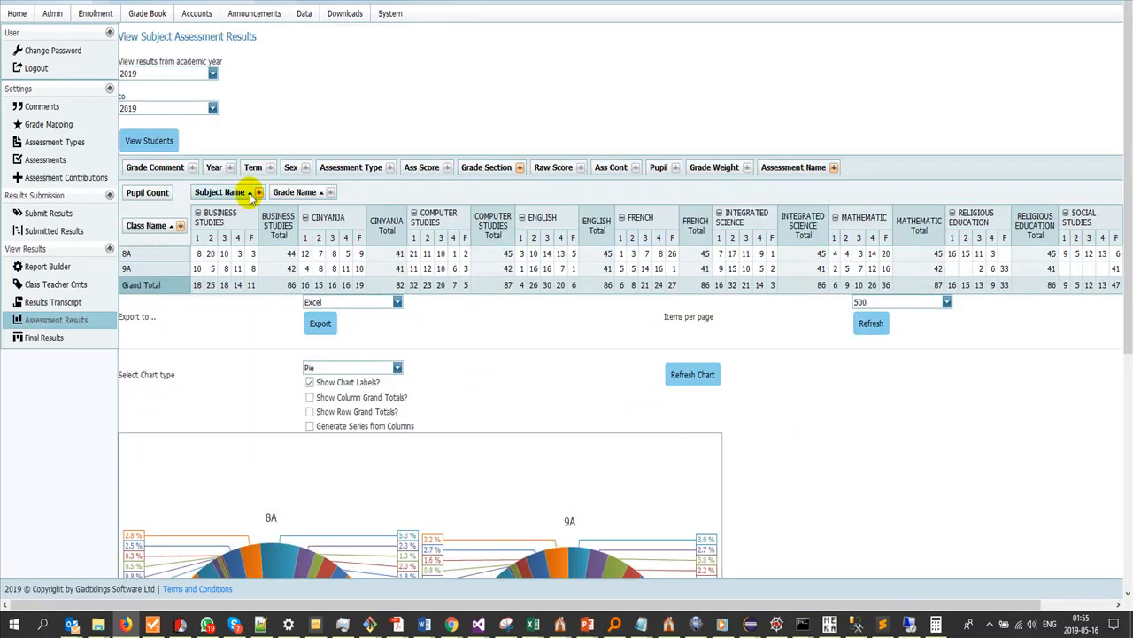
Step: Place Grade Name after Class Name in the row fields again and refresh the chart to get pies per class and grade
left_click_drag(286, 196, 176, 230)
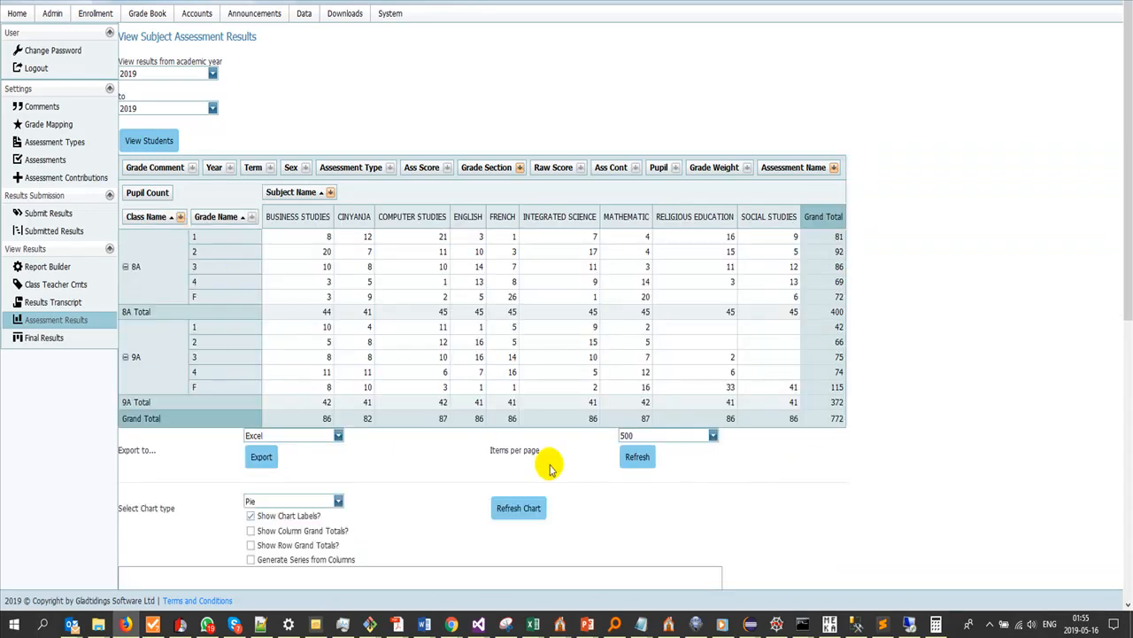
left_click(514, 514)
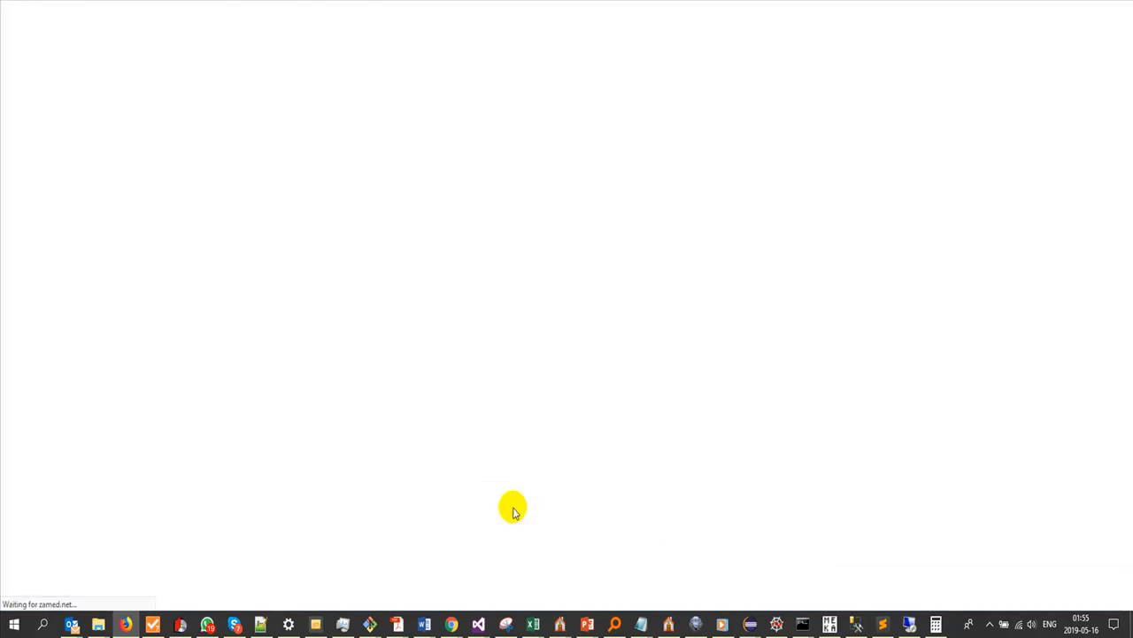
scroll(514, 512, "down", 4)
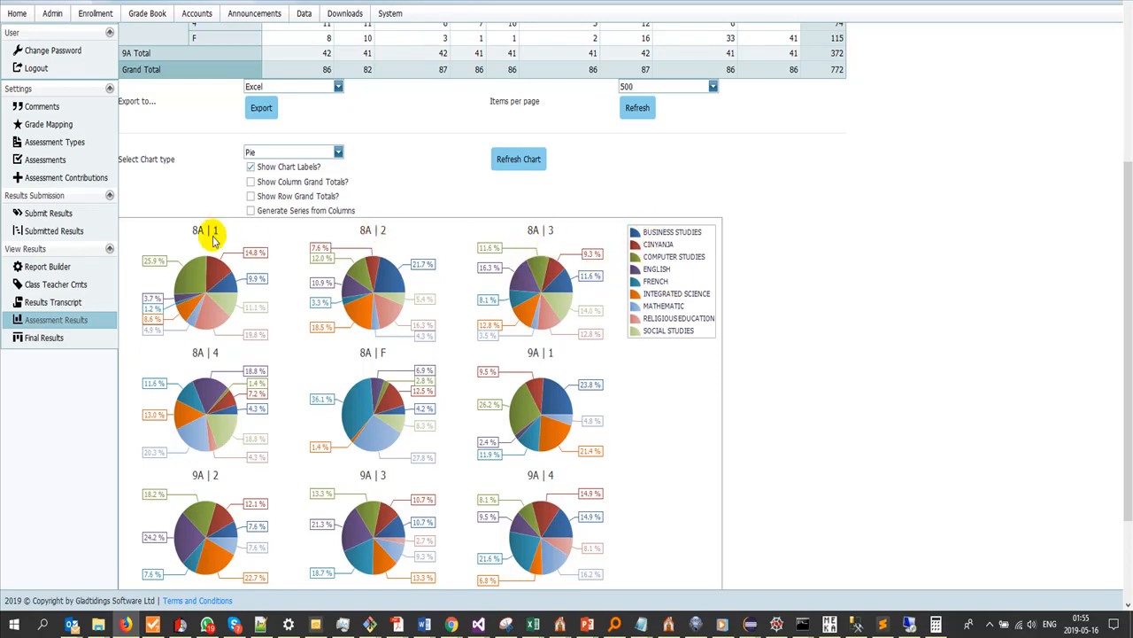
Step: Set the chart type to StackedBar, refresh the chart and examine the stacked pupil counts per subject
scroll(217, 283, "up", 2)
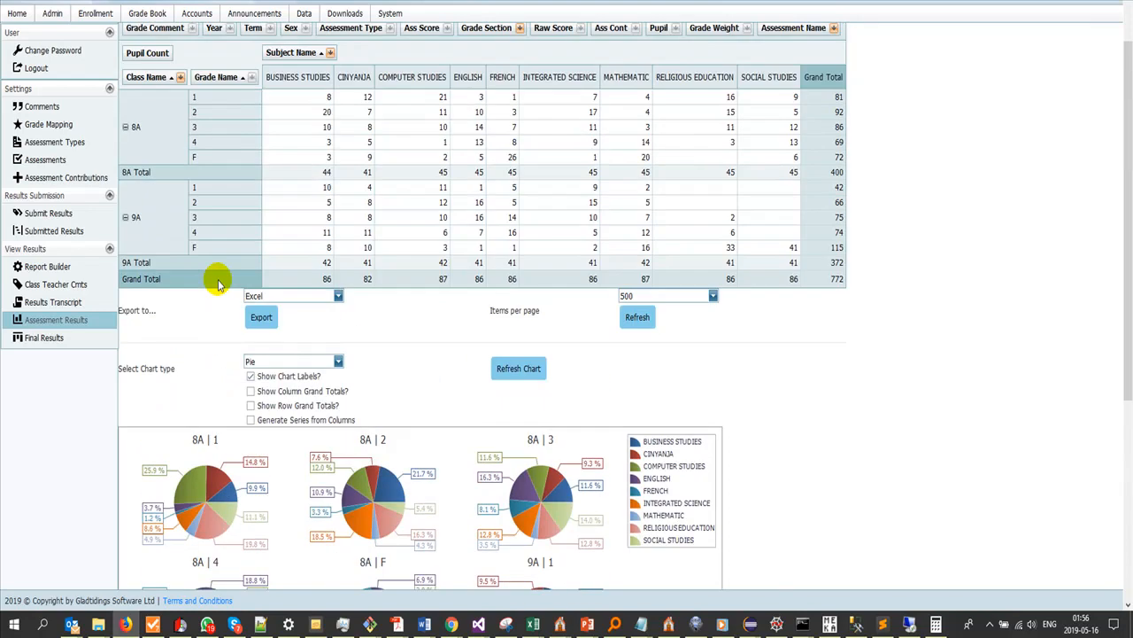
left_click(282, 360)
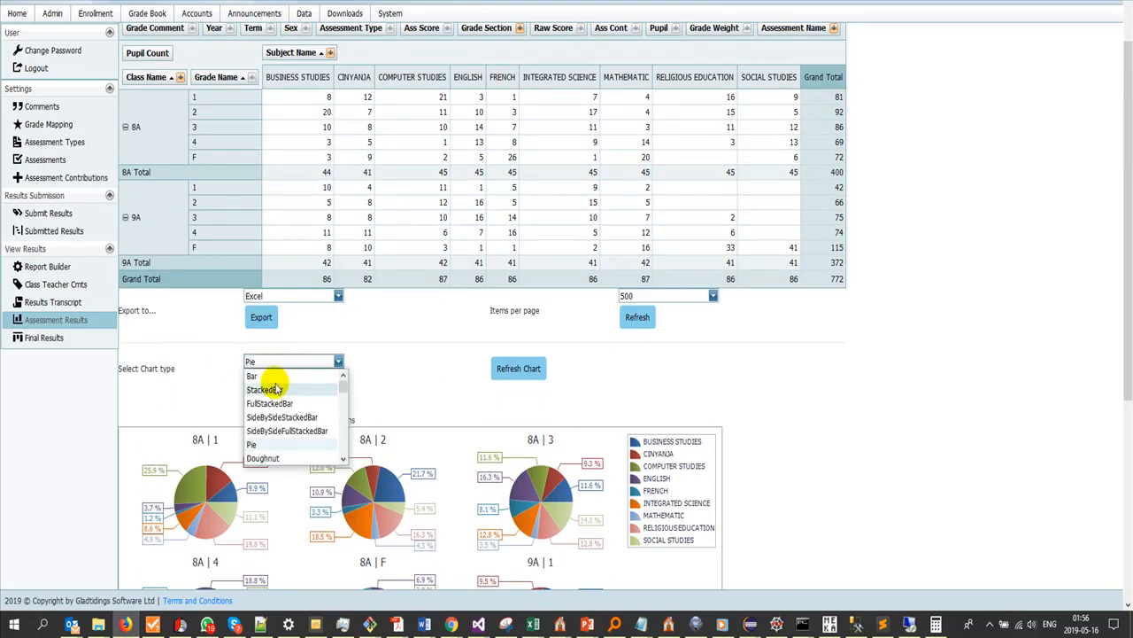
scroll(295, 394, "up", 1)
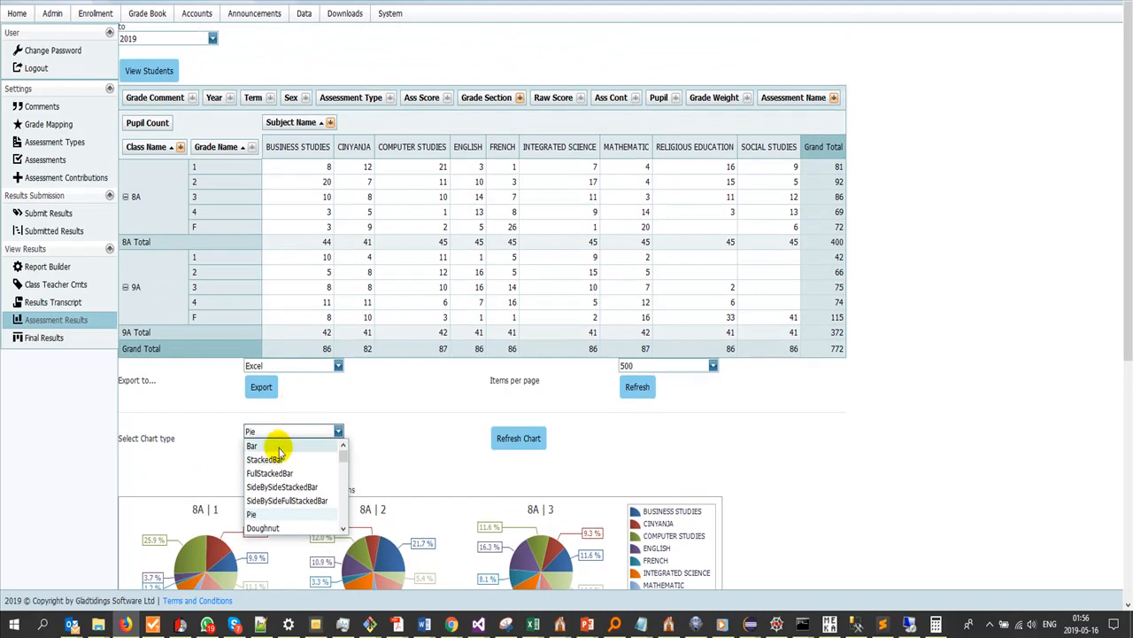
left_click(274, 459)
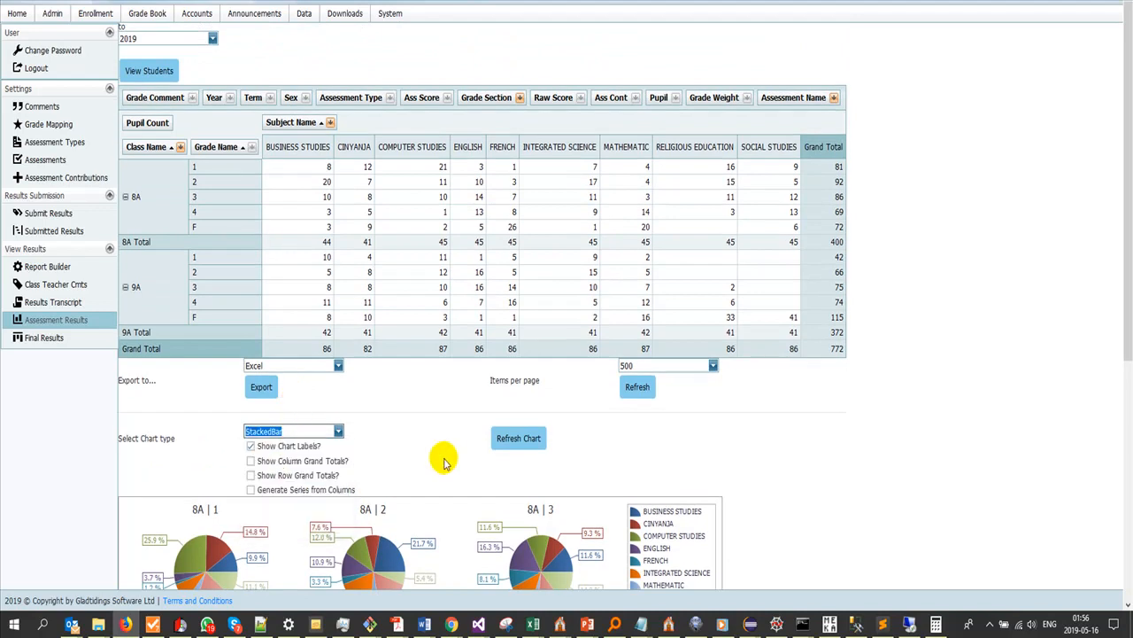
left_click(516, 440)
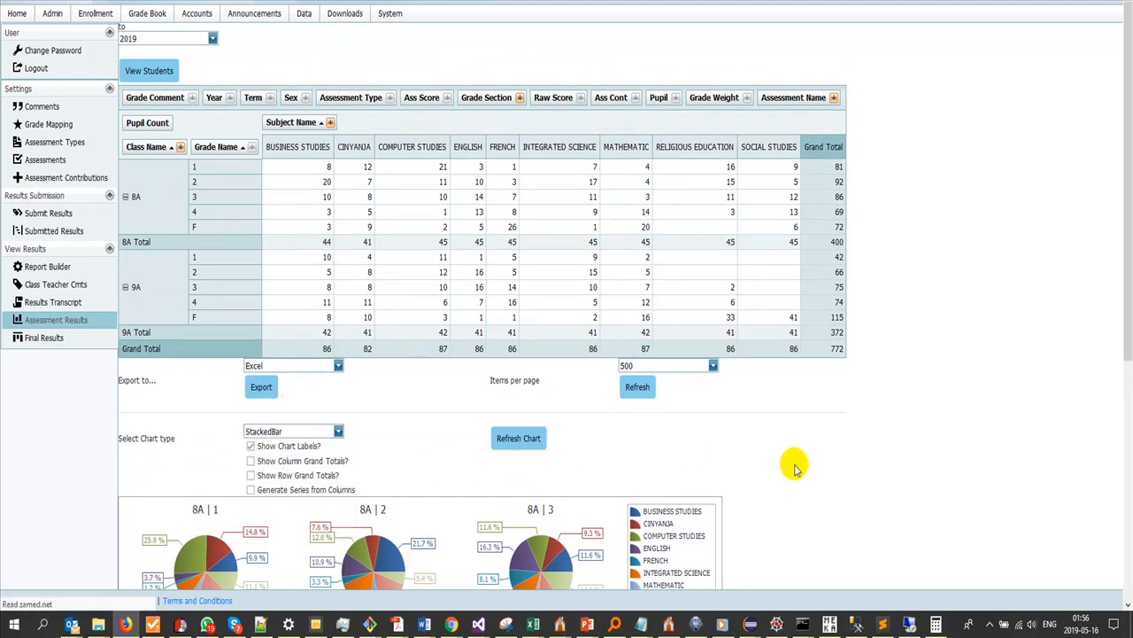
scroll(651, 490, "down", 3)
scroll(651, 490, "down", 2)
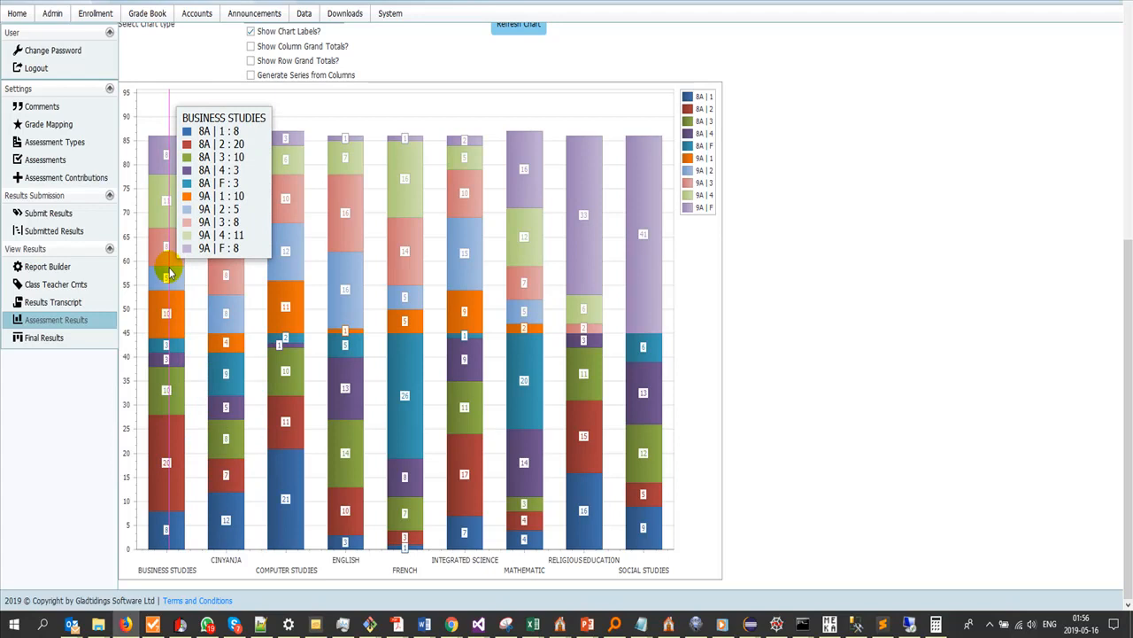
Step: Filter the chart types by "spl", choose Spline, refresh the chart and view the curves per class and grade
scroll(821, 409, "up", 3)
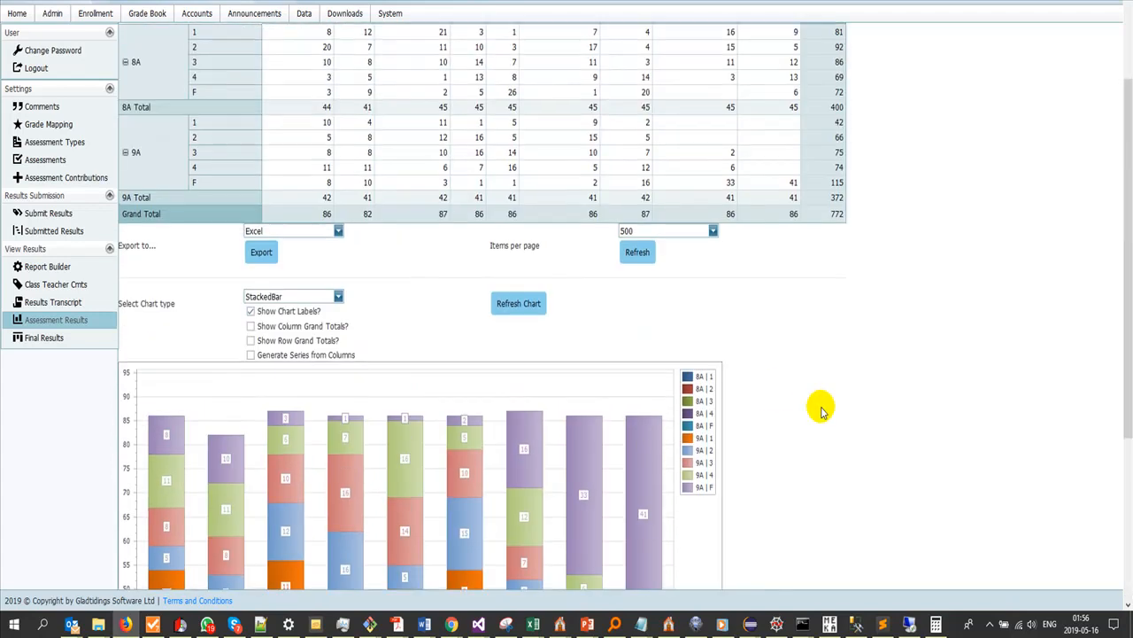
scroll(379, 435, "up", 2)
left_click(309, 435)
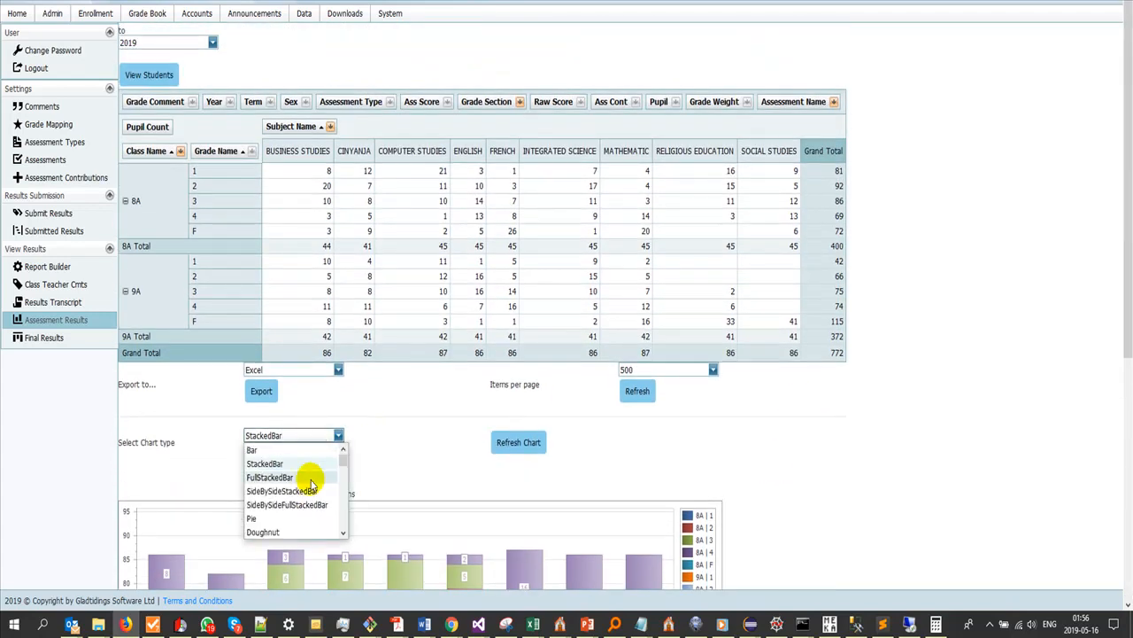
scroll(306, 500, "down", 2)
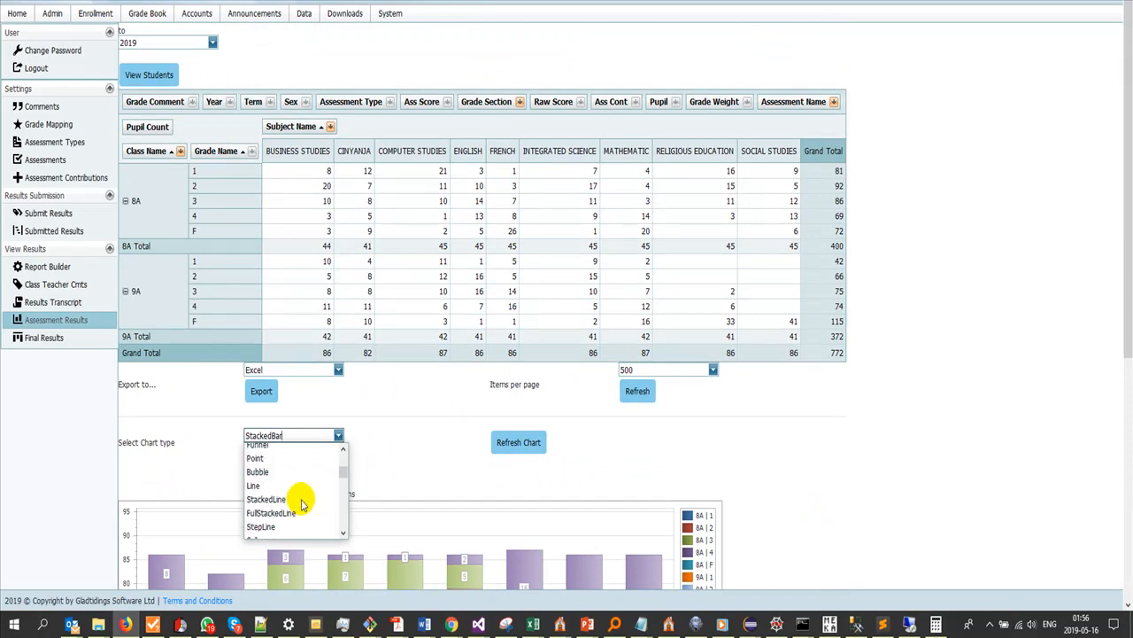
key("BackSpace")
key("BackSpace")
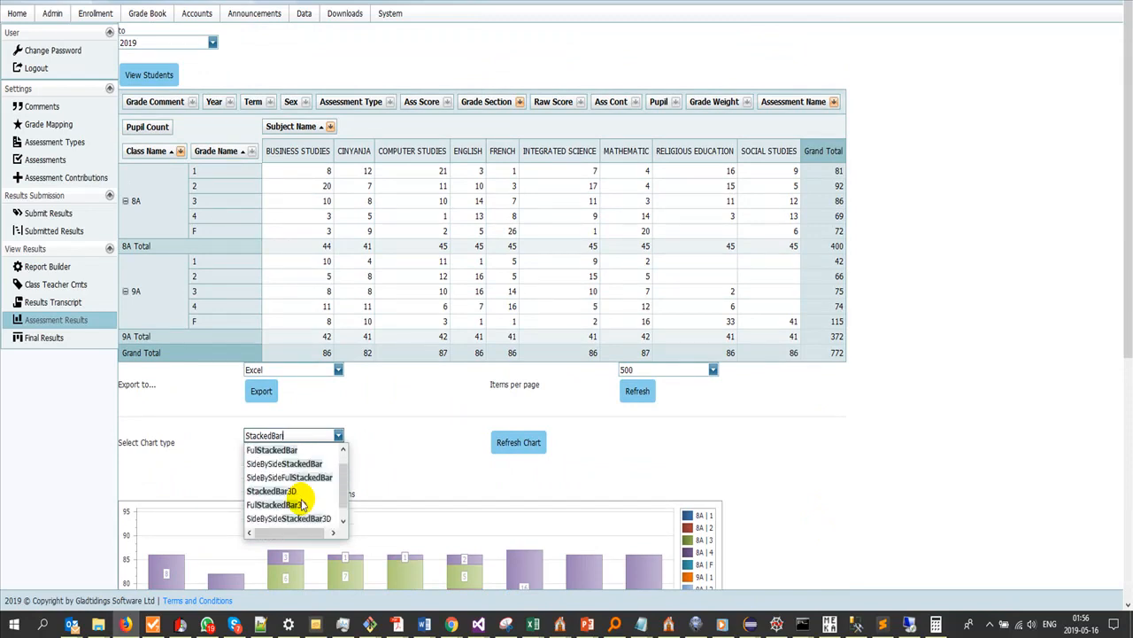
key("BackSpace")
key("BackSpace")
key("BackSpace")
key("BackSpace")
key("BackSpace")
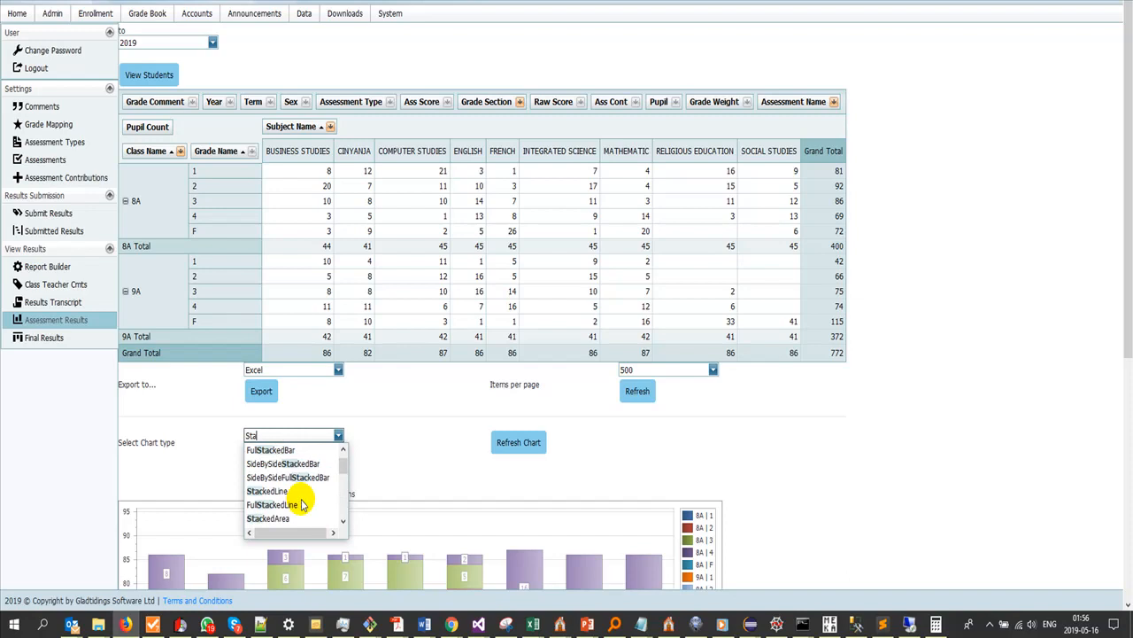
type("spl")
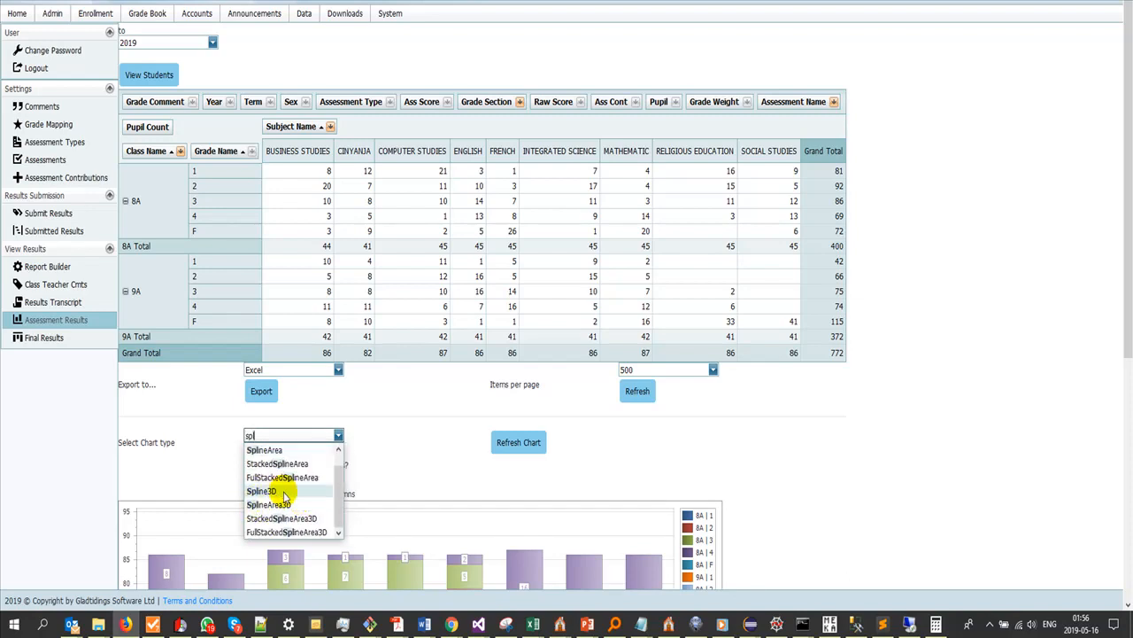
scroll(278, 481, "up", 1)
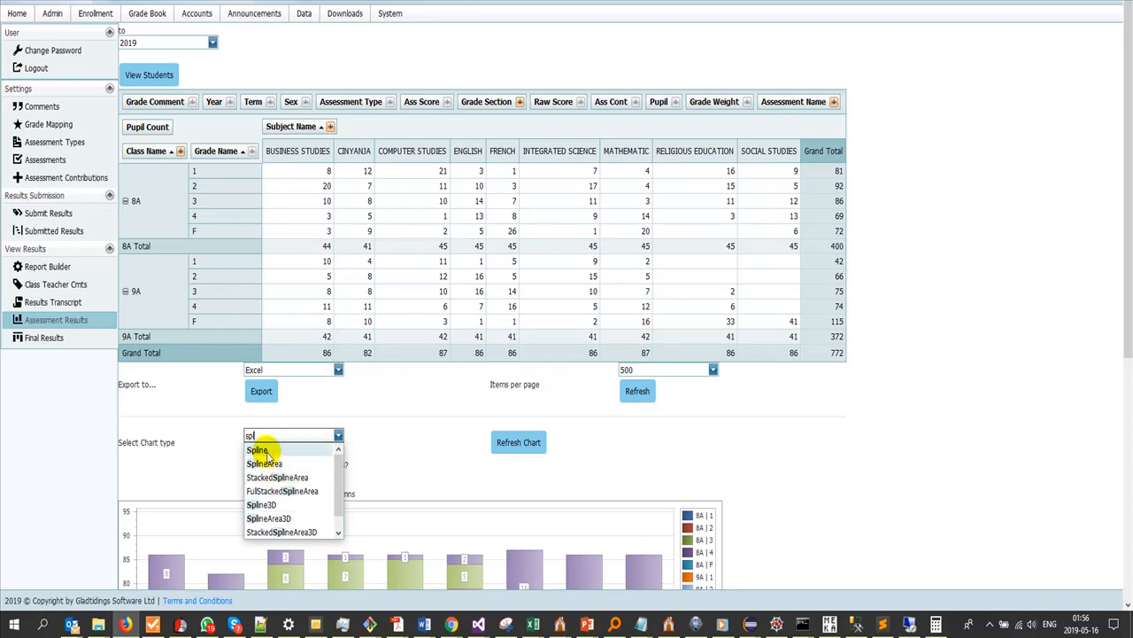
left_click(266, 450)
left_click(525, 443)
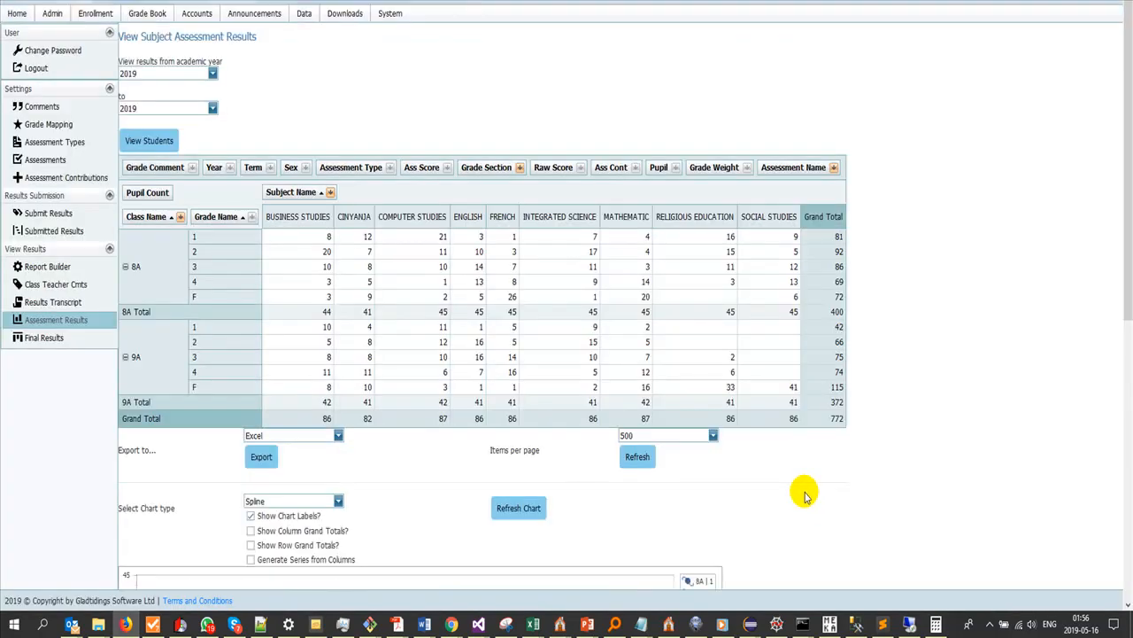
scroll(794, 500, "down", 5)
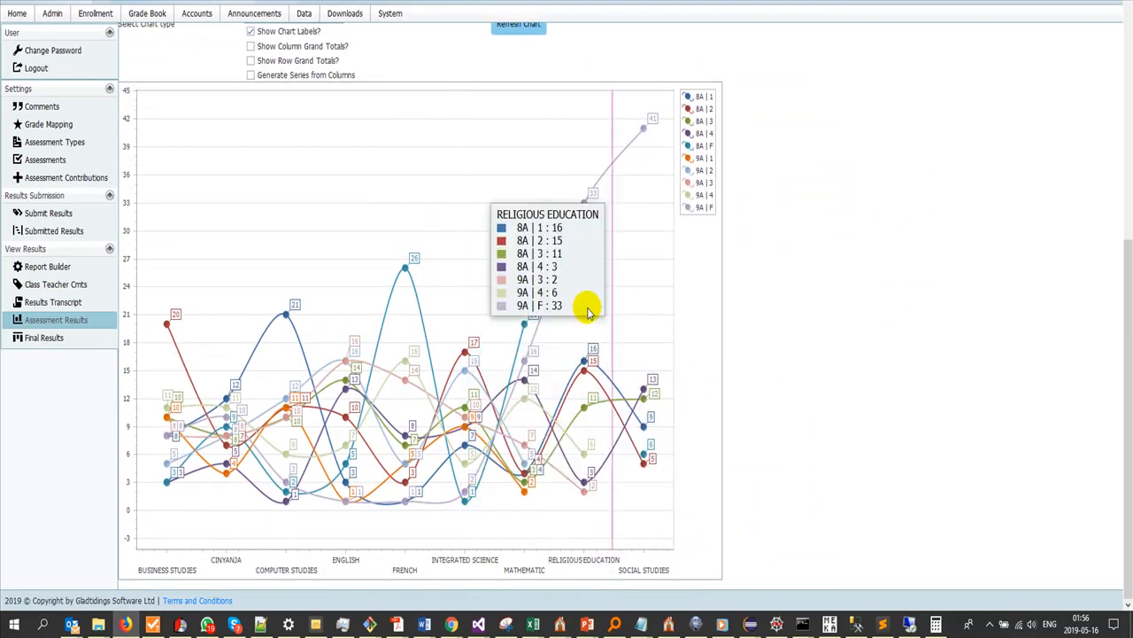
Step: Limit the Class Name filter to 8A, refresh the Spline chart and view the grade curves for that class
scroll(362, 309, "up", 3)
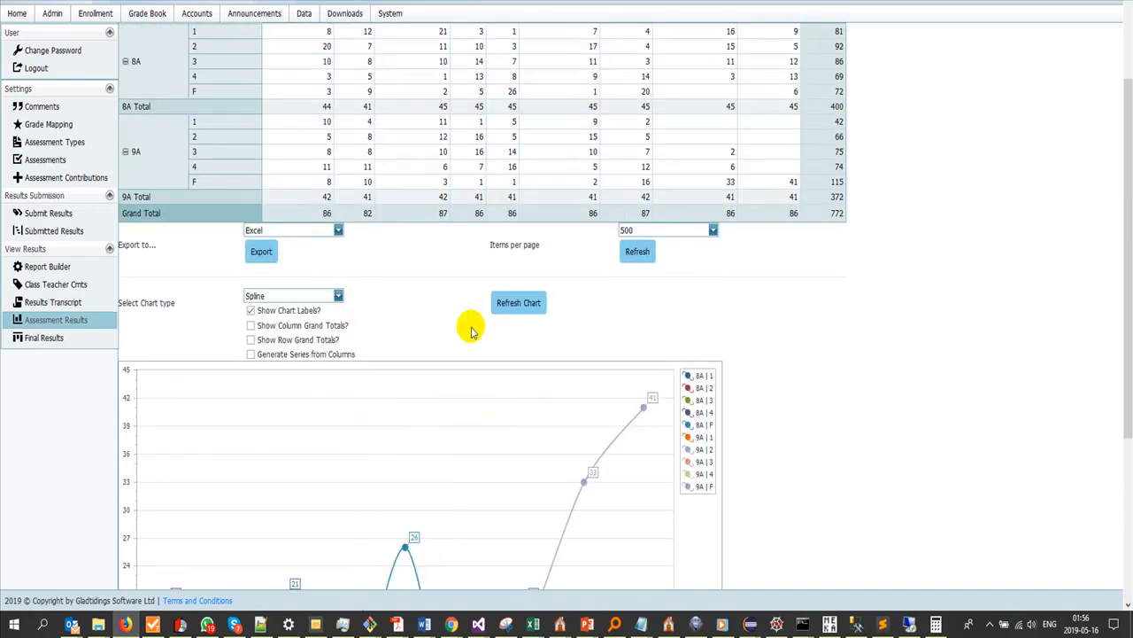
scroll(471, 331, "up", 2)
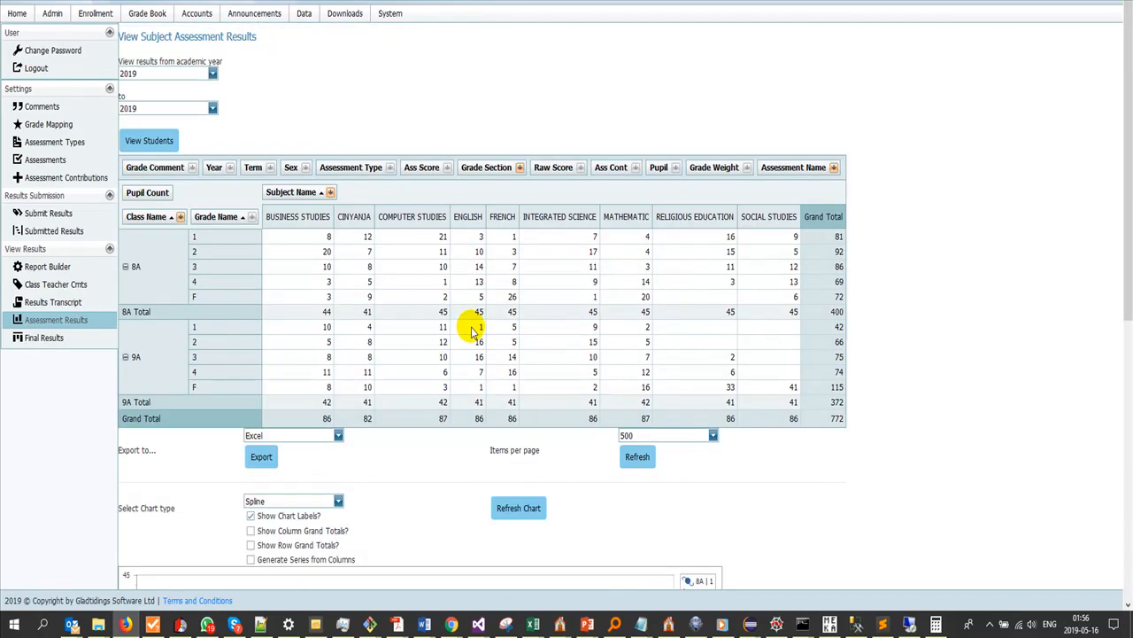
left_click(180, 217)
scroll(151, 295, "down", 3)
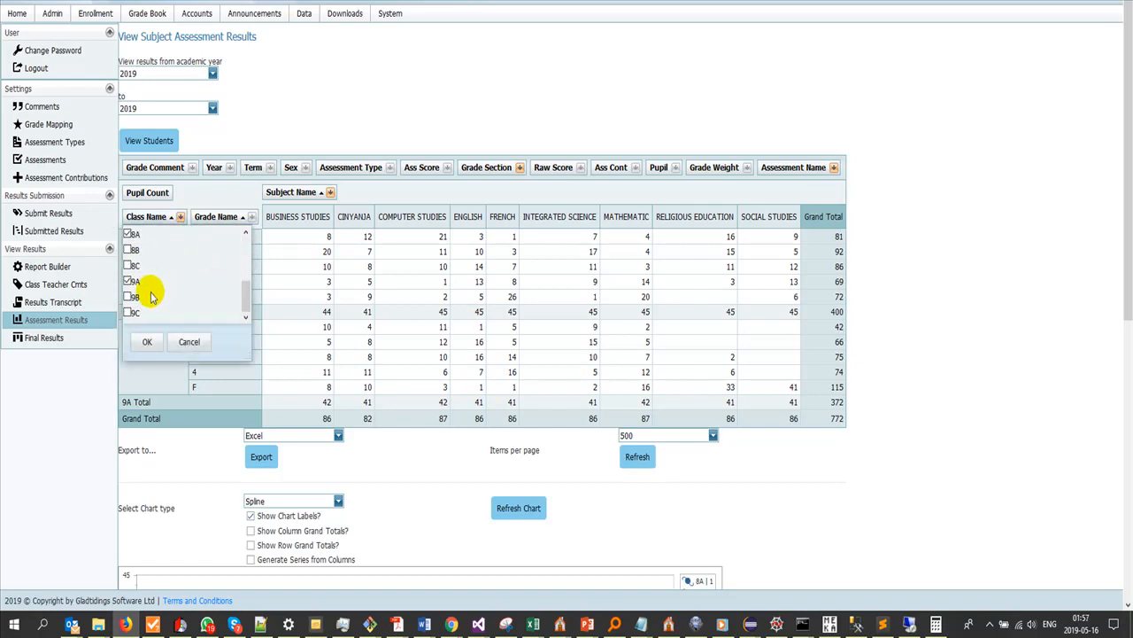
scroll(140, 294, "down", 2)
scroll(137, 291, "up", 2)
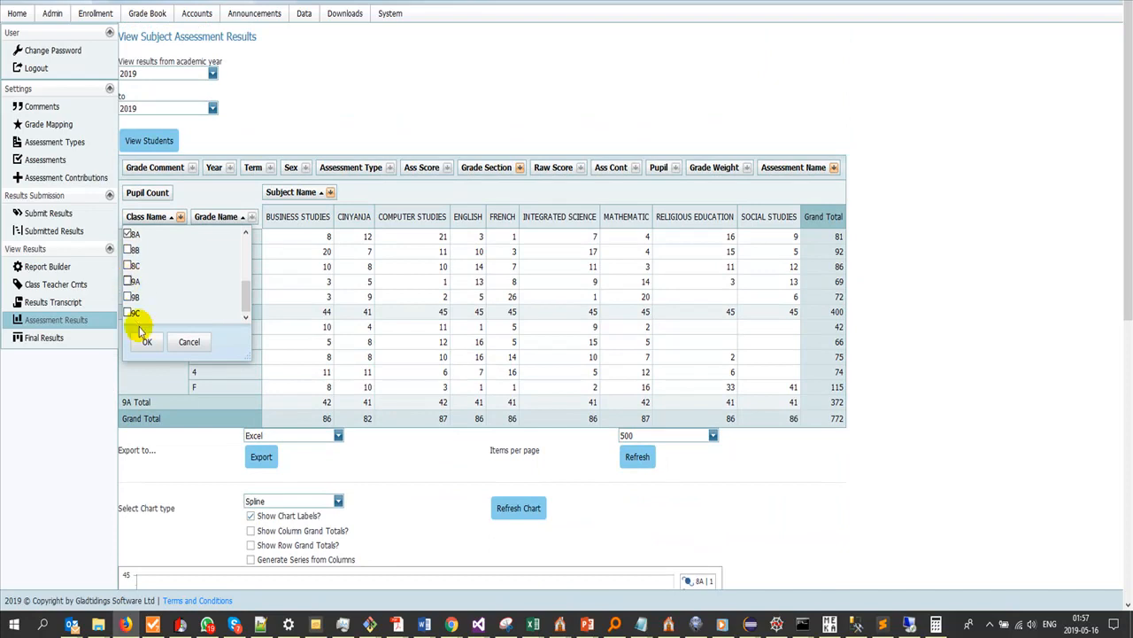
left_click(147, 342)
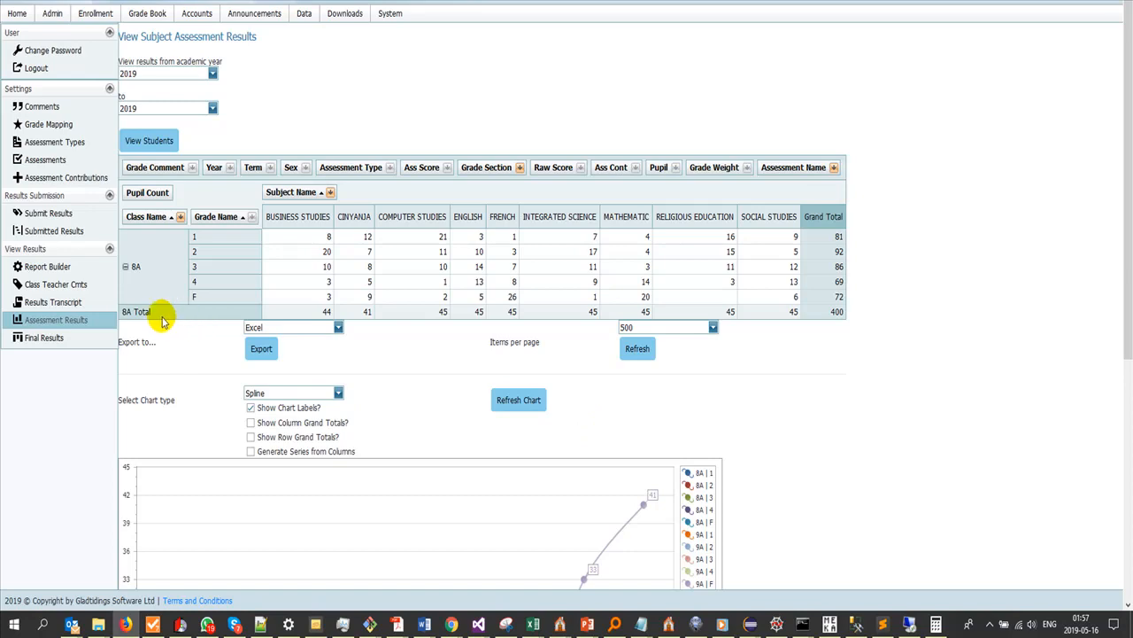
left_click(512, 411)
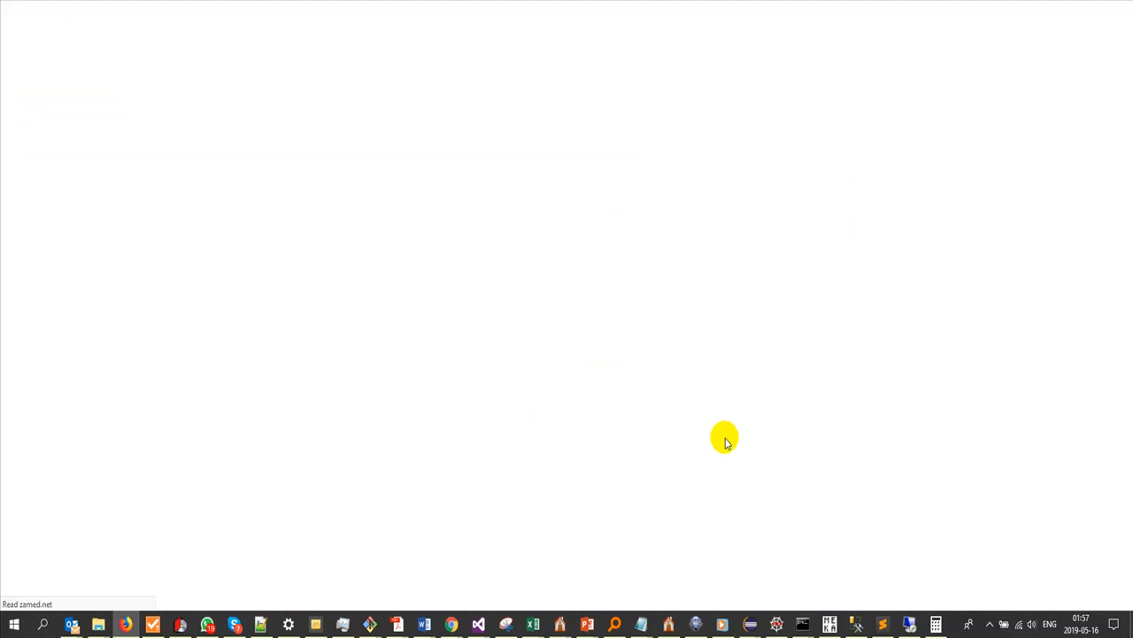
scroll(724, 440, "down", 4)
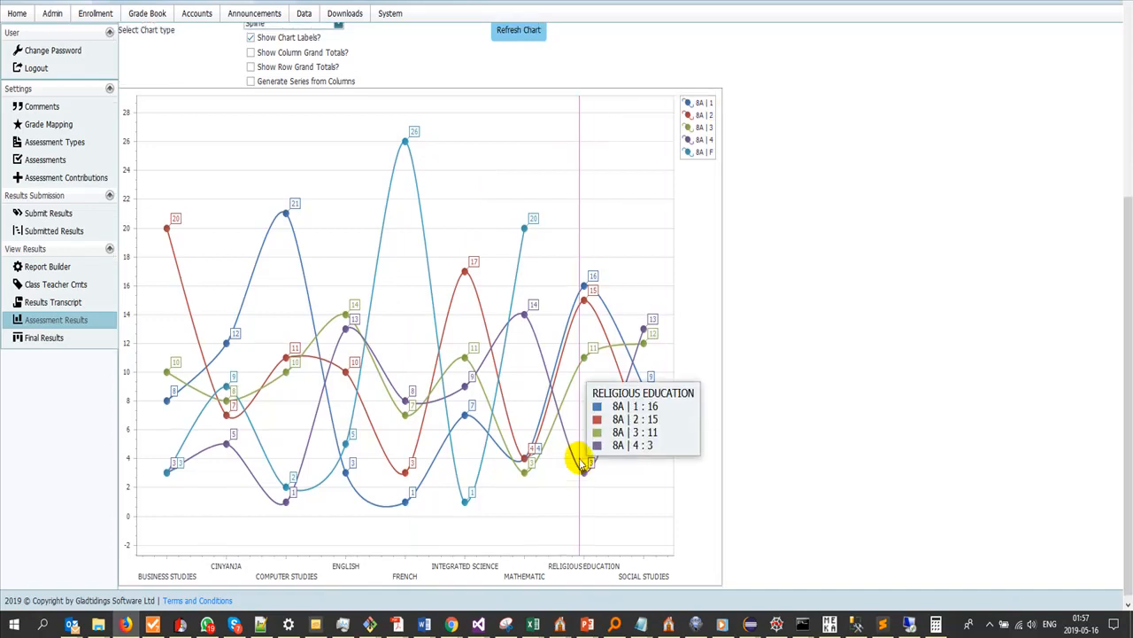
Step: Try to arrange Subject Name after Class Name in the row fields with Grade Name across the columns, and refresh the chart
scroll(576, 458, "up", 4)
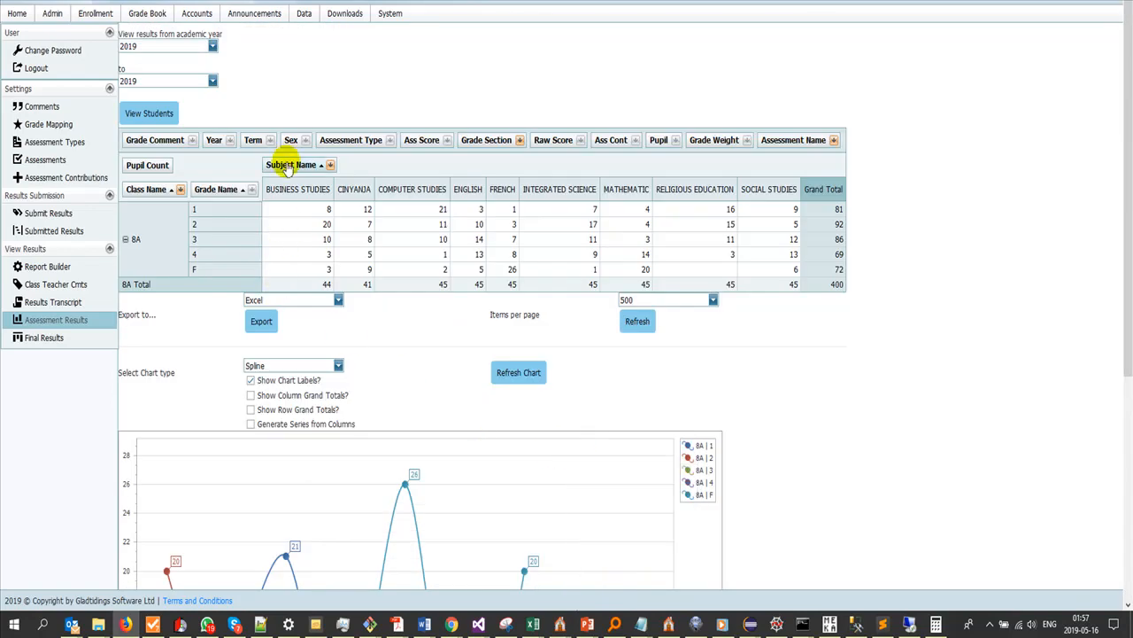
left_click_drag(288, 168, 682, 172)
scroll(683, 470, "down", 3)
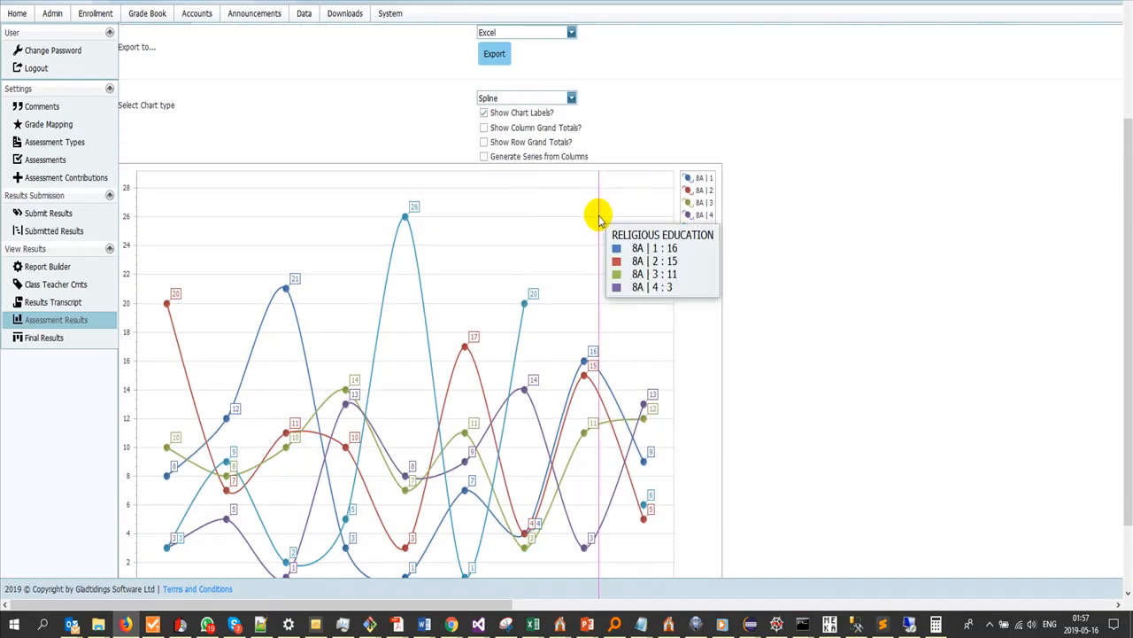
scroll(609, 187, "up", 2)
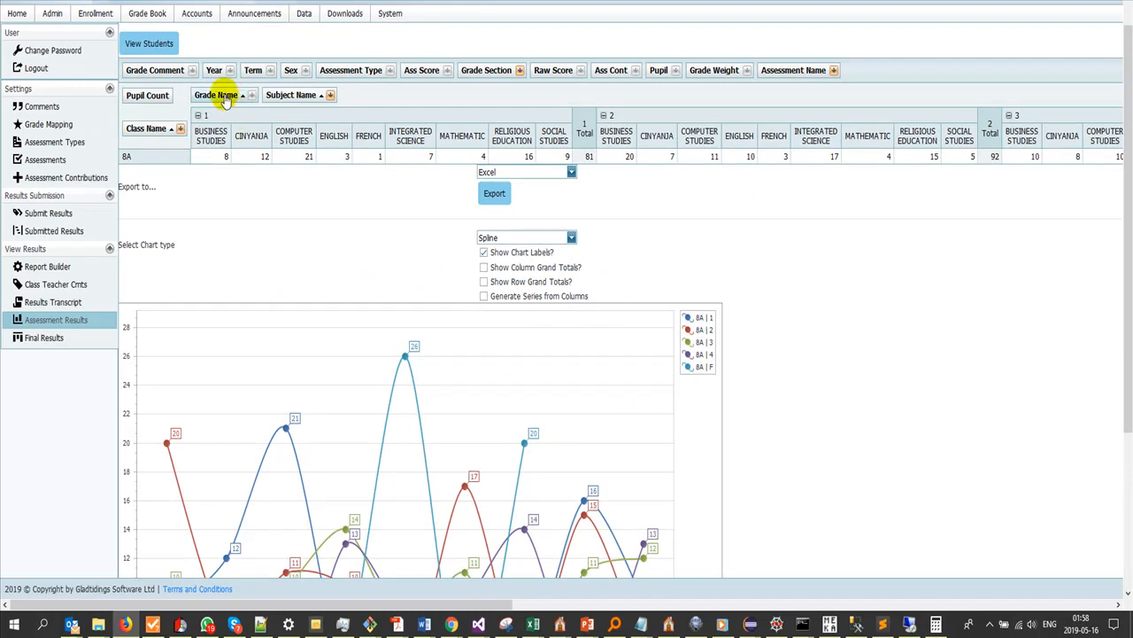
left_click_drag(221, 100, 393, 93)
left_click_drag(288, 102, 211, 155)
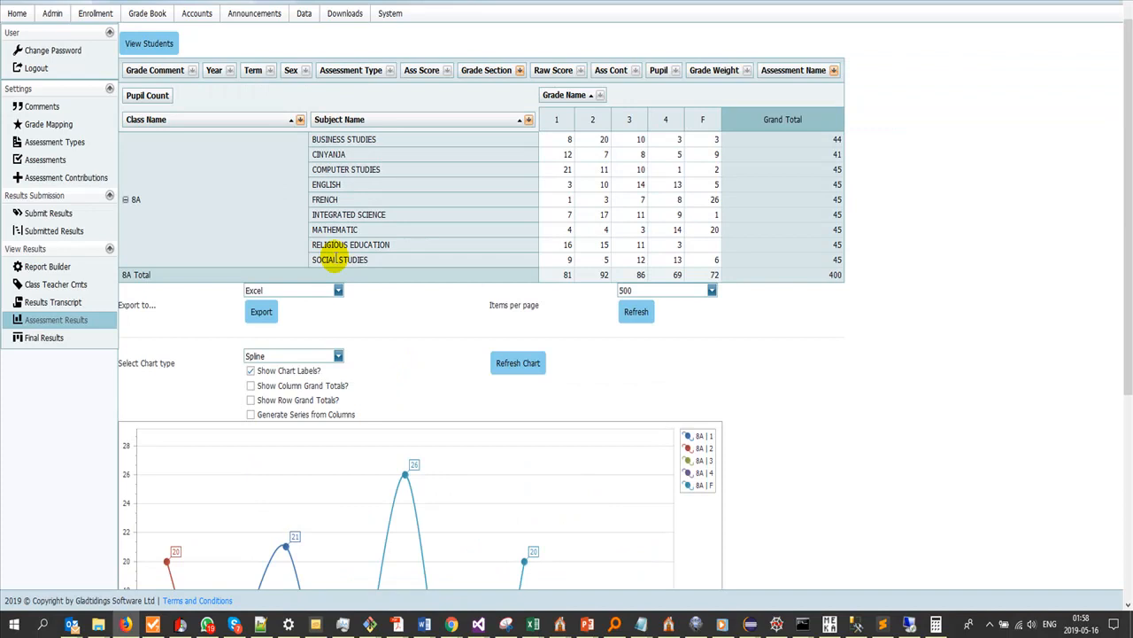
left_click(512, 363)
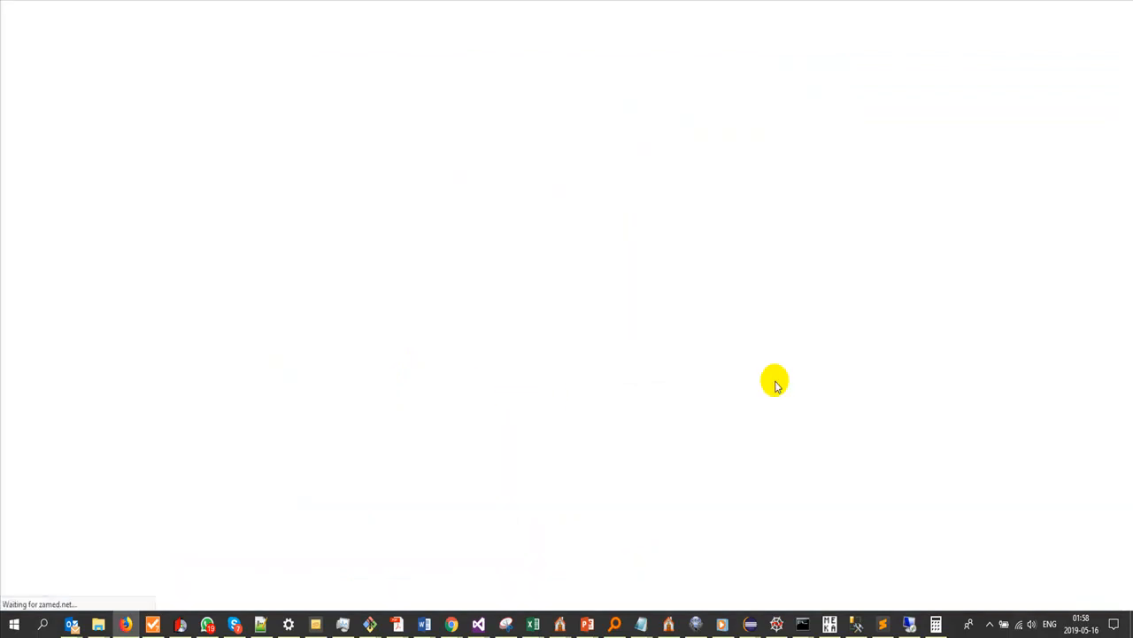
scroll(683, 406, "down", 4)
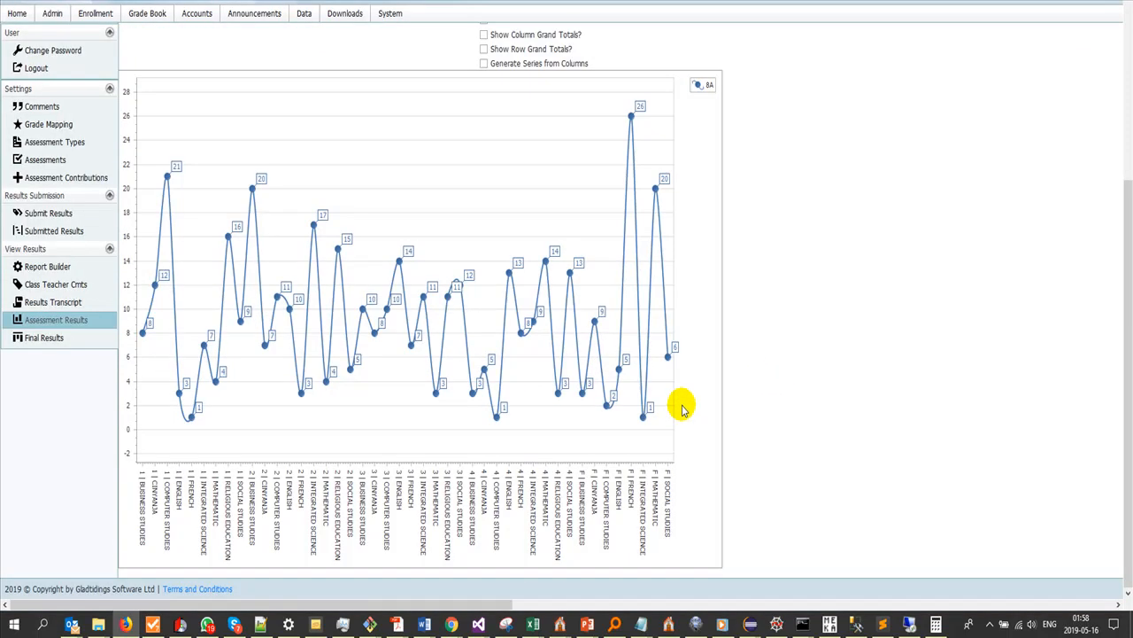
Step: Try to move Grade Name back into the row fields after Class Name and refresh the chart
scroll(683, 405, "up", 4)
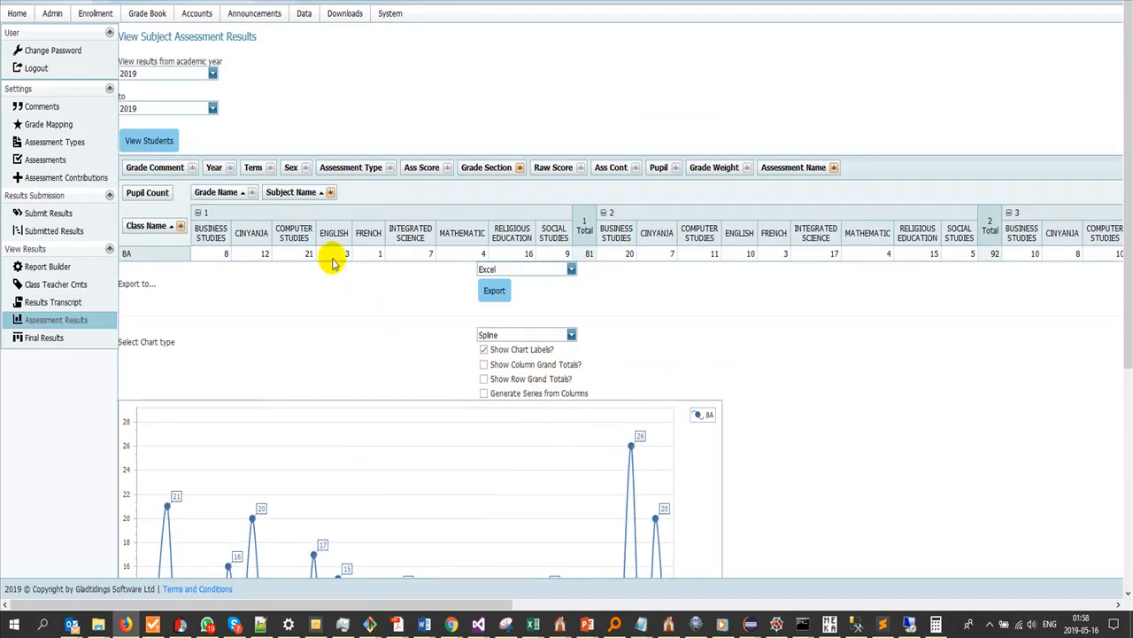
left_click_drag(213, 199, 182, 229)
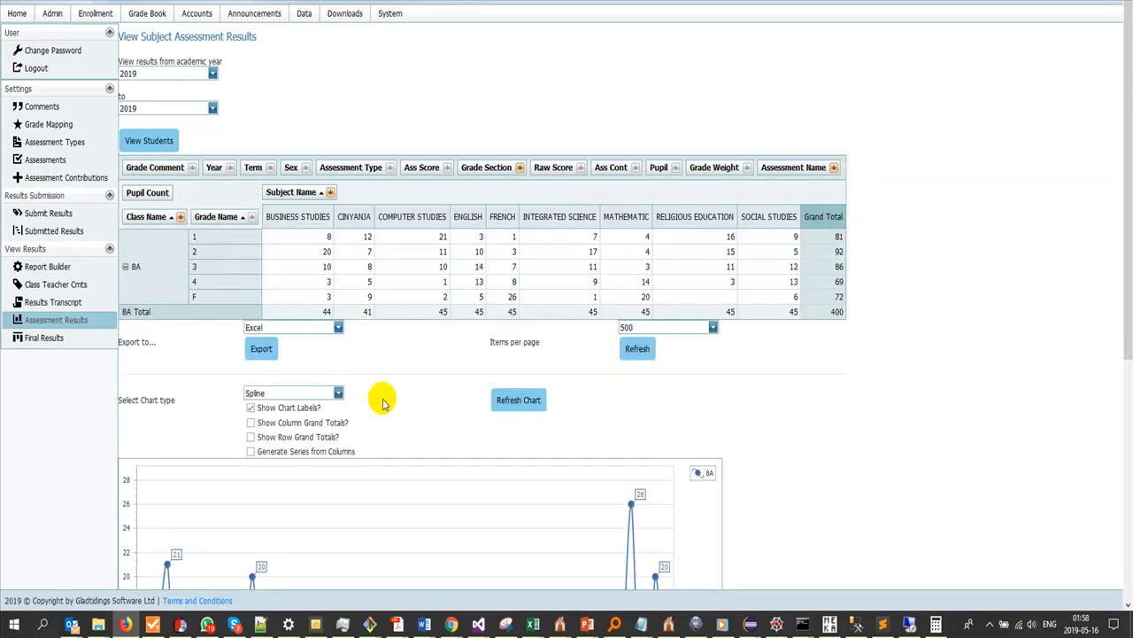
left_click(517, 401)
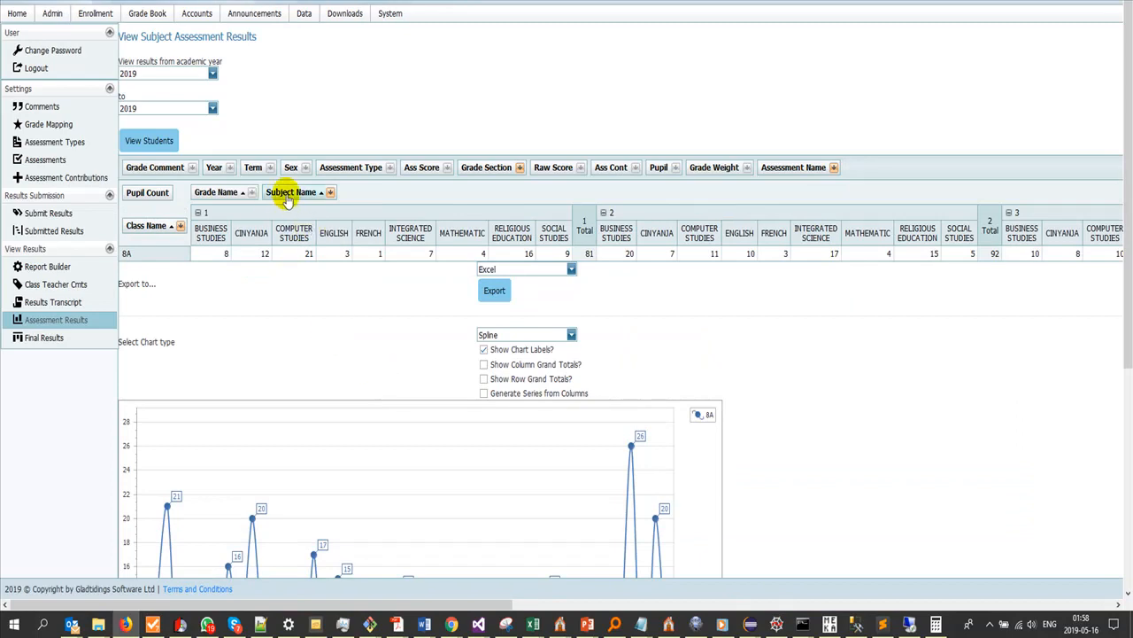
Step: Open the Final Results page and check the AssessmentName filter without changing it
left_click(39, 338)
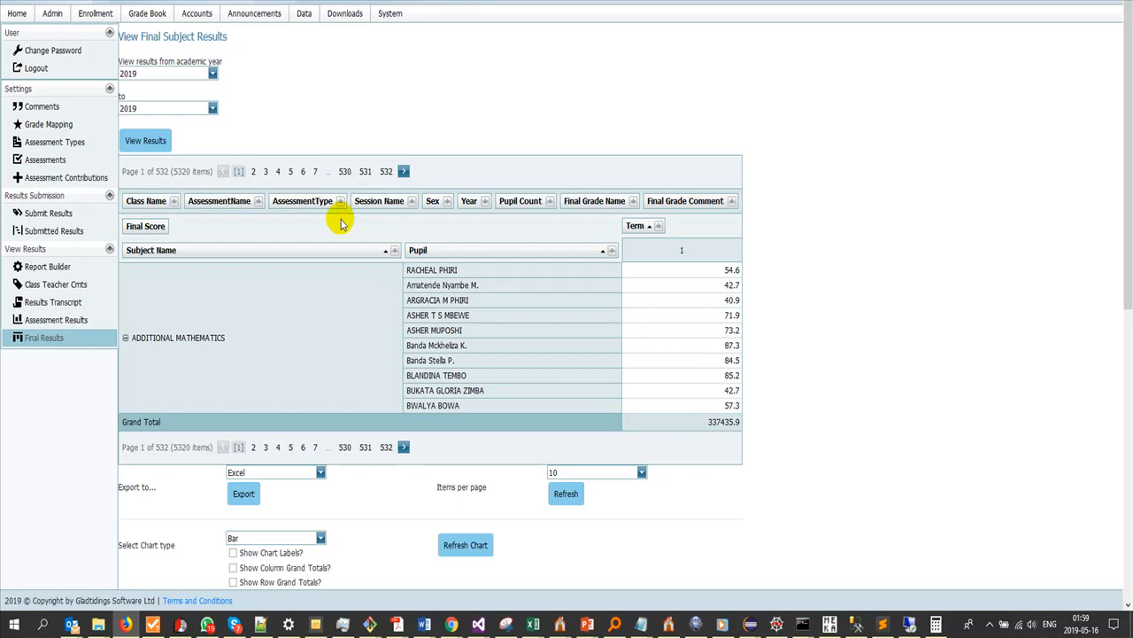
left_click(258, 202)
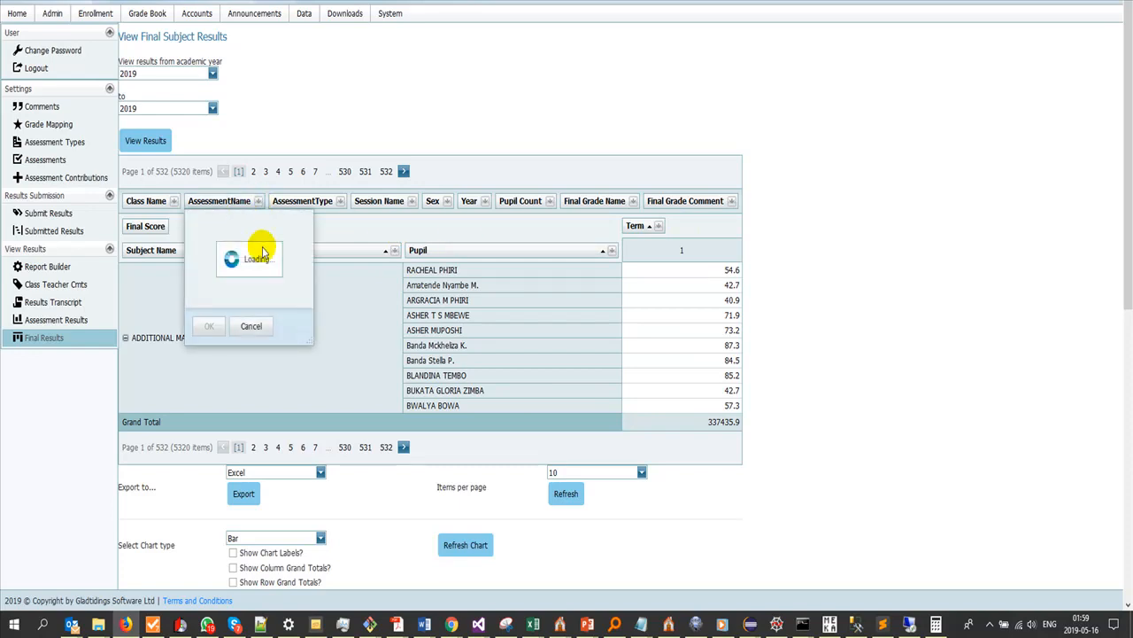
left_click(327, 223)
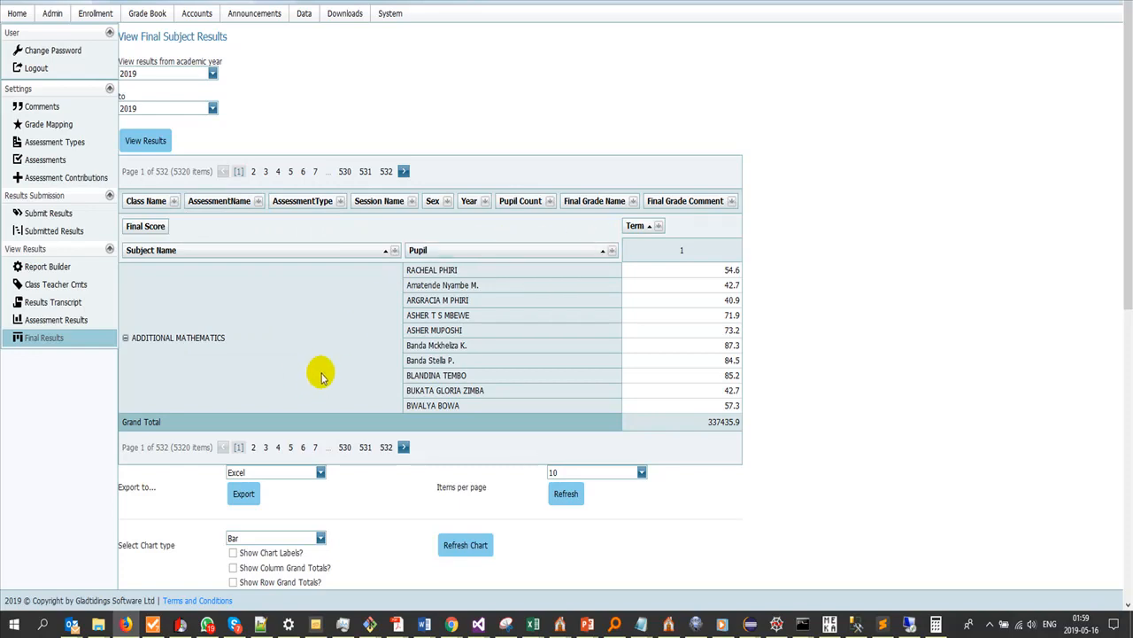
Step: Take Pupil out of the rows, use Pupil Count as data, and add Final Grade Name after Term in the columns with blanks excluded
mouse_move(433, 251)
left_mouse_down()
mouse_move(597, 249)
mouse_move(721, 200)
mouse_move(645, 225)
left_mouse_up()
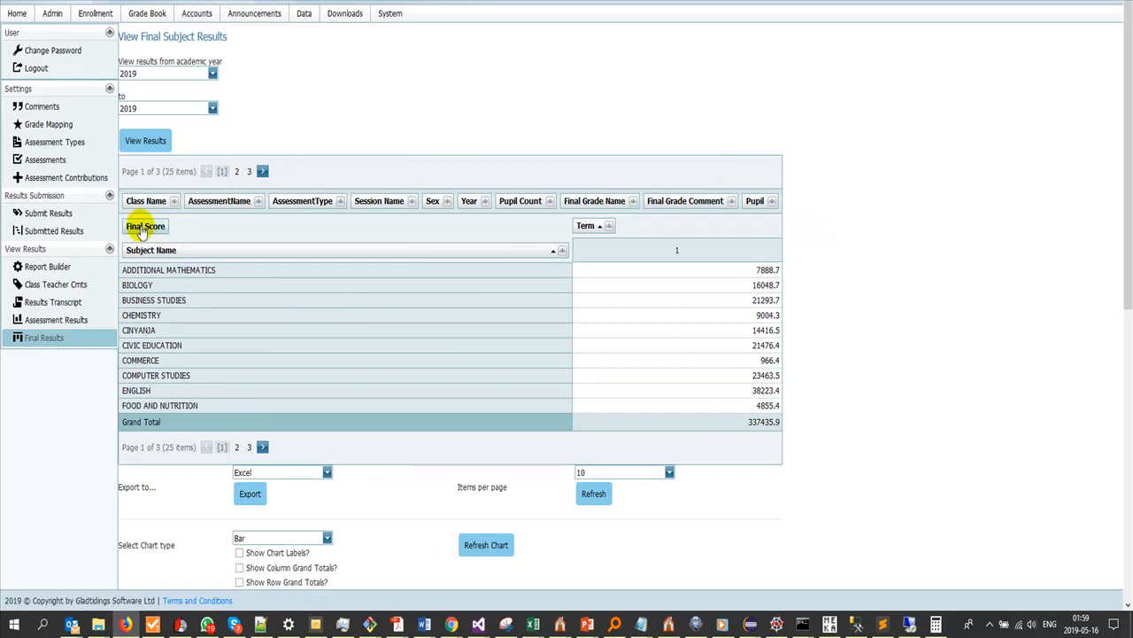
left_click_drag(142, 229, 201, 230)
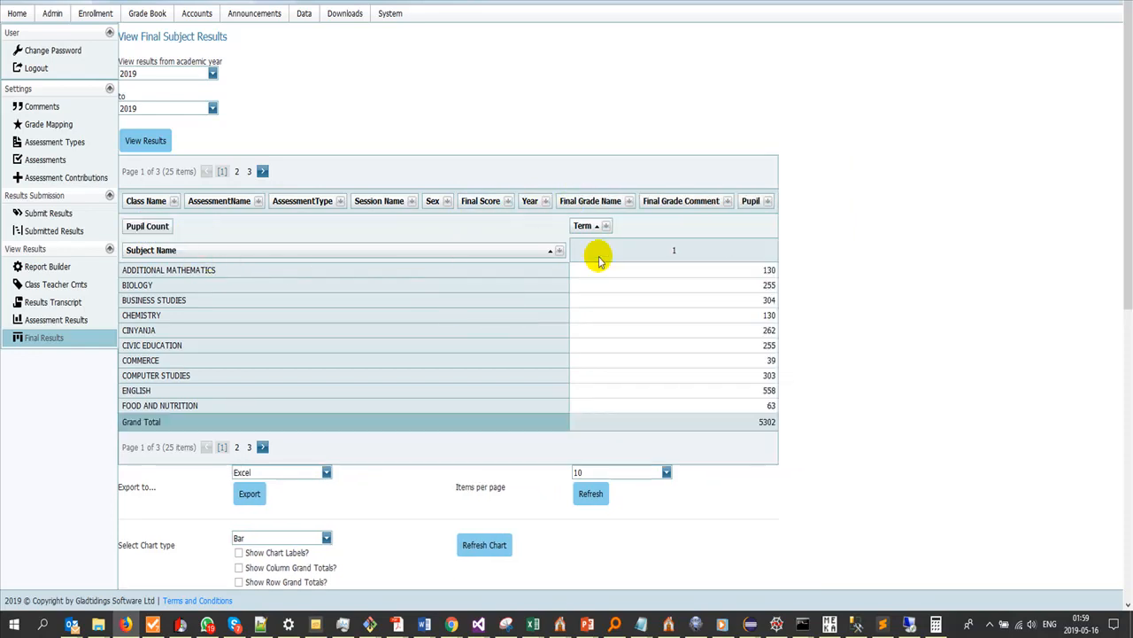
left_click_drag(595, 203, 647, 225)
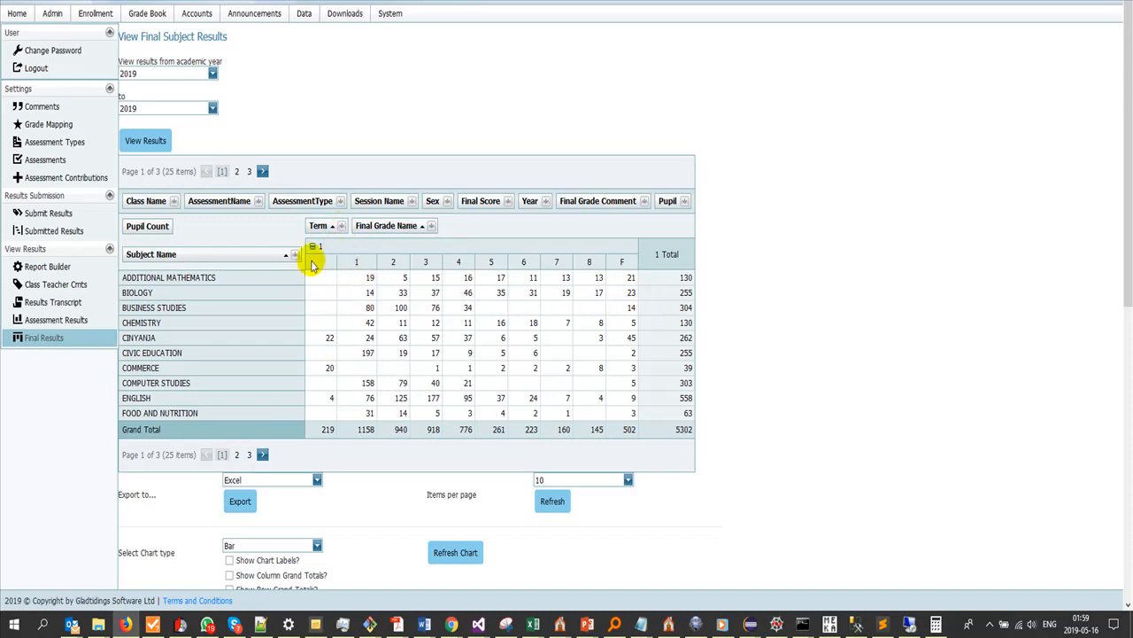
left_click(430, 226)
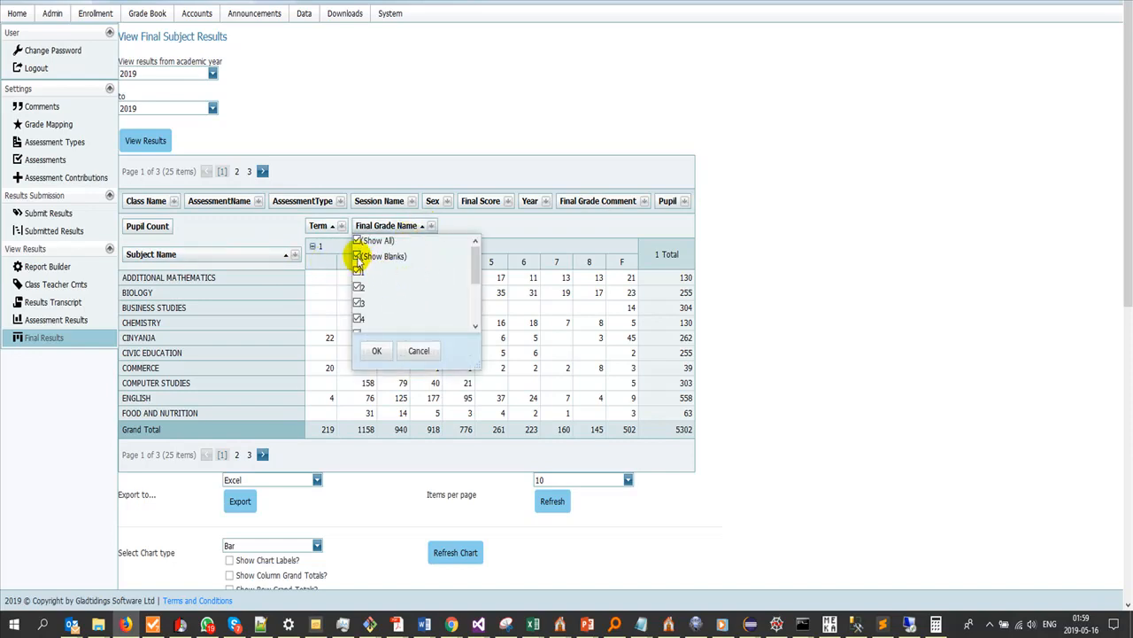
left_click(377, 351)
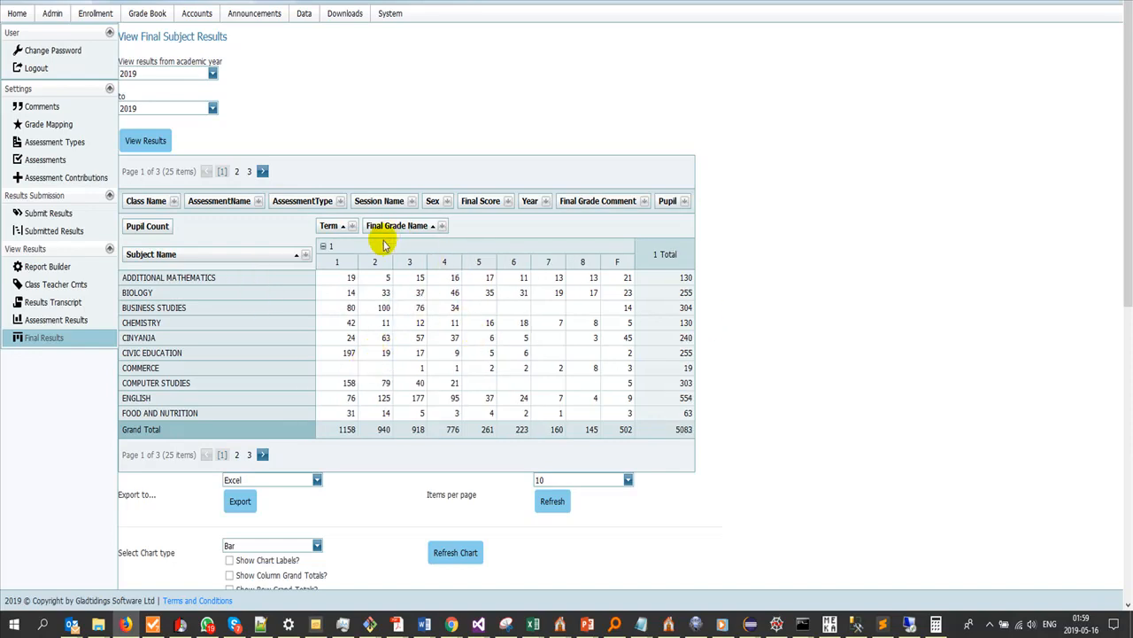
Step: Show the pivot grid's field list and add Grade Section to the column fields between Term and Final Grade Name
right_click(539, 217)
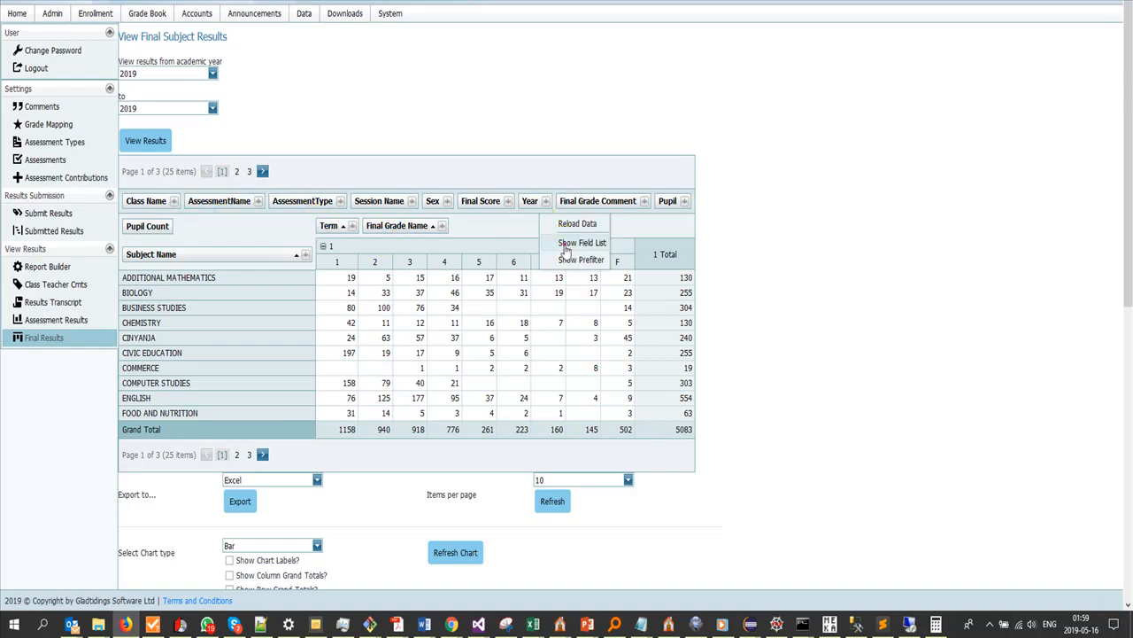
left_click(564, 241)
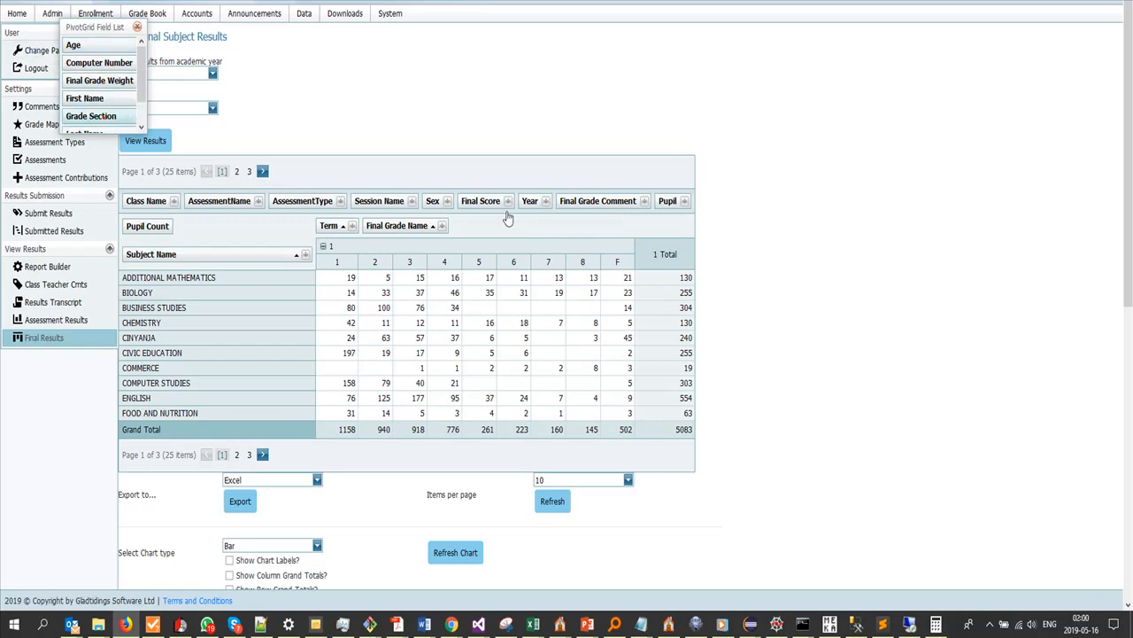
left_click_drag(470, 239, 384, 228)
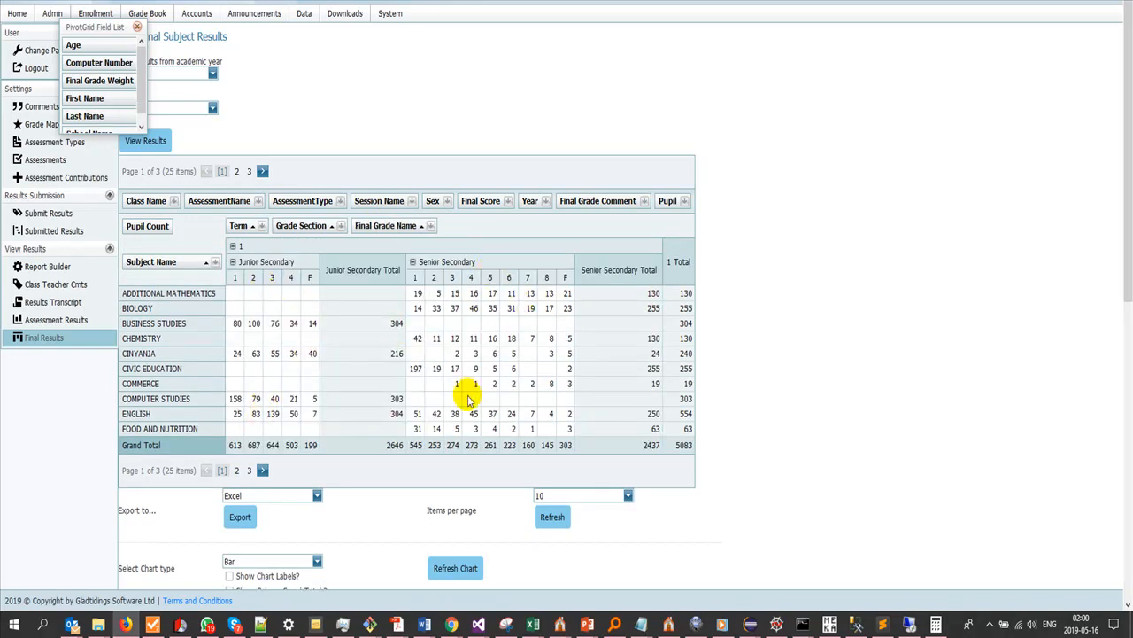
Step: Set the items per page to 100 and refresh the final results grid
left_click(540, 497)
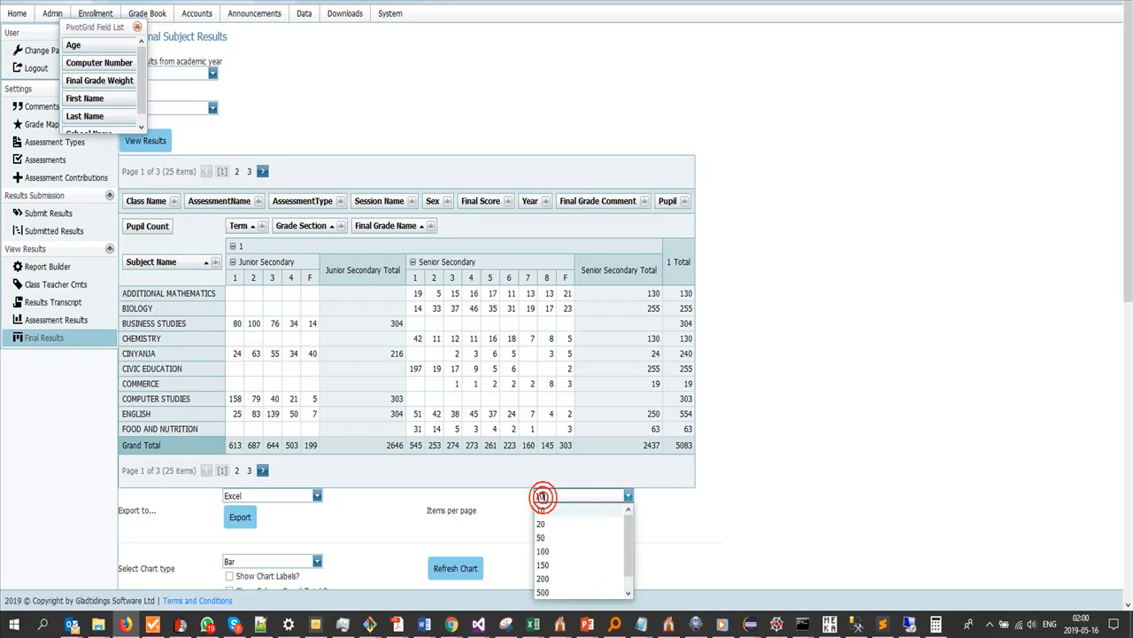
left_click(542, 550)
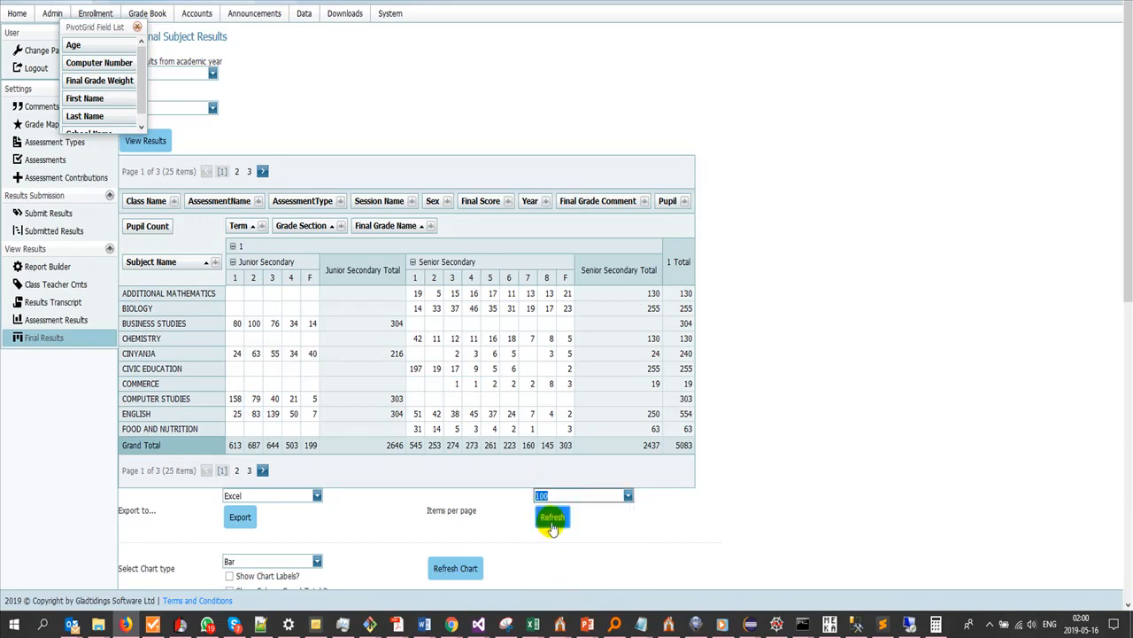
left_click(551, 520)
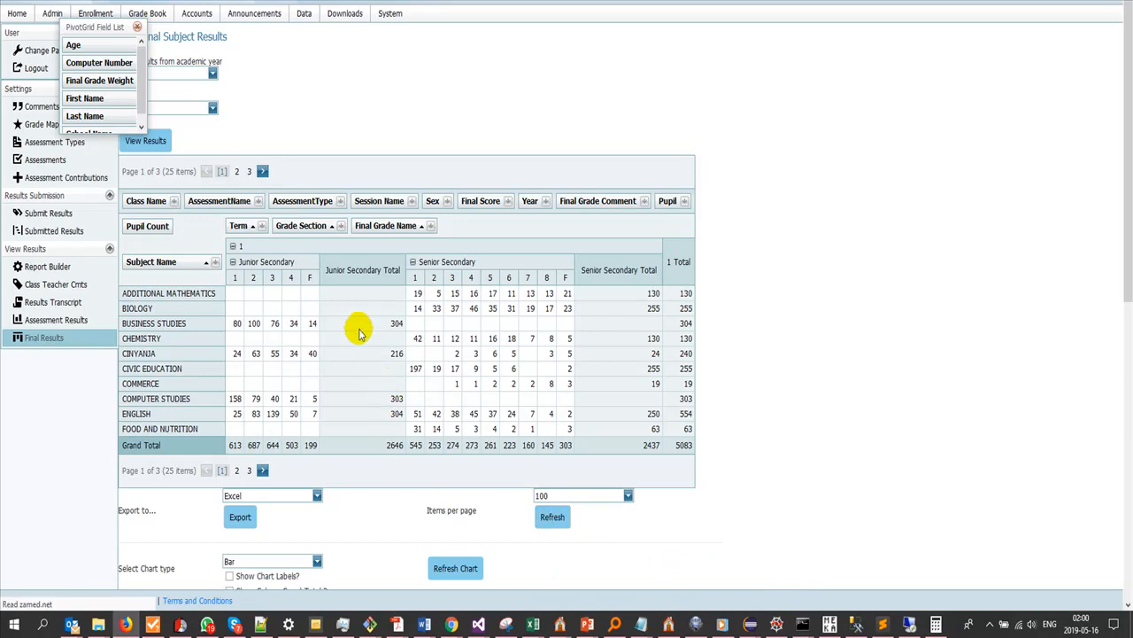
scroll(360, 333, "down", 3)
Step: Move Grade Section into the row fields before Subject Name and review the junior and senior secondary grade counts
scroll(360, 334, "up", 2)
left_click_drag(289, 129, 133, 165)
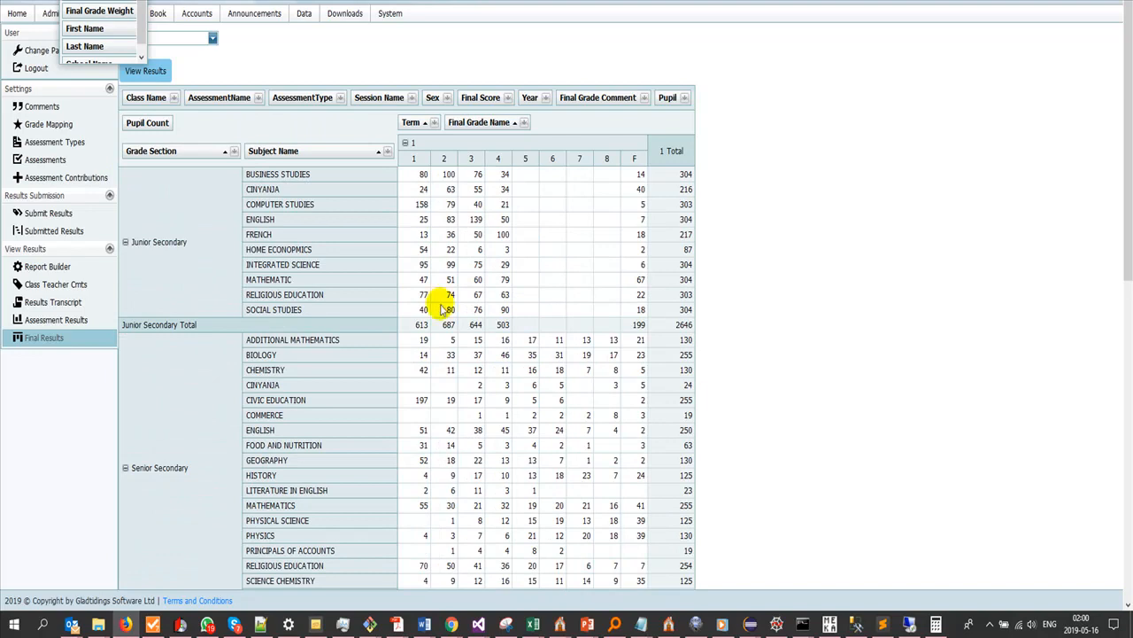
scroll(277, 404, "down", 2)
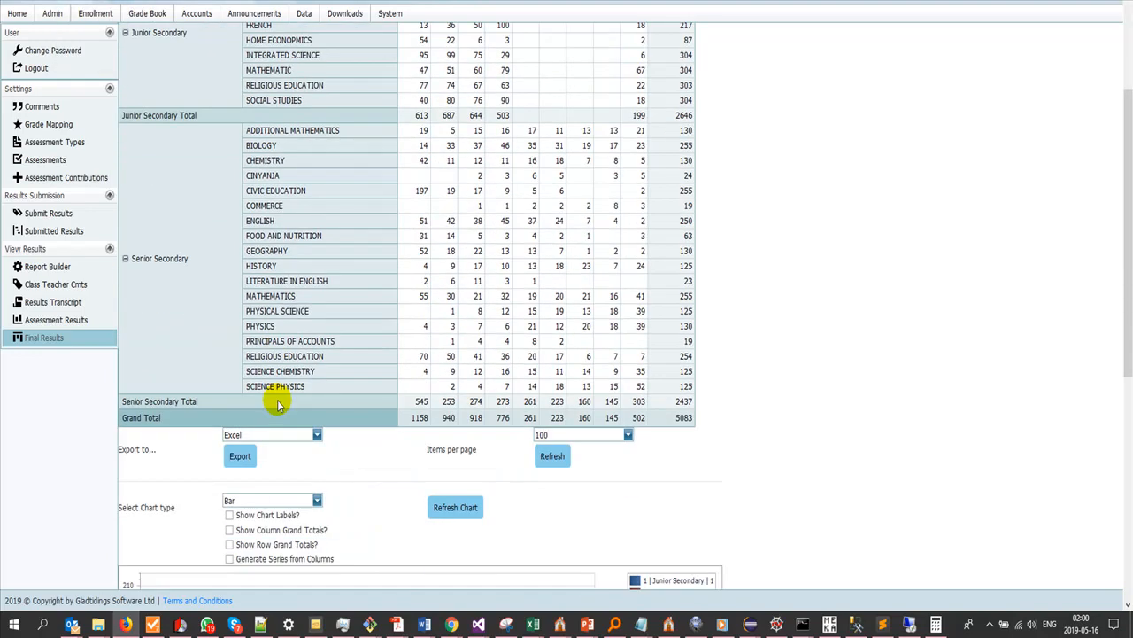
scroll(277, 404, "up", 3)
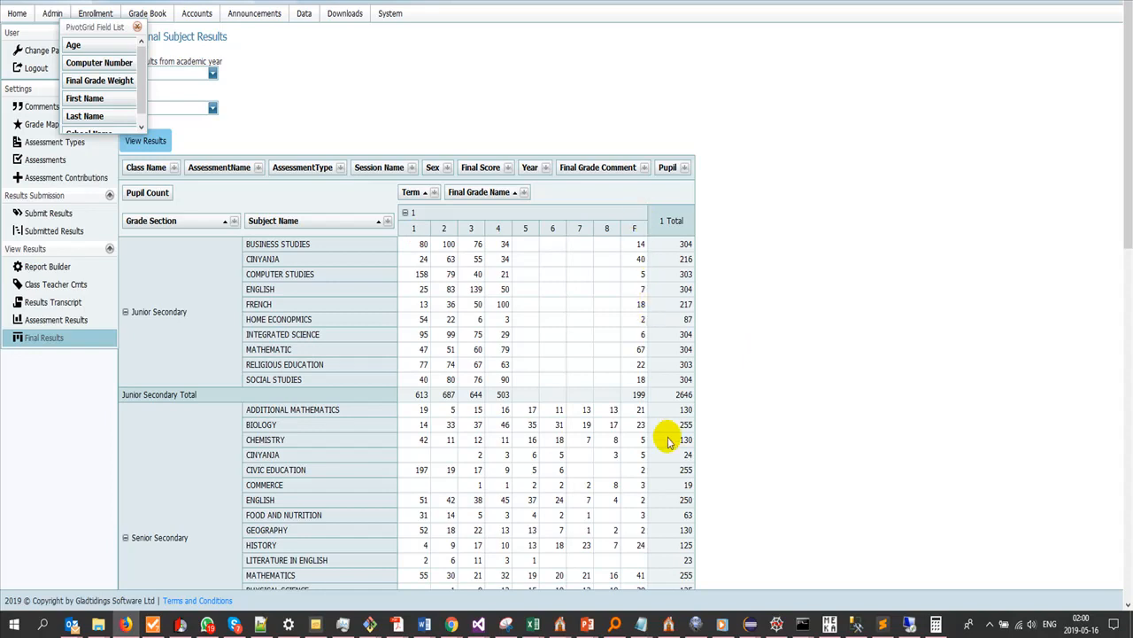
scroll(673, 433, "down", 4)
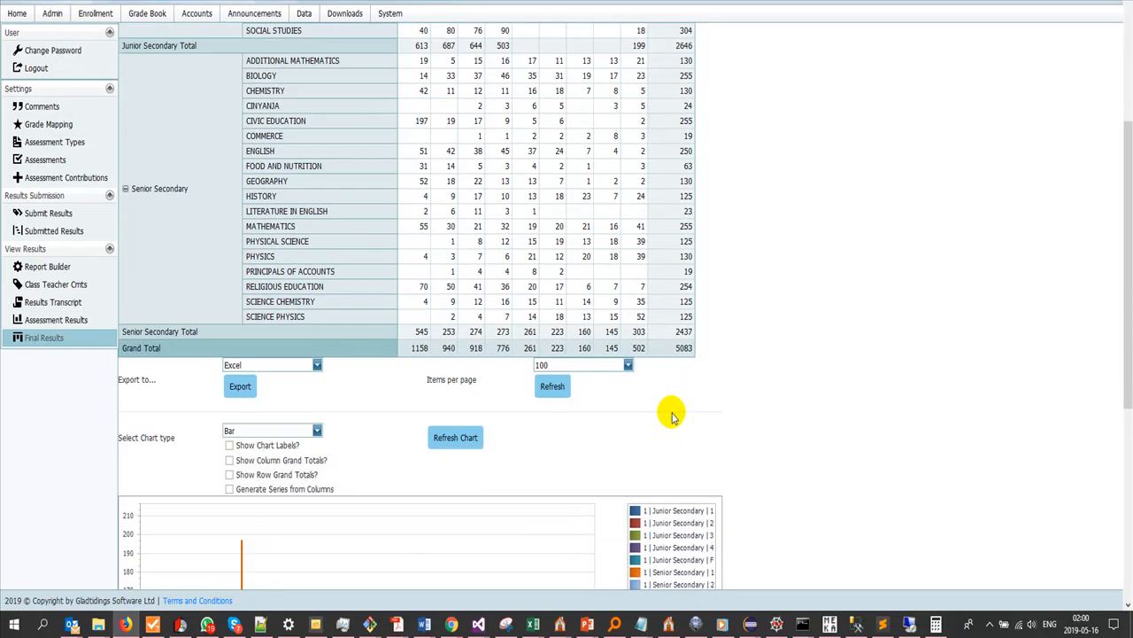
scroll(671, 412, "up", 2)
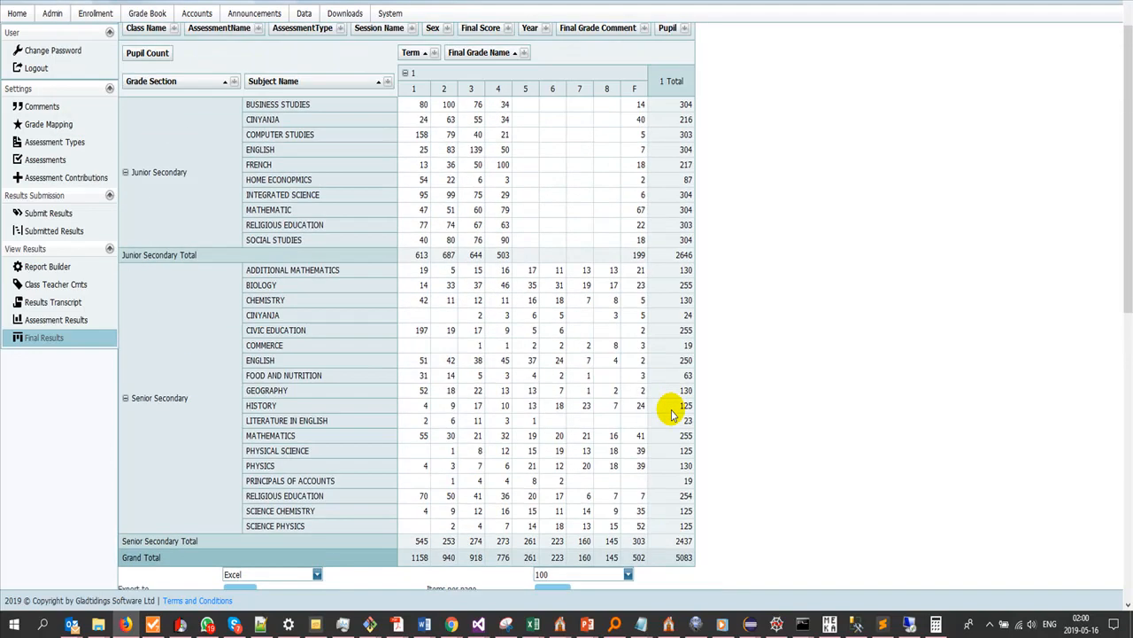
scroll(642, 372, "up", 2)
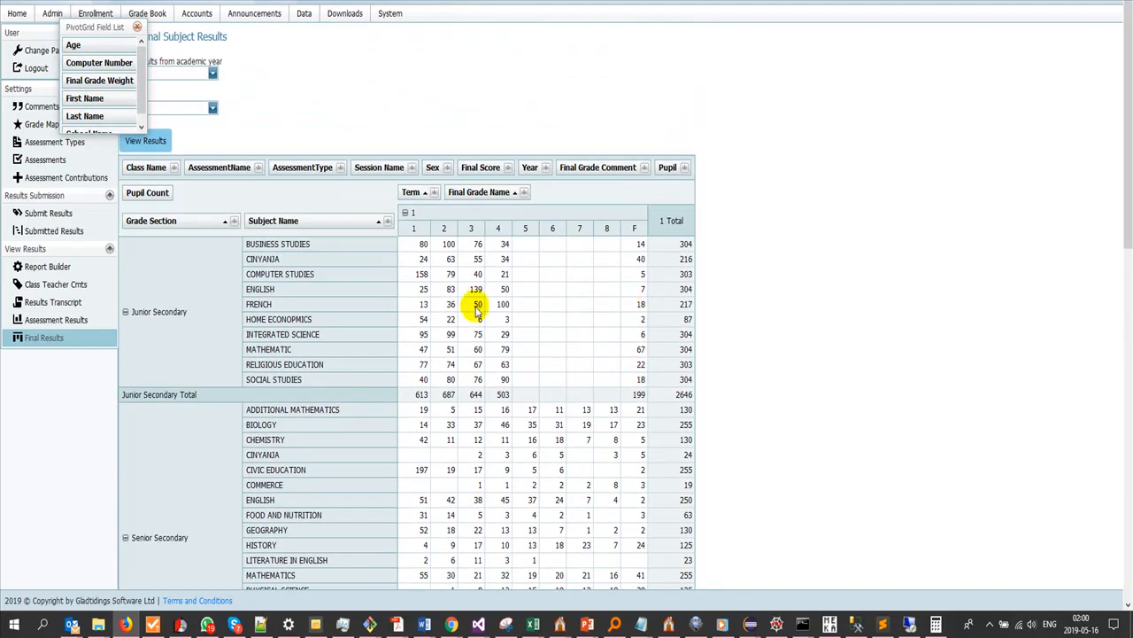
scroll(529, 414, "down", 3)
scroll(524, 400, "up", 2)
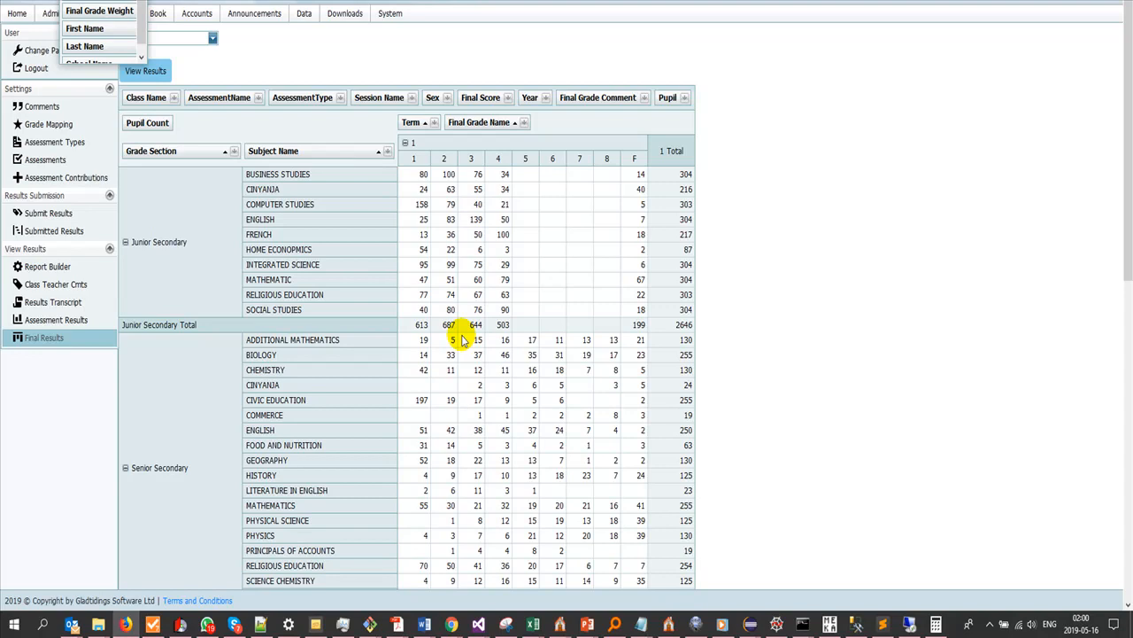
left_click(524, 123)
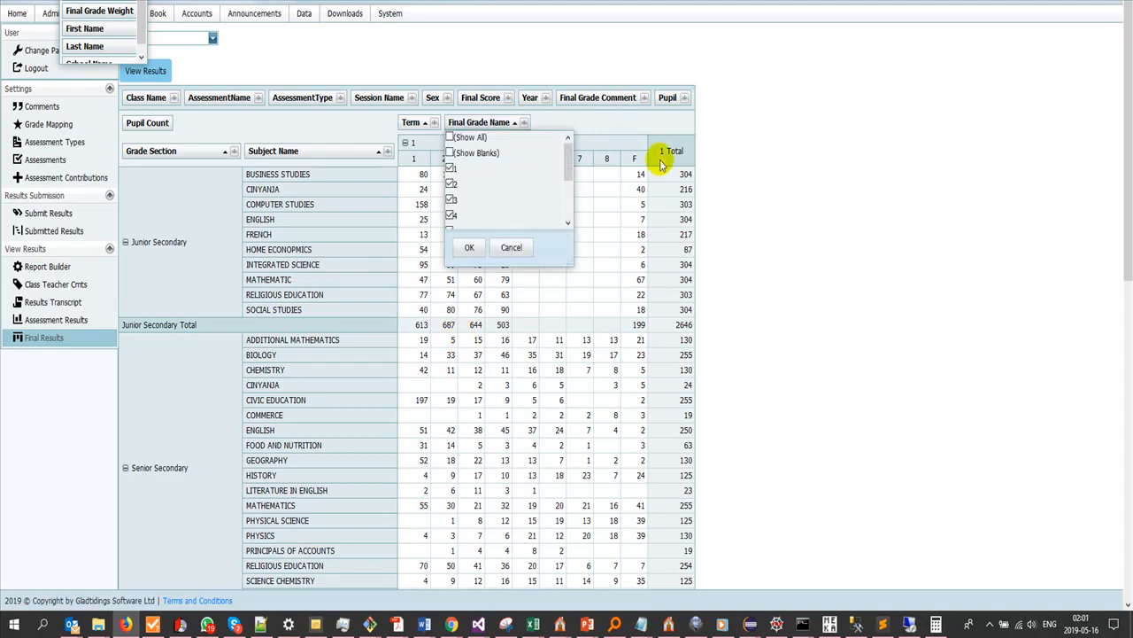
left_click(746, 206)
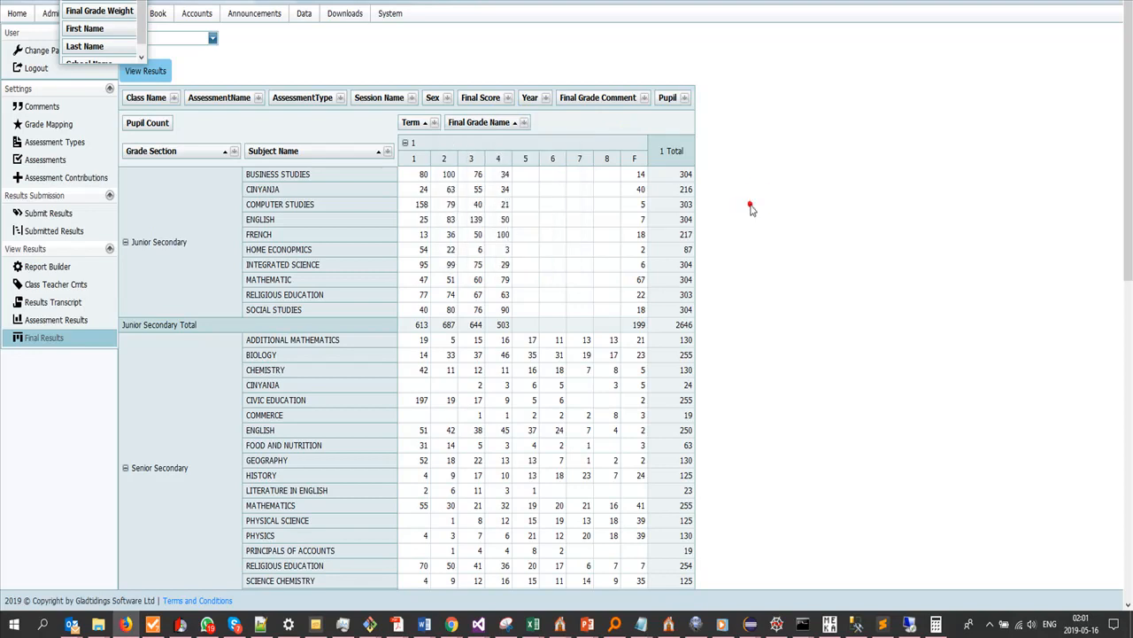
Step: Filter Grade Section to Senior Secondary only and Final Grade Name to grade F only
left_click(234, 152)
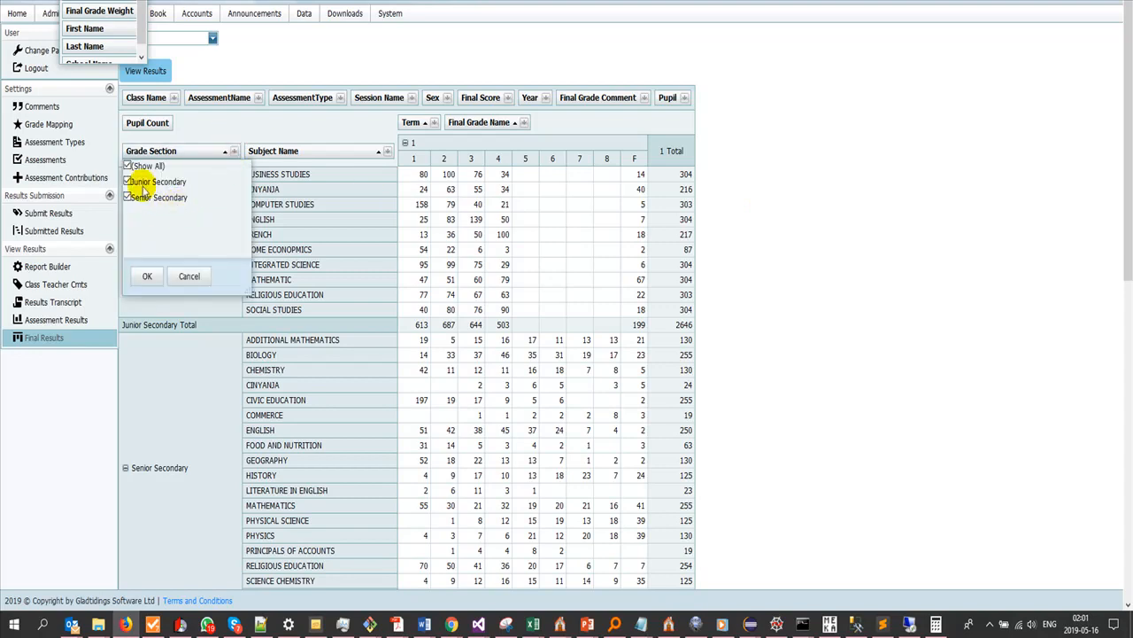
left_click(144, 275)
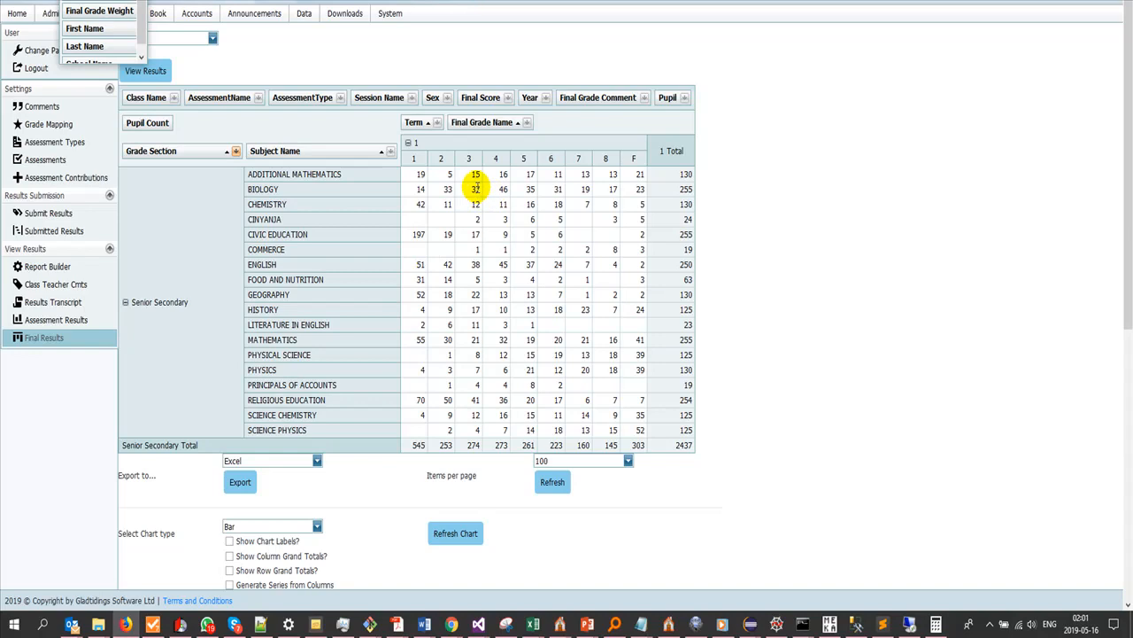
left_click(526, 123)
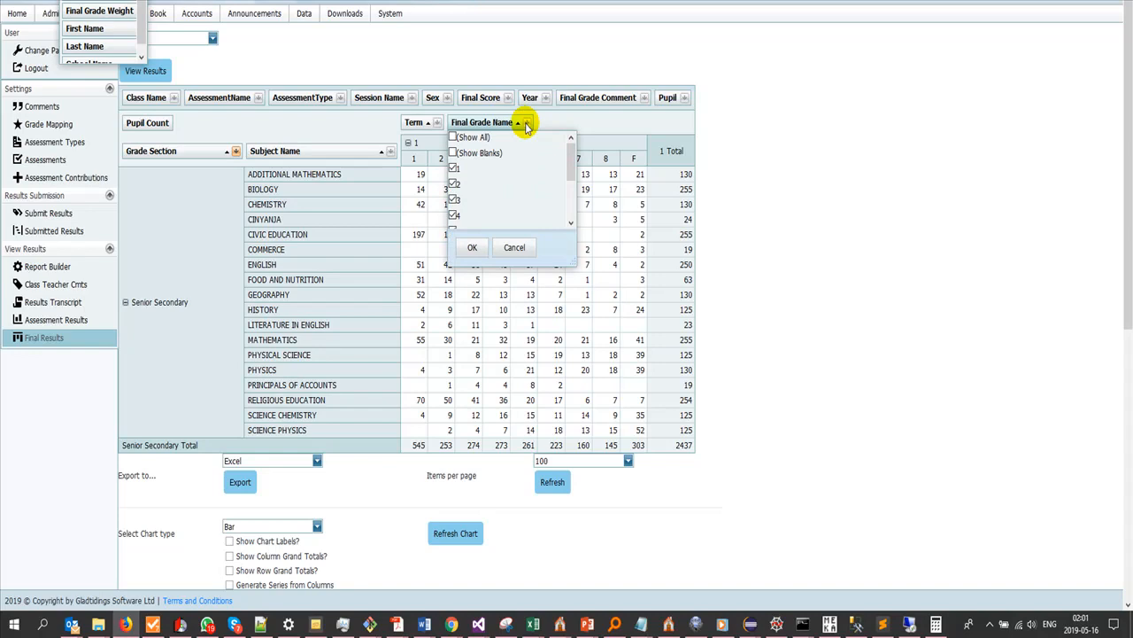
left_click(453, 184)
scroll(459, 201, "down", 3)
scroll(468, 181, "up", 3)
left_click(454, 139)
scroll(453, 199, "down", 3)
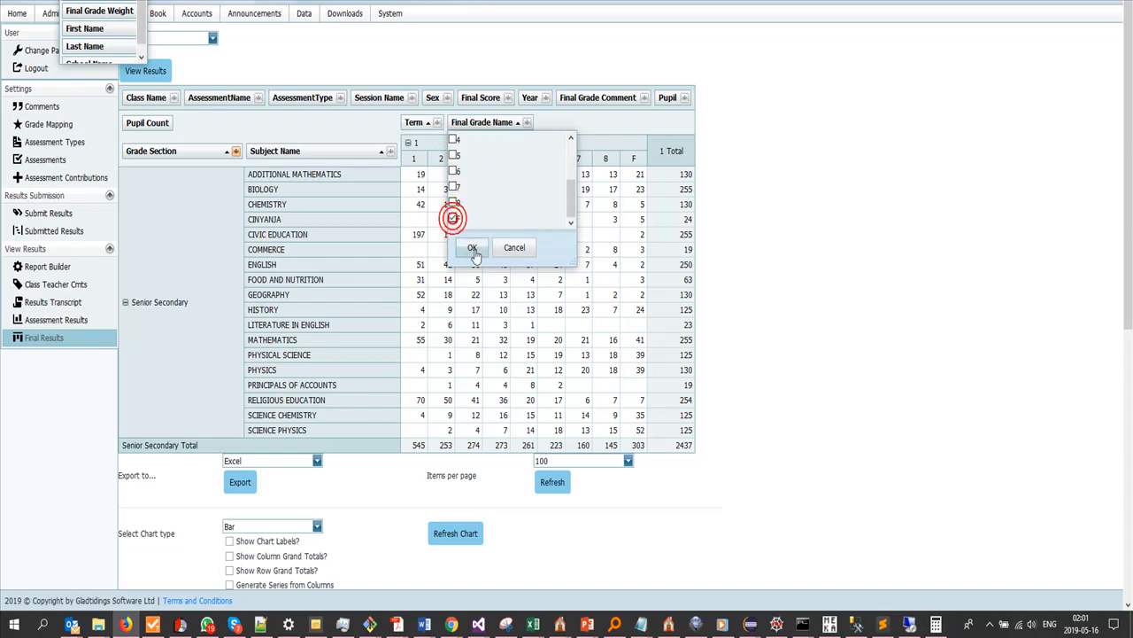
left_click(473, 249)
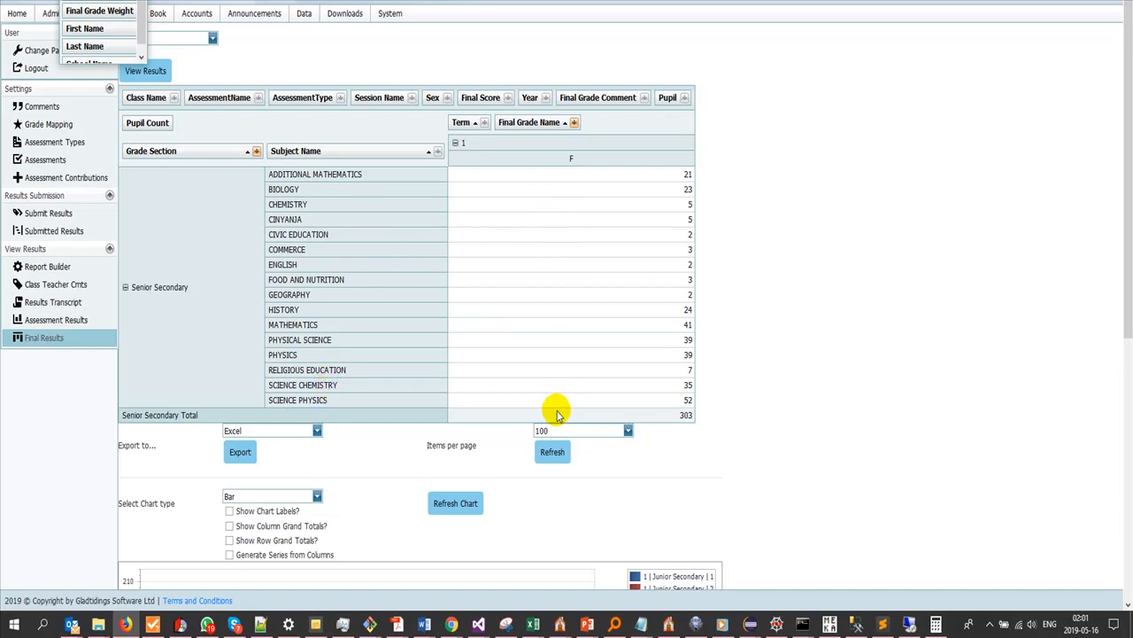
Step: Refresh the bar chart to plot the filtered Senior Secondary F grades and check it against the grid
scroll(558, 413, "down", 3)
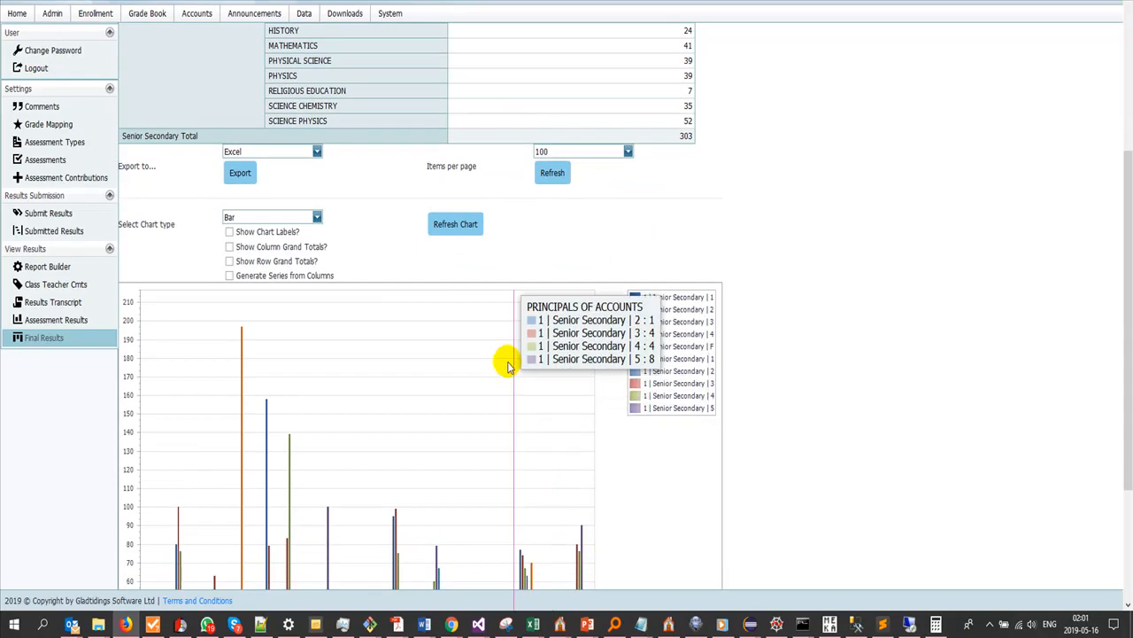
left_click(455, 225)
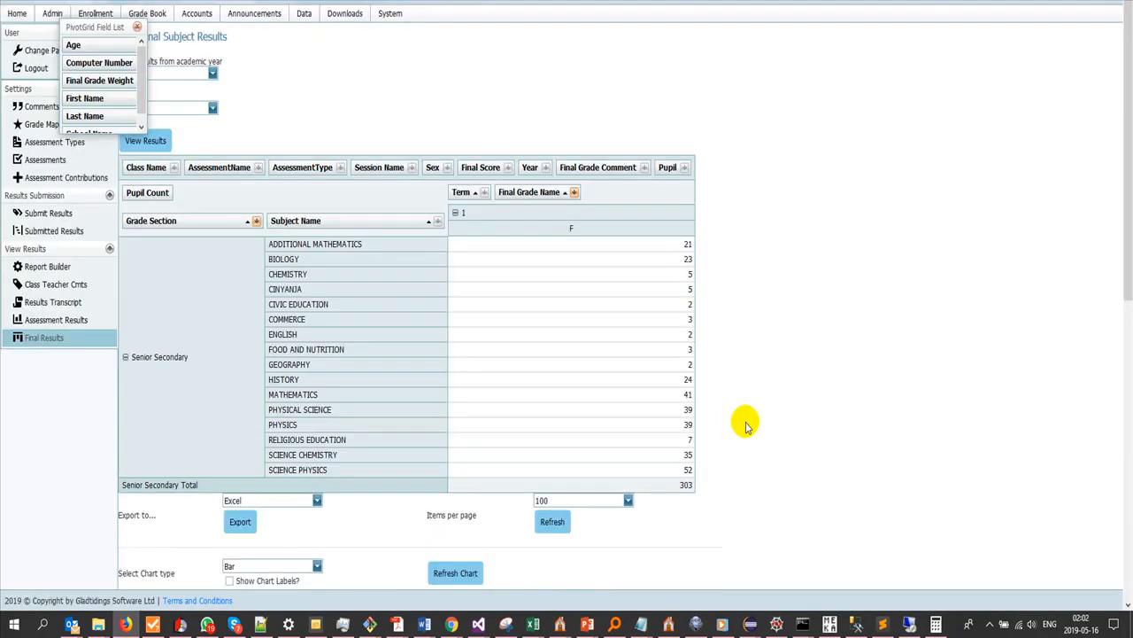
scroll(746, 425, "down", 6)
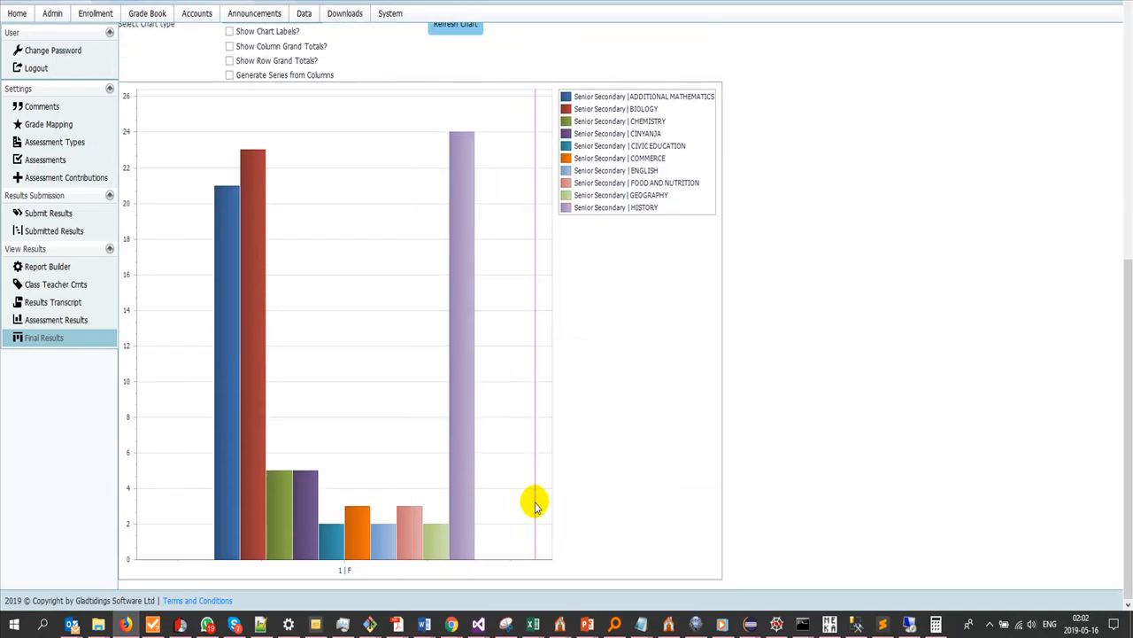
scroll(496, 509, "up", 4)
scroll(518, 518, "up", 2)
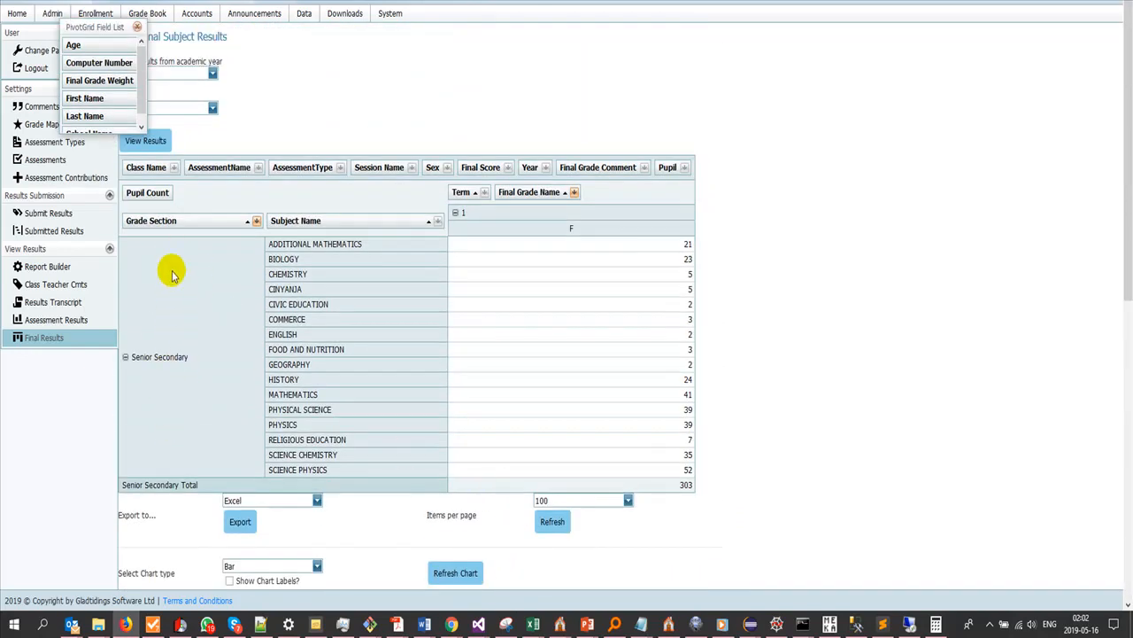
Step: Move Grade Section from the row fields to the filter fields after Sex and bring the chart in line with it
left_click_drag(163, 223, 454, 176)
scroll(428, 472, "down", 5)
mouse_move(443, 349)
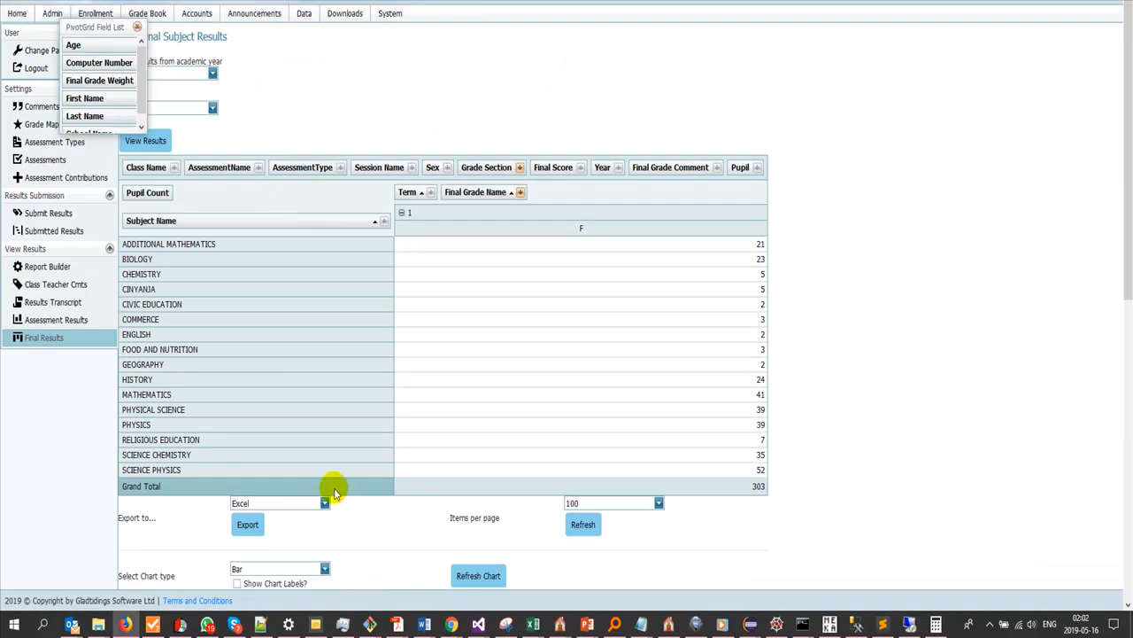
scroll(333, 489, "down", 5)
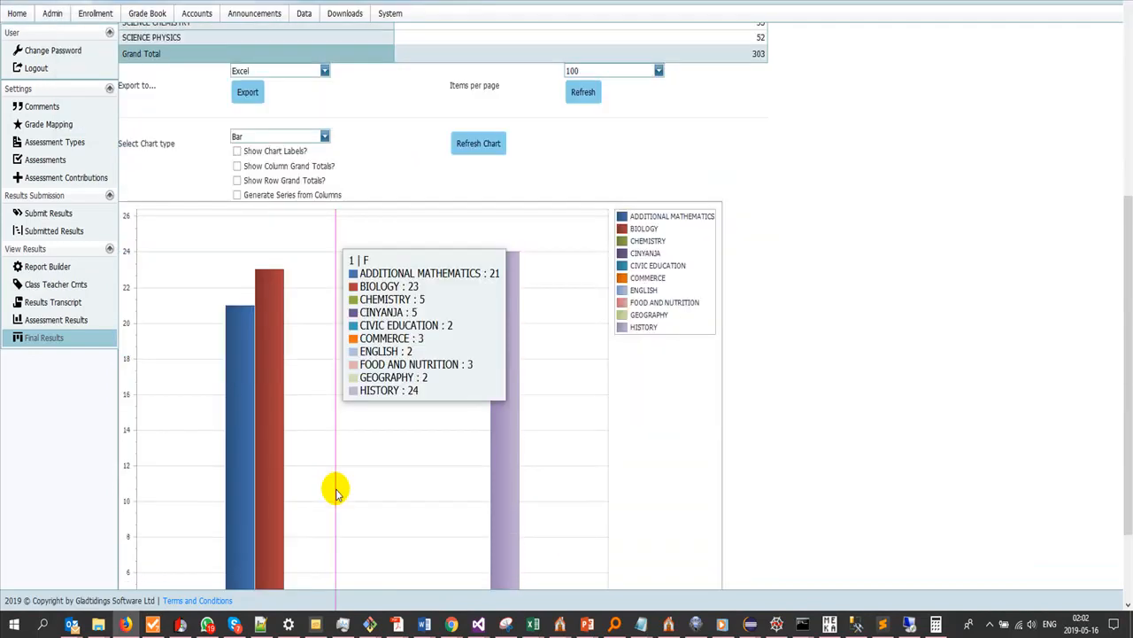
Step: Turn on chart labels and refresh the bar chart of F grades by subject
scroll(337, 494, "down", 1)
left_click(475, 94)
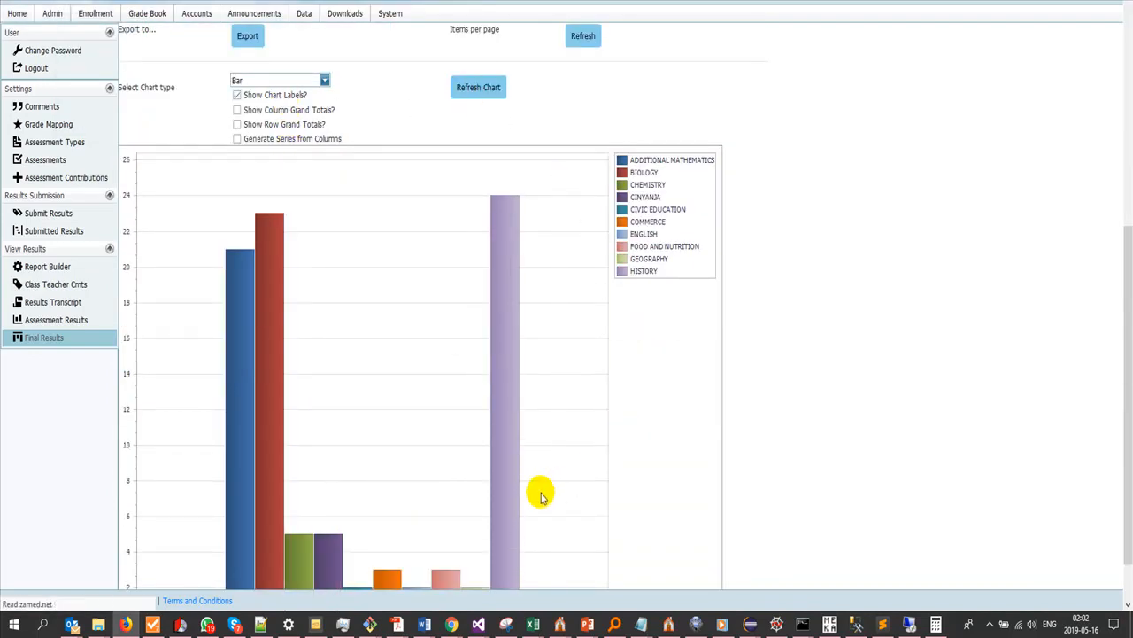
scroll(517, 527, "down", 6)
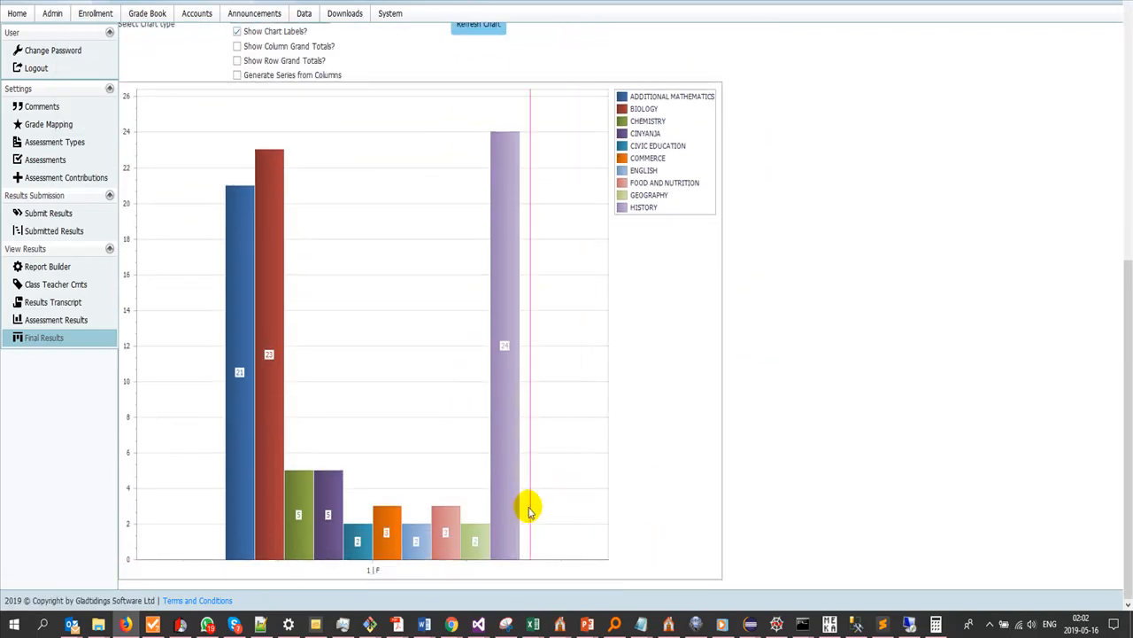
mouse_move(504, 502)
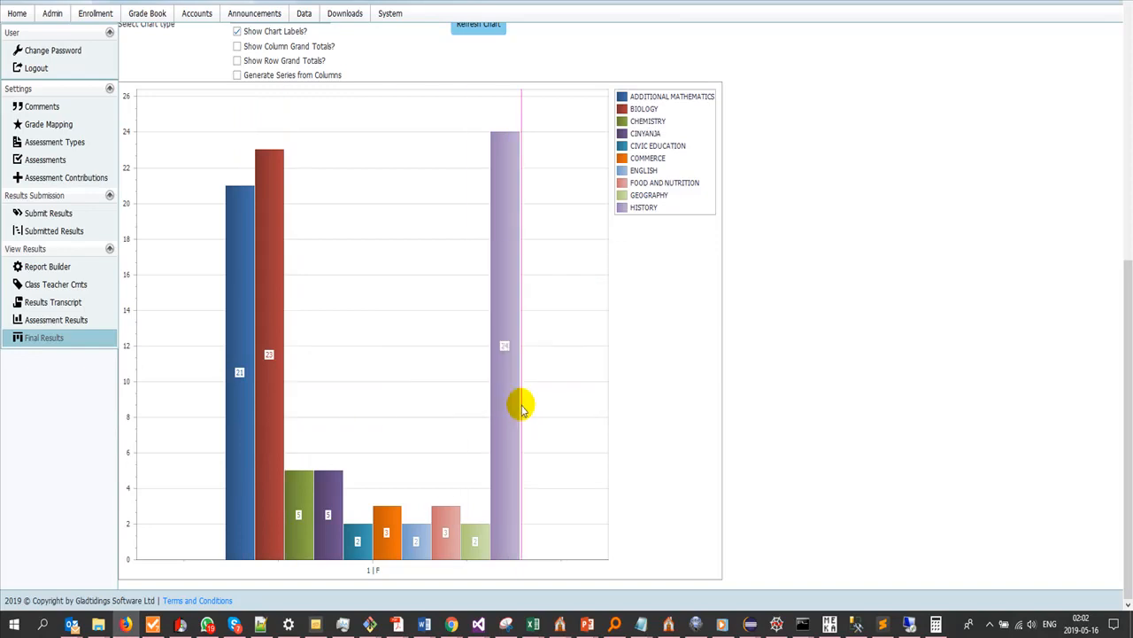
Step: Compare the subjects and F grade counts in the grid with those plotted in the bar chart
scroll(521, 408, "up", 4)
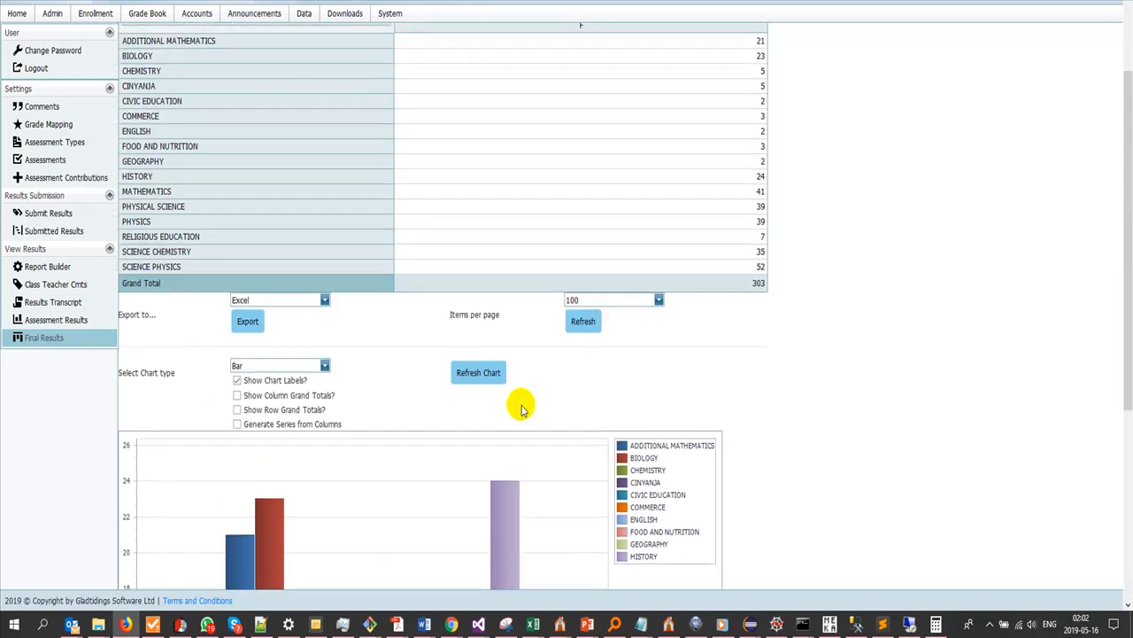
scroll(522, 408, "up", 2)
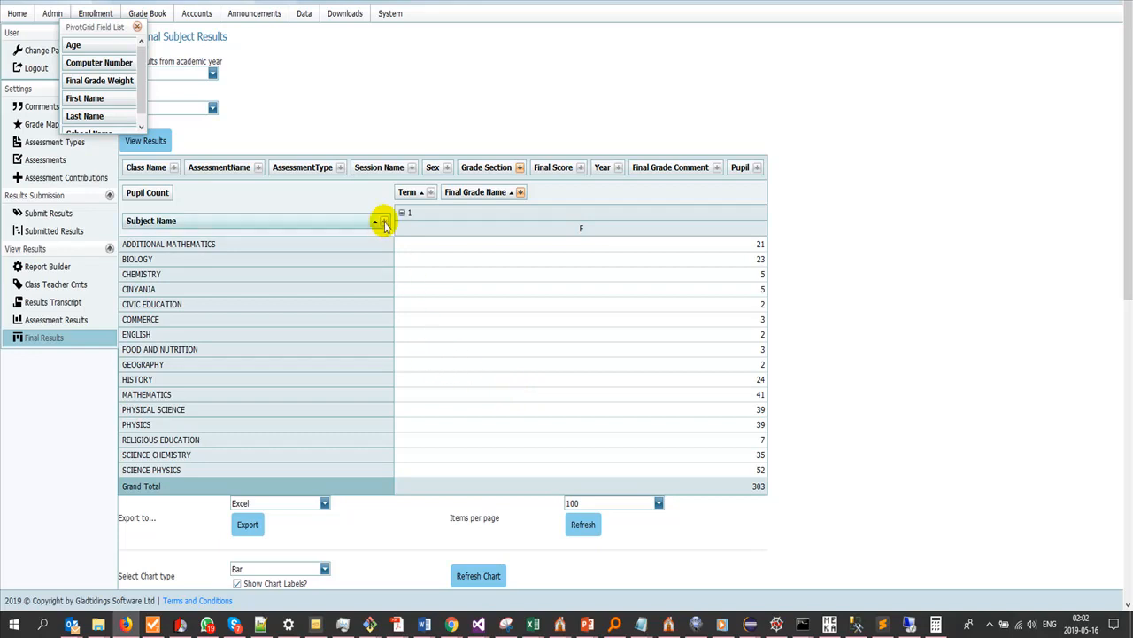
scroll(476, 413, "down", 6)
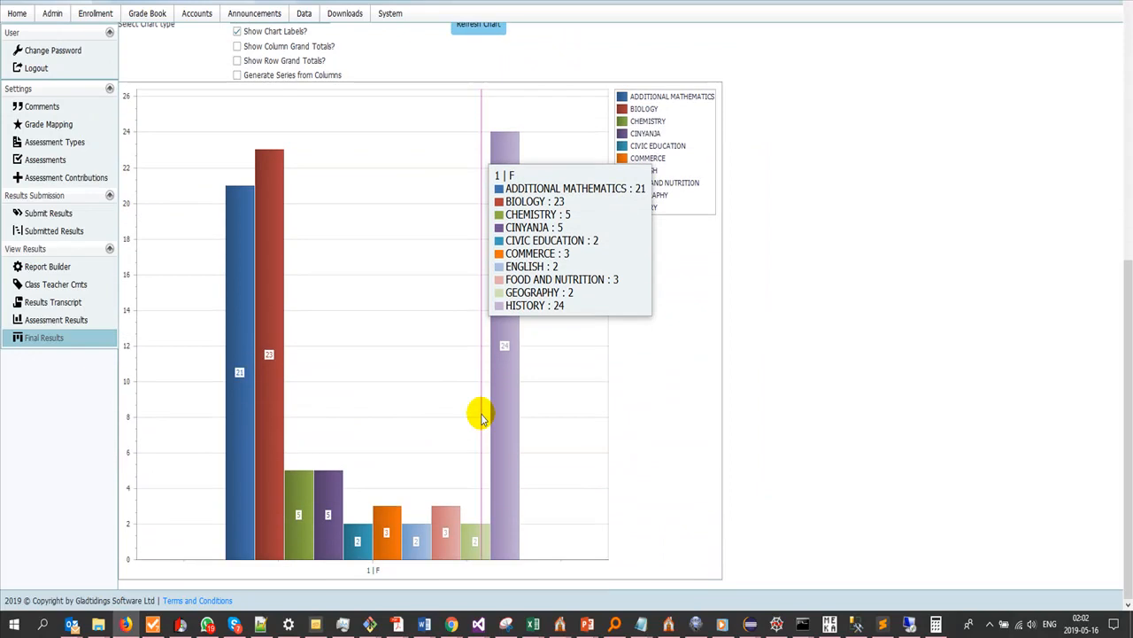
scroll(480, 412, "up", 5)
scroll(736, 448, "down", 5)
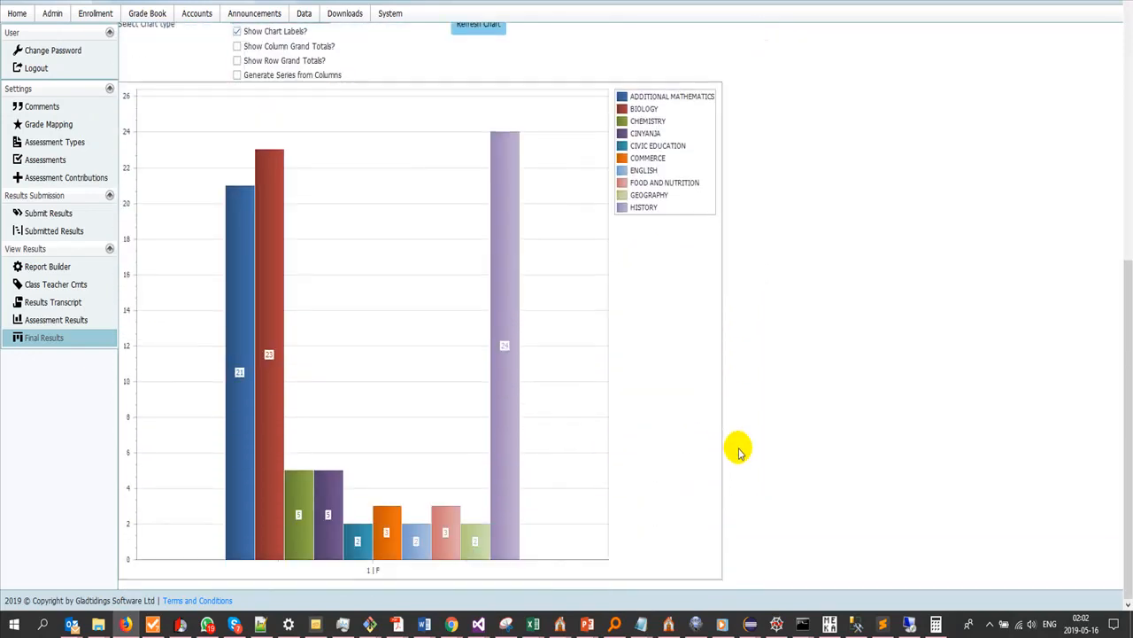
scroll(739, 452, "up", 5)
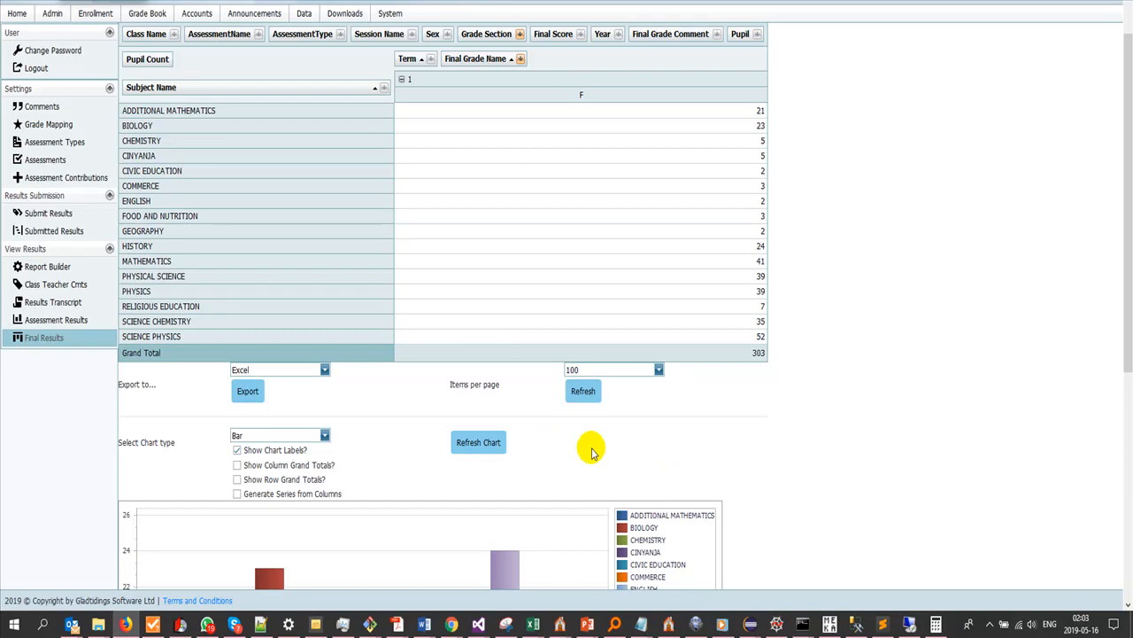
scroll(591, 447, "down", 3)
scroll(590, 443, "up", 4)
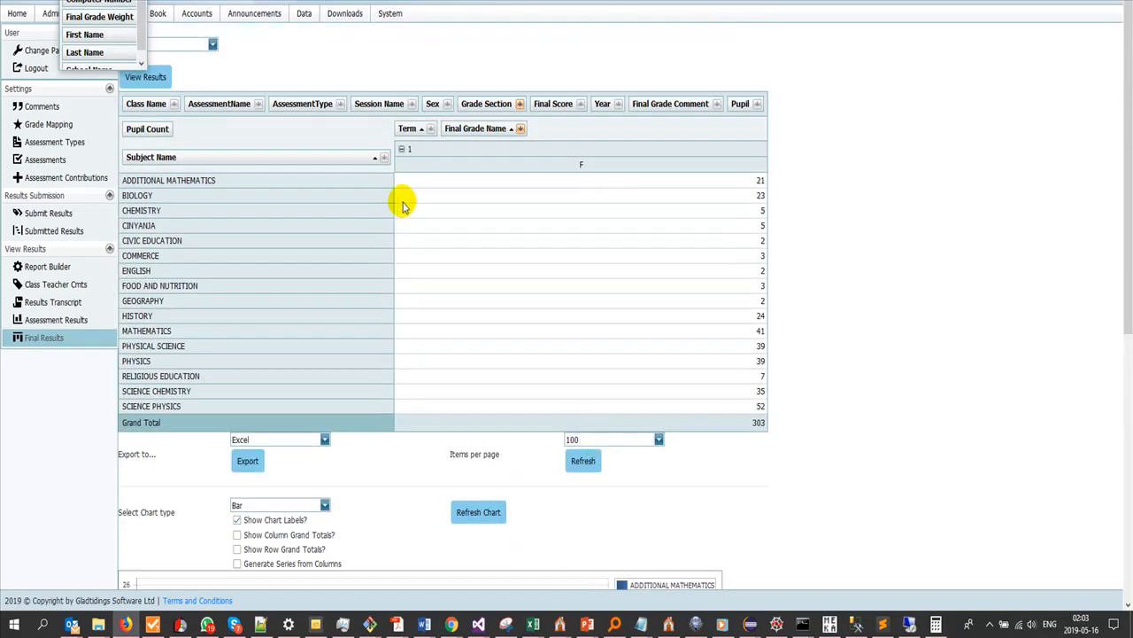
left_click(382, 159)
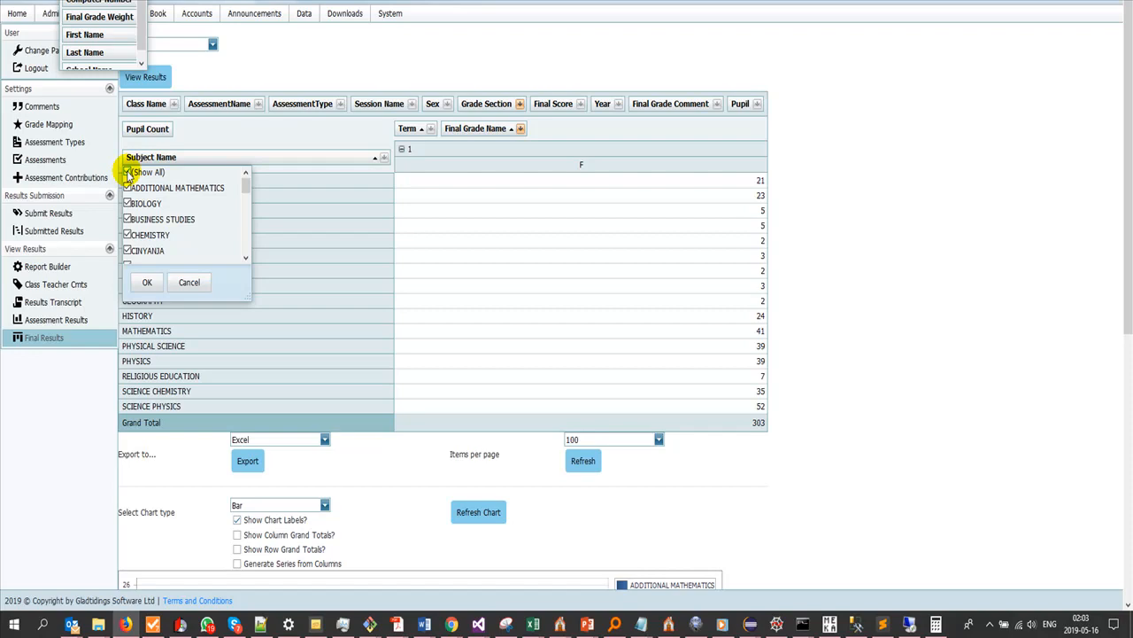
left_click(867, 284)
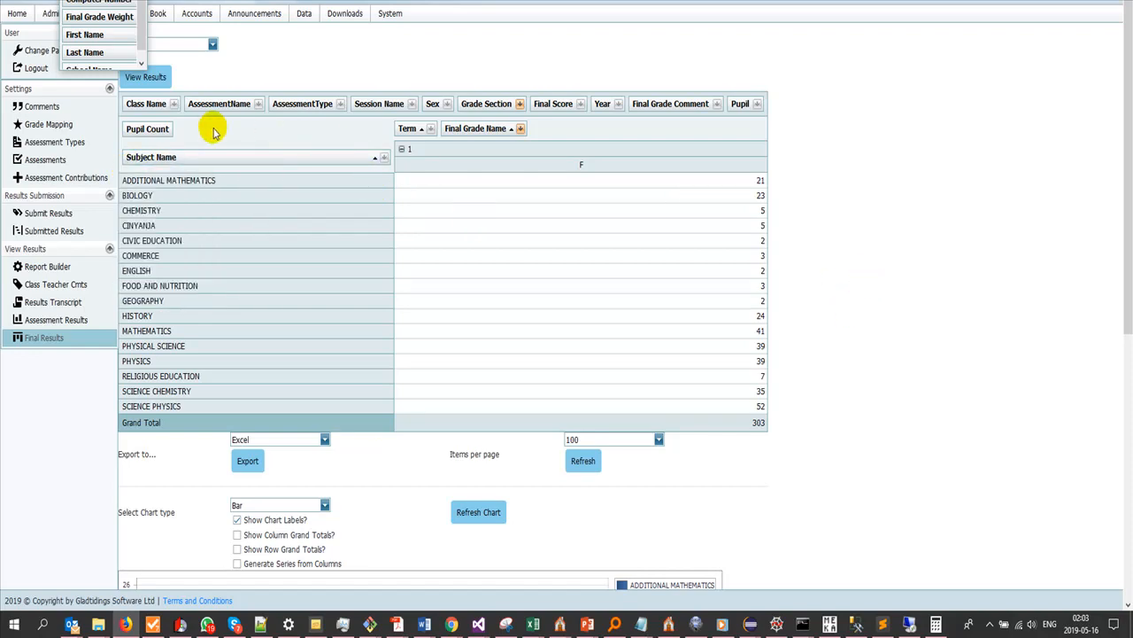
right_click(325, 140)
left_click(372, 187)
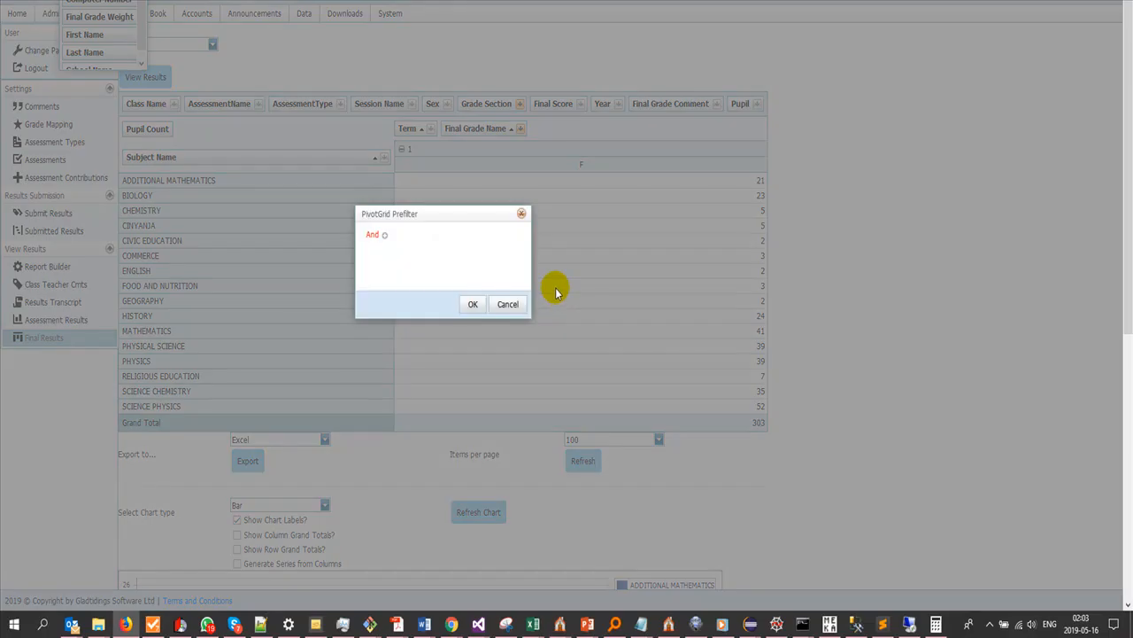
left_click(384, 235)
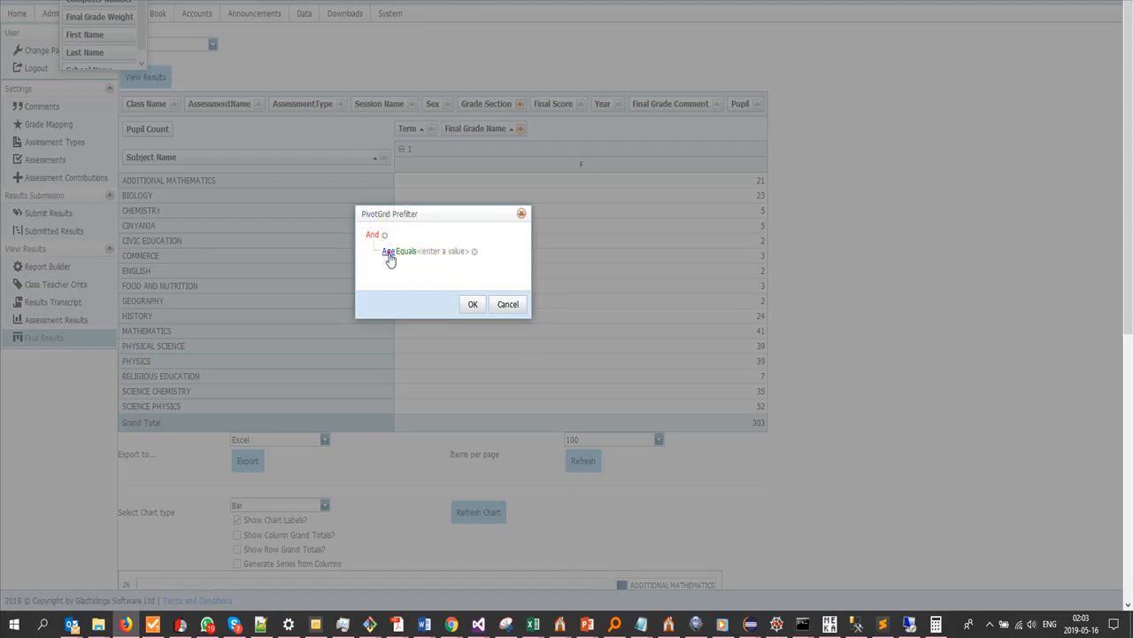
left_click(388, 252)
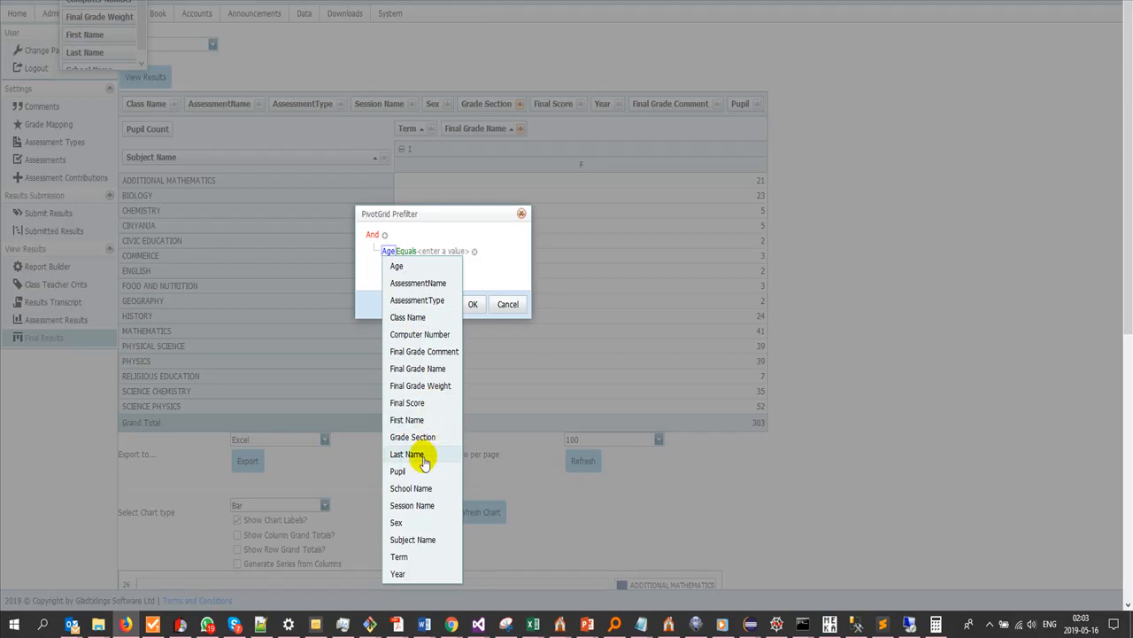
scroll(435, 456, "down", 3)
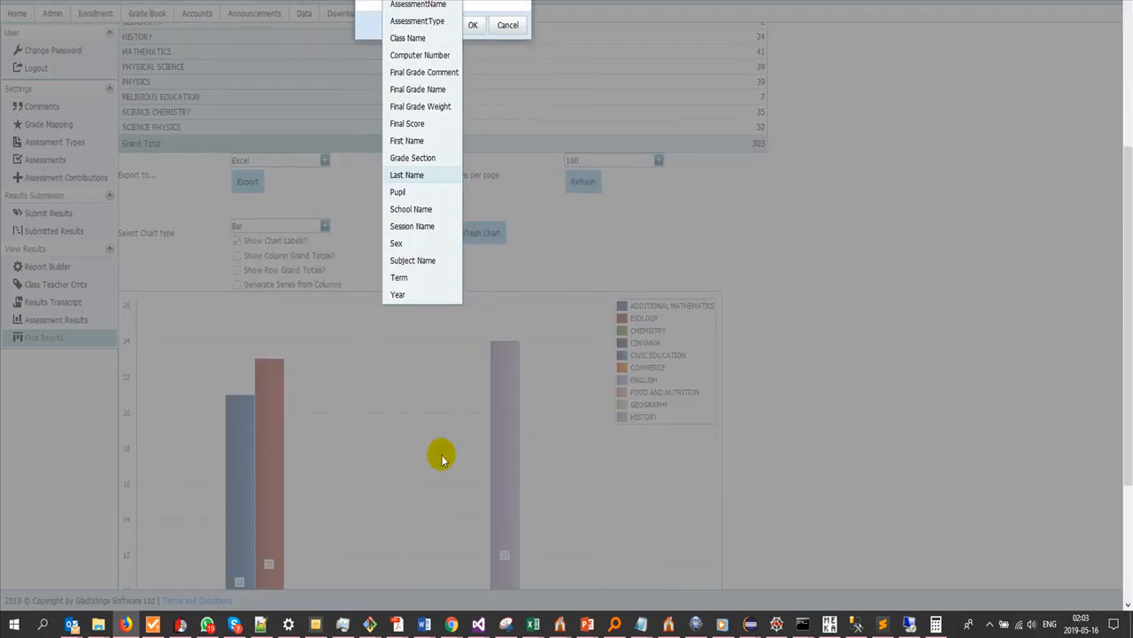
scroll(441, 457, "up", 1)
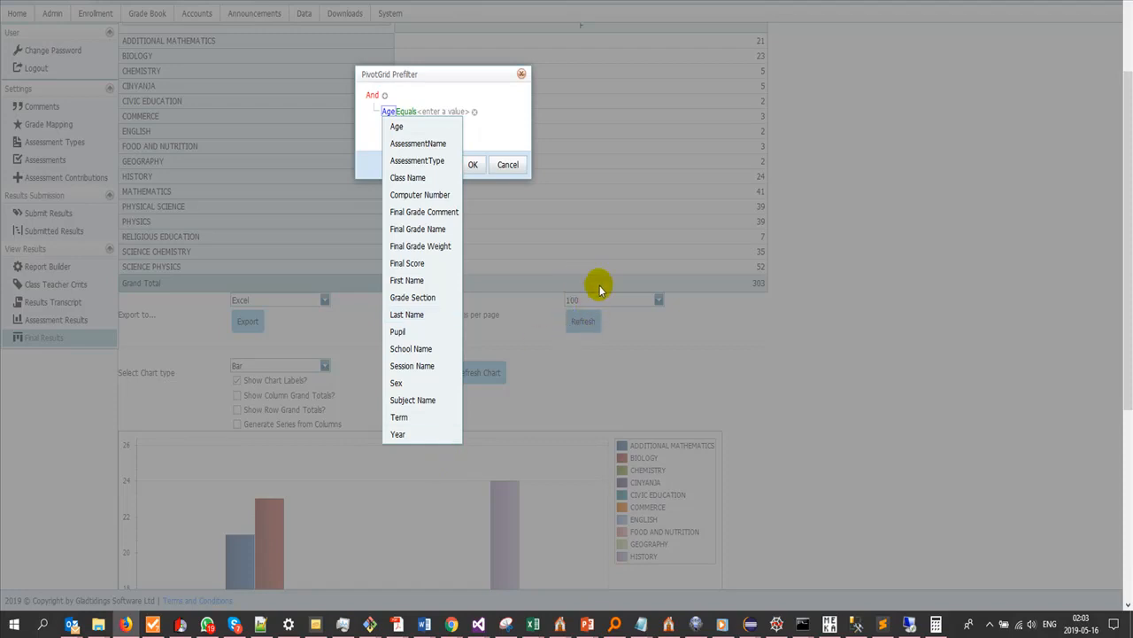
left_click(501, 220)
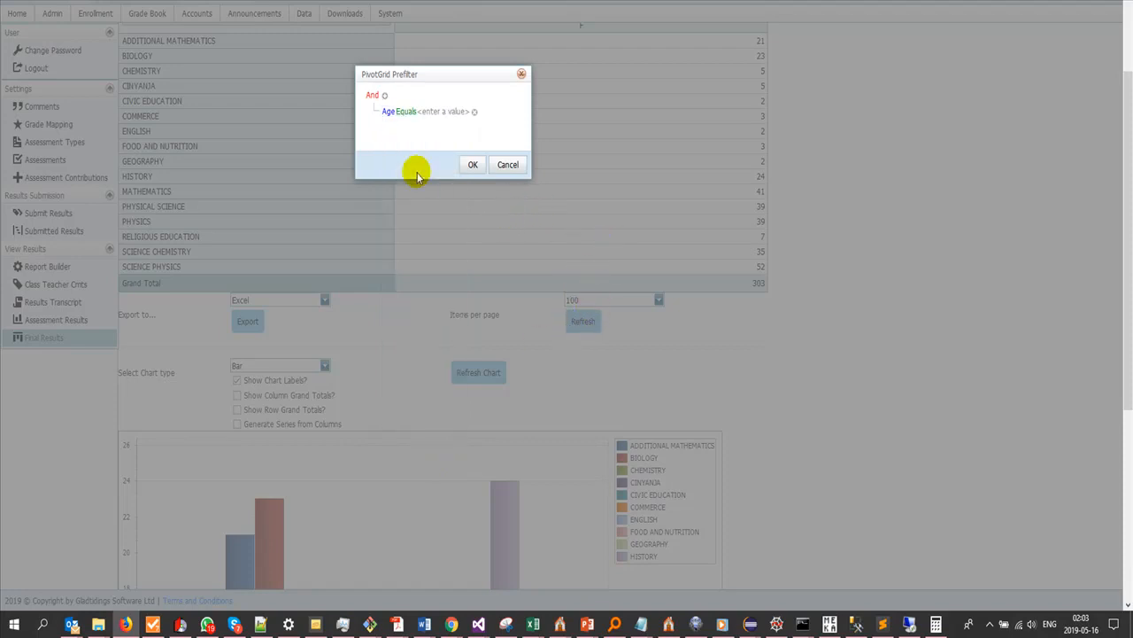
left_click(508, 166)
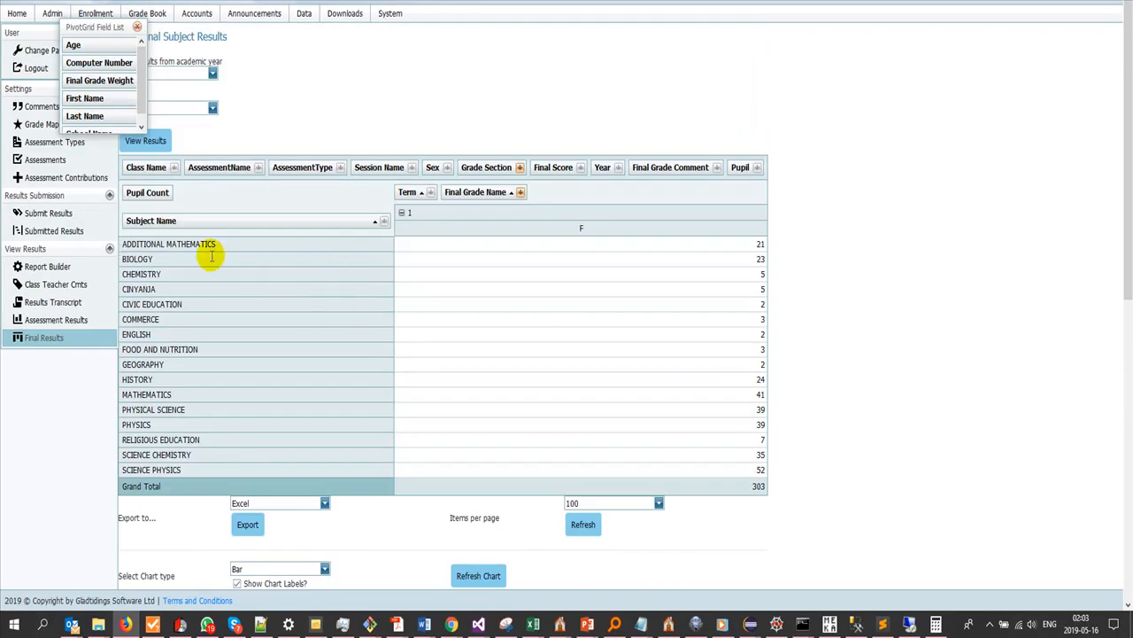
Step: Clear the Subject Name filter selection and tick only ADDITIONAL MATHEMATICS, HISTORY and MATHEMATICS
left_click(384, 223)
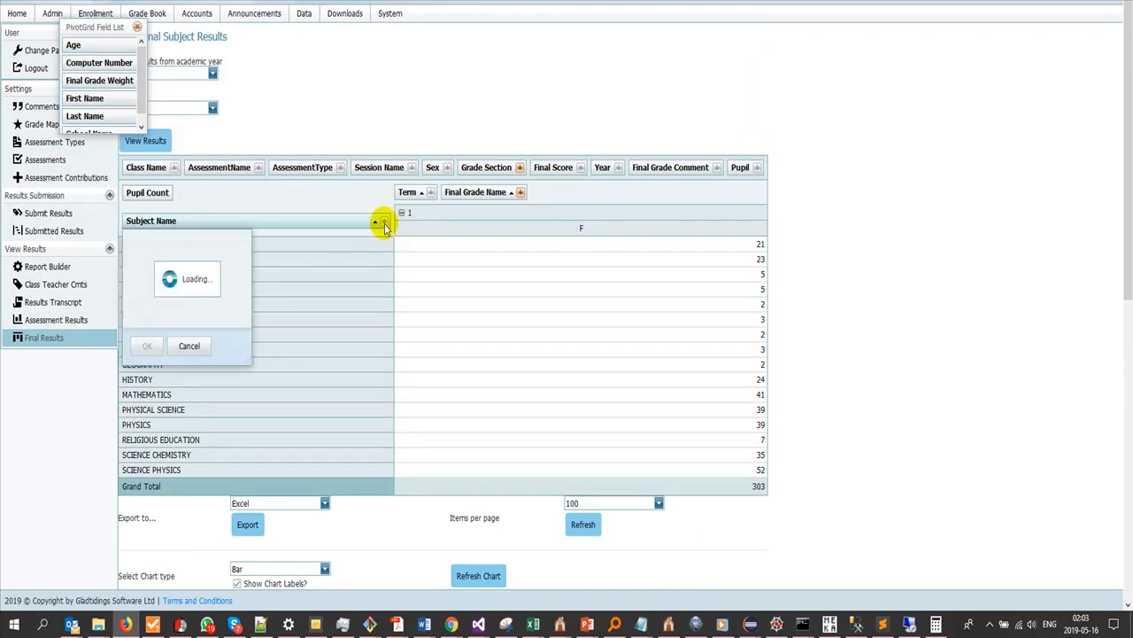
left_click(129, 236)
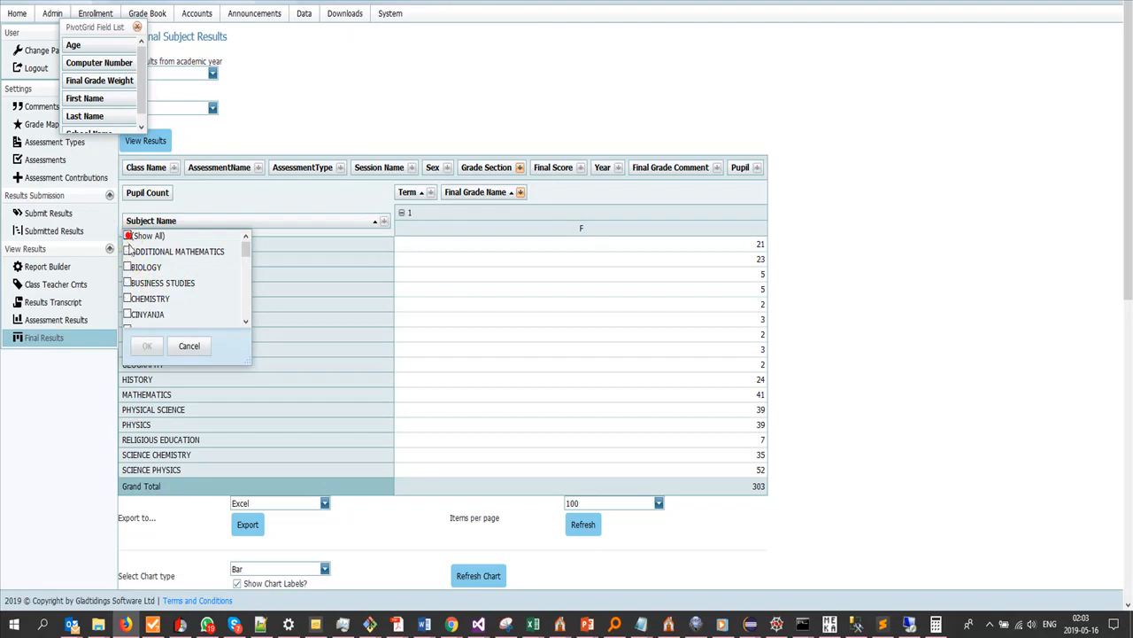
left_click(128, 251)
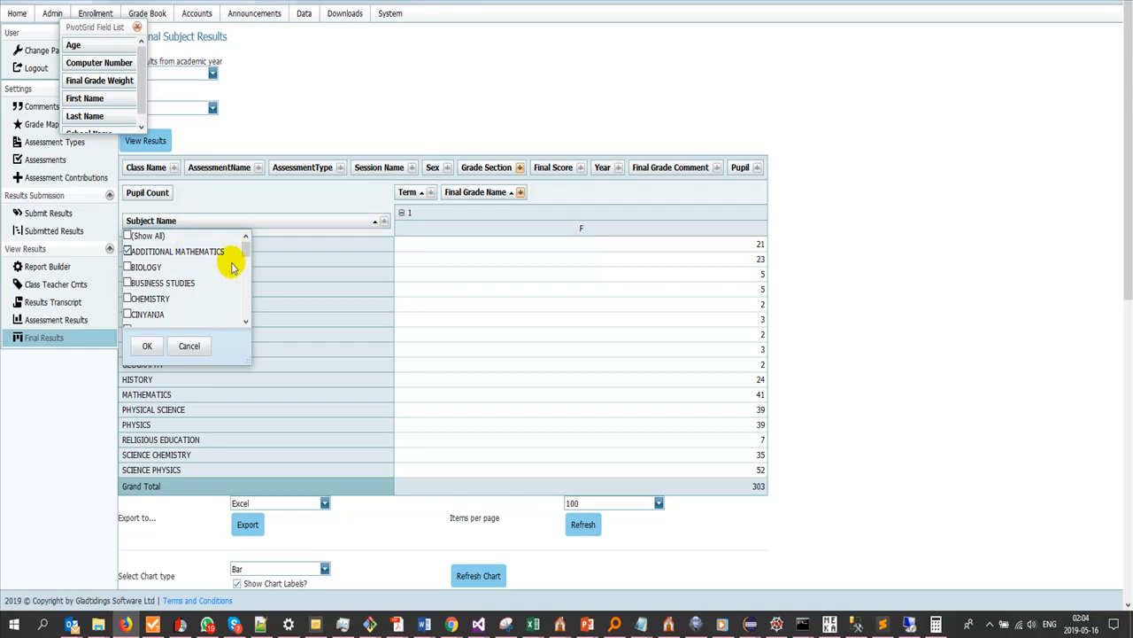
scroll(160, 282, "down", 1)
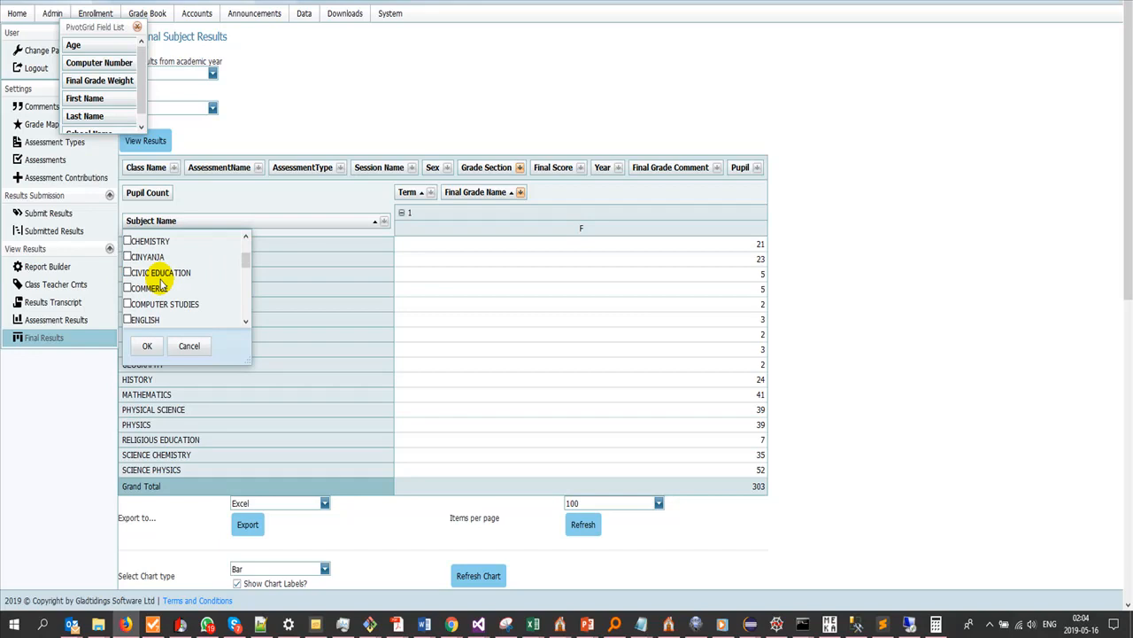
scroll(135, 291, "down", 2)
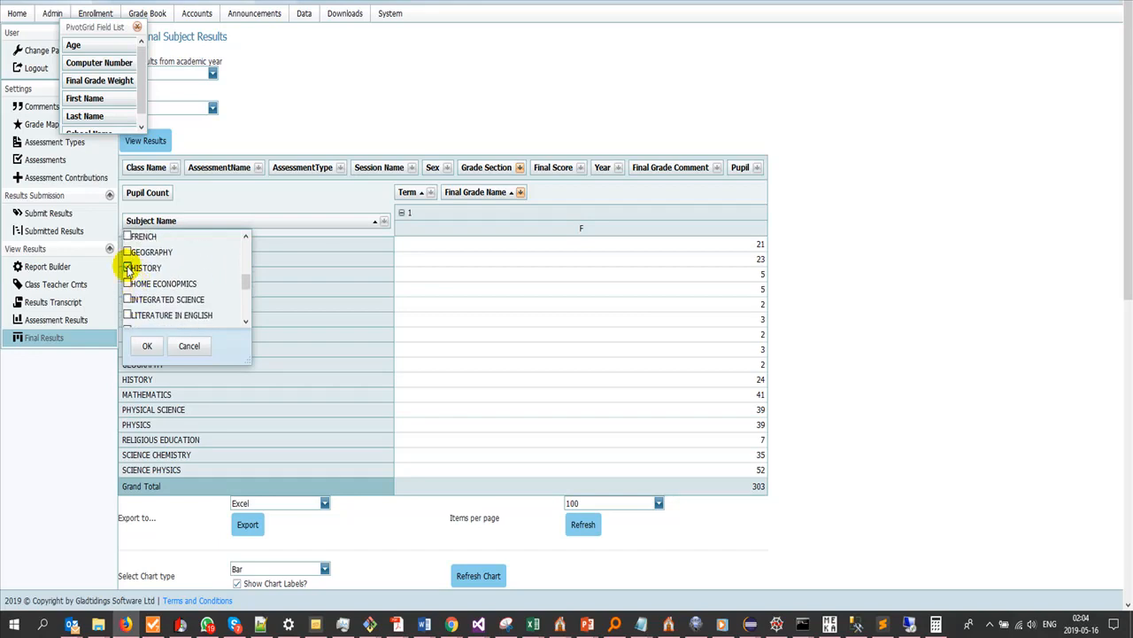
scroll(129, 294, "down", 2)
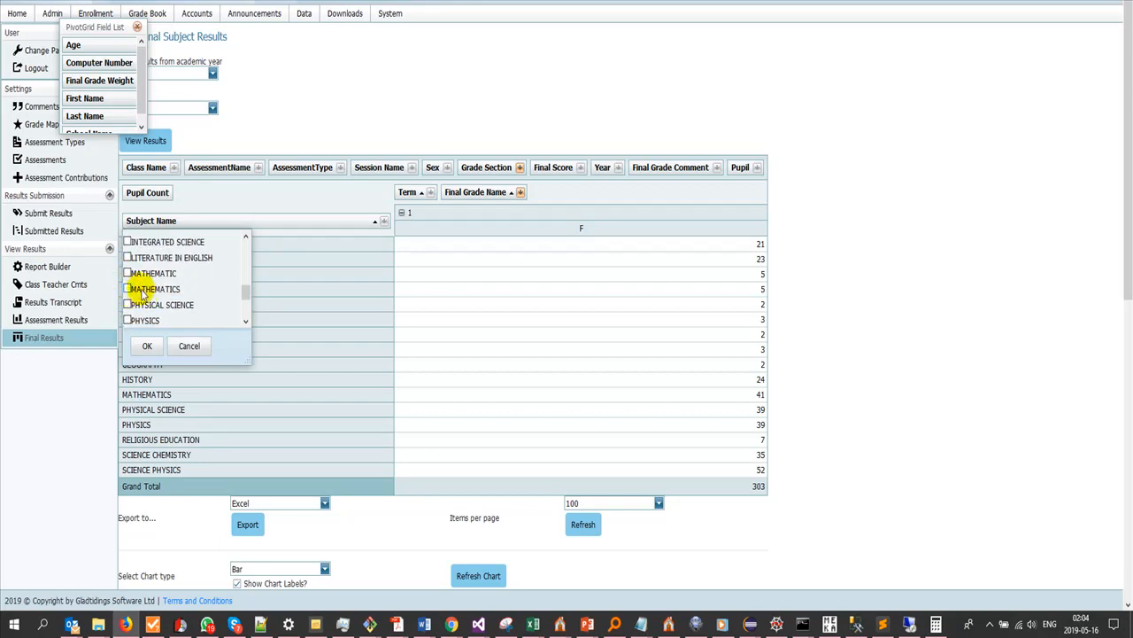
left_click(129, 289)
Step: Add PHYSICAL SCIENCE, PHYSICS and RELIGIOUS EDUCATION to the ticked subjects and apply the Subject Name filter
scroll(151, 298, "down", 2)
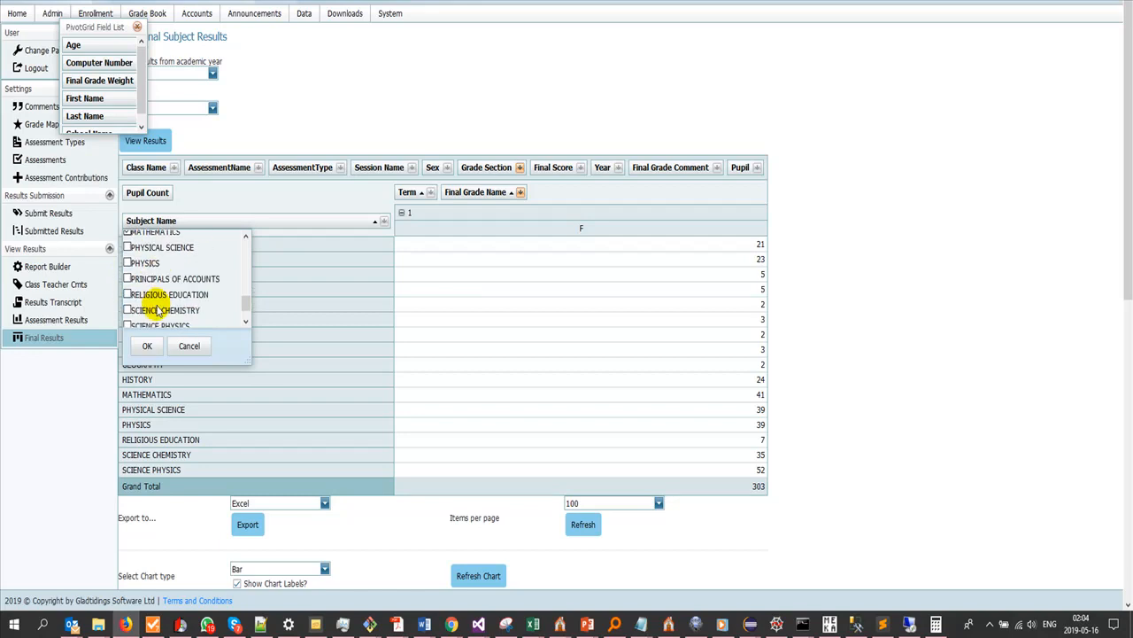
scroll(132, 304, "up", 2)
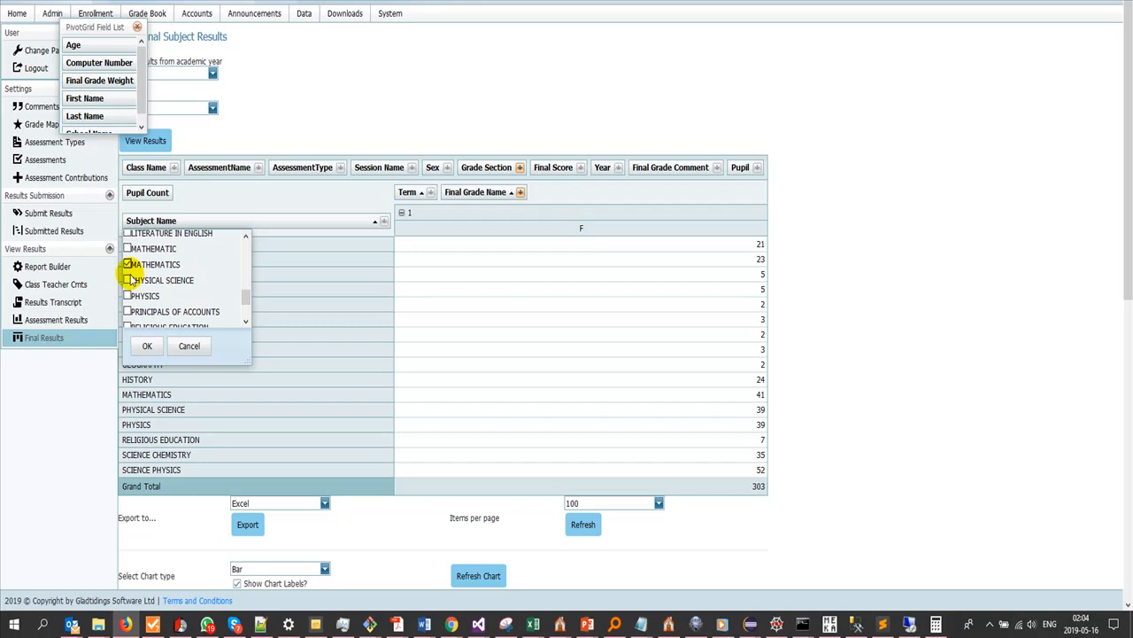
left_click(130, 280)
scroll(137, 288, "down", 2)
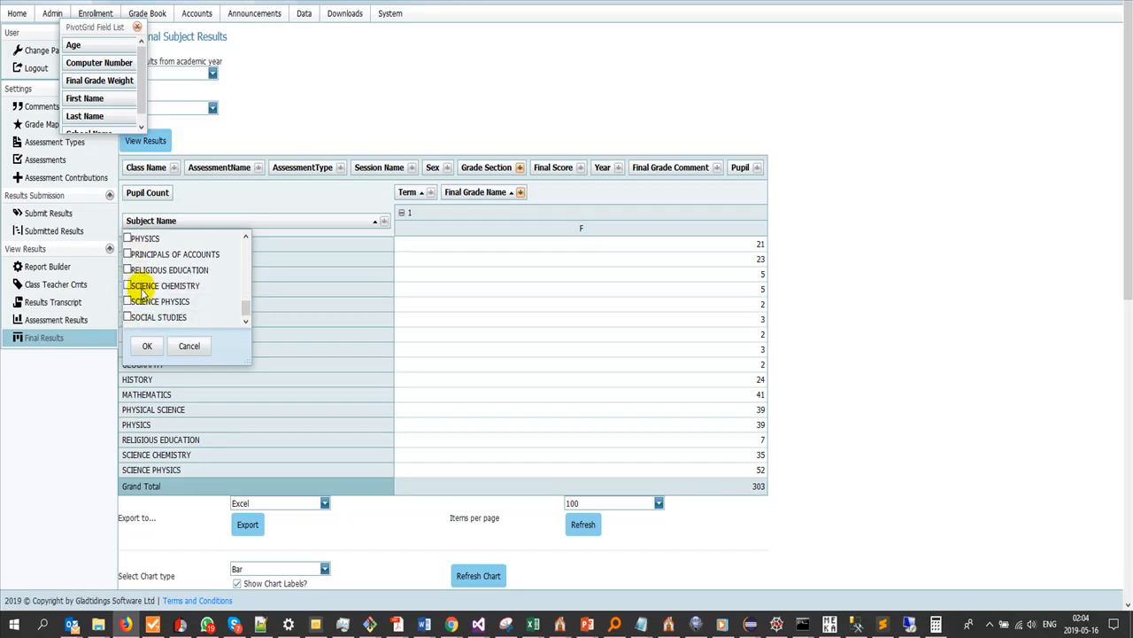
left_click(128, 238)
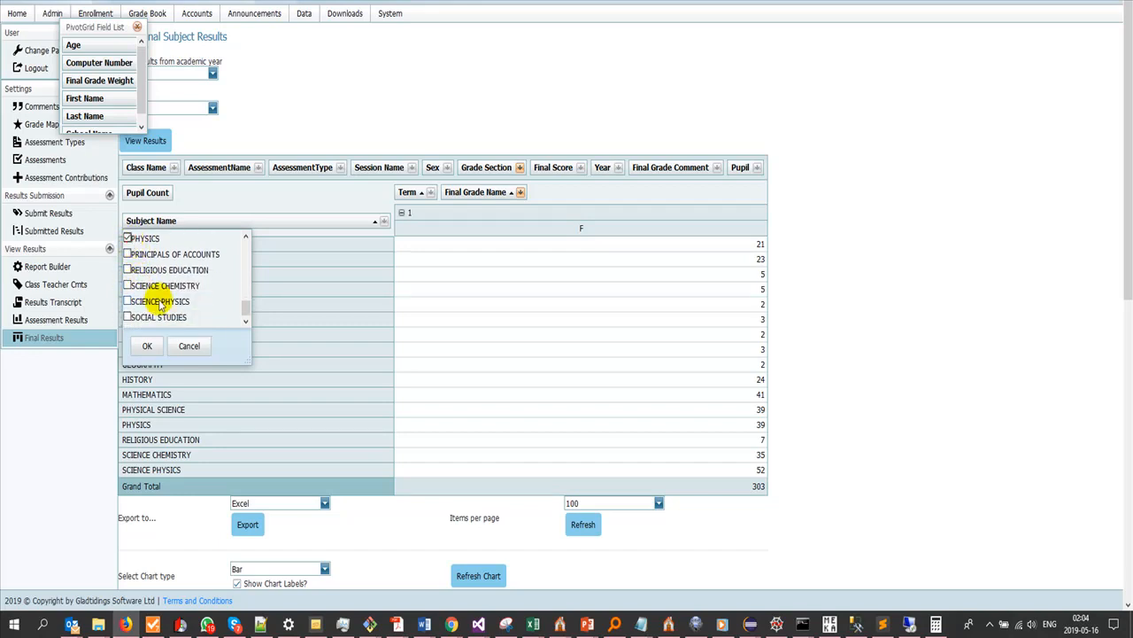
scroll(161, 304, "down", 1)
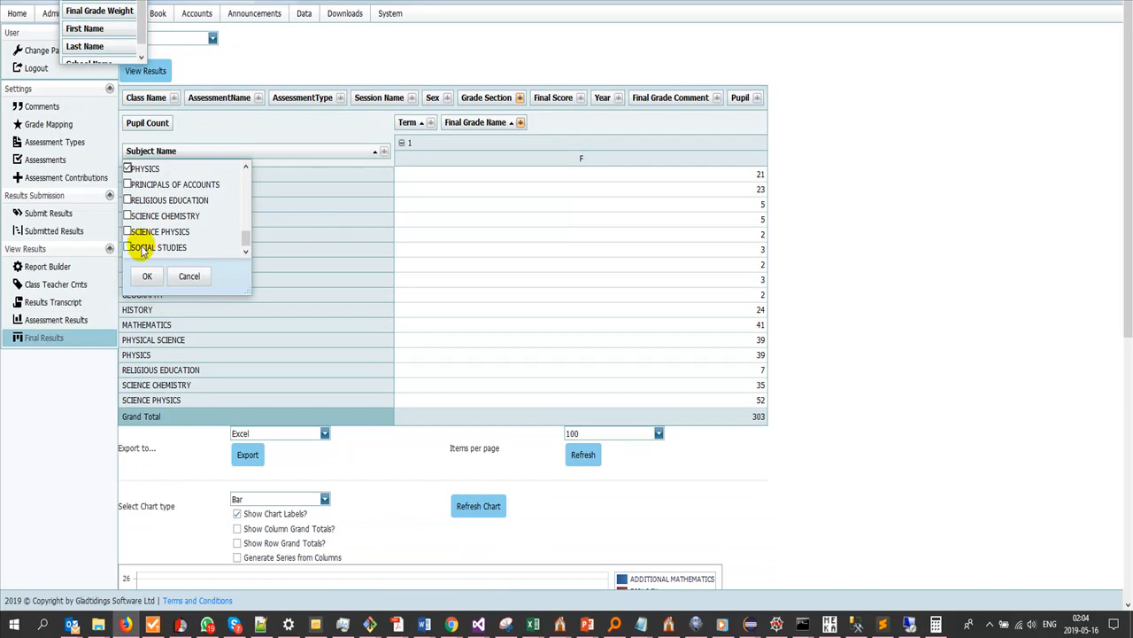
left_click(128, 200)
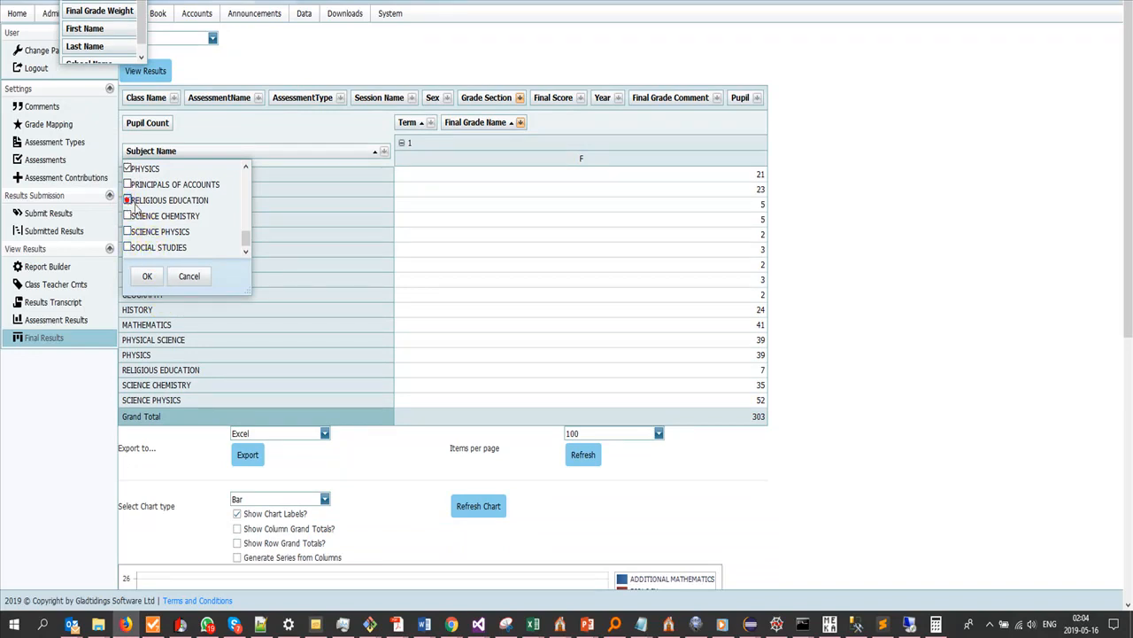
left_click(152, 277)
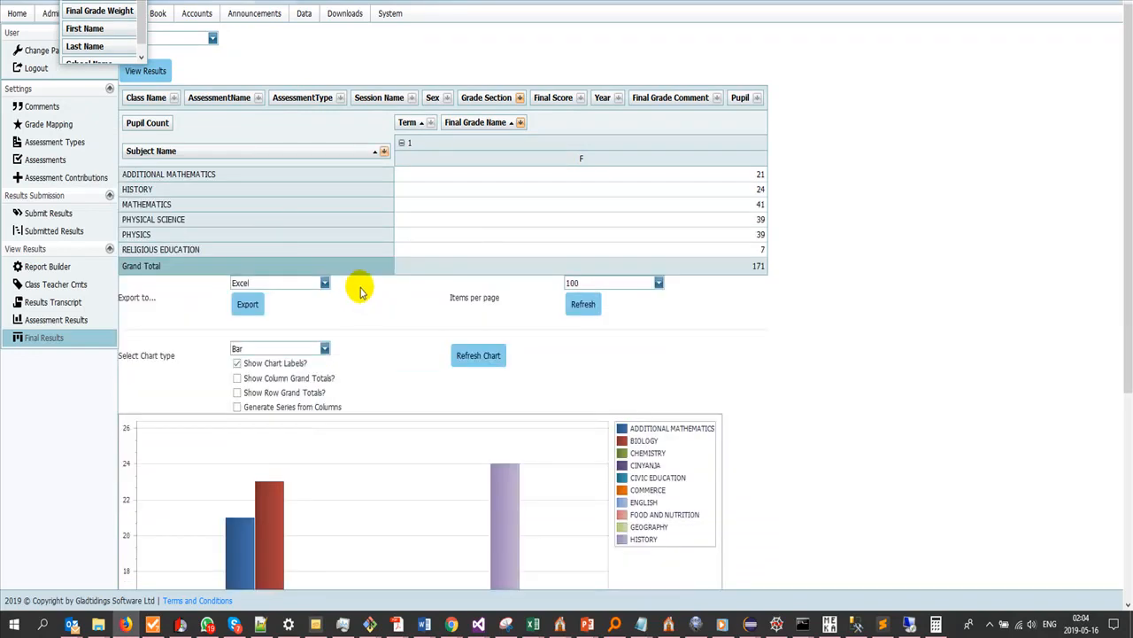
Step: Place Class Name in the column fields after Final Grade Name and move Term to the end of the filter fields
scroll(350, 310, "up", 2)
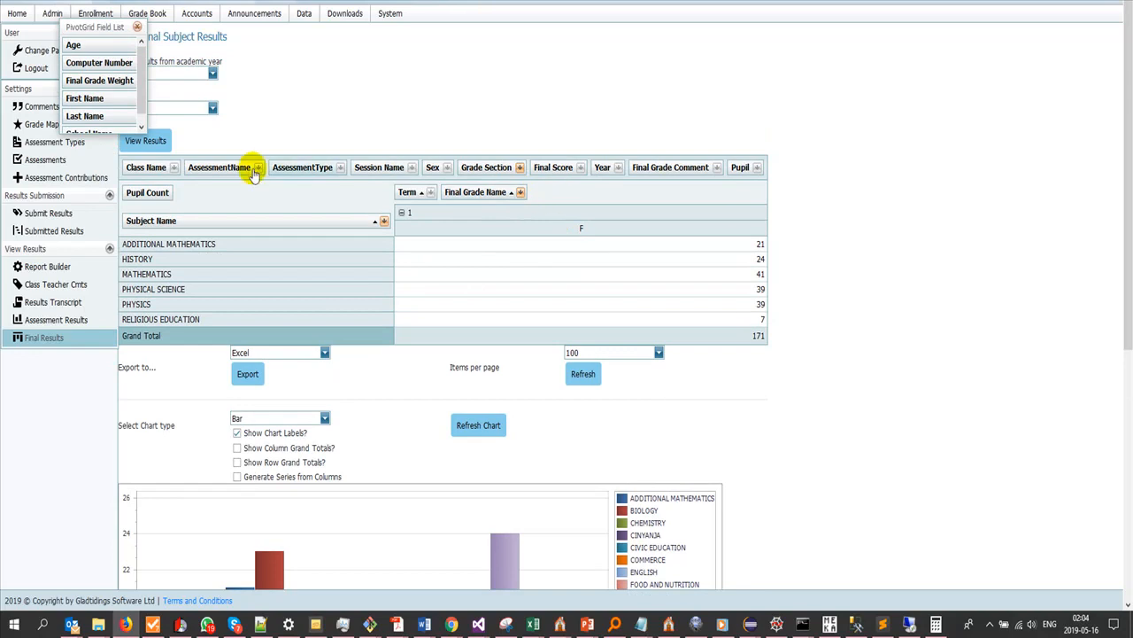
left_click_drag(157, 168, 416, 198)
left_click(515, 202)
left_click_drag(324, 192, 565, 170)
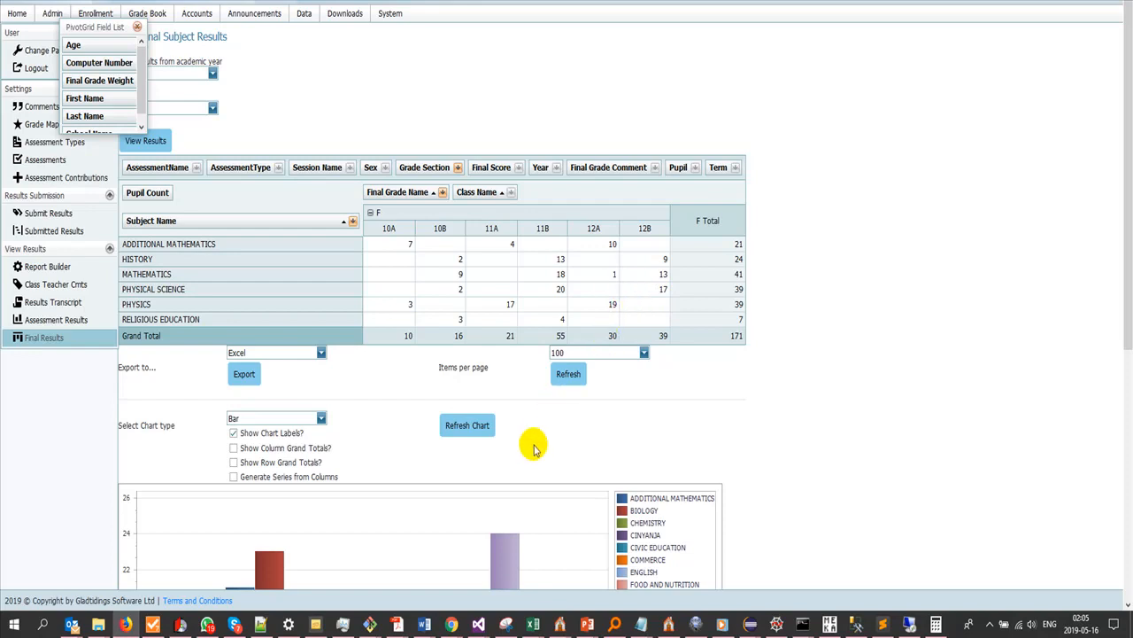
Step: Refresh the bar chart to plot the F grades of the selected subjects per class and review it
left_click(482, 423)
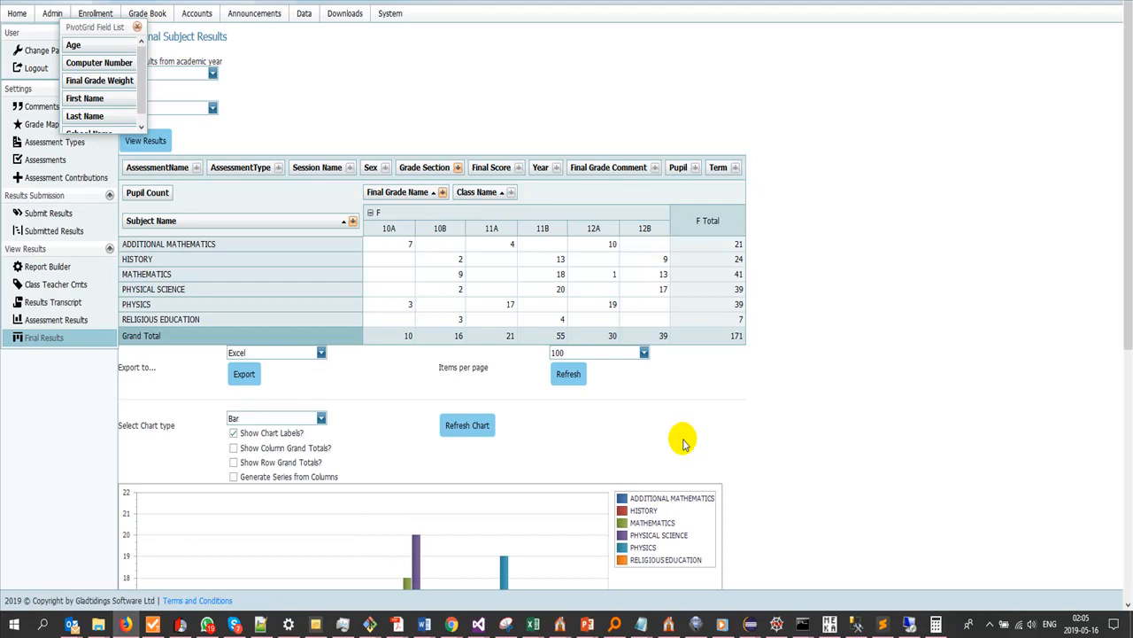
scroll(683, 443, "down", 5)
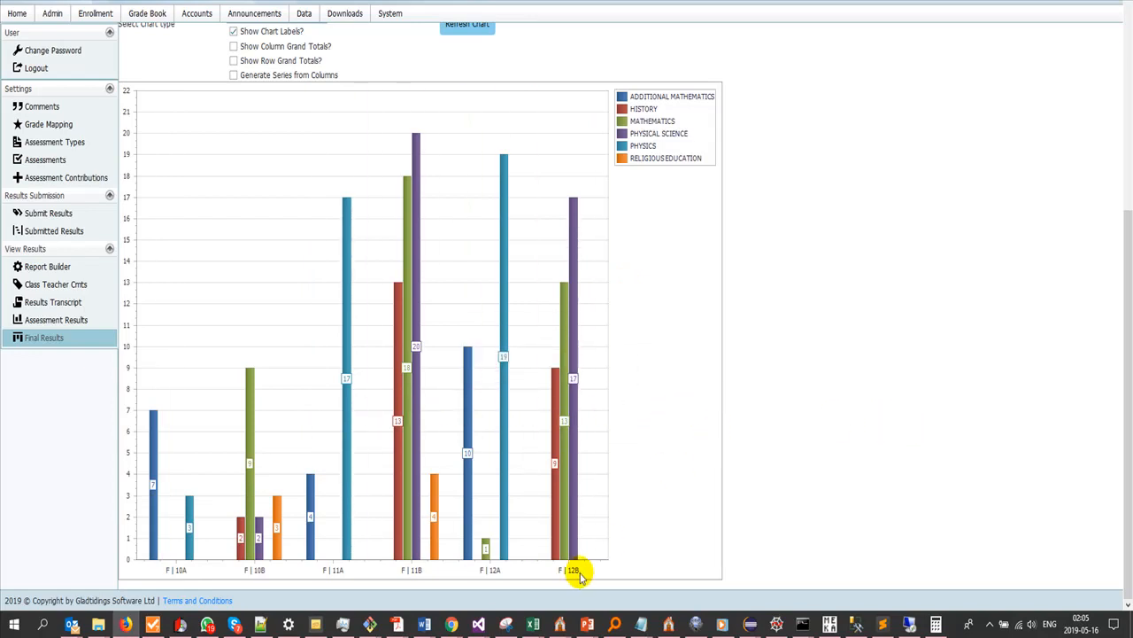
mouse_move(584, 476)
Step: Move Final Grade Name to the filter fields after Final Grade Comment, and swap Class Name into the rows and Subject Name into the columns
scroll(791, 463, "up", 4)
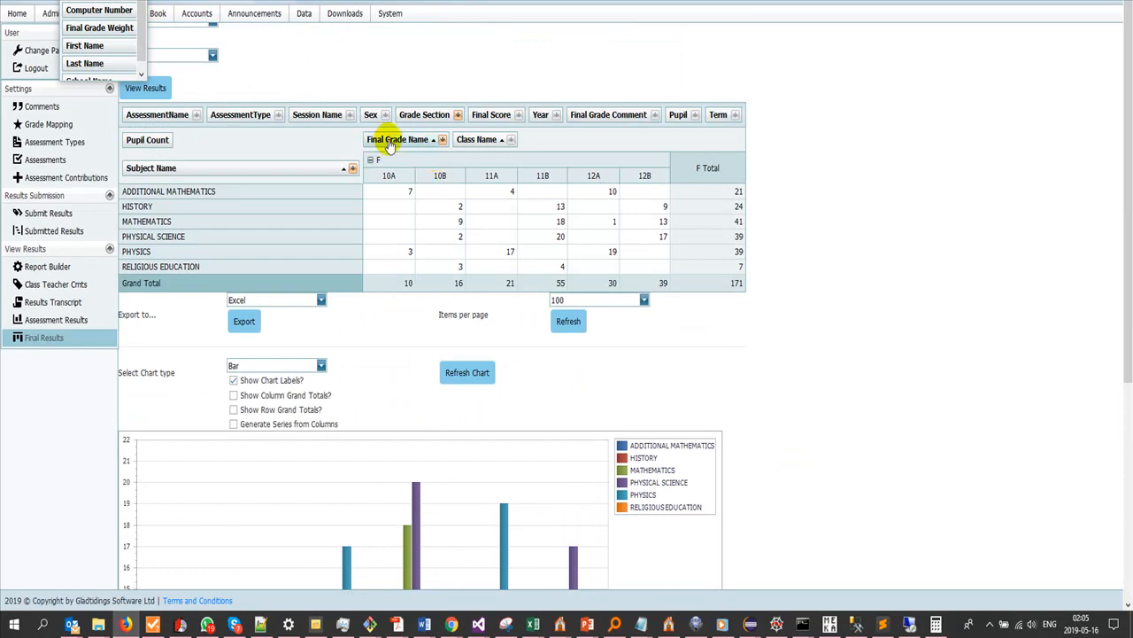
left_click_drag(389, 144, 650, 118)
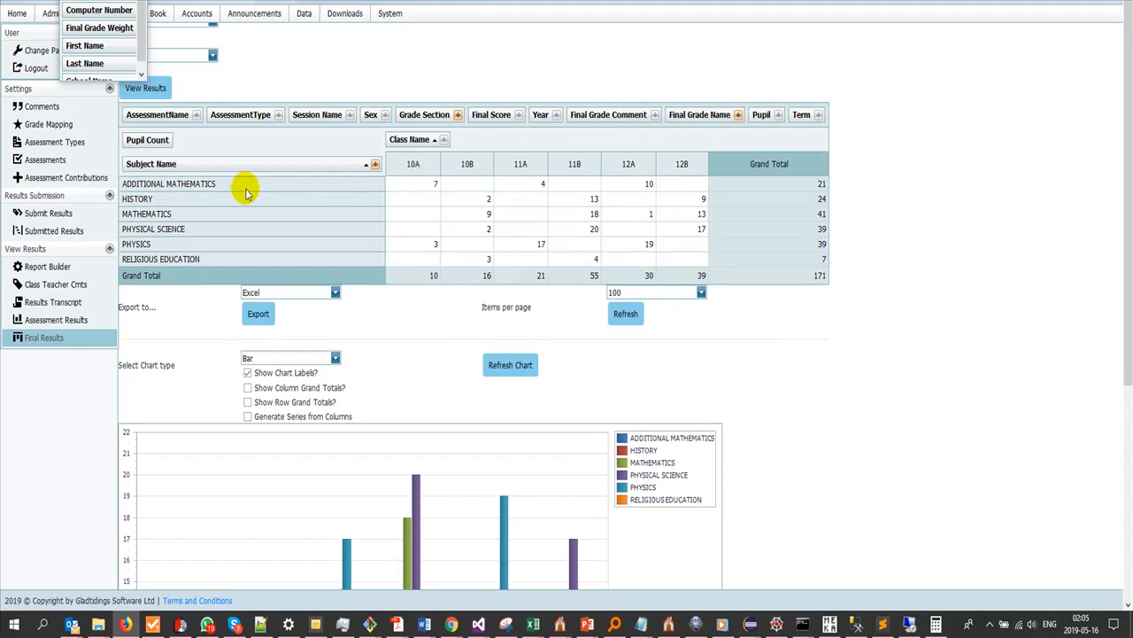
left_click_drag(410, 145, 379, 172)
left_click_drag(197, 161, 608, 140)
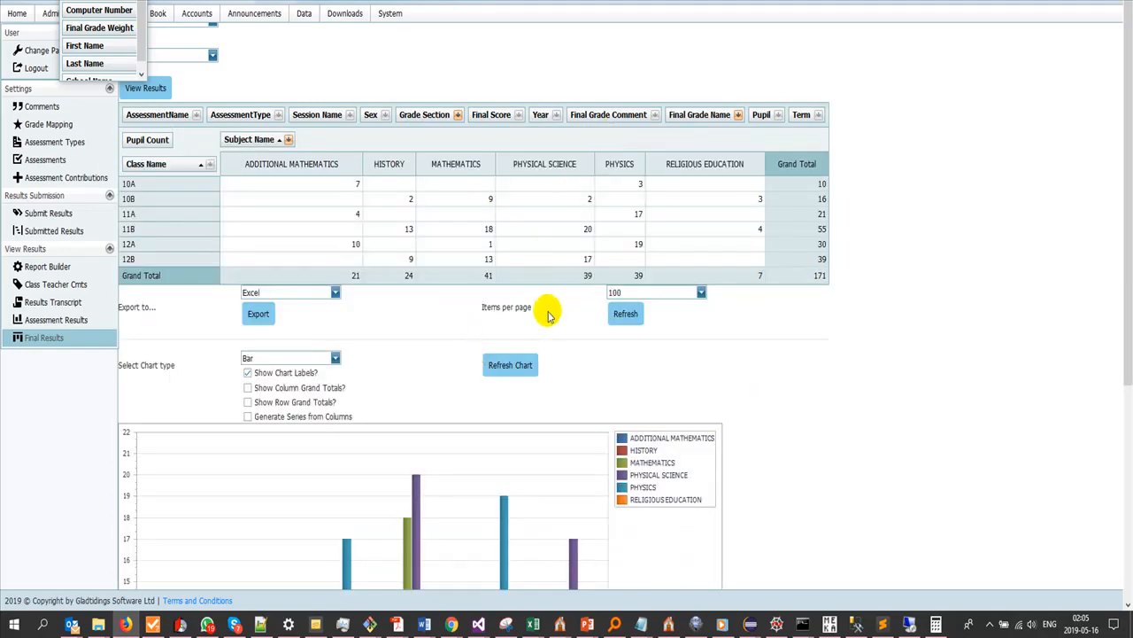
Step: Refresh the bar chart to group the class bars under each subject and compare them with the grid
left_click(510, 364)
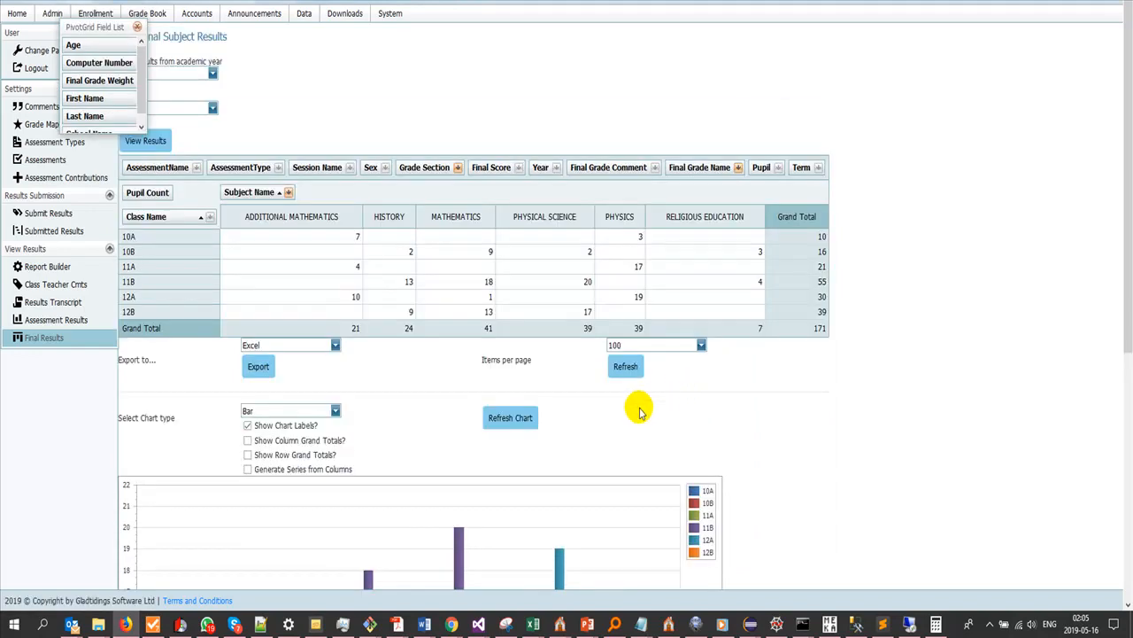
scroll(645, 403, "down", 5)
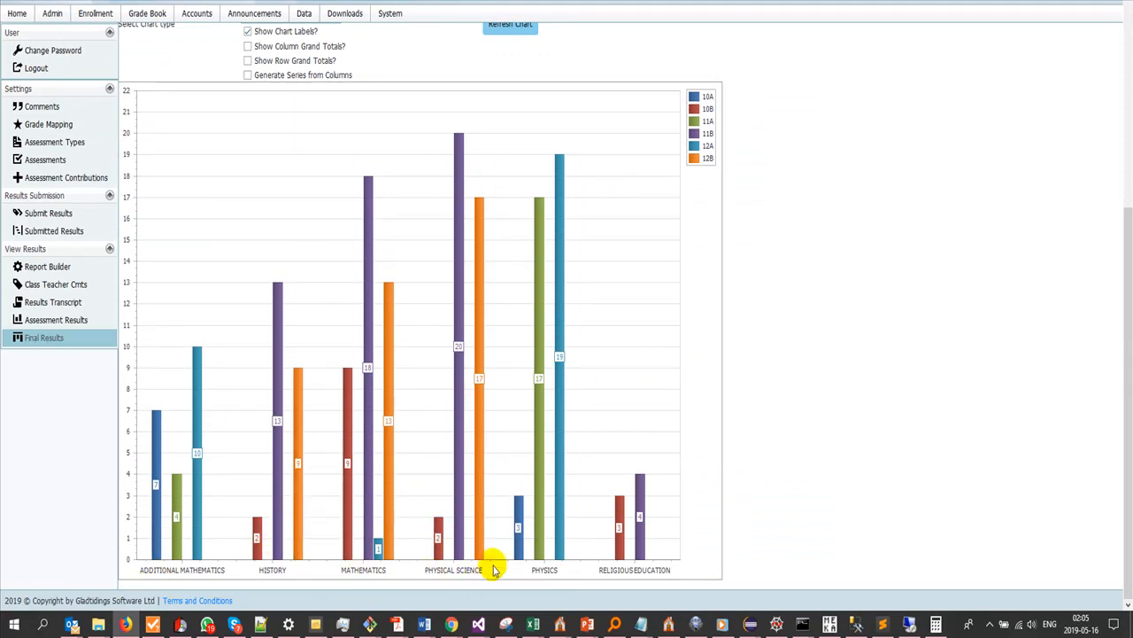
scroll(590, 518, "up", 4)
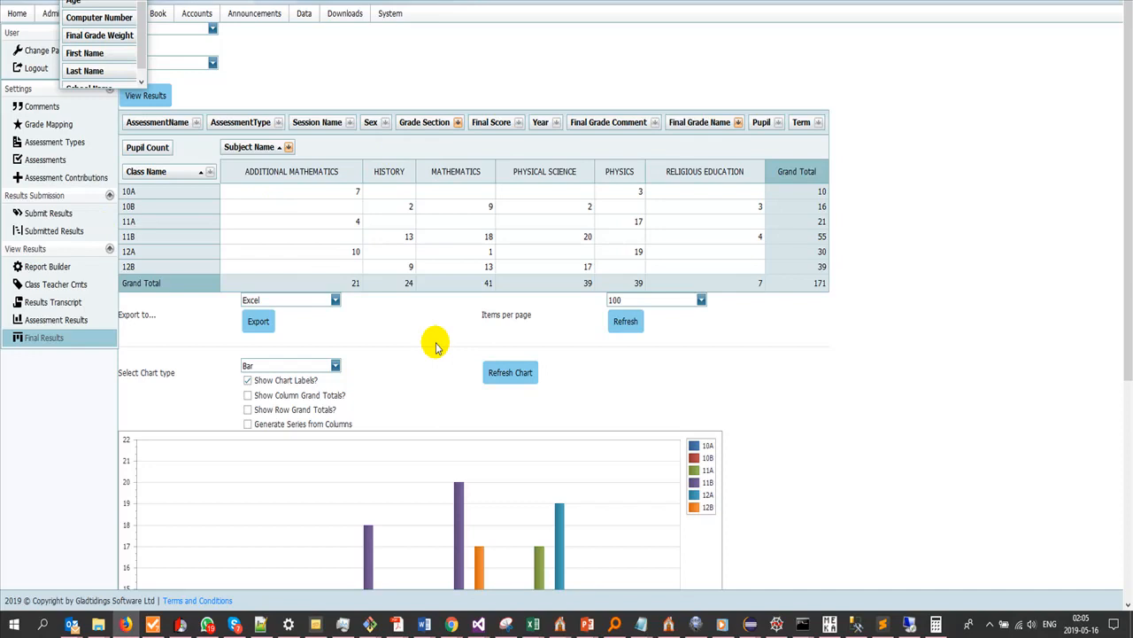
scroll(436, 346, "down", 4)
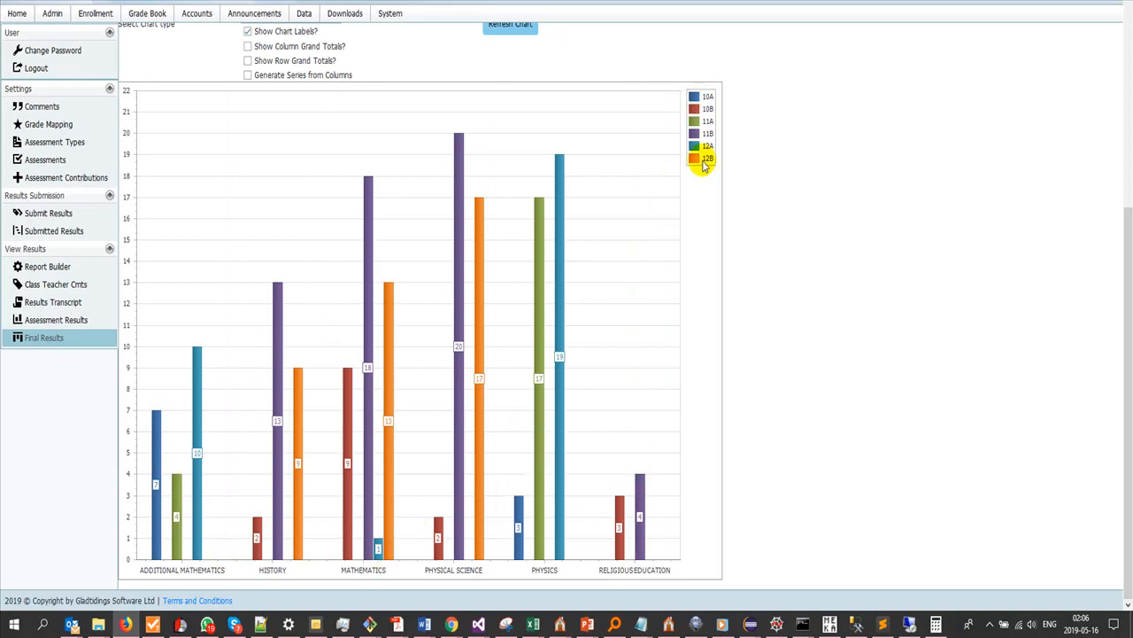
mouse_move(192, 551)
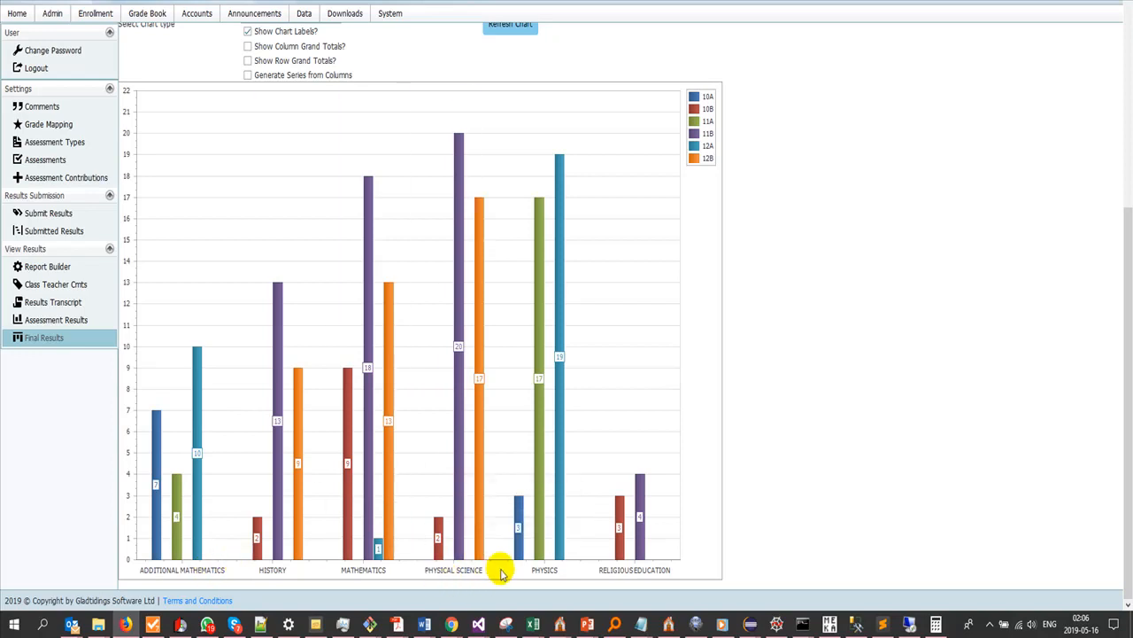
mouse_move(462, 413)
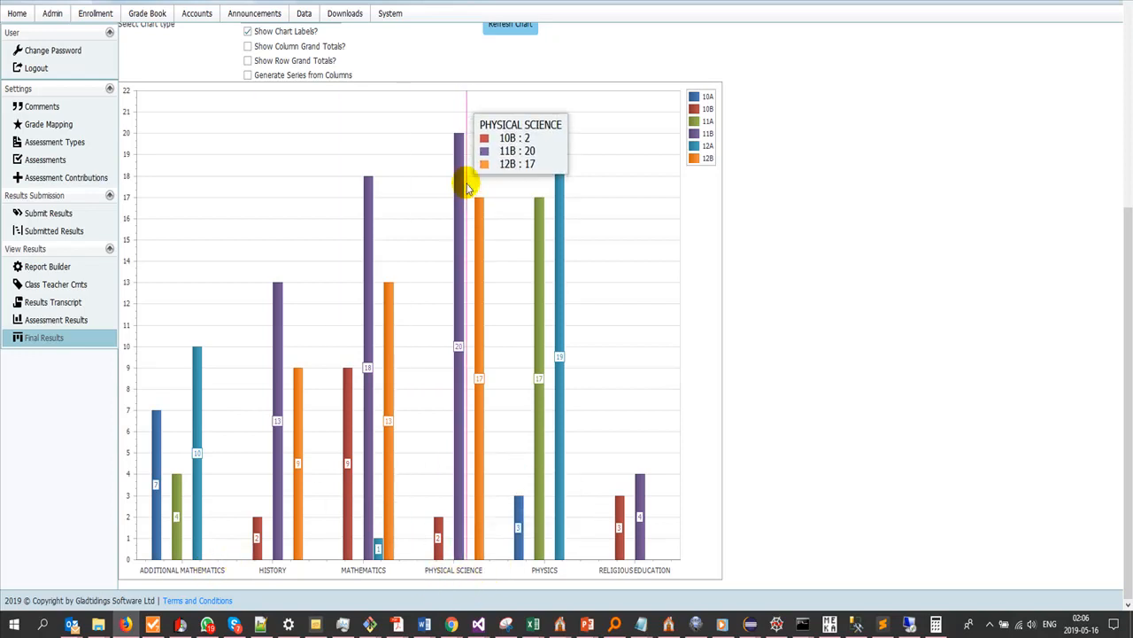
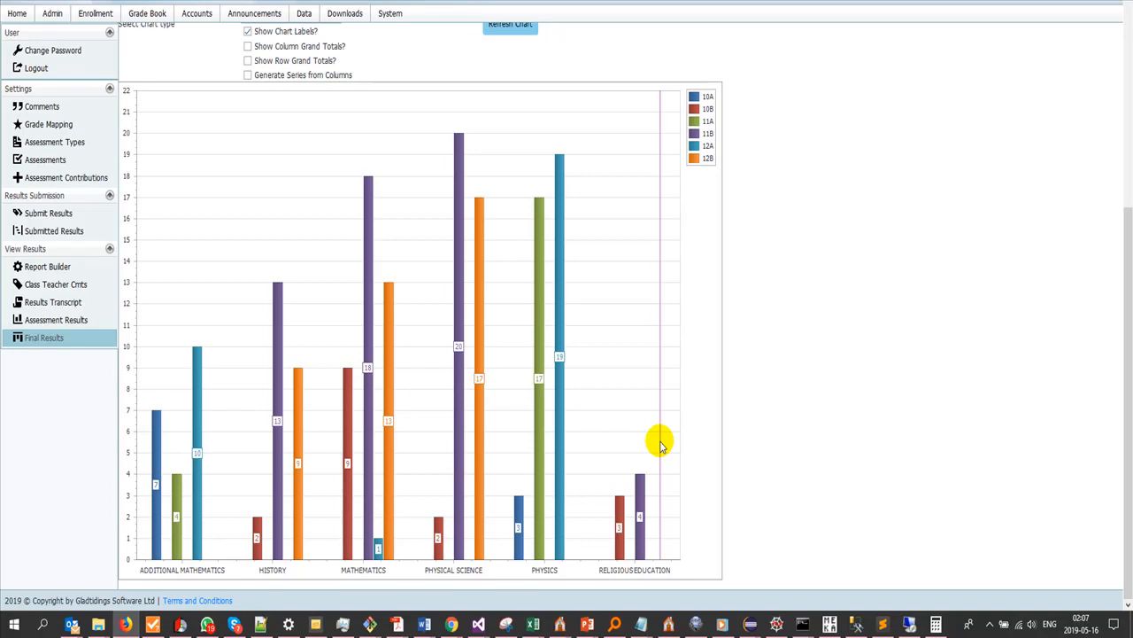
scroll(660, 443, "up", 5)
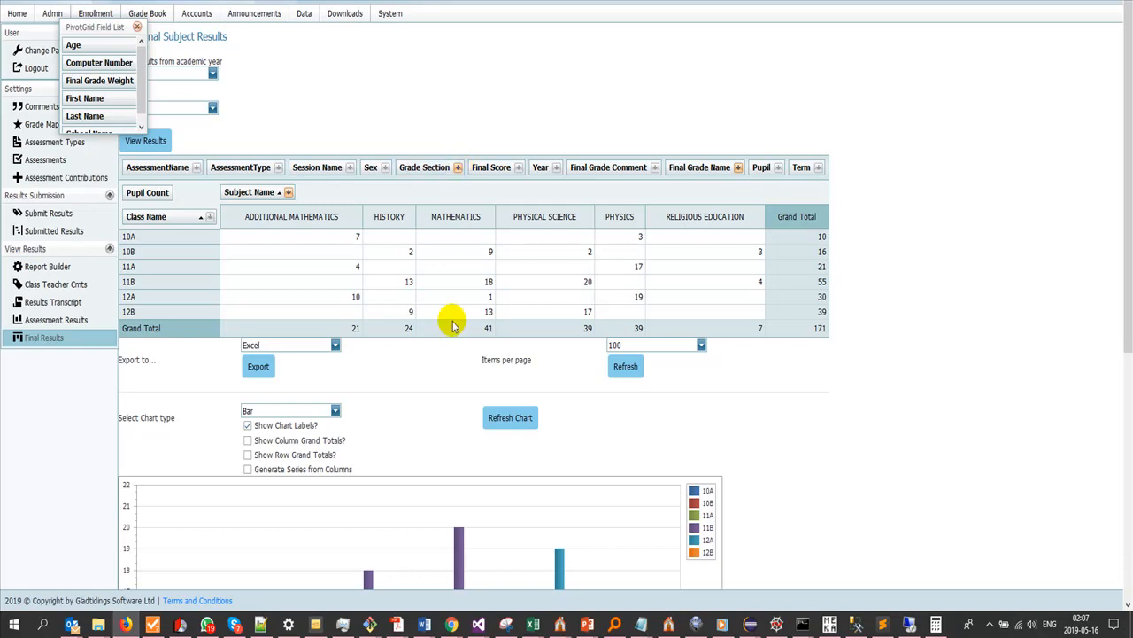
Step: Save the bar chart as the image DXB.axd.png in the Desktop folder
scroll(460, 444, "down", 5)
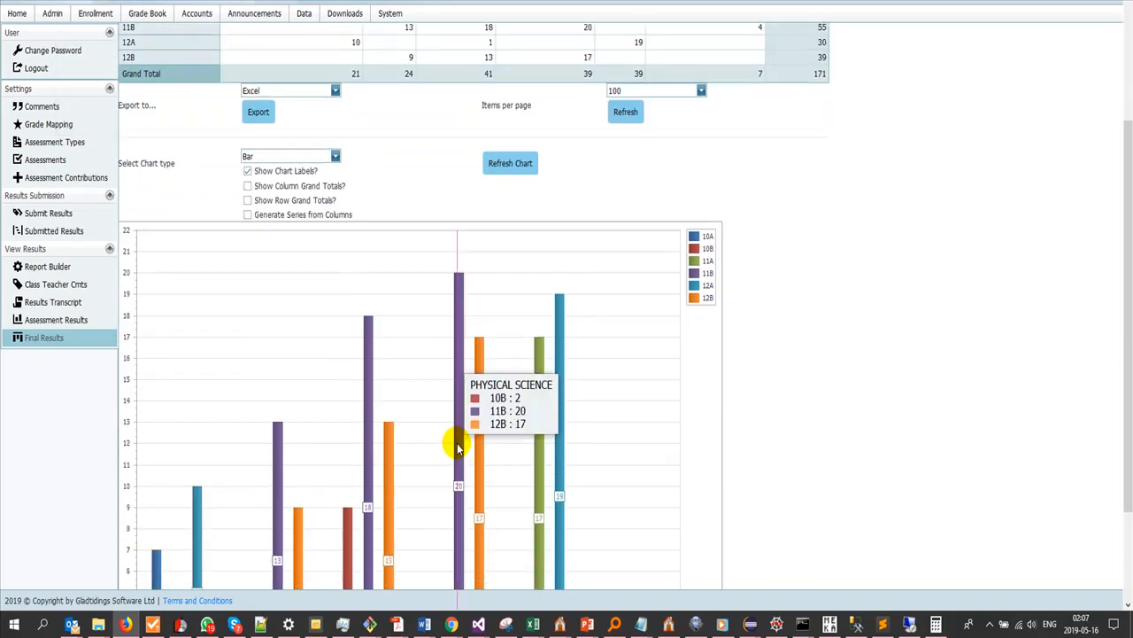
right_click(322, 221)
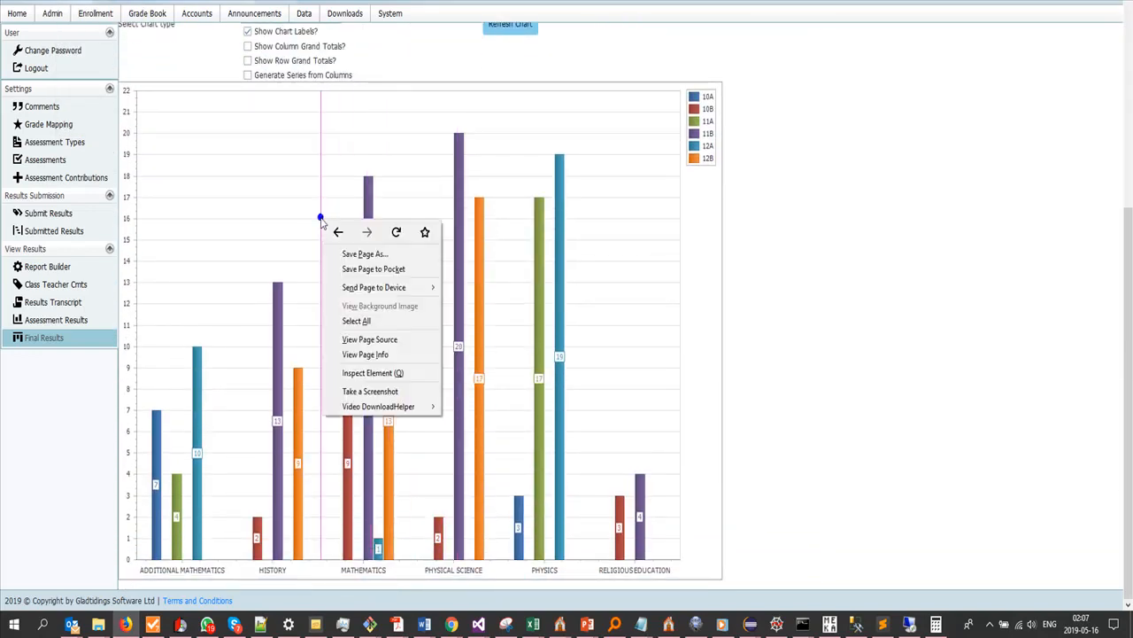
left_click(705, 286)
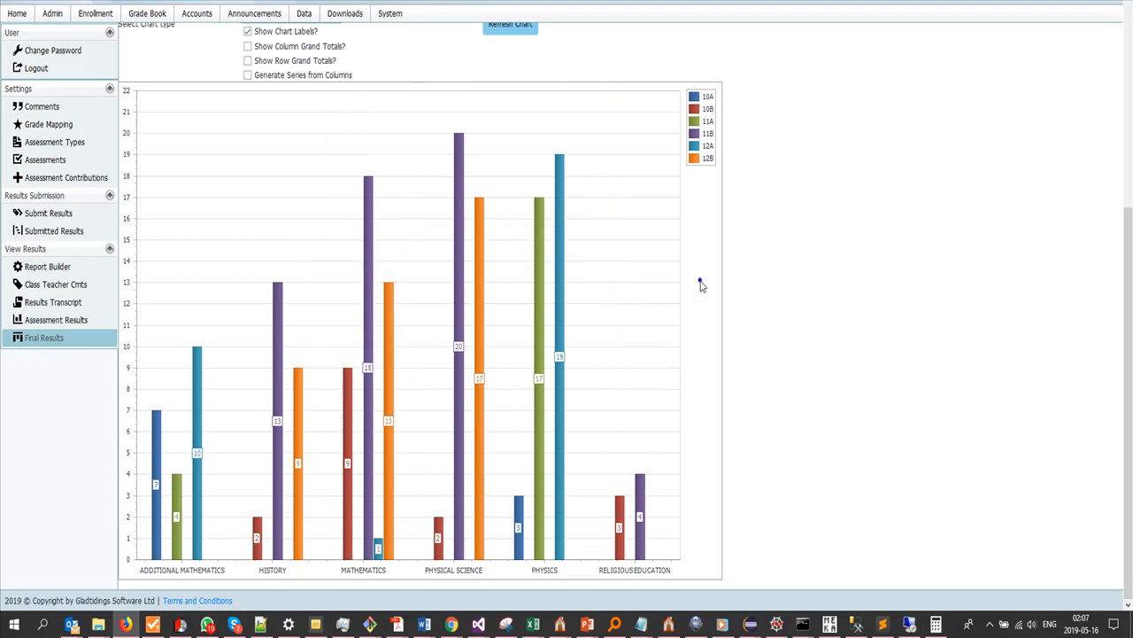
right_click(701, 283)
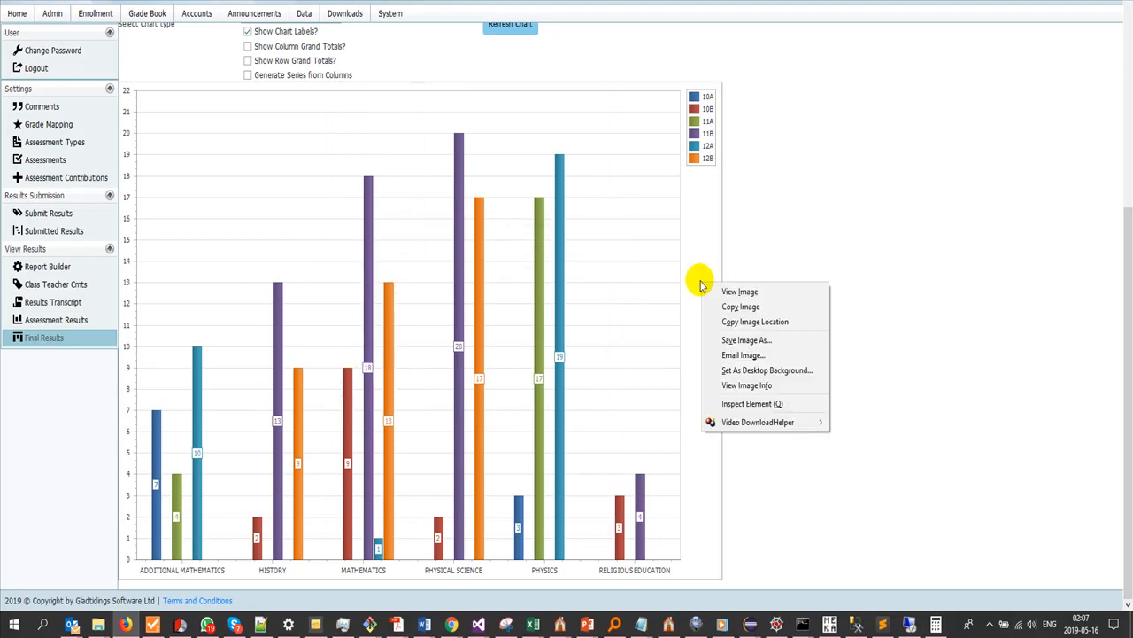
left_click(742, 341)
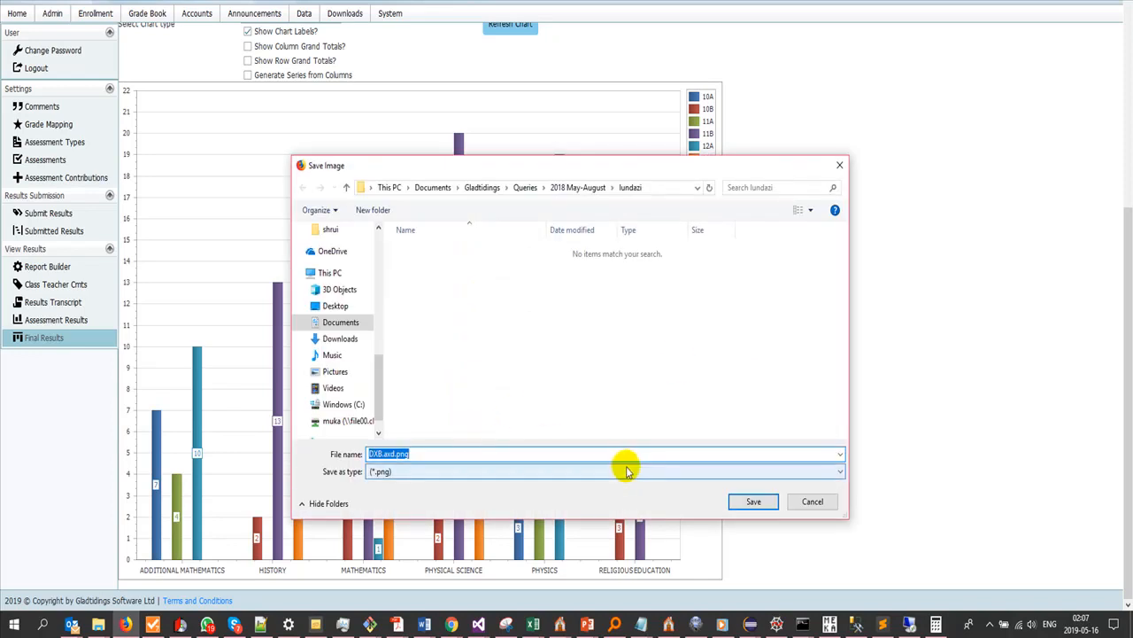
left_click(338, 309)
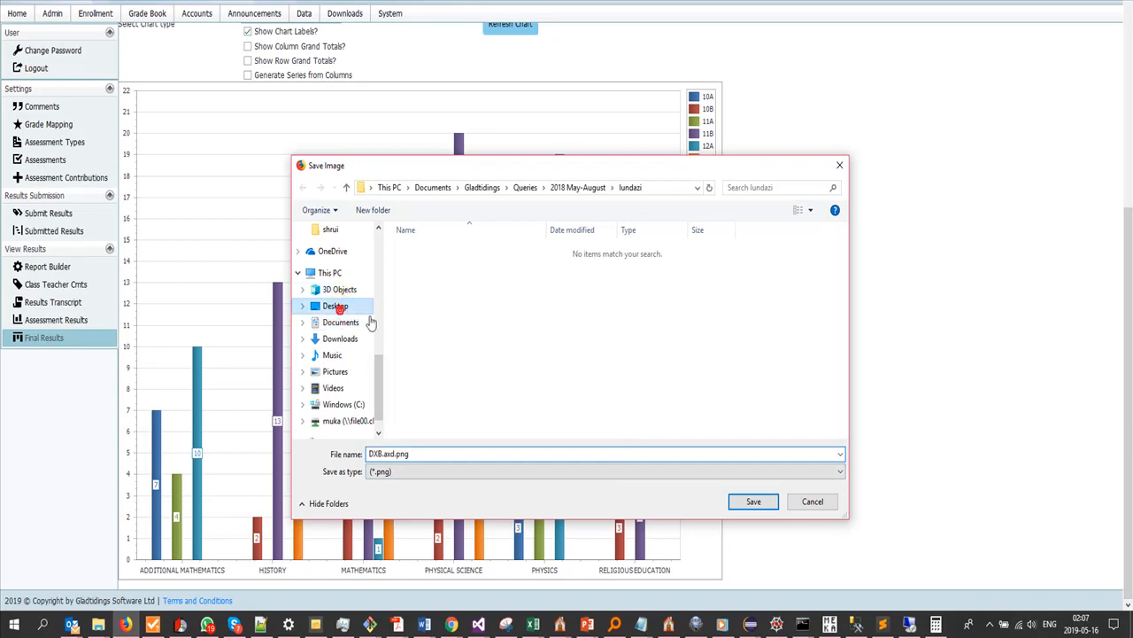
left_click(752, 502)
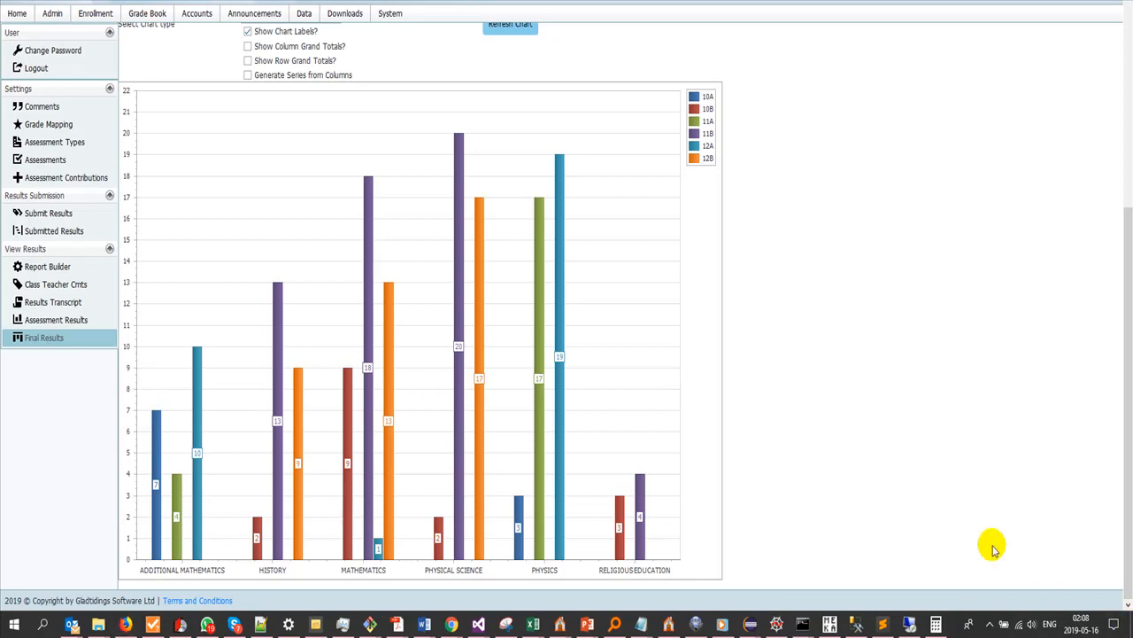
Step: Open the saved chart image DXB.axd.png from the Desktop, view it full size, and return to the grade book in Firefox
key("super+d")
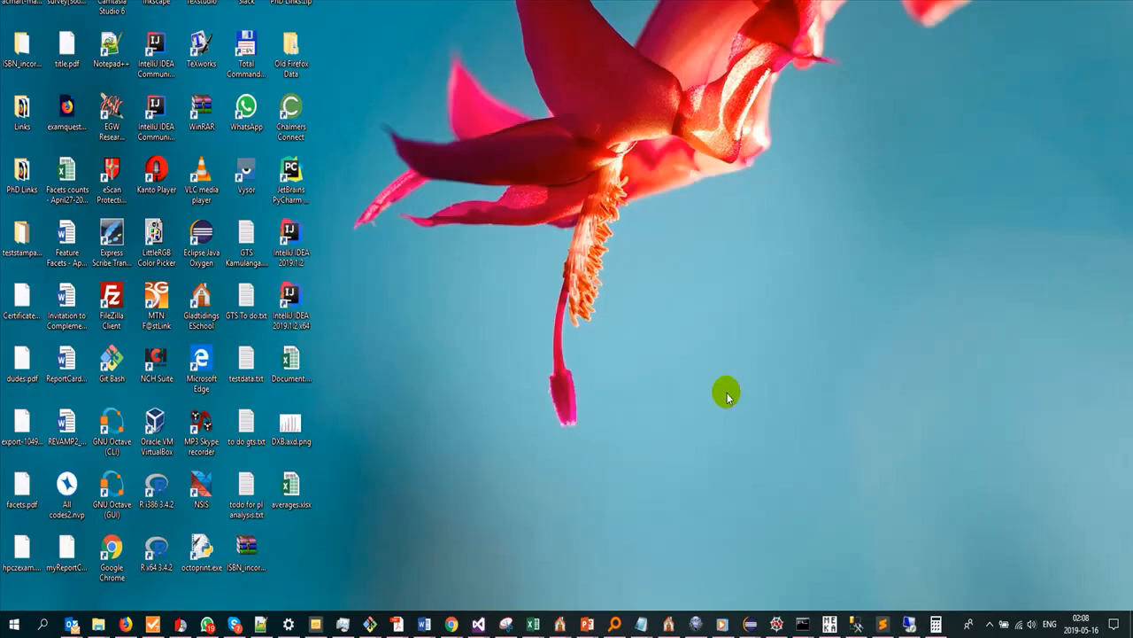
double_click(288, 426)
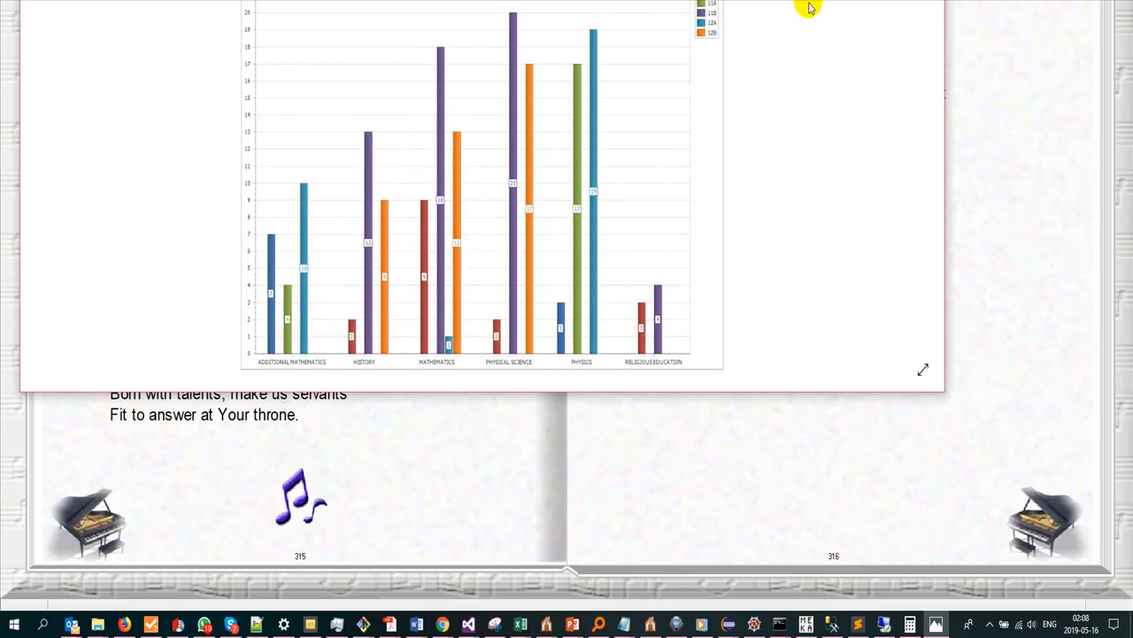
left_click(903, 1)
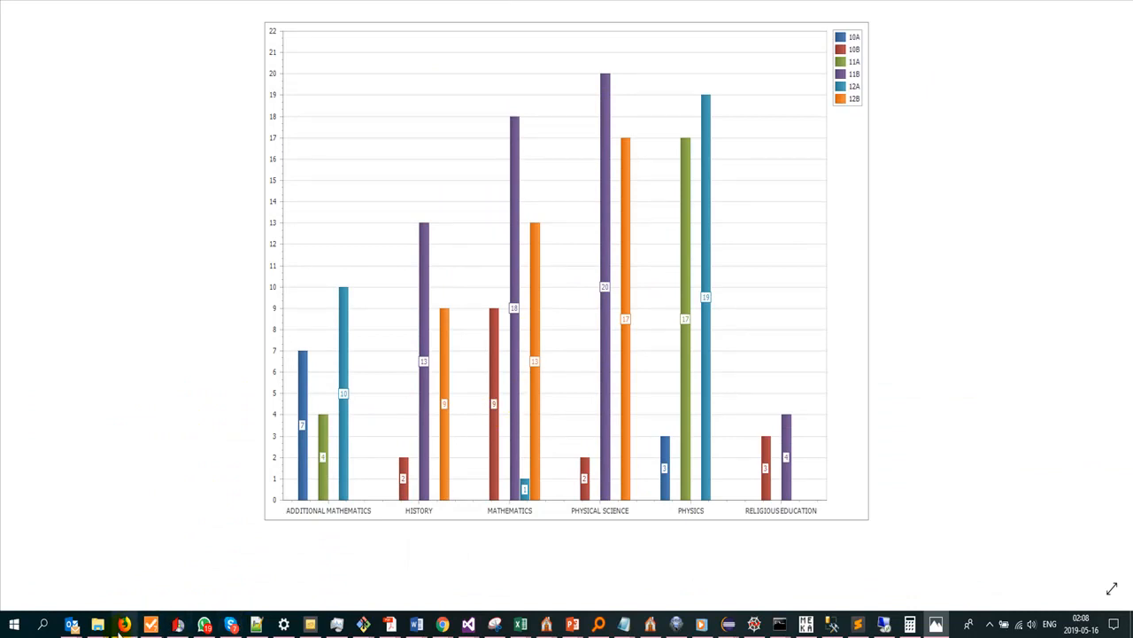
mouse_move(124, 624)
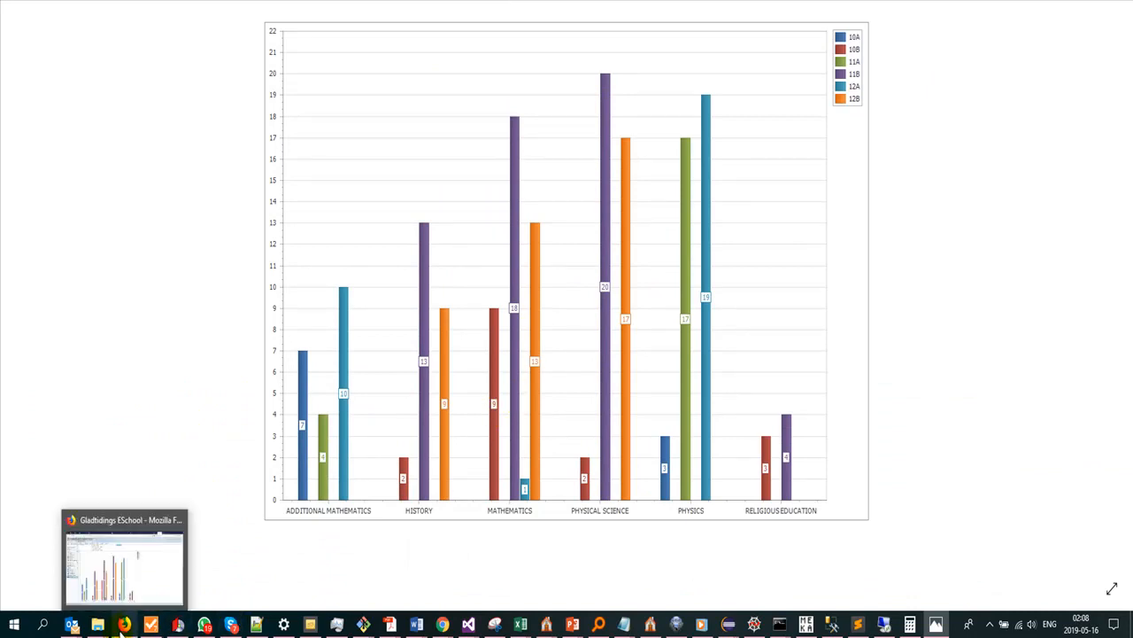
left_click(142, 579)
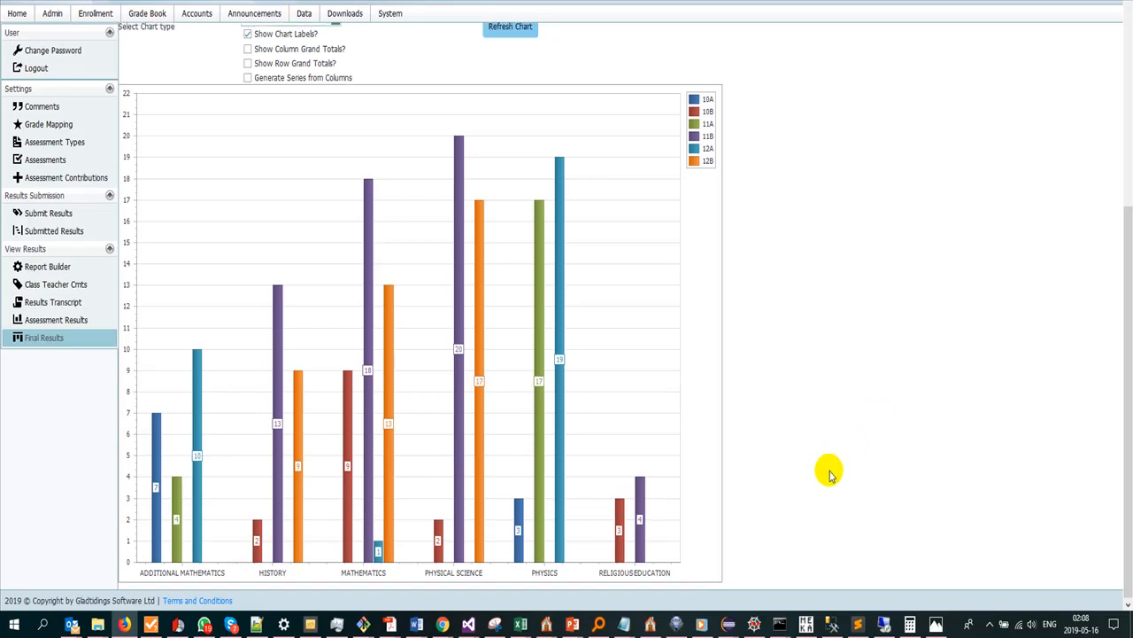
scroll(829, 474, "up", 5)
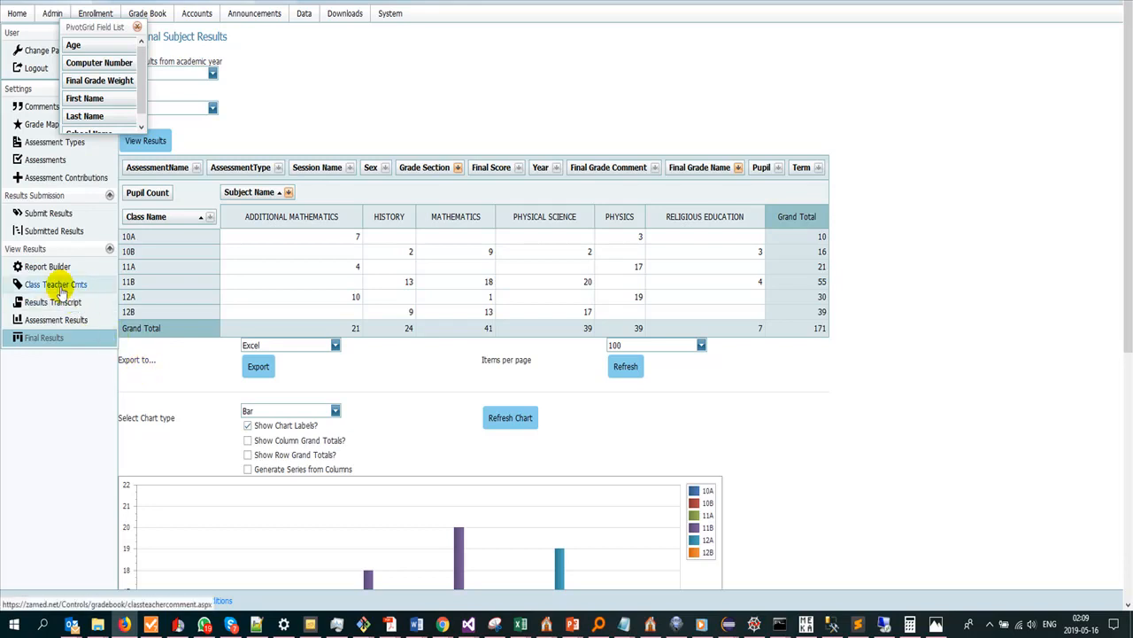
Step: Switch to the text editor notes, check the topics on analysing assessment results, final results and rankings, and return to the grade book
key("alt+Tab")
key("alt+Tab")
key("alt+Tab")
key("alt+Tab")
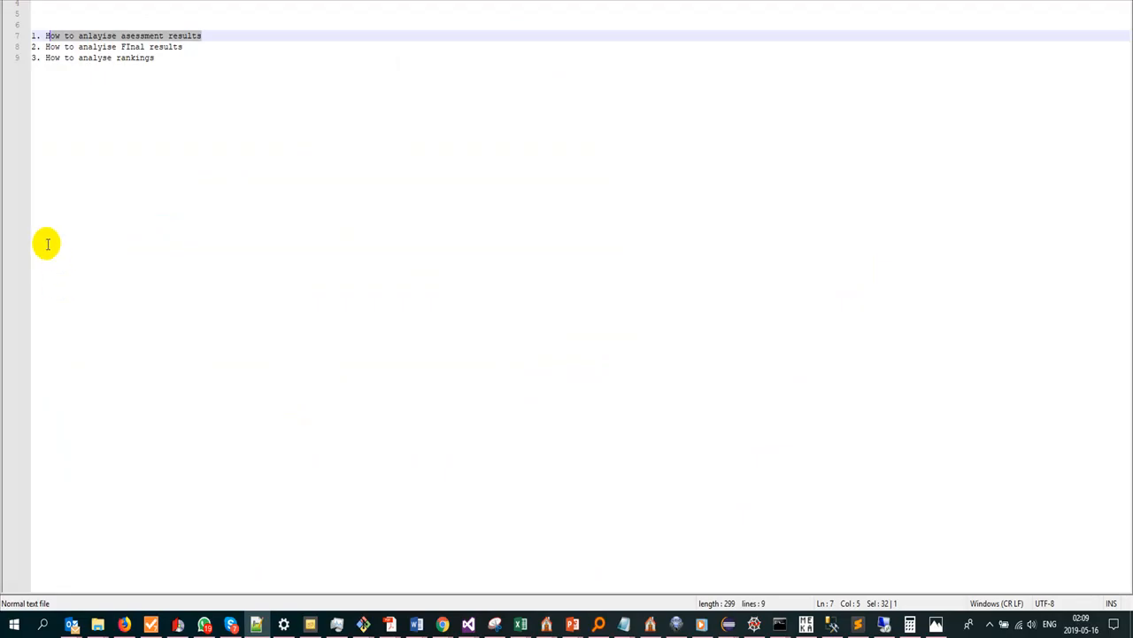
left_click(169, 35)
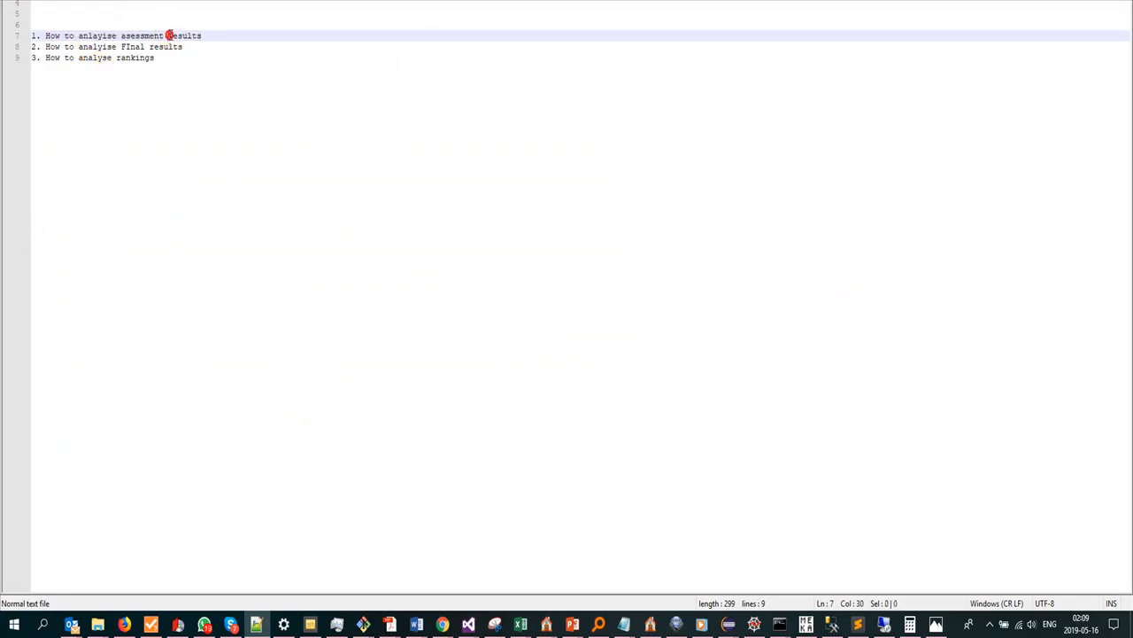
left_click(112, 46)
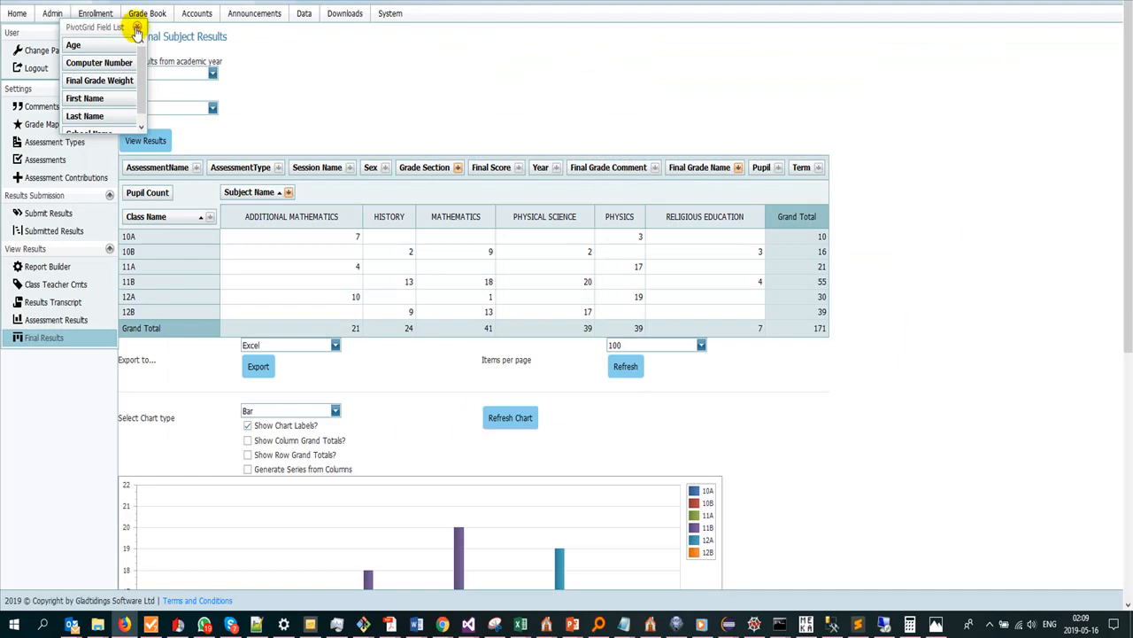
Step: Close the PivotGrid Field List and open the Class Teacher Cmts page
left_click(137, 29)
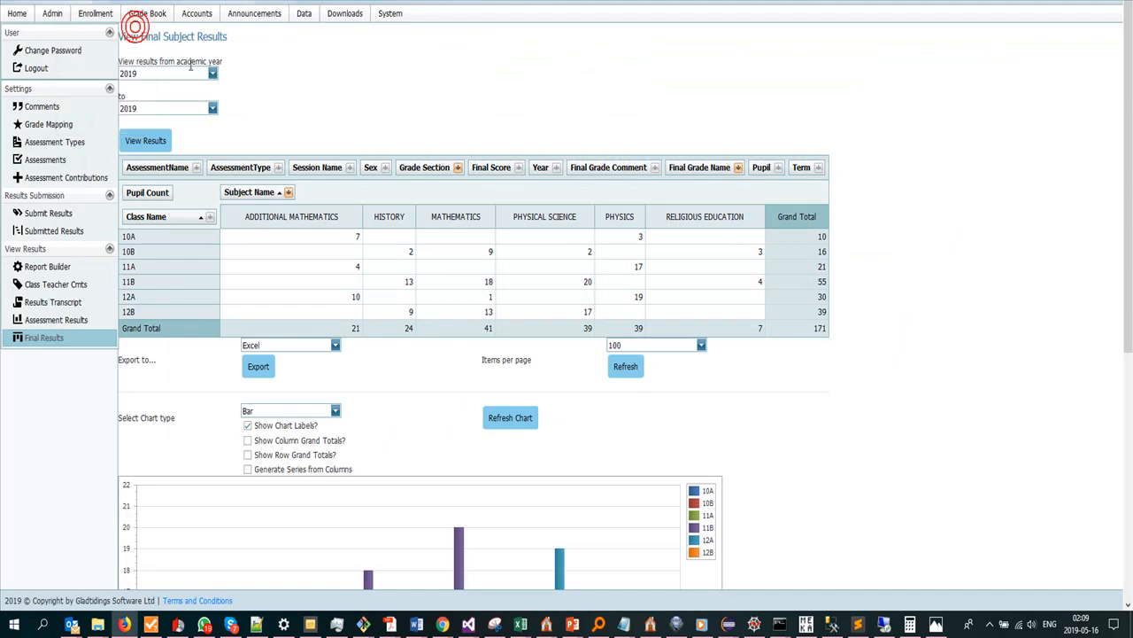
key("ctrl+1")
left_click(42, 285)
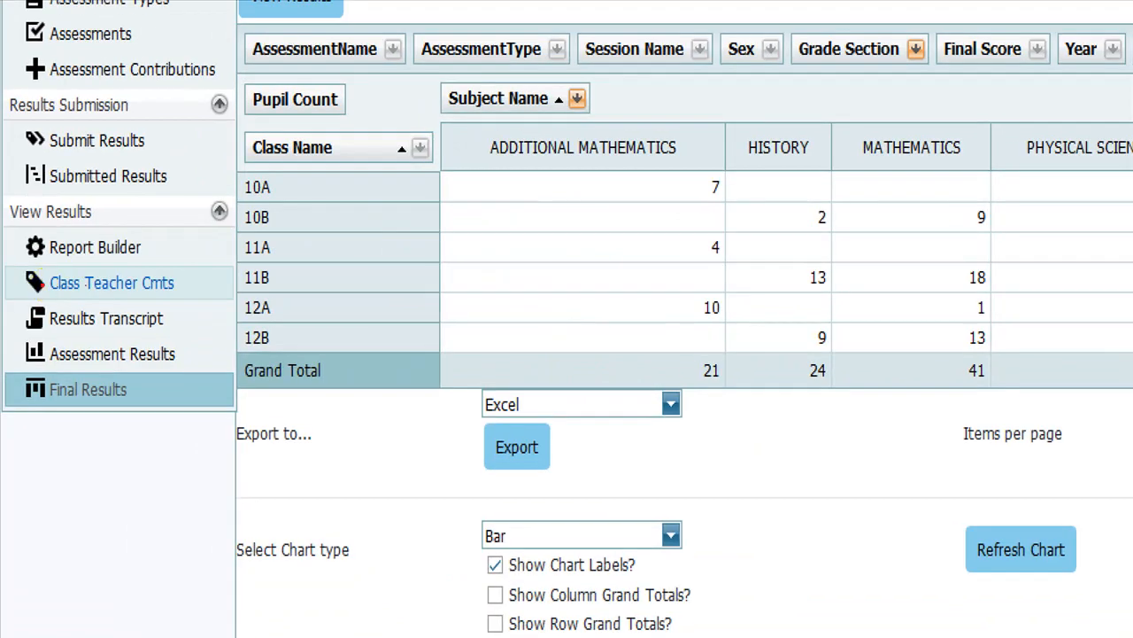
left_click_drag(33, 293, 60, 291)
key("Escape")
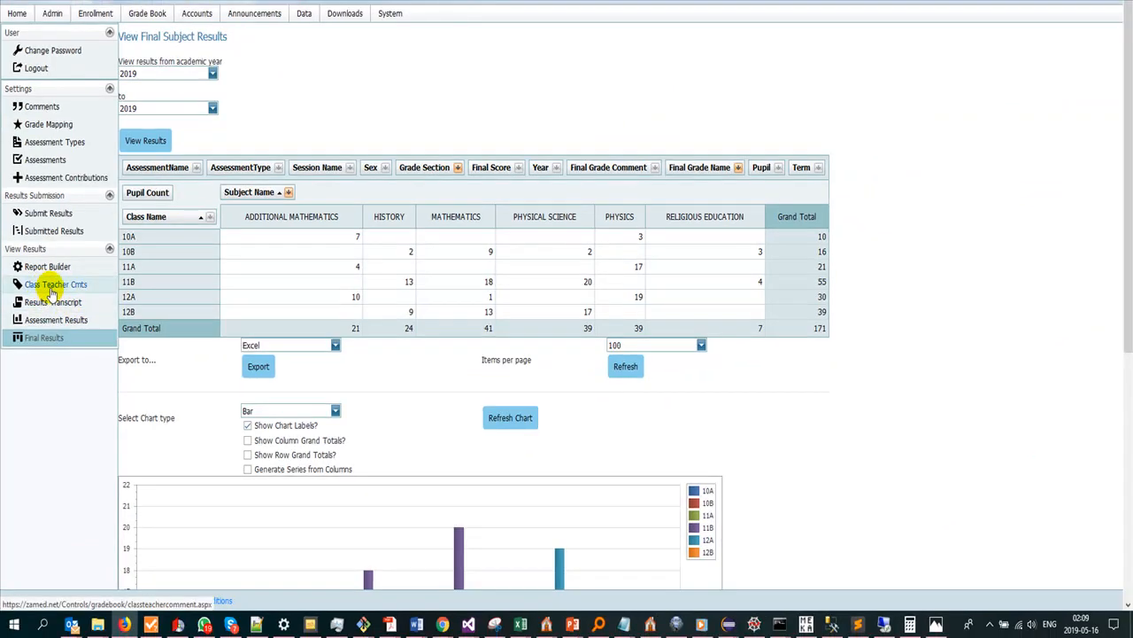
left_click(42, 288)
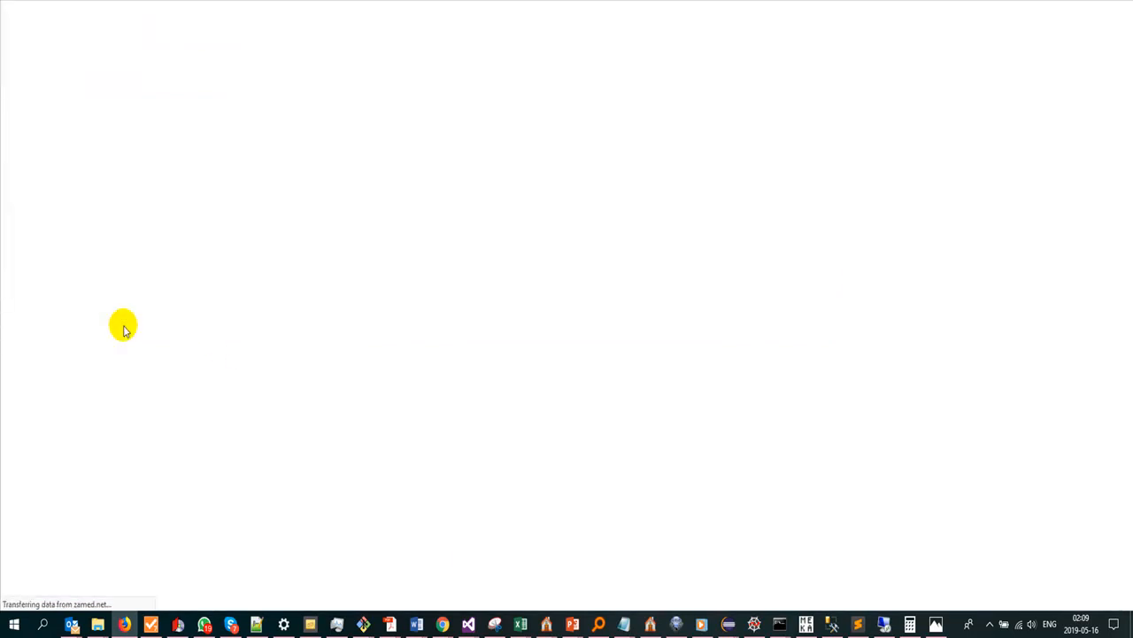
Step: Load the class teacher comments and rankings for class 11B (Morning), year 2019, term 1
left_click(166, 73)
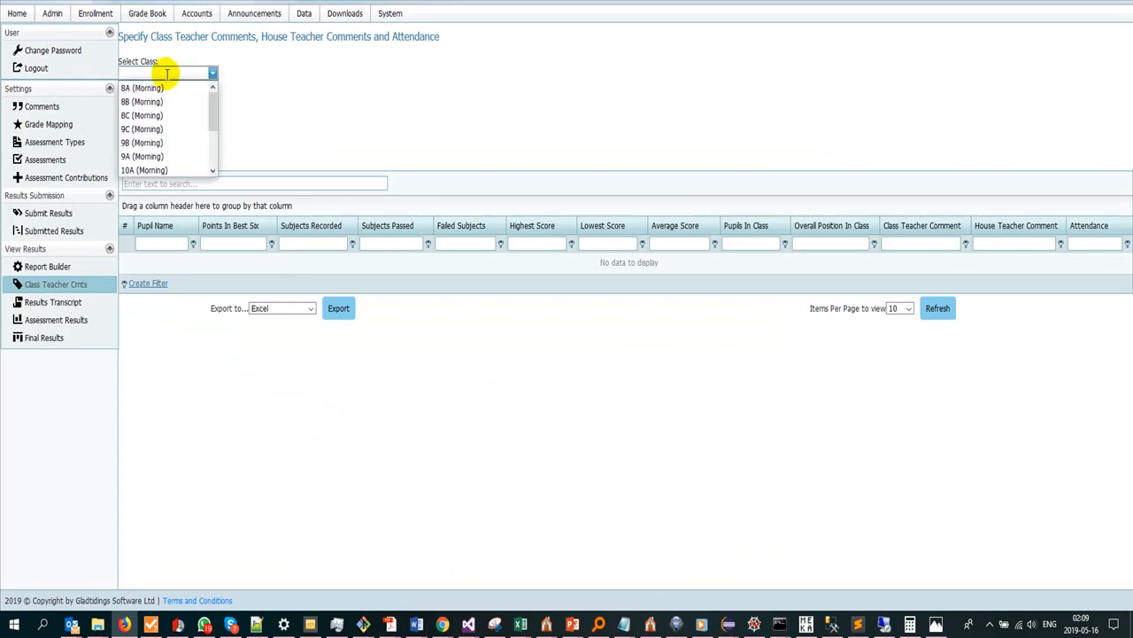
type("11b")
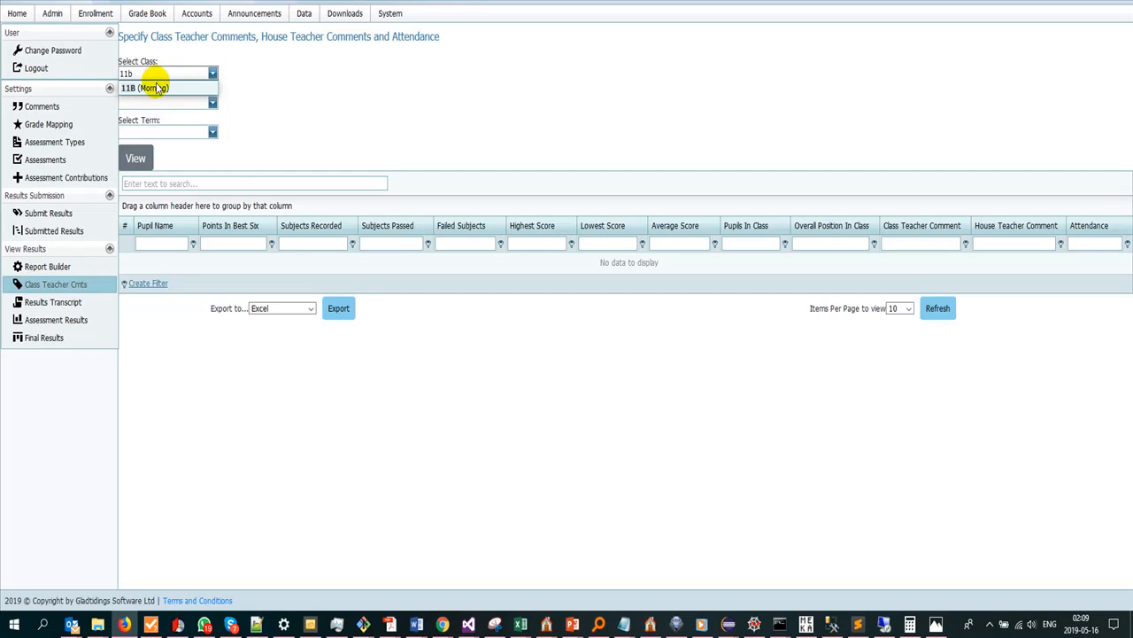
left_click(155, 86)
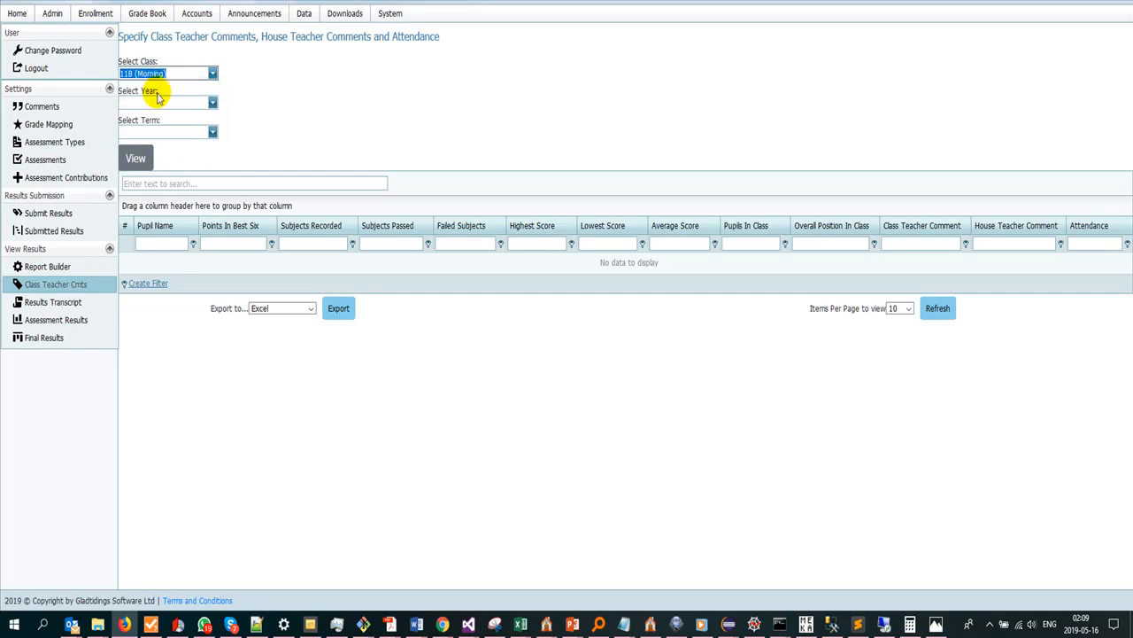
left_click(159, 103)
left_click(156, 118)
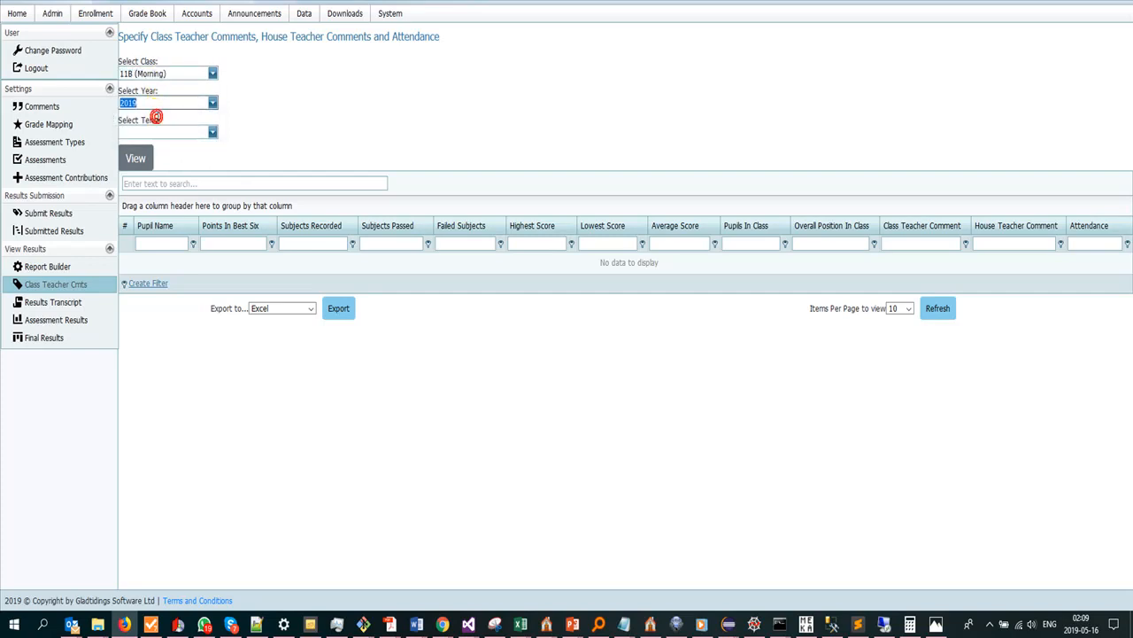
left_click(158, 131)
left_click(150, 160)
left_click(149, 159)
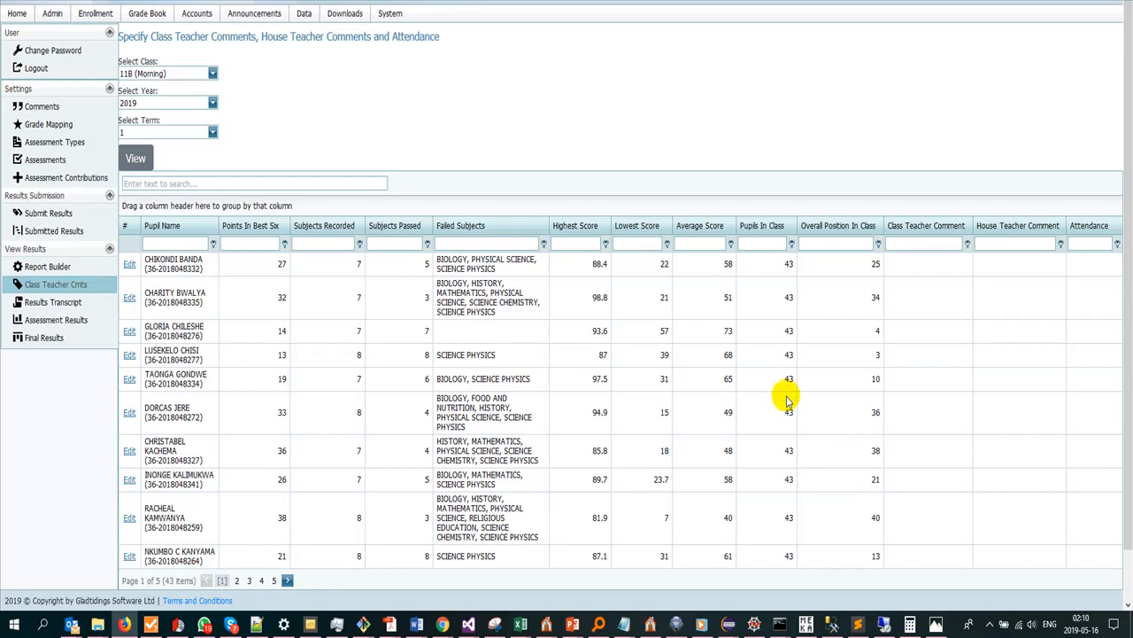
Step: Draft a class teacher comment urging study in BIOLOGY, PHYS, SICE and an attendance of 50/60 for the first listed pupil, and discard the edit
left_click(129, 264)
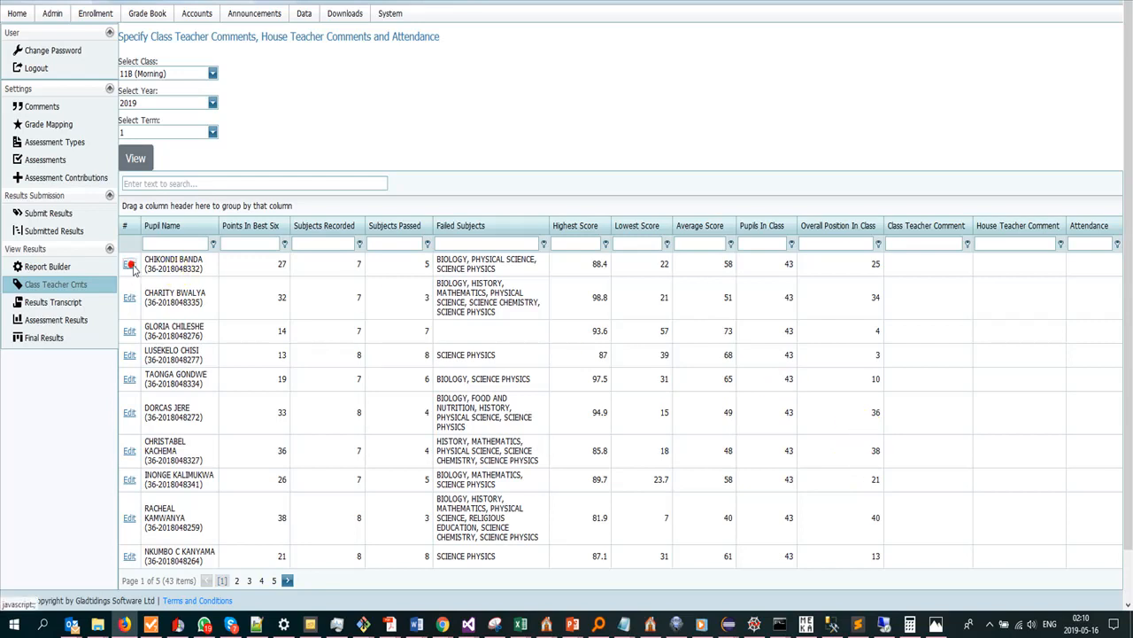
left_click(542, 299)
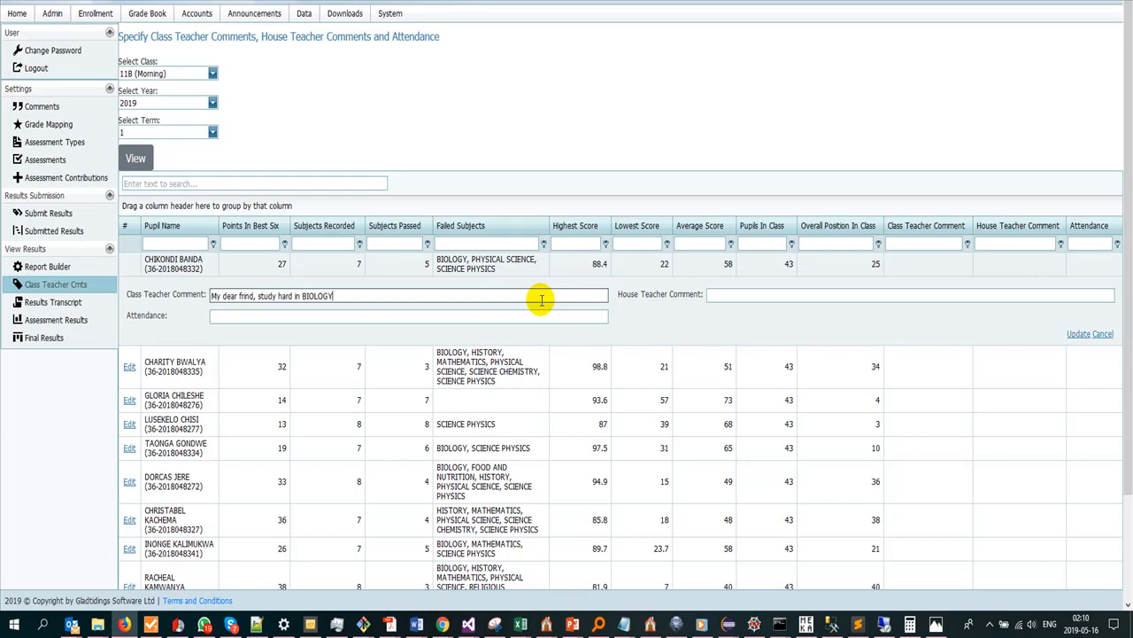
type("PHY")
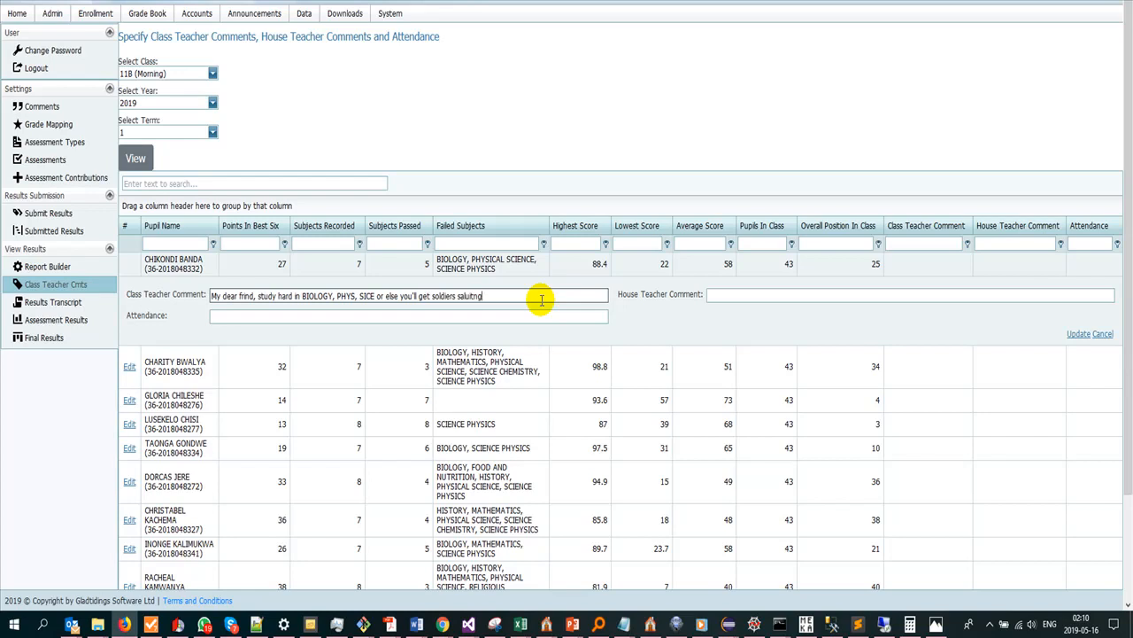
type("the final")
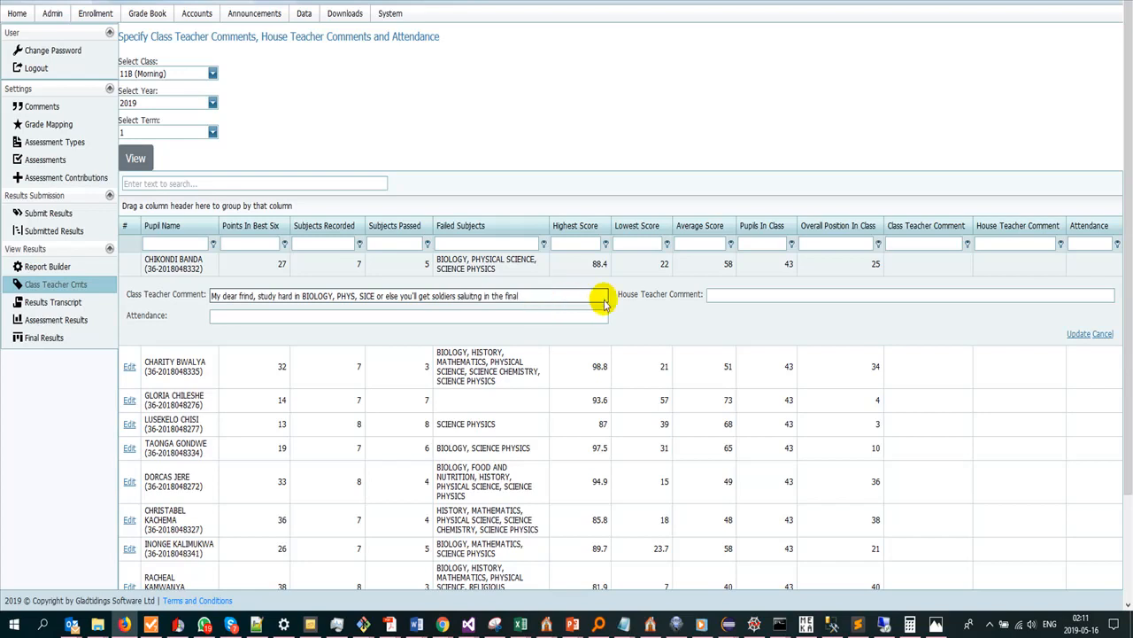
left_click(731, 296)
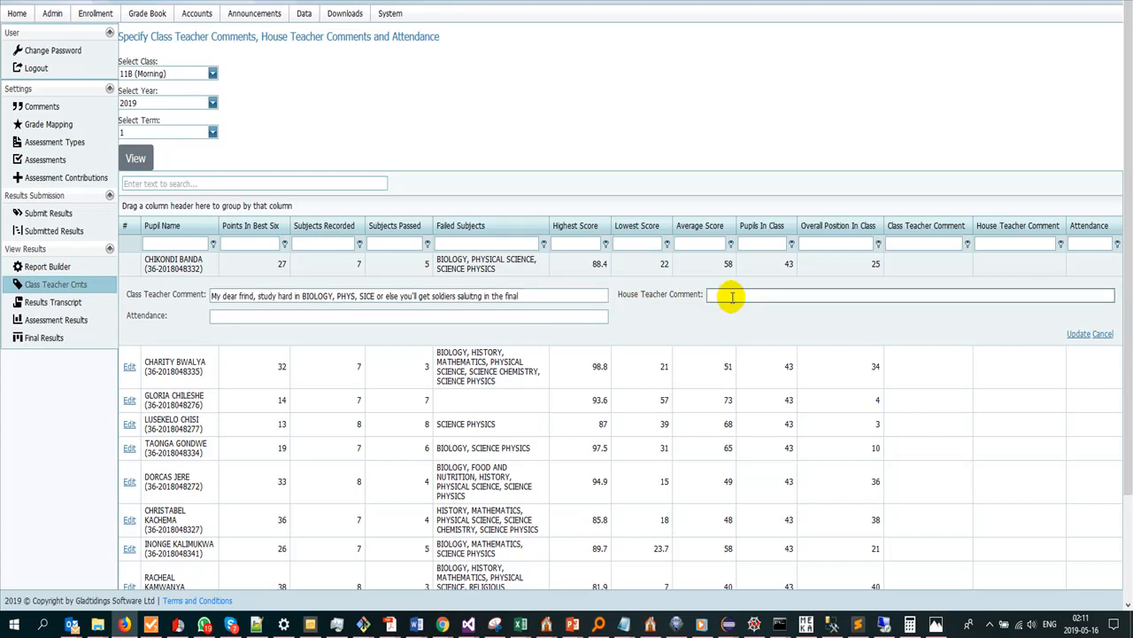
left_click(500, 317)
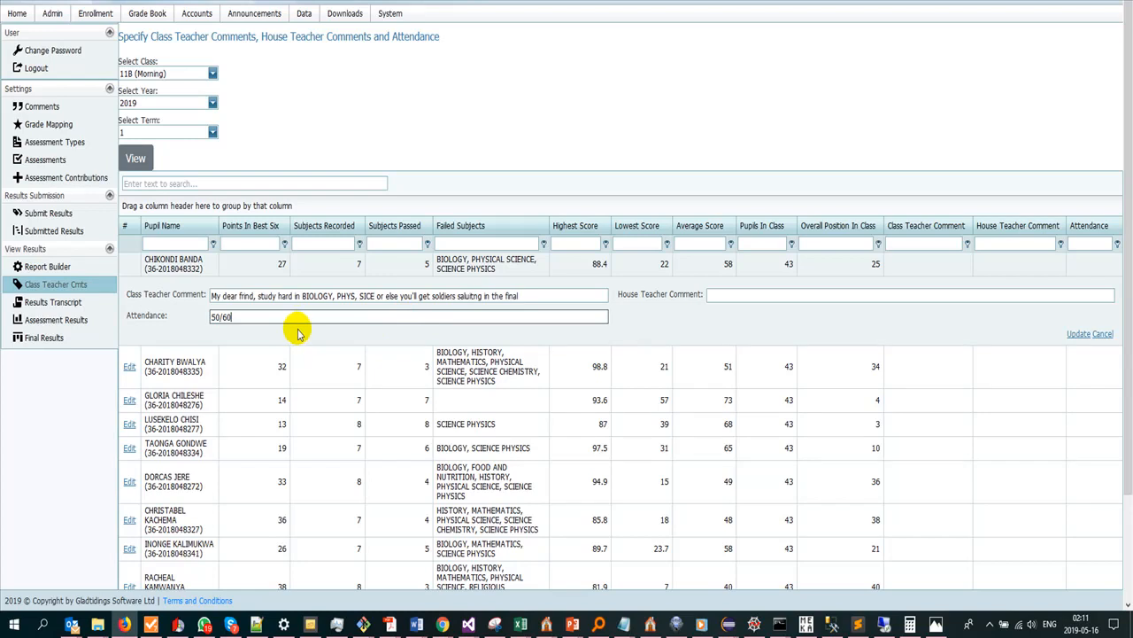
left_click(1101, 333)
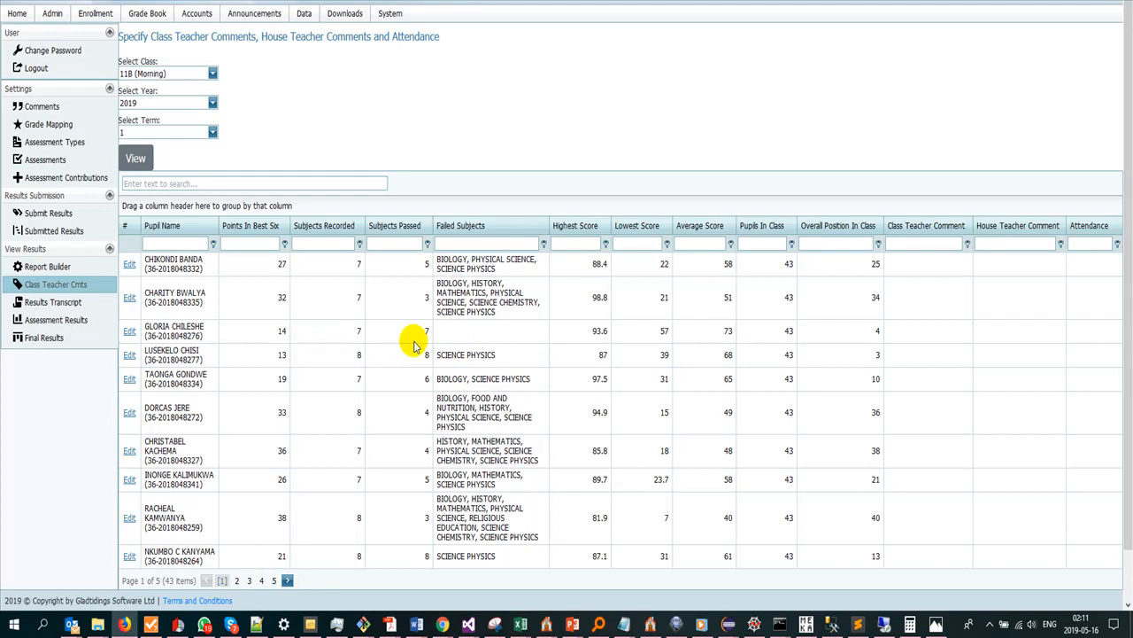
Step: Sort the pupils by Overall Position In Class in ascending order and compare the positions with Points In Best Six
left_click(488, 329)
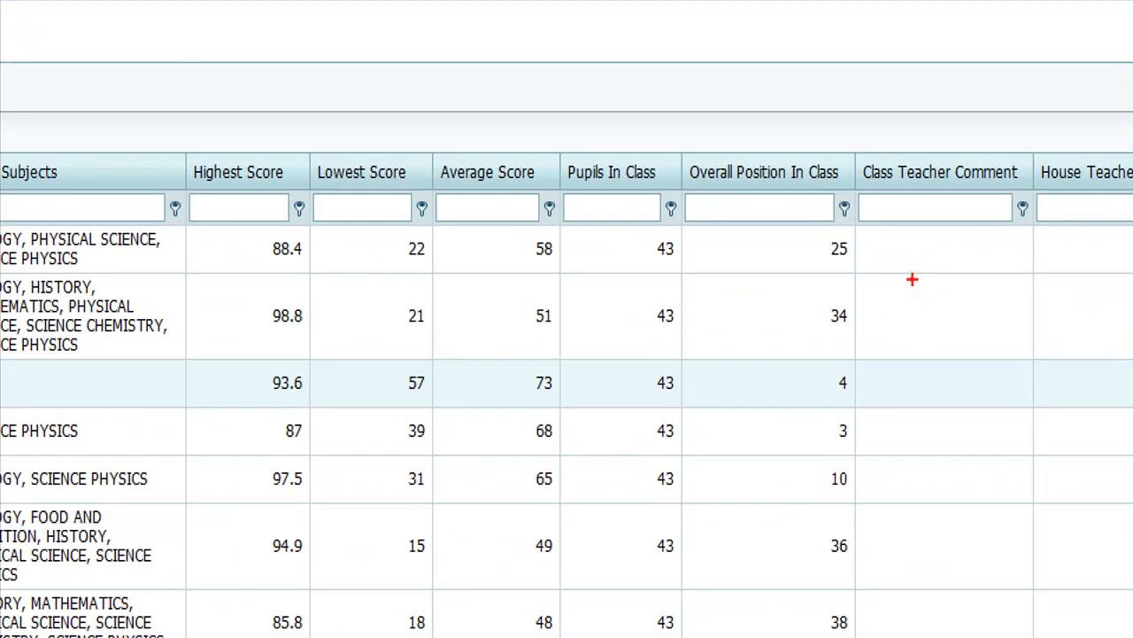
left_click_drag(755, 156, 805, 545)
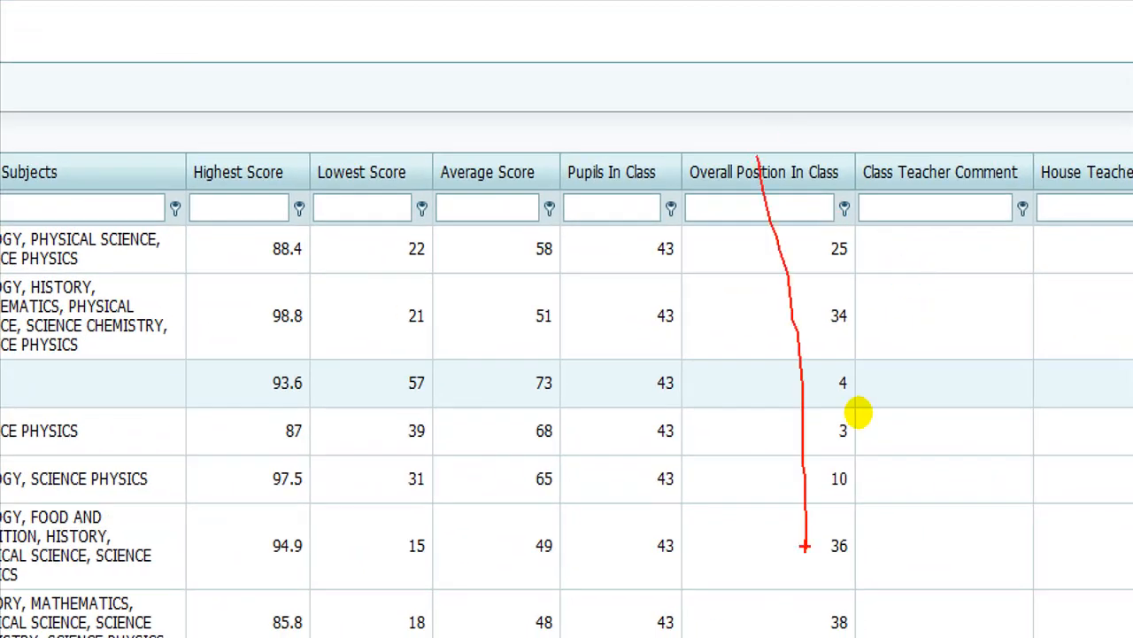
key("Escape")
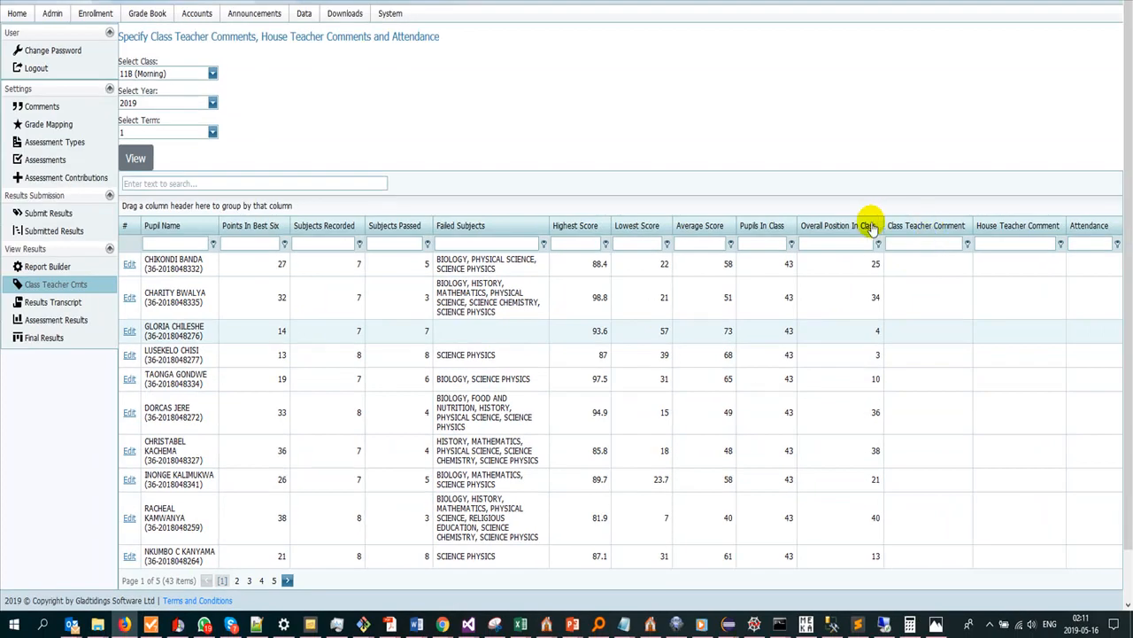
left_click(852, 229)
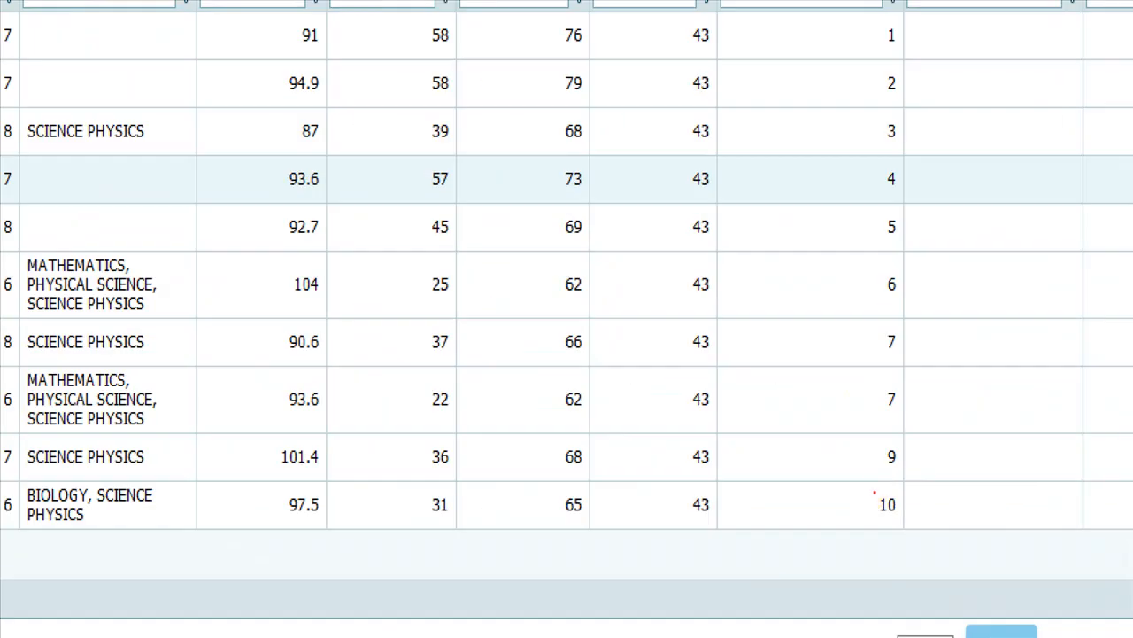
left_click(874, 493)
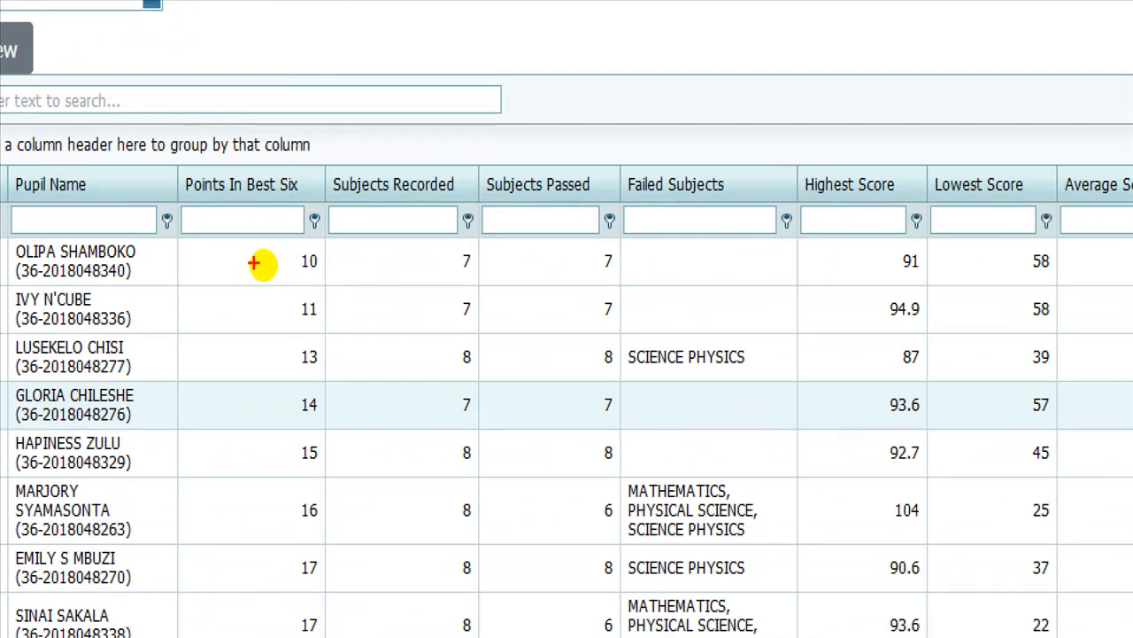
left_click_drag(258, 241, 276, 571)
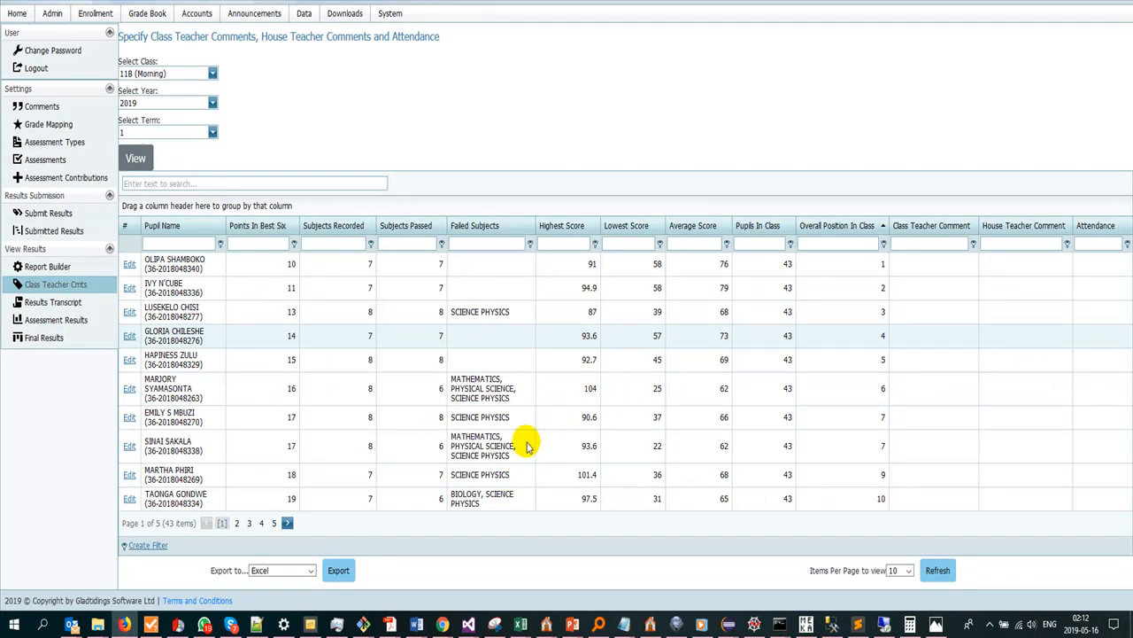
Step: Go through pages 2 to 5 of the sorted pupil list and examine the overall positions down to the last pupil
left_click(287, 523)
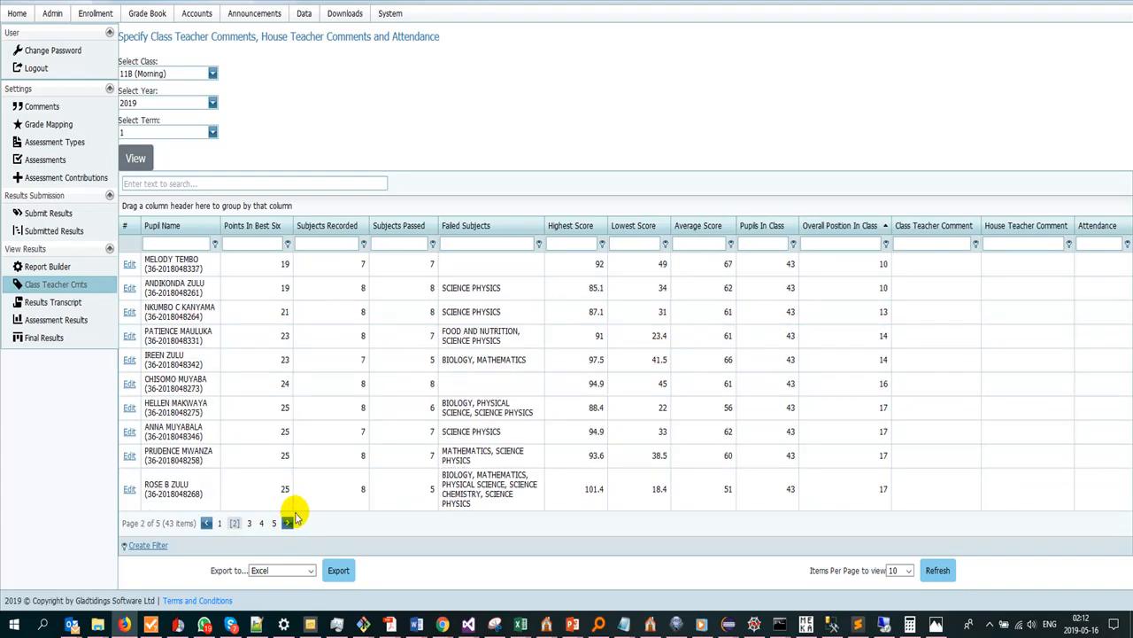
left_click(288, 523)
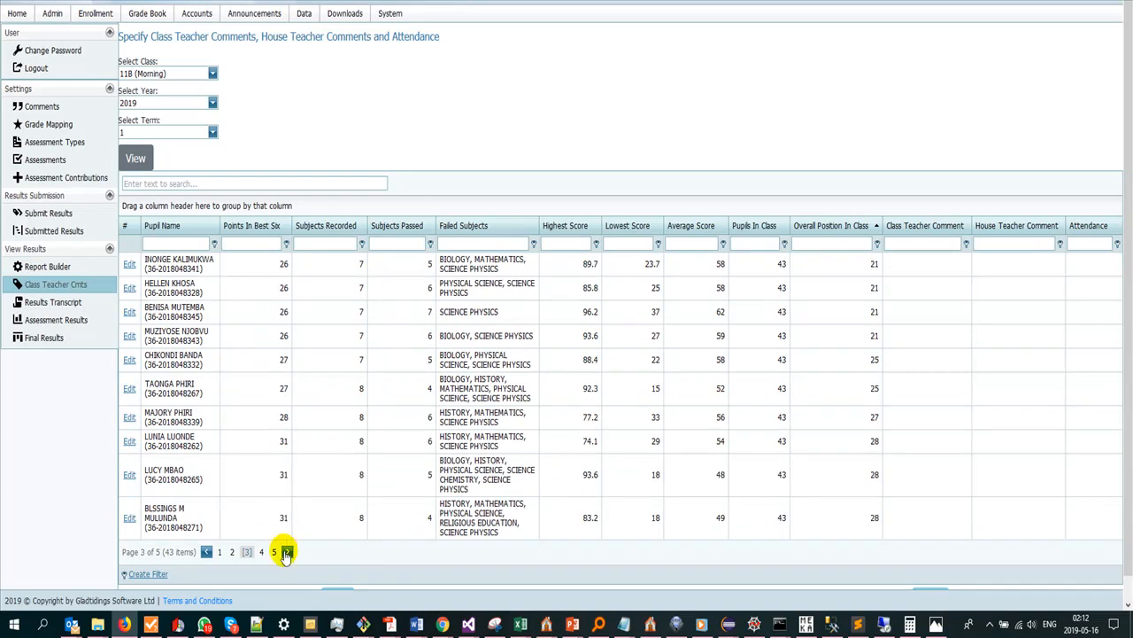
left_click(288, 552)
scroll(726, 496, "down", 2)
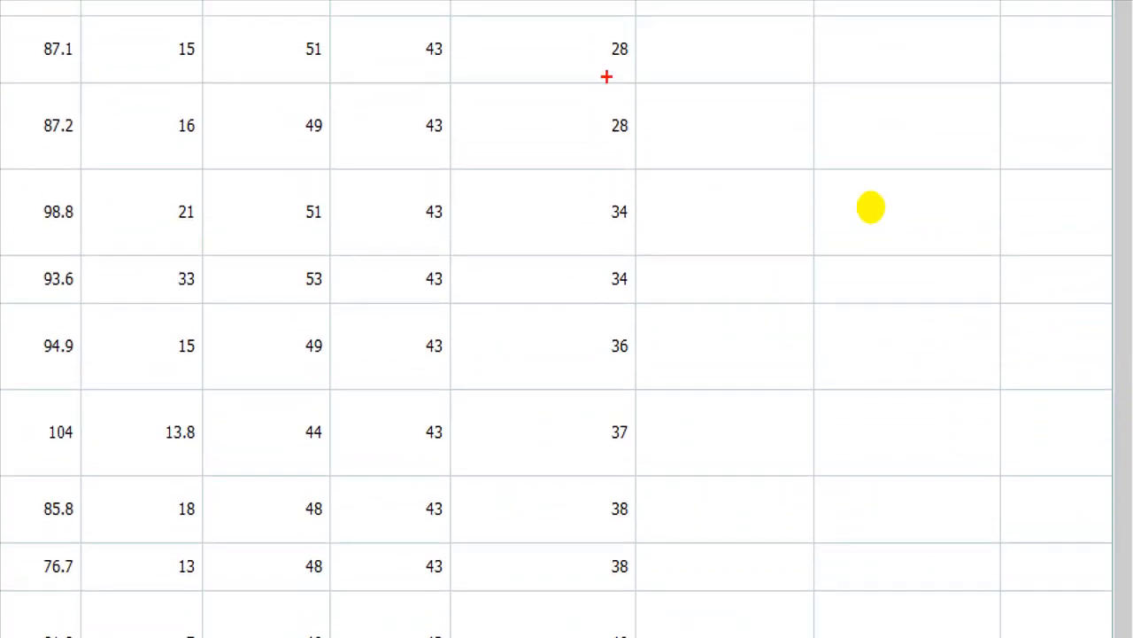
left_click_drag(542, 9, 551, 549)
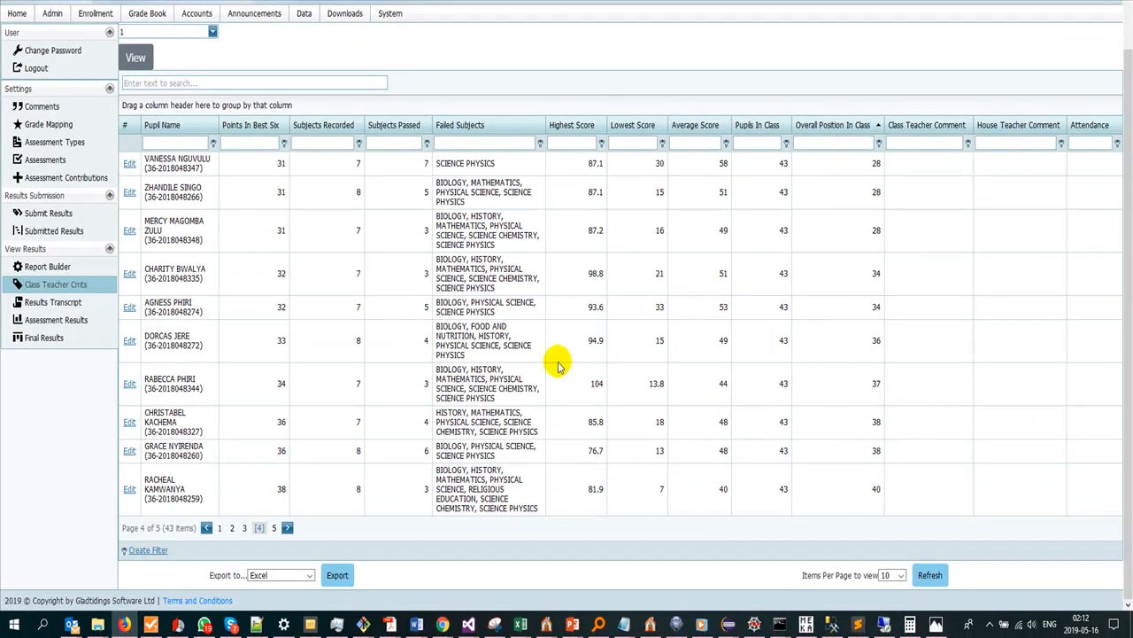
left_click(288, 527)
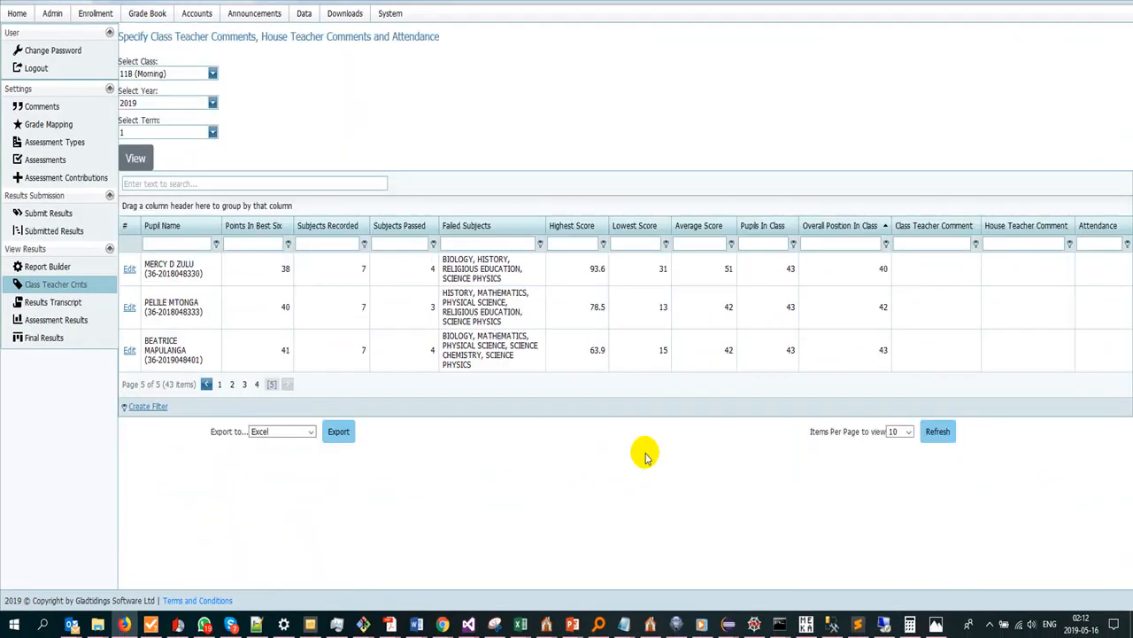
key("ctrl+1")
left_click(853, 325)
mouse_move(886, 394)
left_mouse_down()
mouse_move(882, 361)
mouse_move(937, 415)
mouse_move(887, 397)
left_mouse_up()
key("Escape")
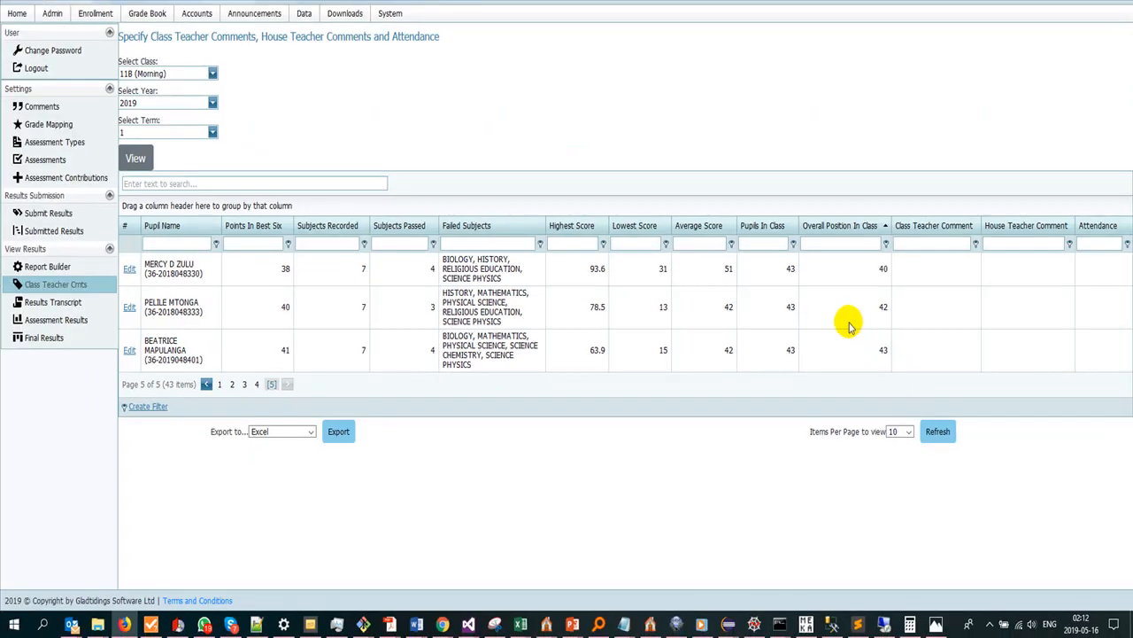